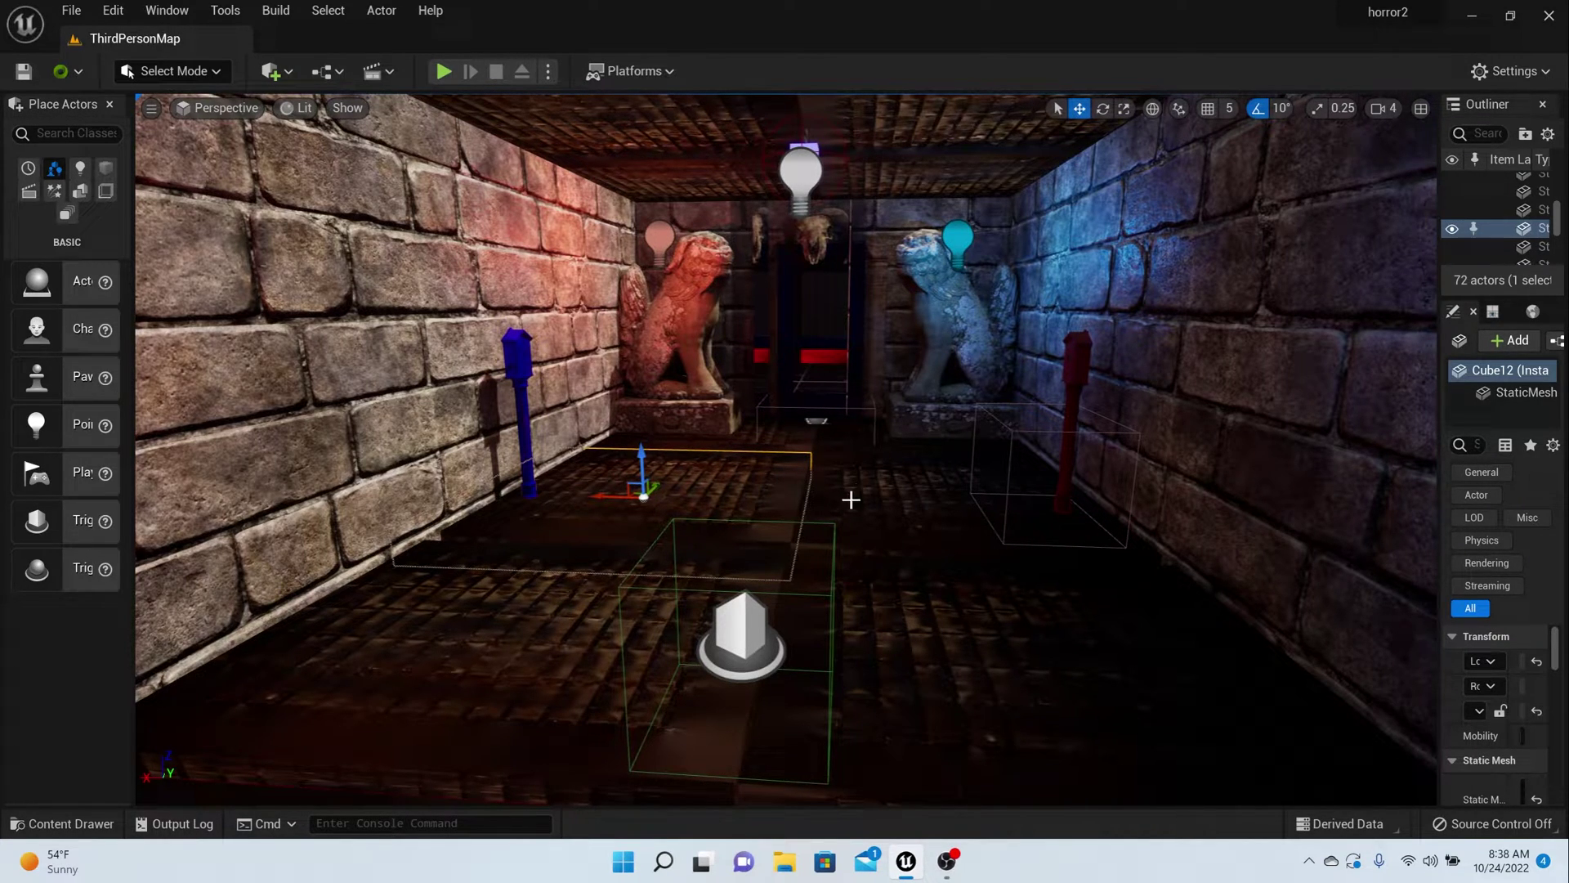
Play-test the level by walking and running the character around the room in all directions, and end the session
{"action": "key", "text": "alt+p"}
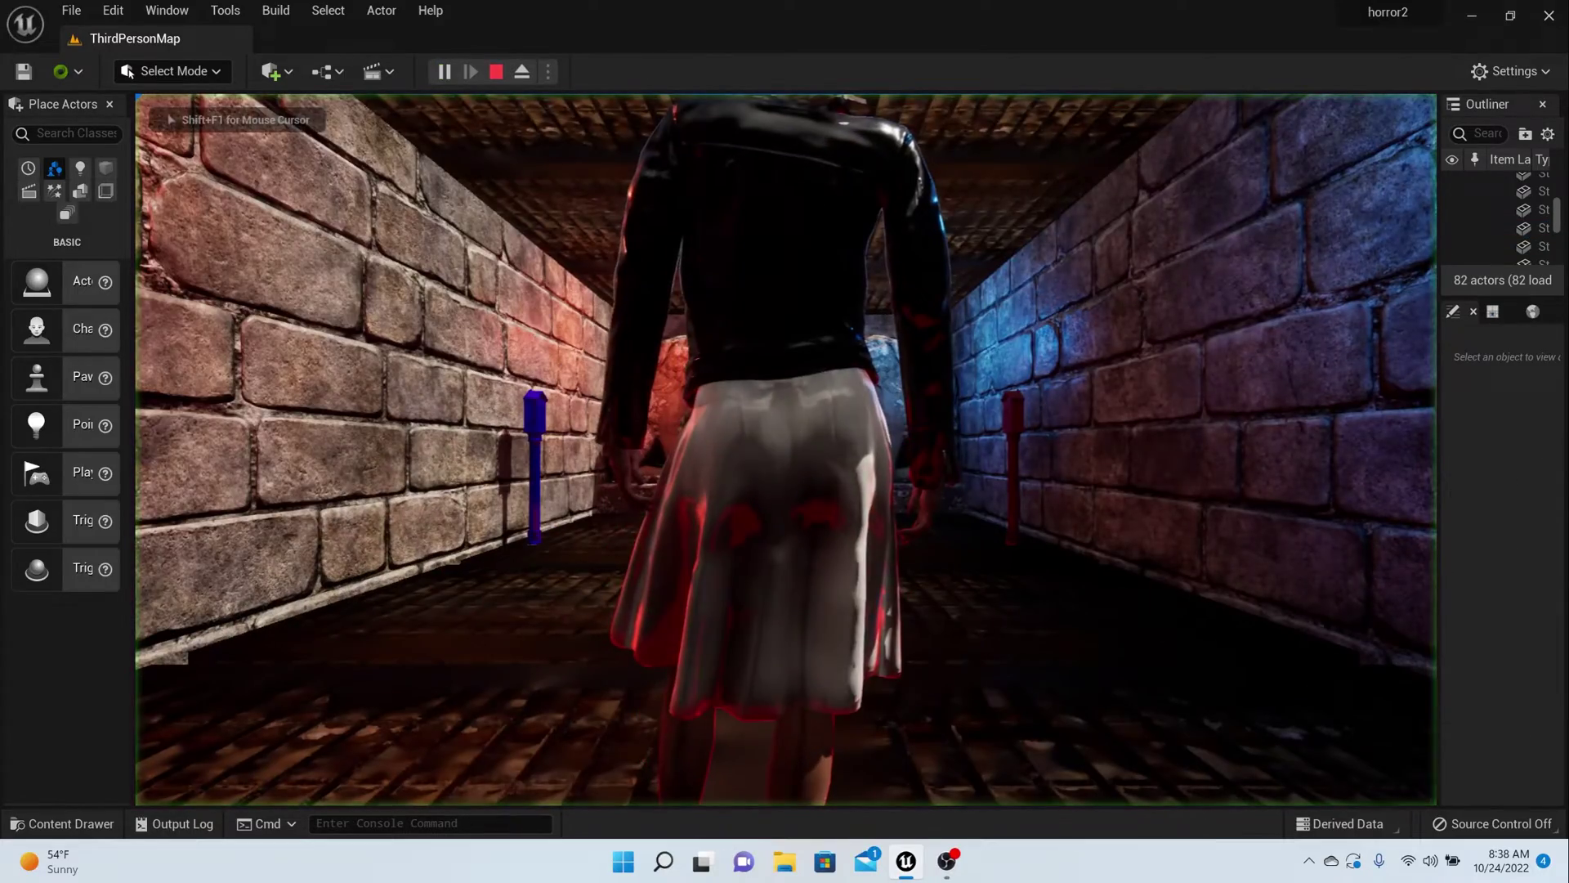
{"action": "key", "text": "w"}
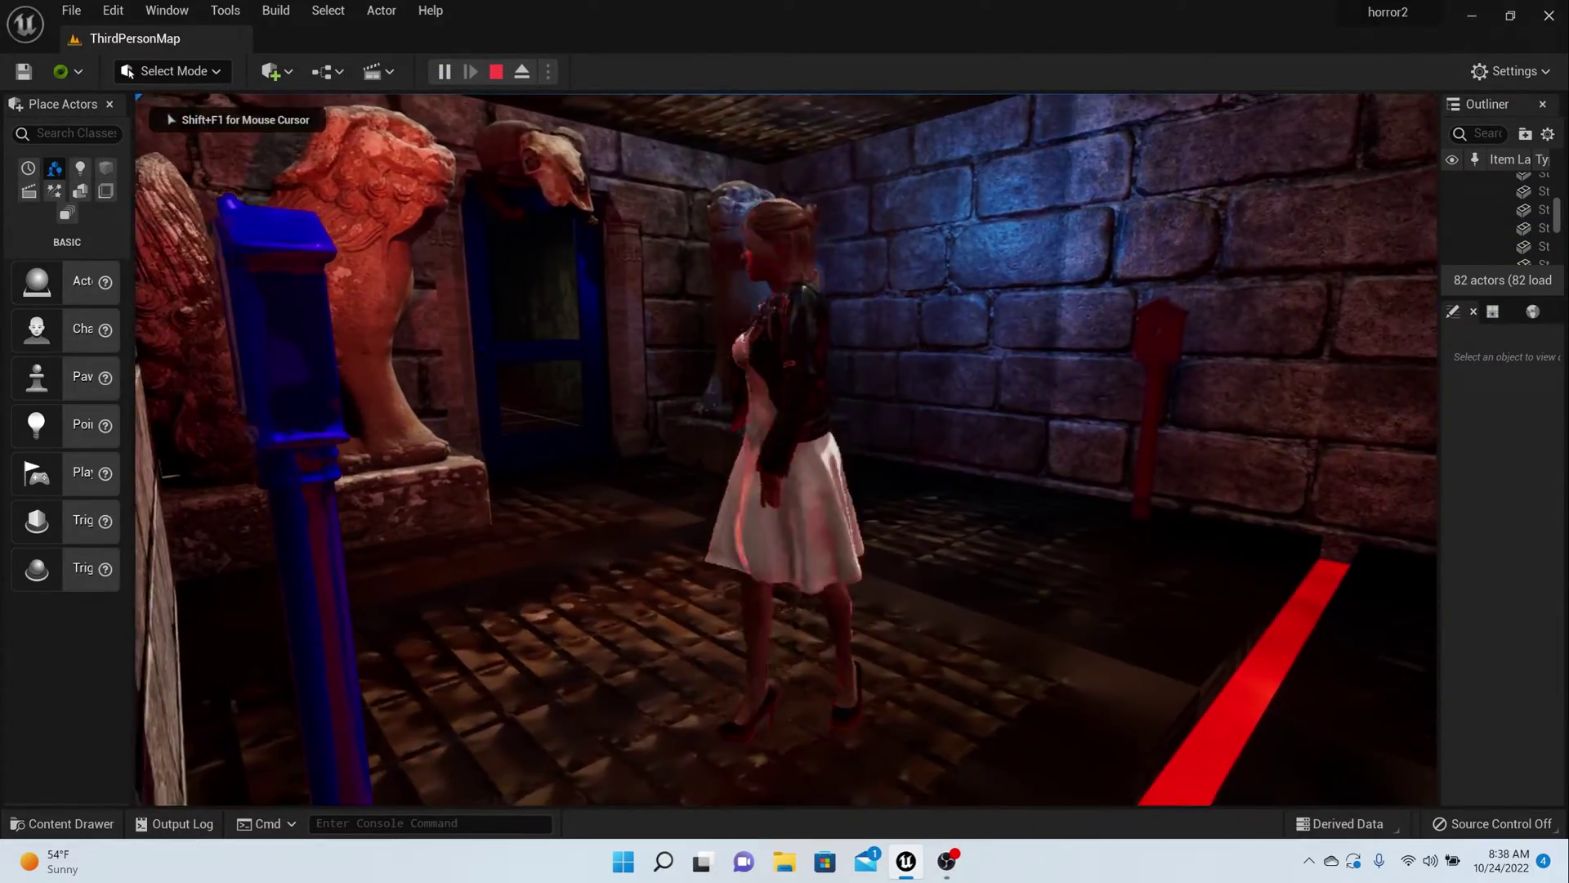
{"action": "key", "text": "s"}
{"action": "key", "text": "d"}
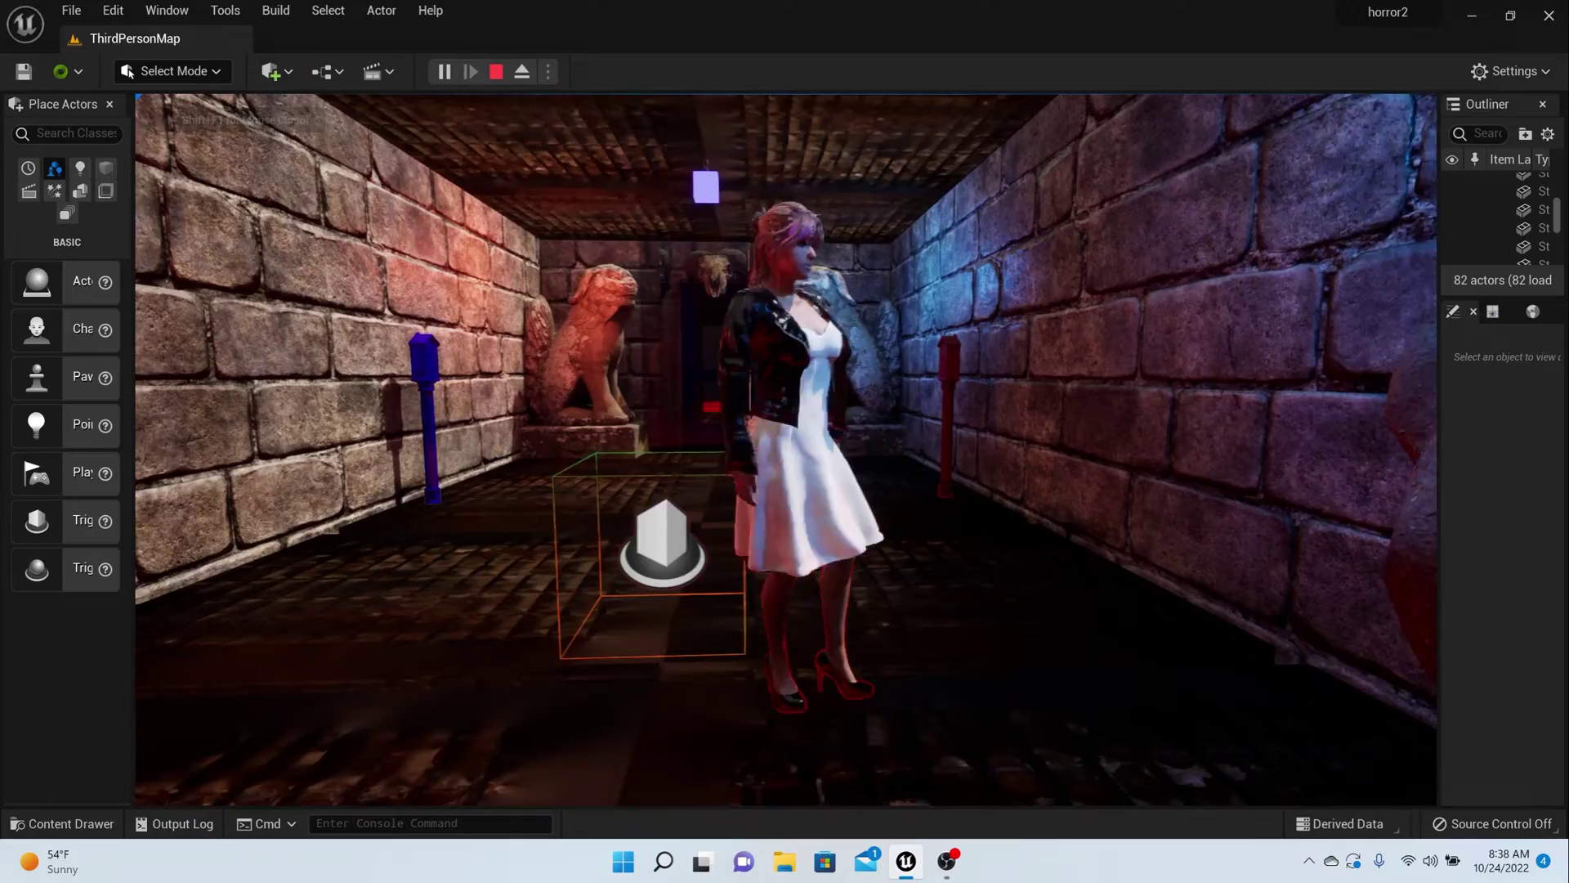
{"action": "key", "text": "a"}
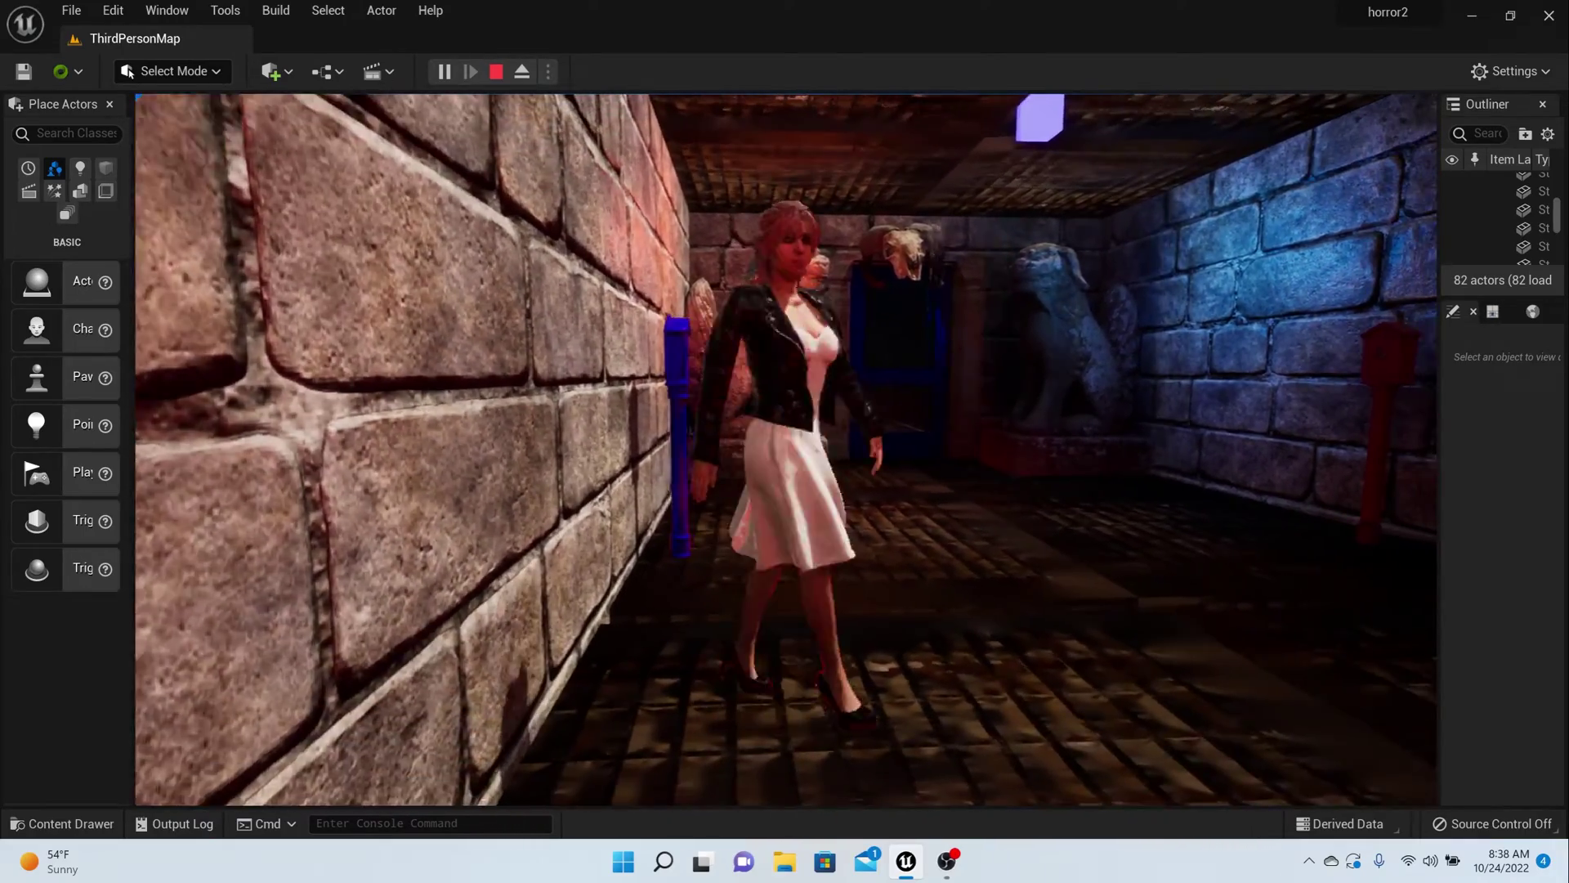
{"action": "key", "text": "d"}
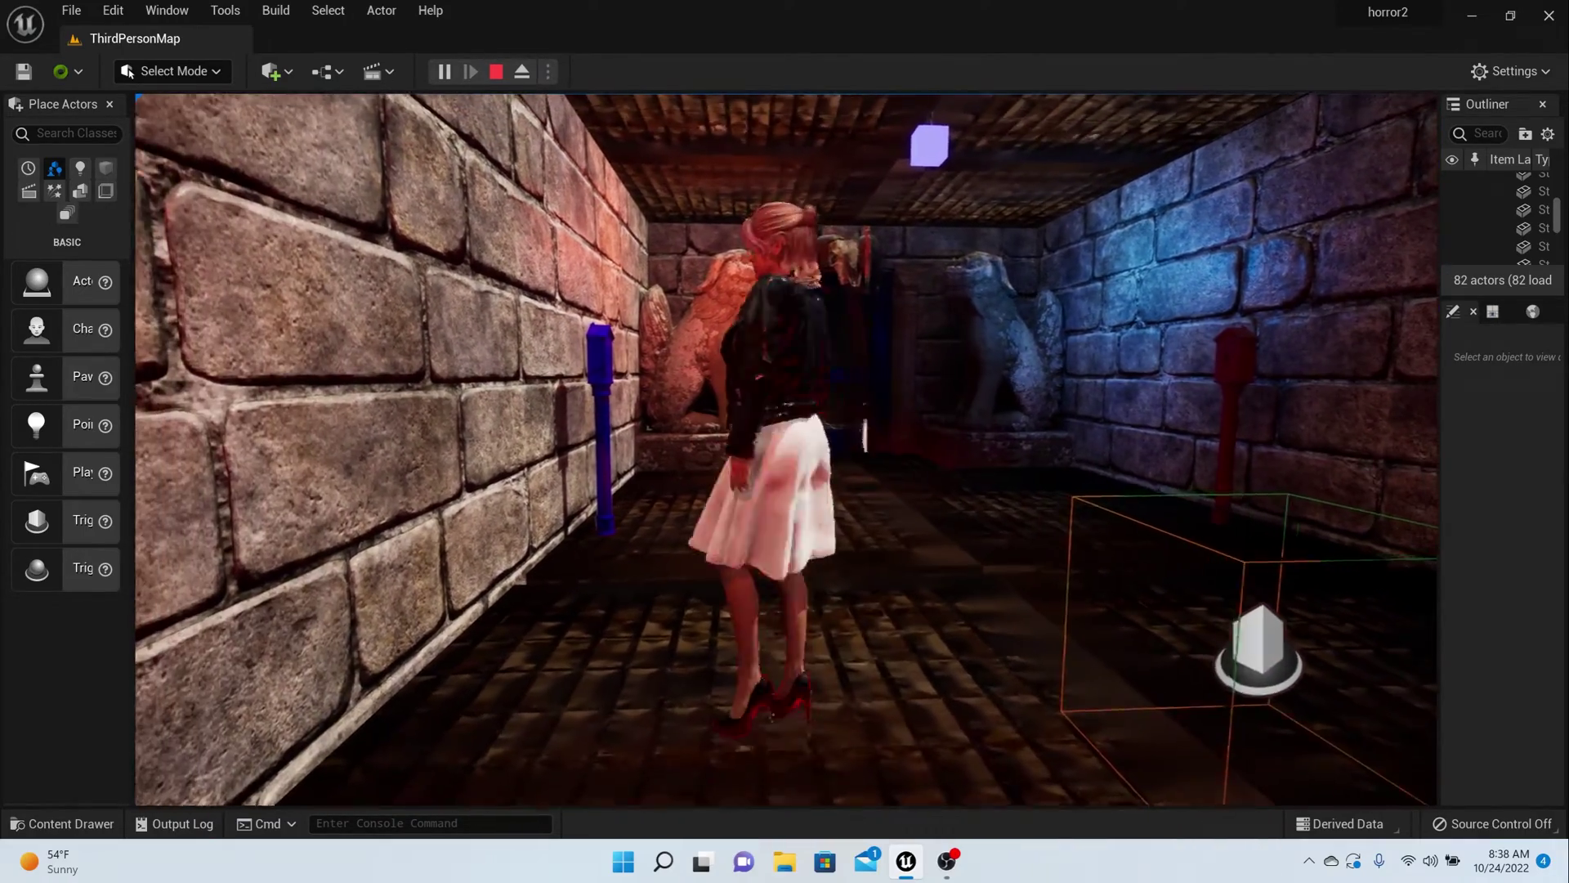
{"action": "key", "text": "s"}
{"action": "key", "text": "d"}
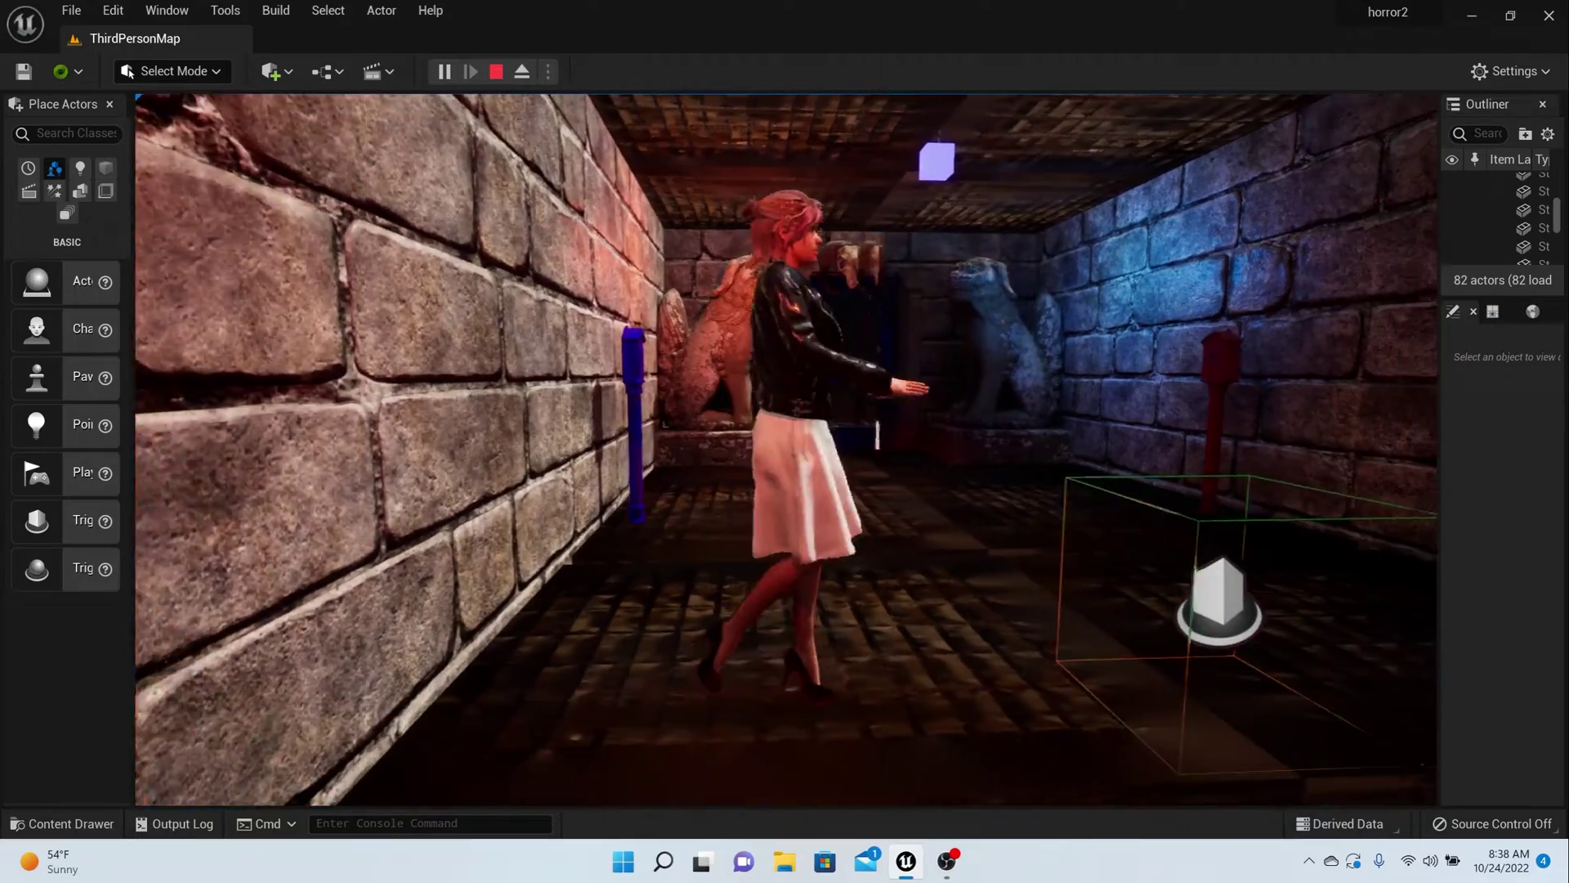
{"action": "key", "text": "a"}
{"action": "key", "text": "w"}
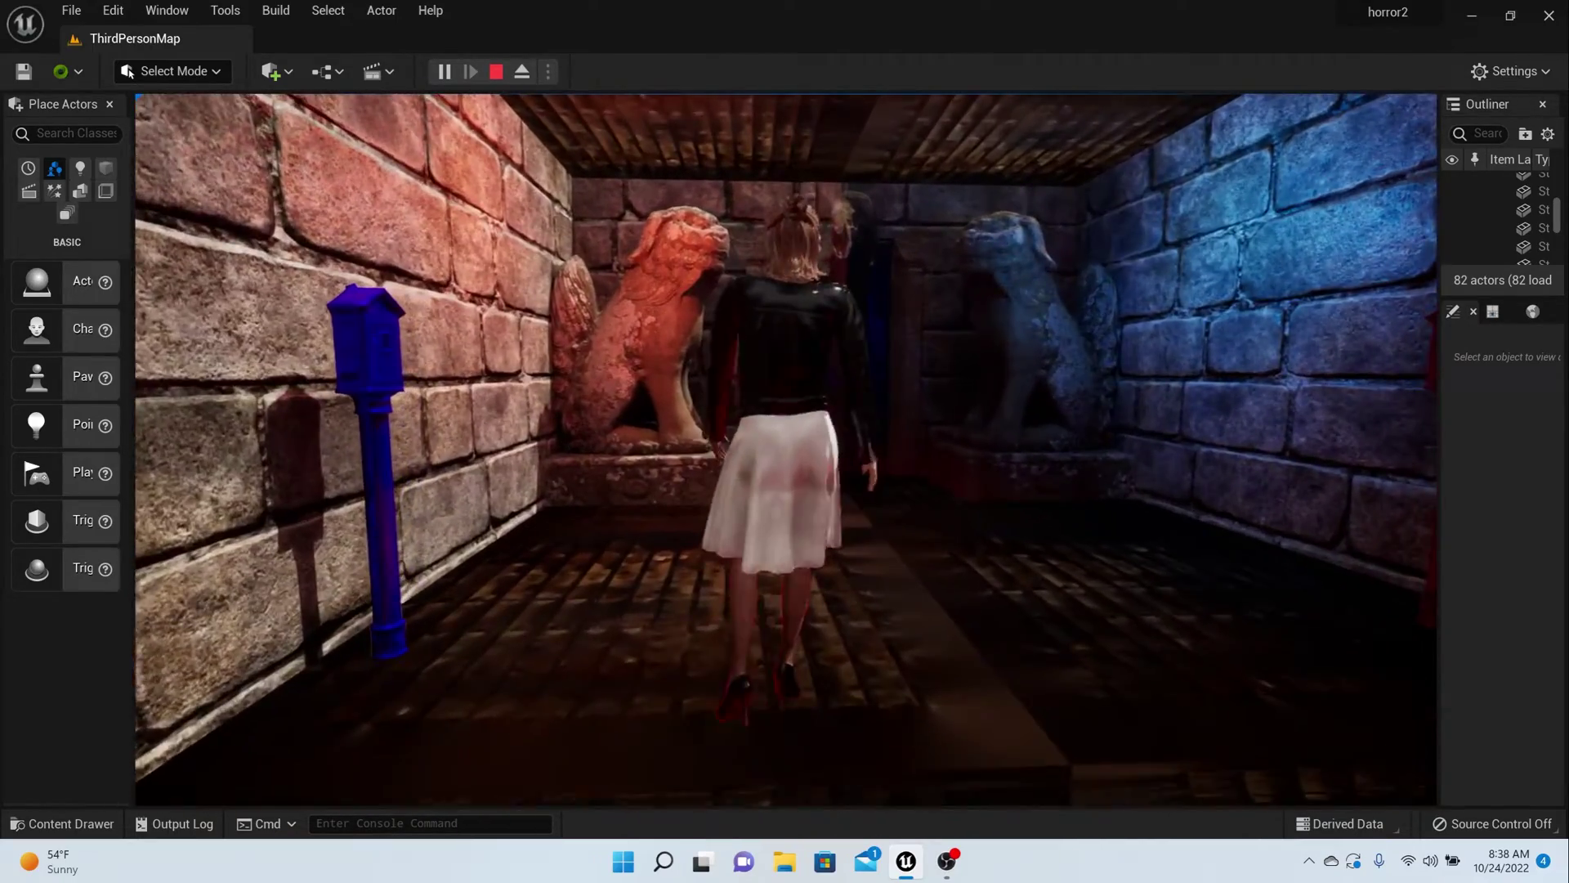
{"action": "key", "text": "a"}
{"action": "key", "text": "s"}
{"action": "key", "text": "d"}
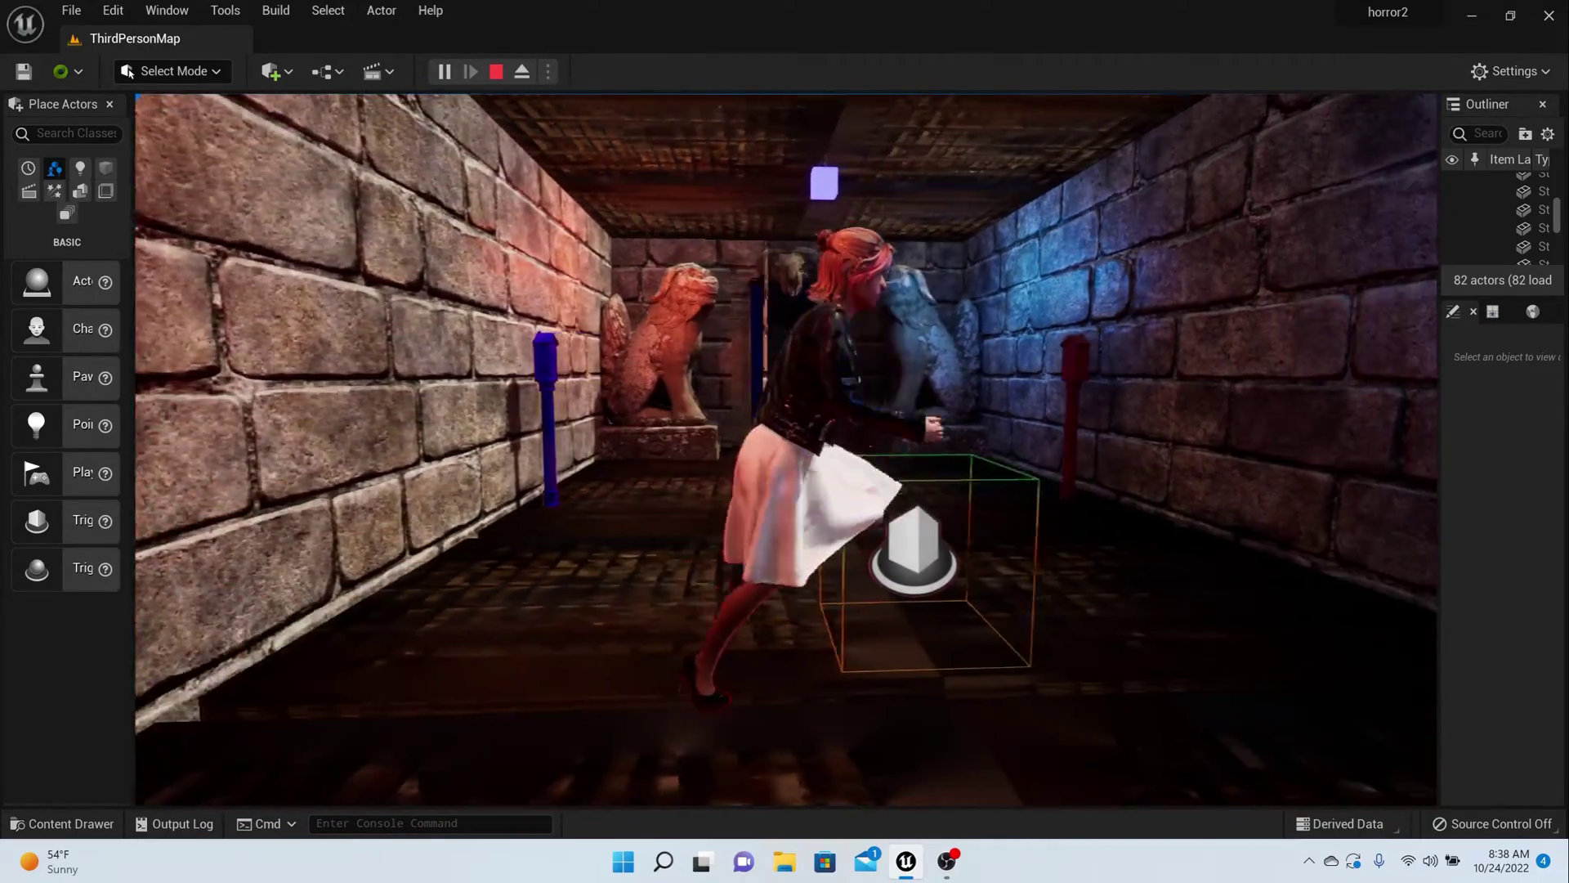
{"action": "key", "text": "w"}
{"action": "key", "text": "a"}
{"action": "key", "text": "w"}
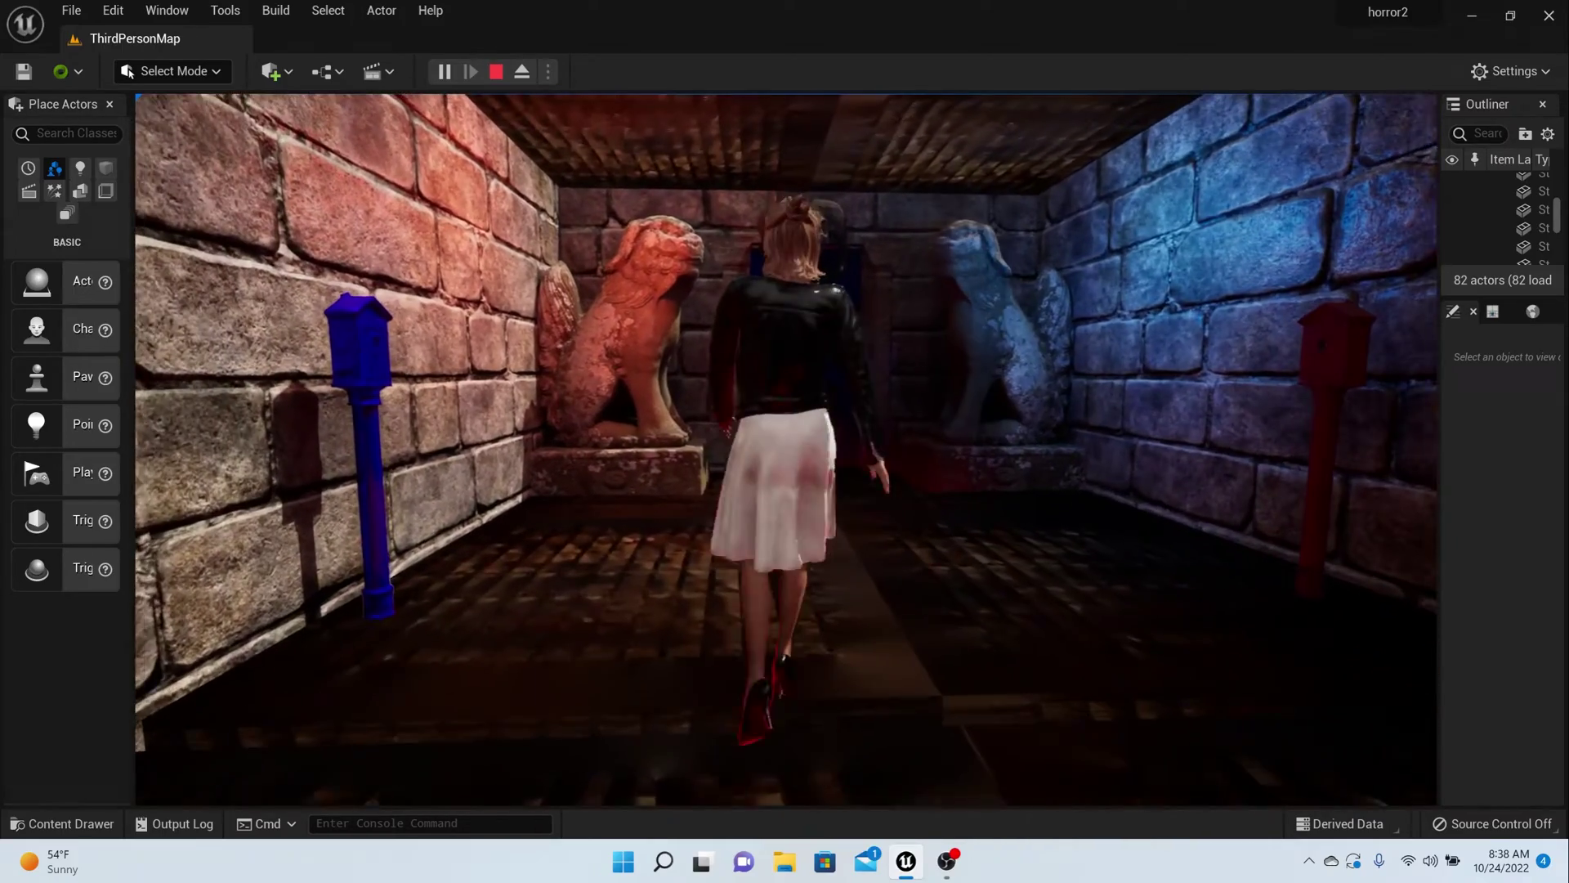
{"action": "key", "text": "a"}
{"action": "key", "text": "d"}
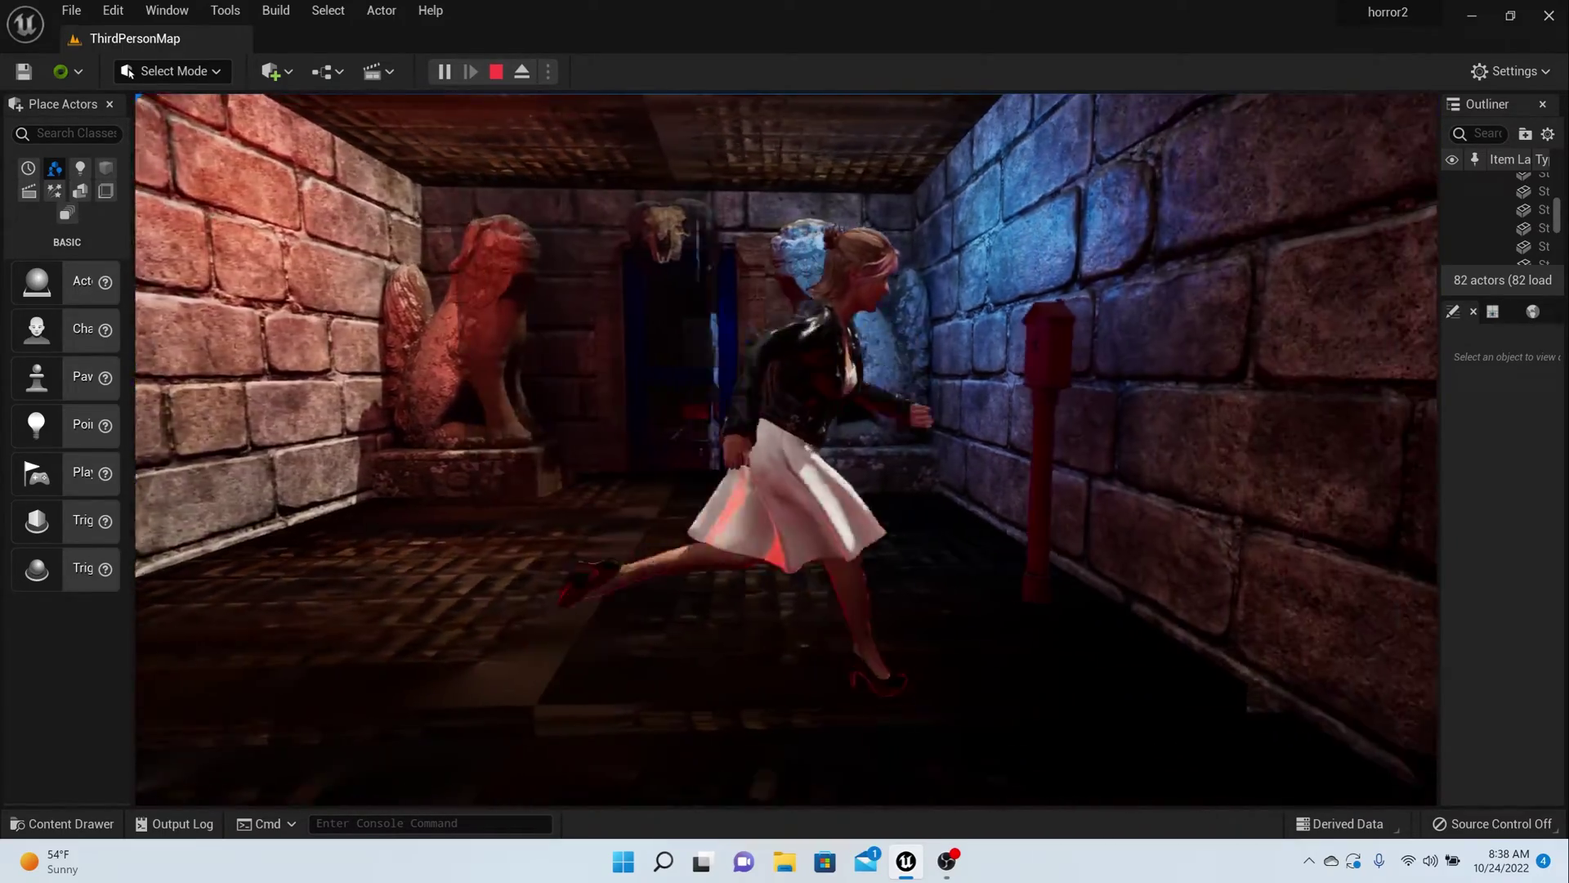
{"action": "key", "text": "a"}
{"action": "key", "text": "d"}
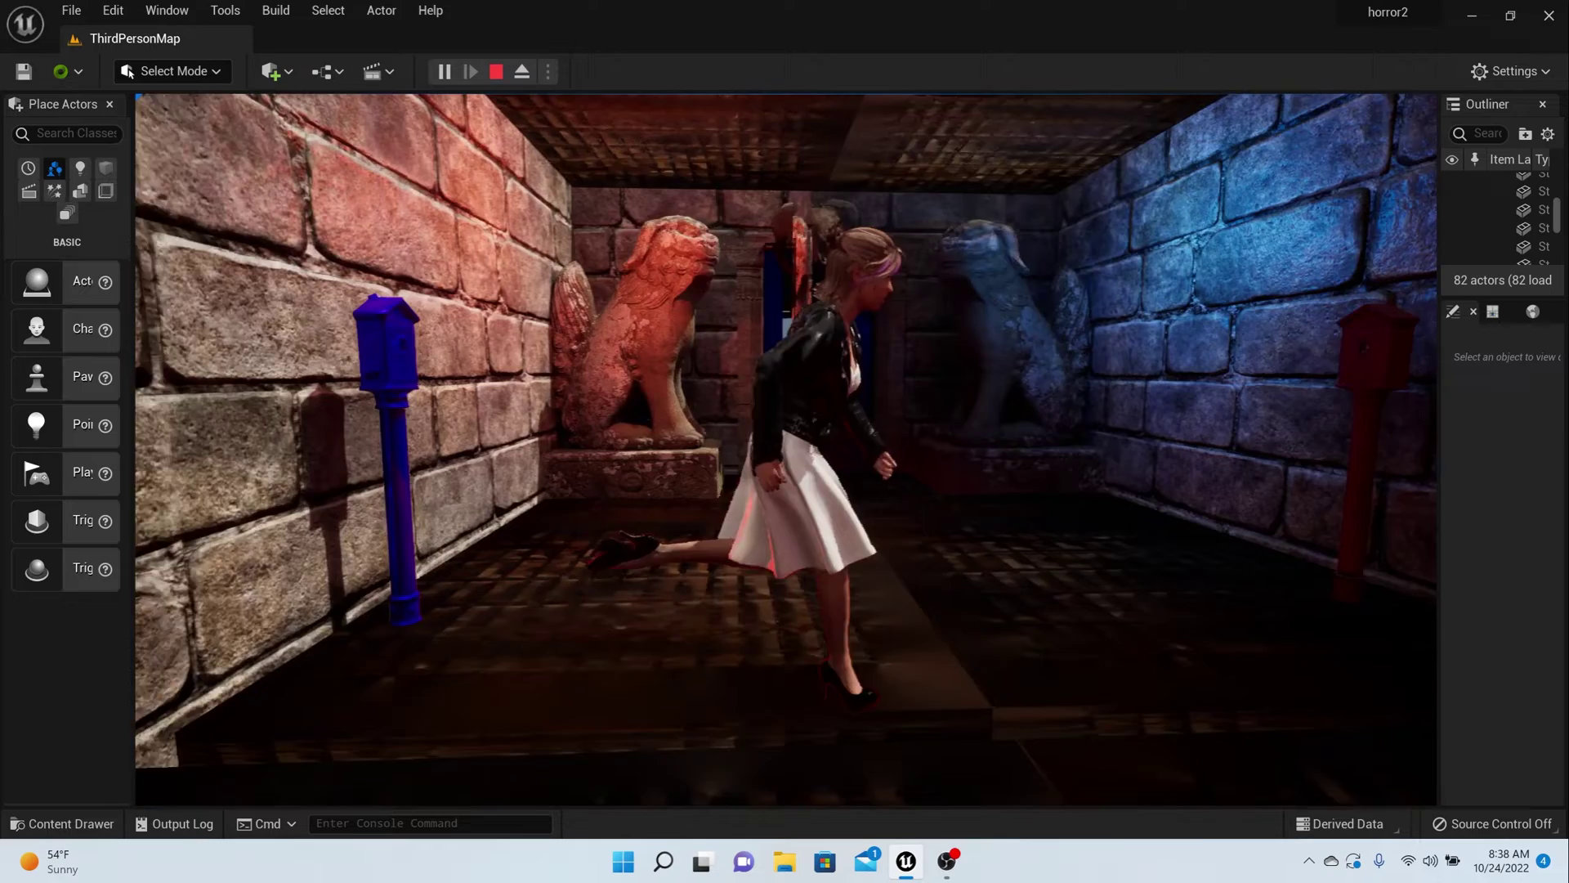
{"action": "key", "text": "a"}
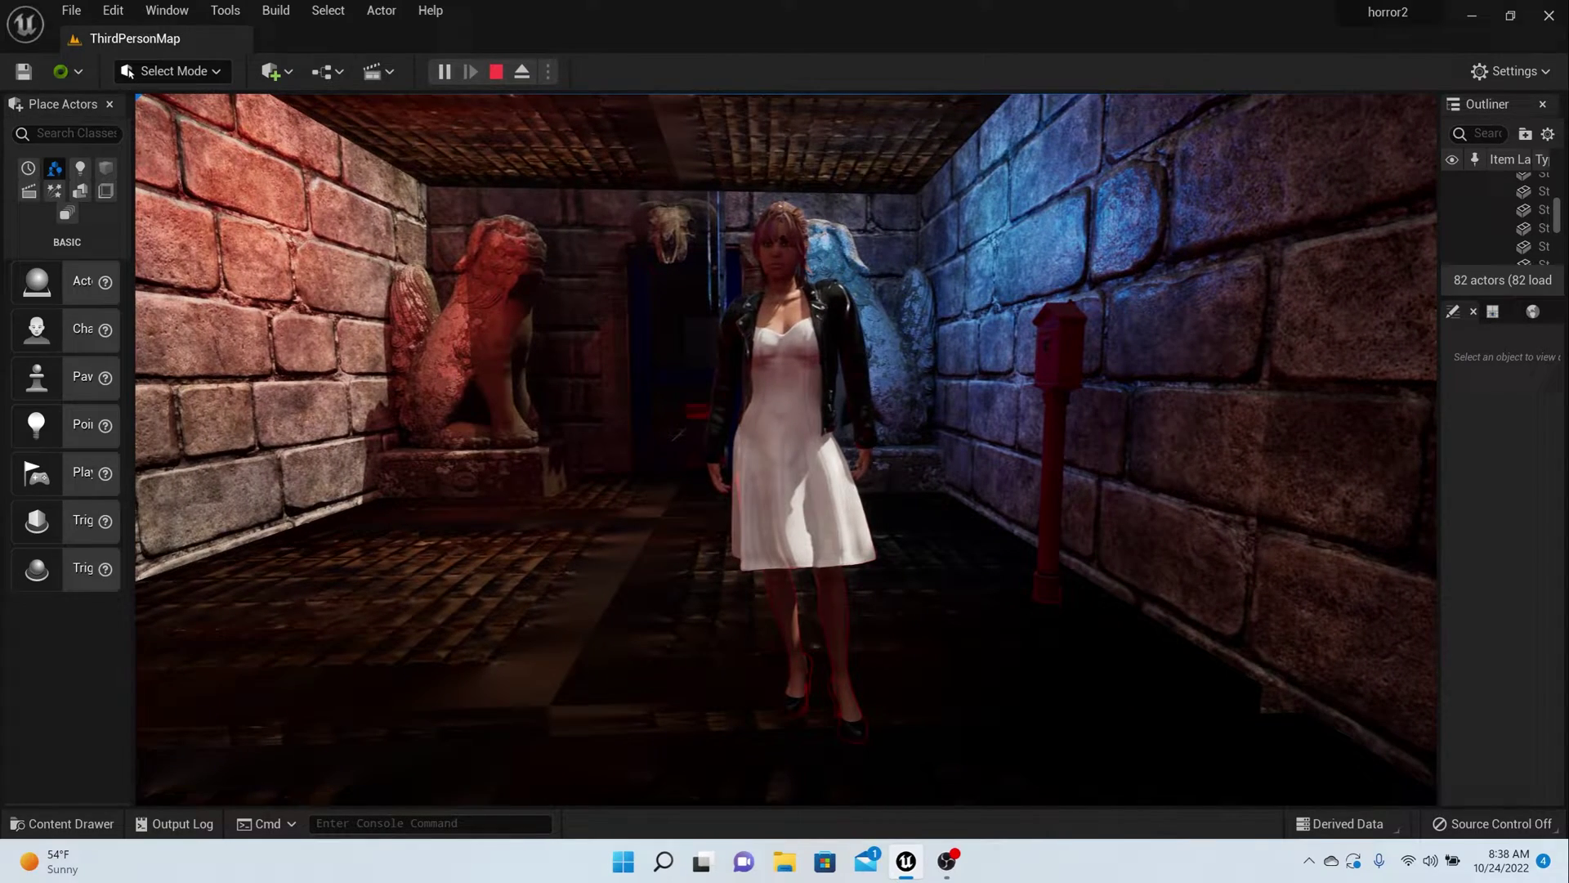
{"action": "key", "text": "Escape"}
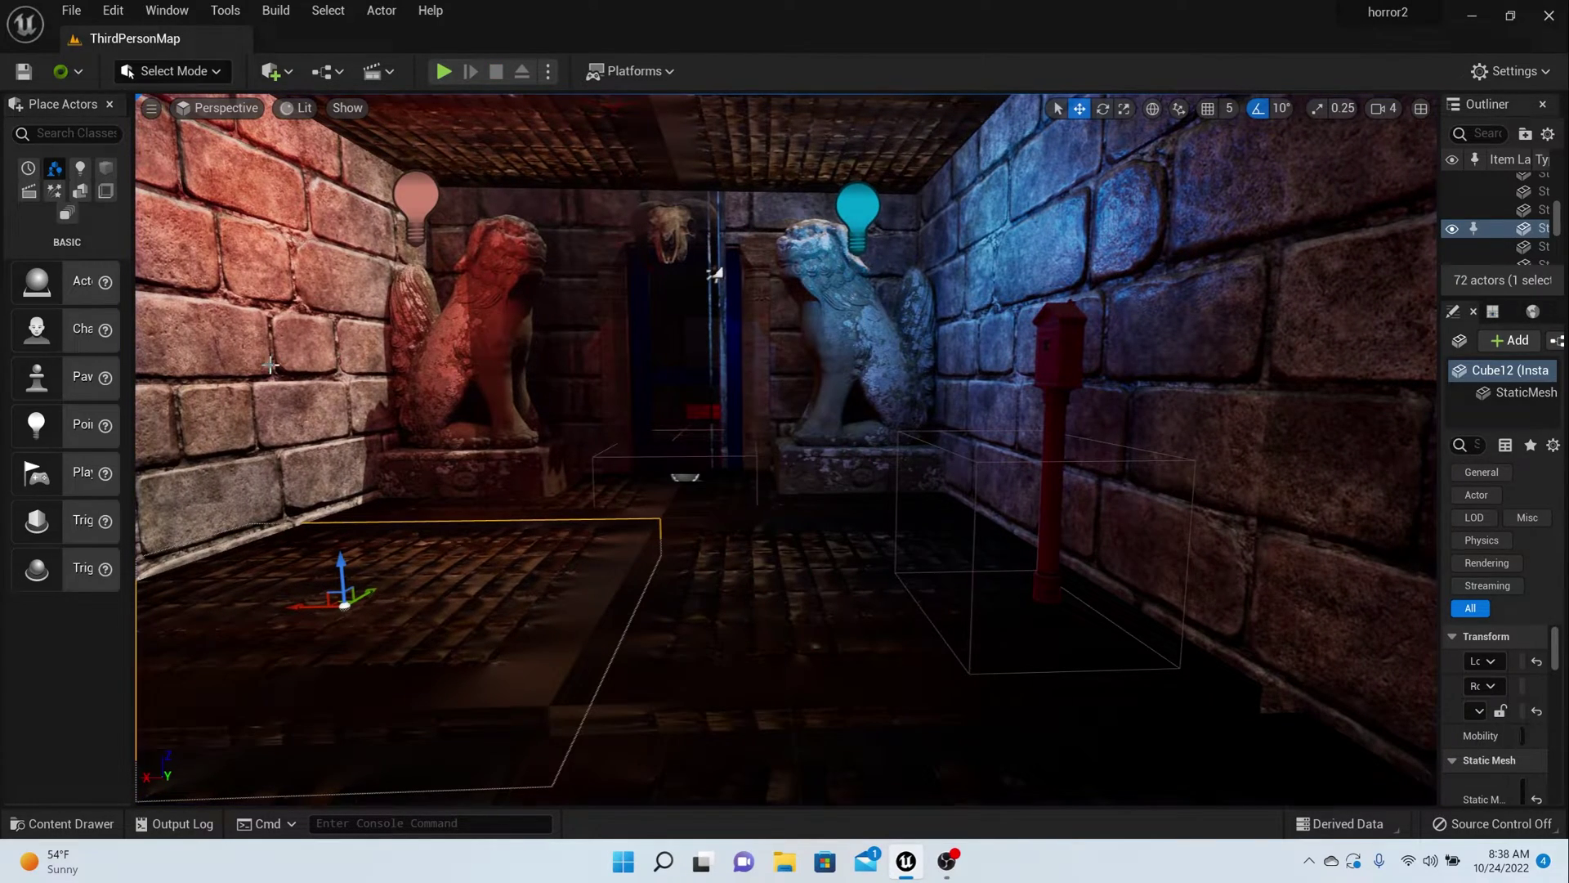
Open the BP_ThirdPersonCharacter blueprint from the ThirdPerson Blueprints folder
{"action": "left_click", "coordinate": [82, 823]}
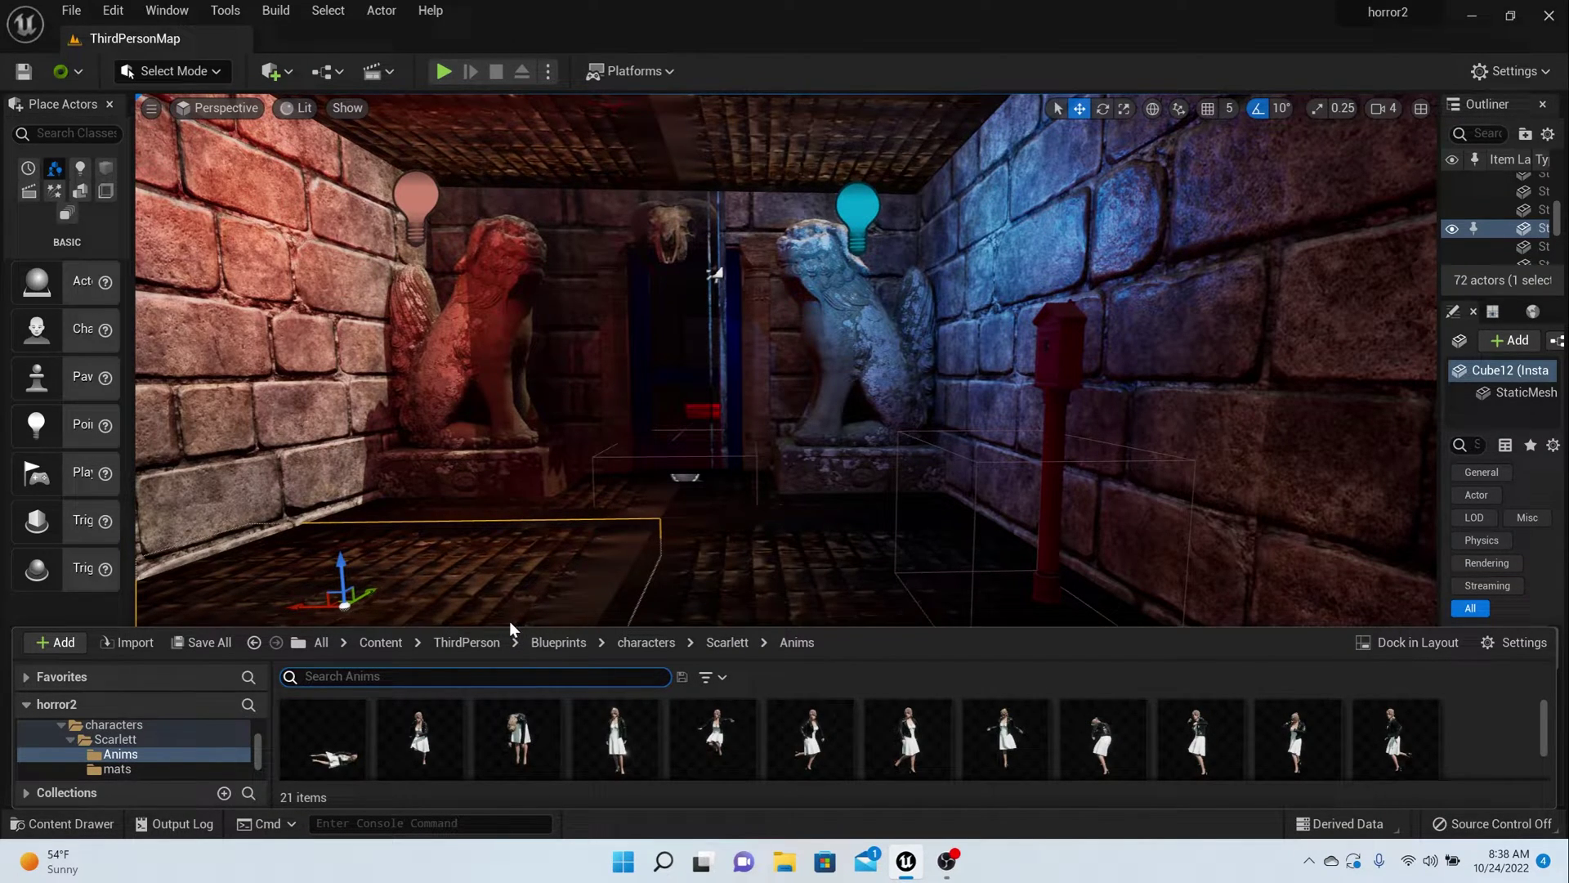
{"action": "left_click_drag", "start_coordinate": [508, 623], "coordinate": [487, 505]}
{"action": "left_click", "coordinate": [654, 518]}
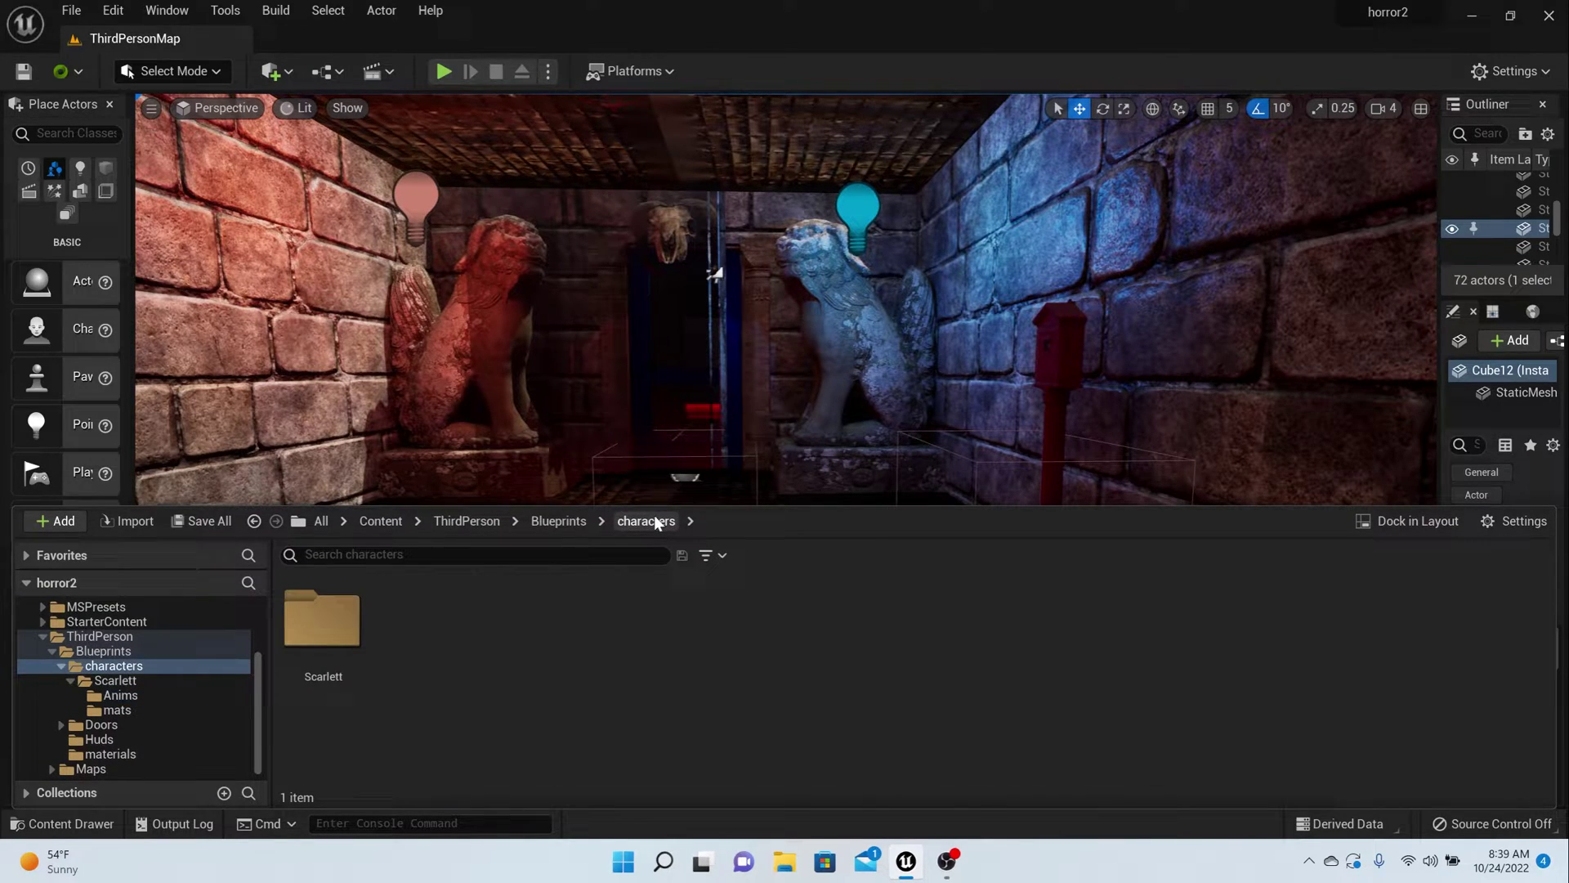
{"action": "left_click", "coordinate": [561, 523]}
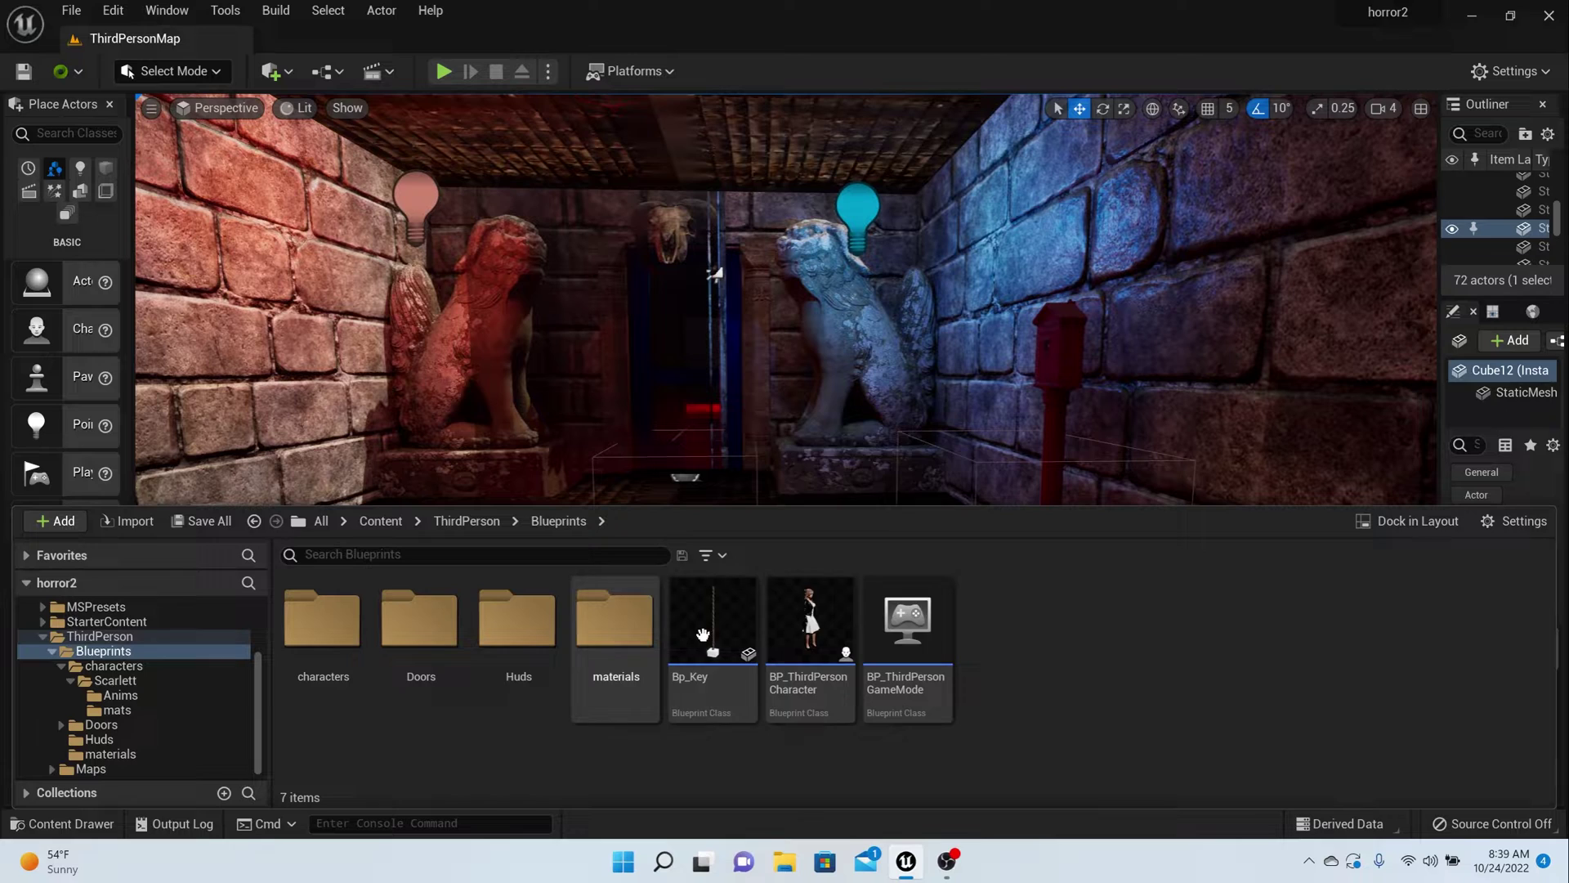
{"action": "double_click", "coordinate": [809, 636]}
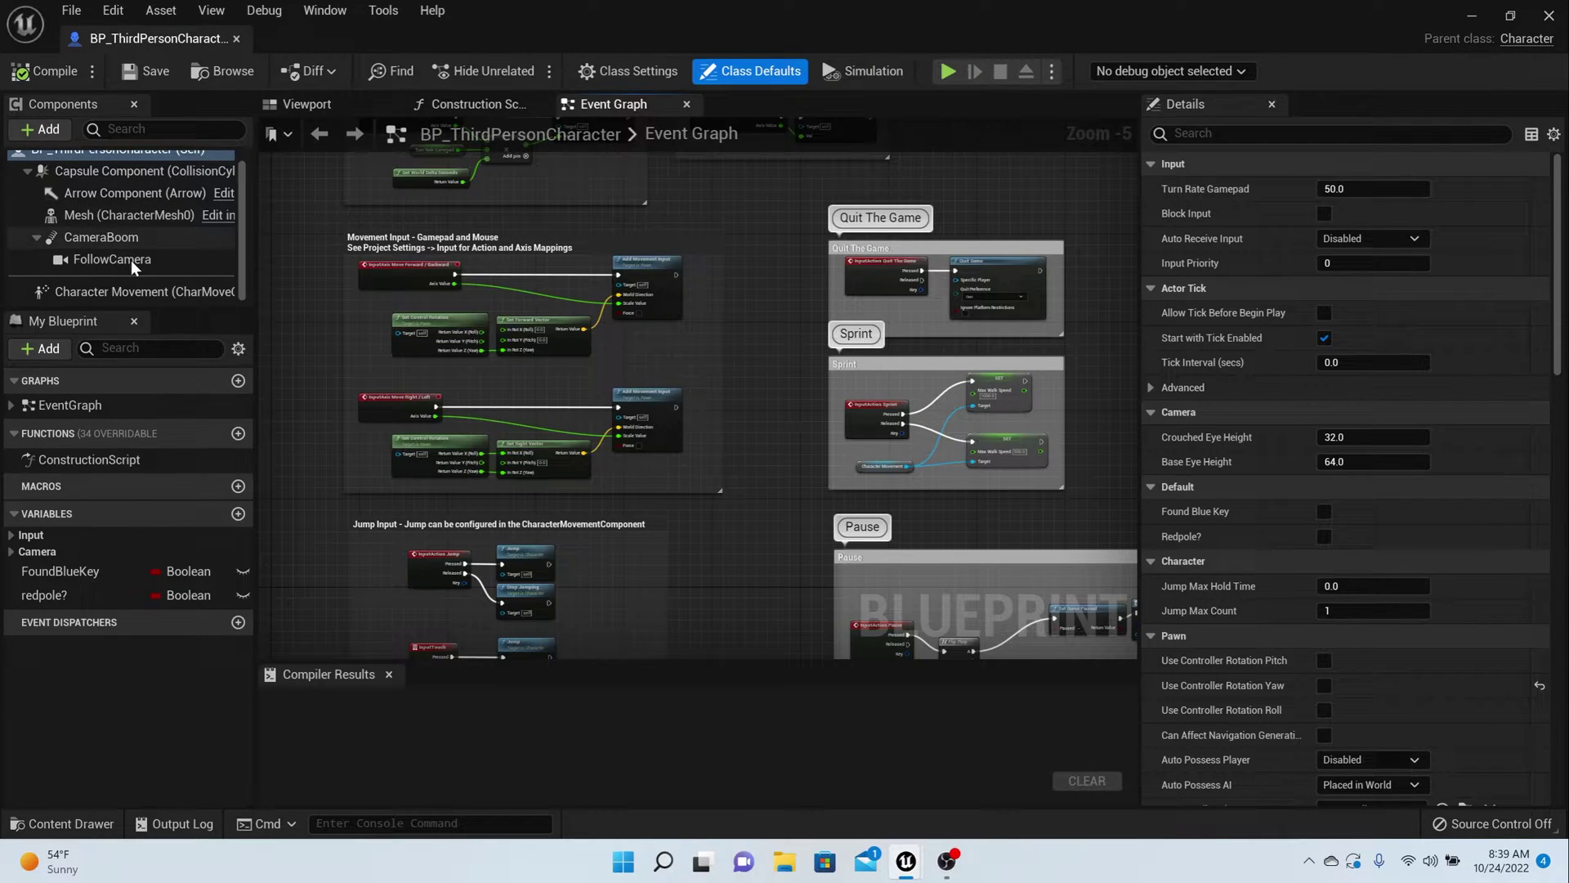
Set the Character Movement component's Max Walk Speed to 400 cm/s, compile and save the blueprint, and close it
{"action": "left_click", "coordinate": [144, 289]}
{"action": "scroll", "coordinate": [1424, 649], "scroll_direction": "down", "scroll_amount": 3}
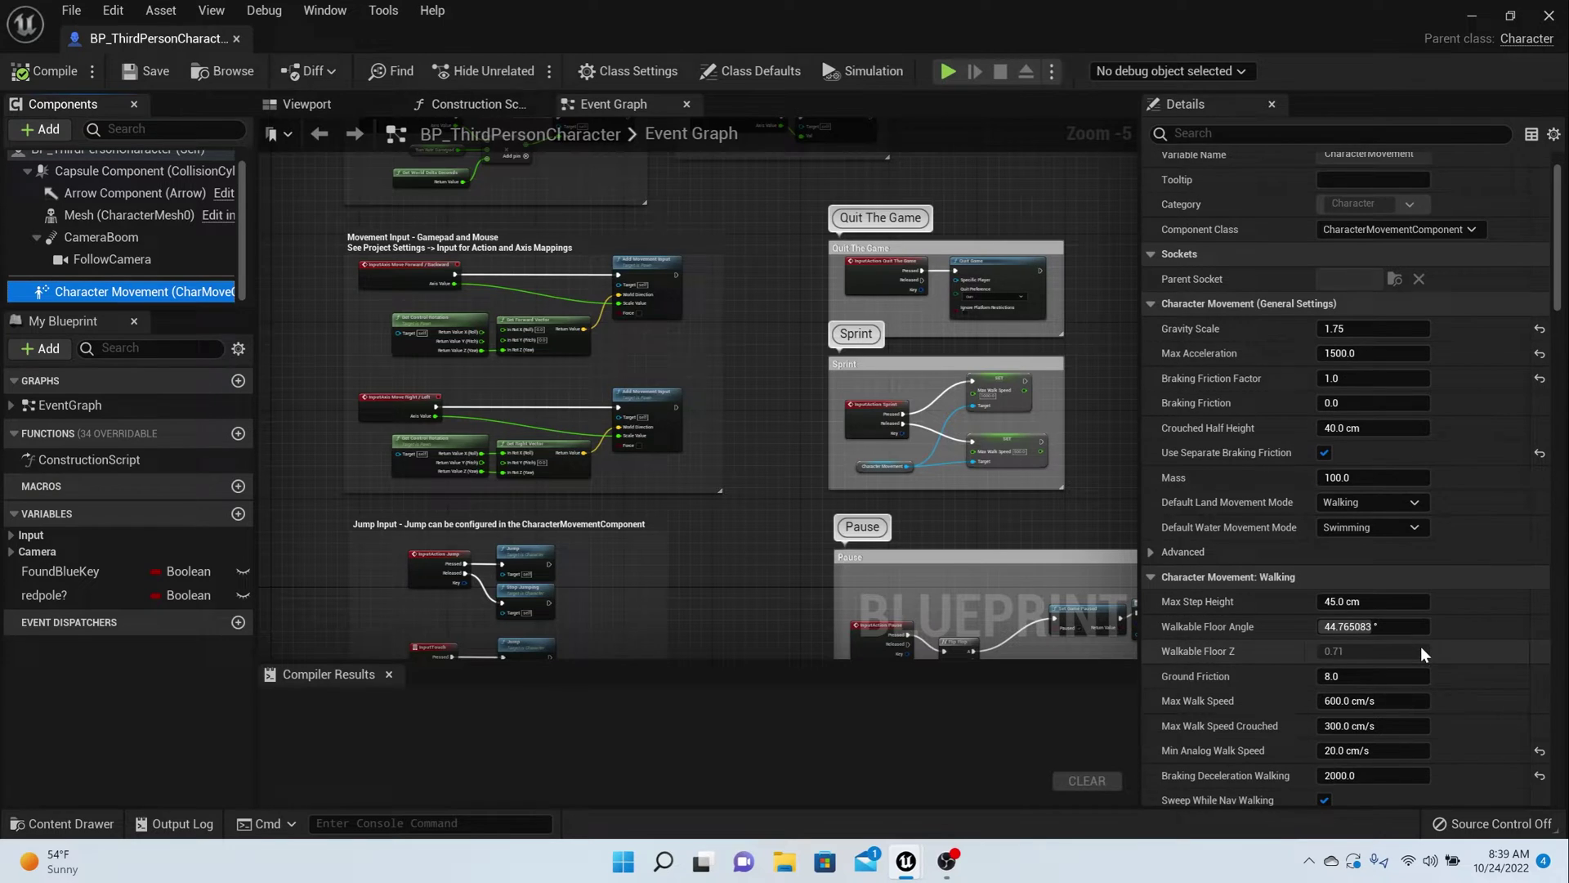
{"action": "left_click", "coordinate": [1363, 671]}
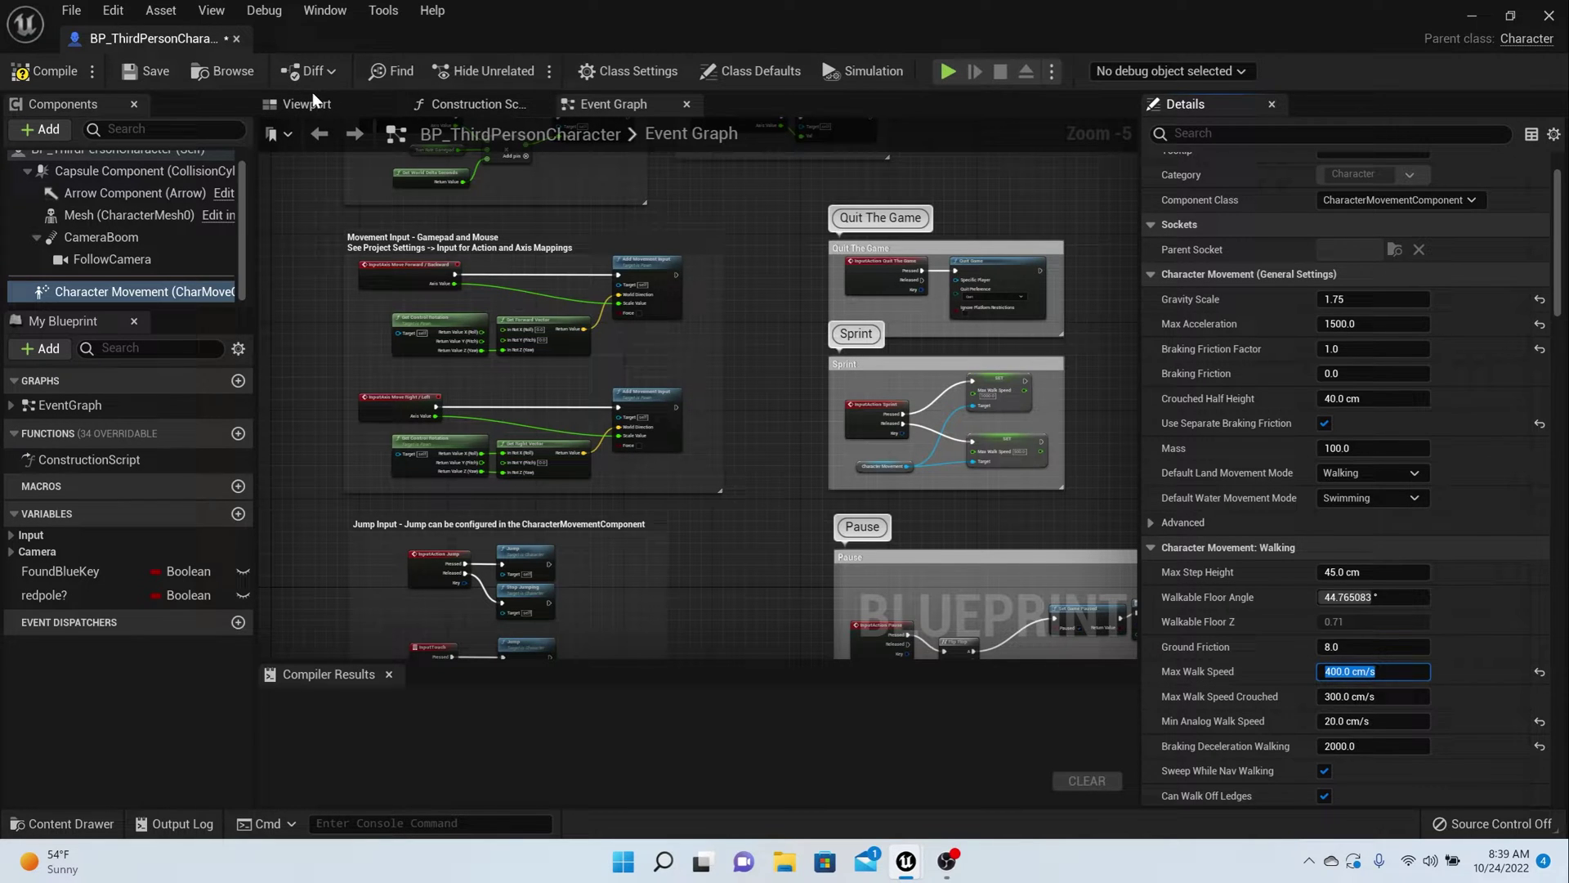
{"action": "left_click", "coordinate": [41, 69]}
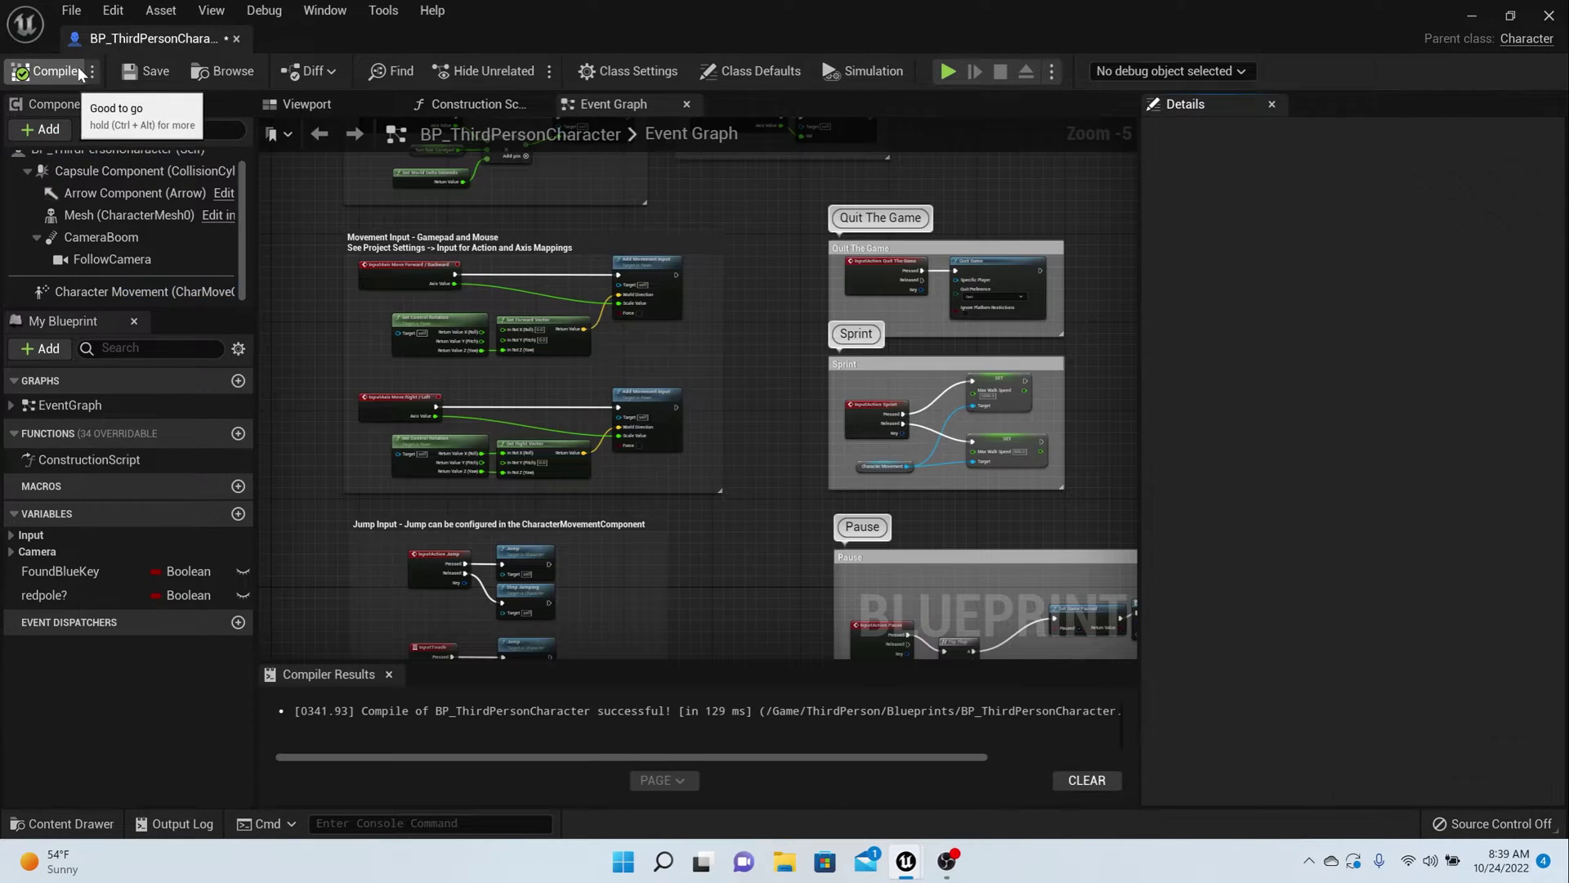
{"action": "left_click", "coordinate": [139, 71]}
{"action": "left_click", "coordinate": [235, 39]}
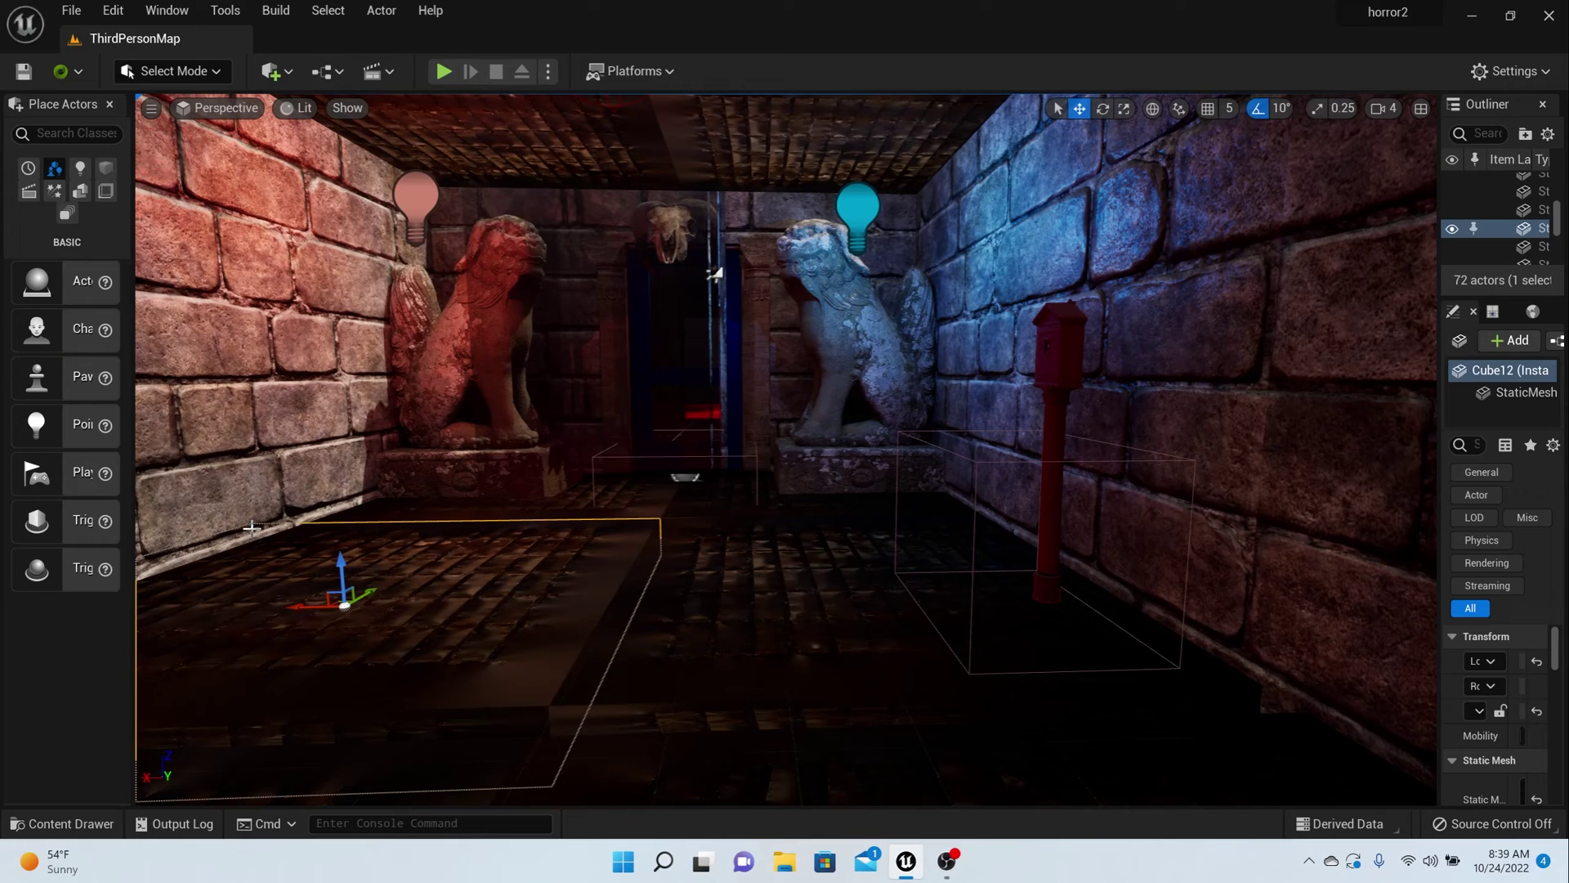
Open the sCARLET_BS blend space from the Scarlett folder inside the characters folder
{"action": "mouse_move", "coordinate": [101, 845]}
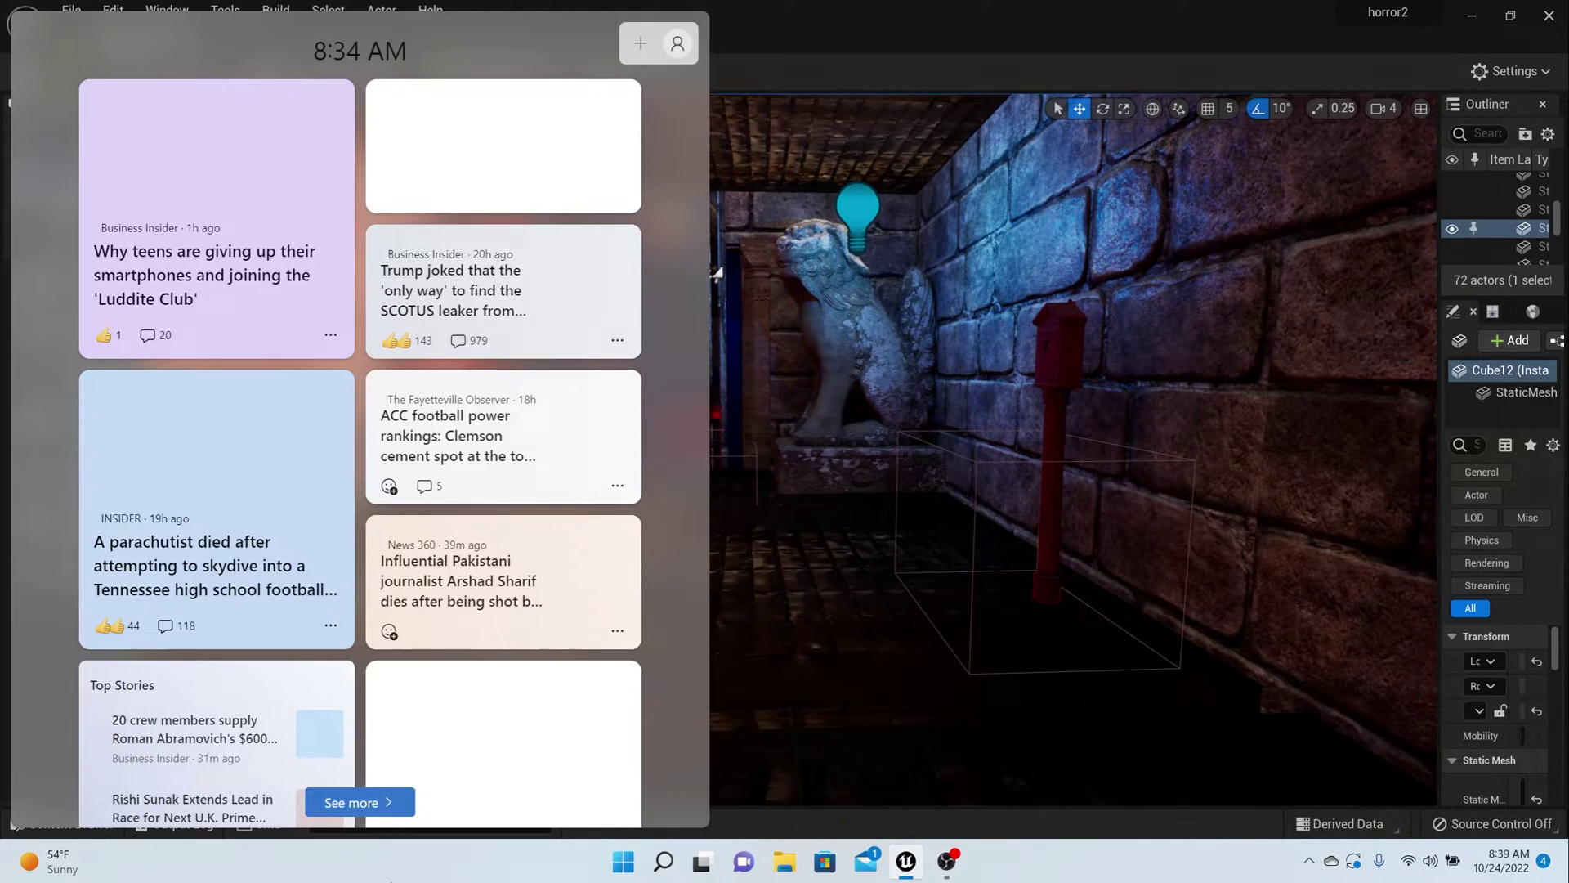
{"action": "left_click", "coordinate": [1035, 701]}
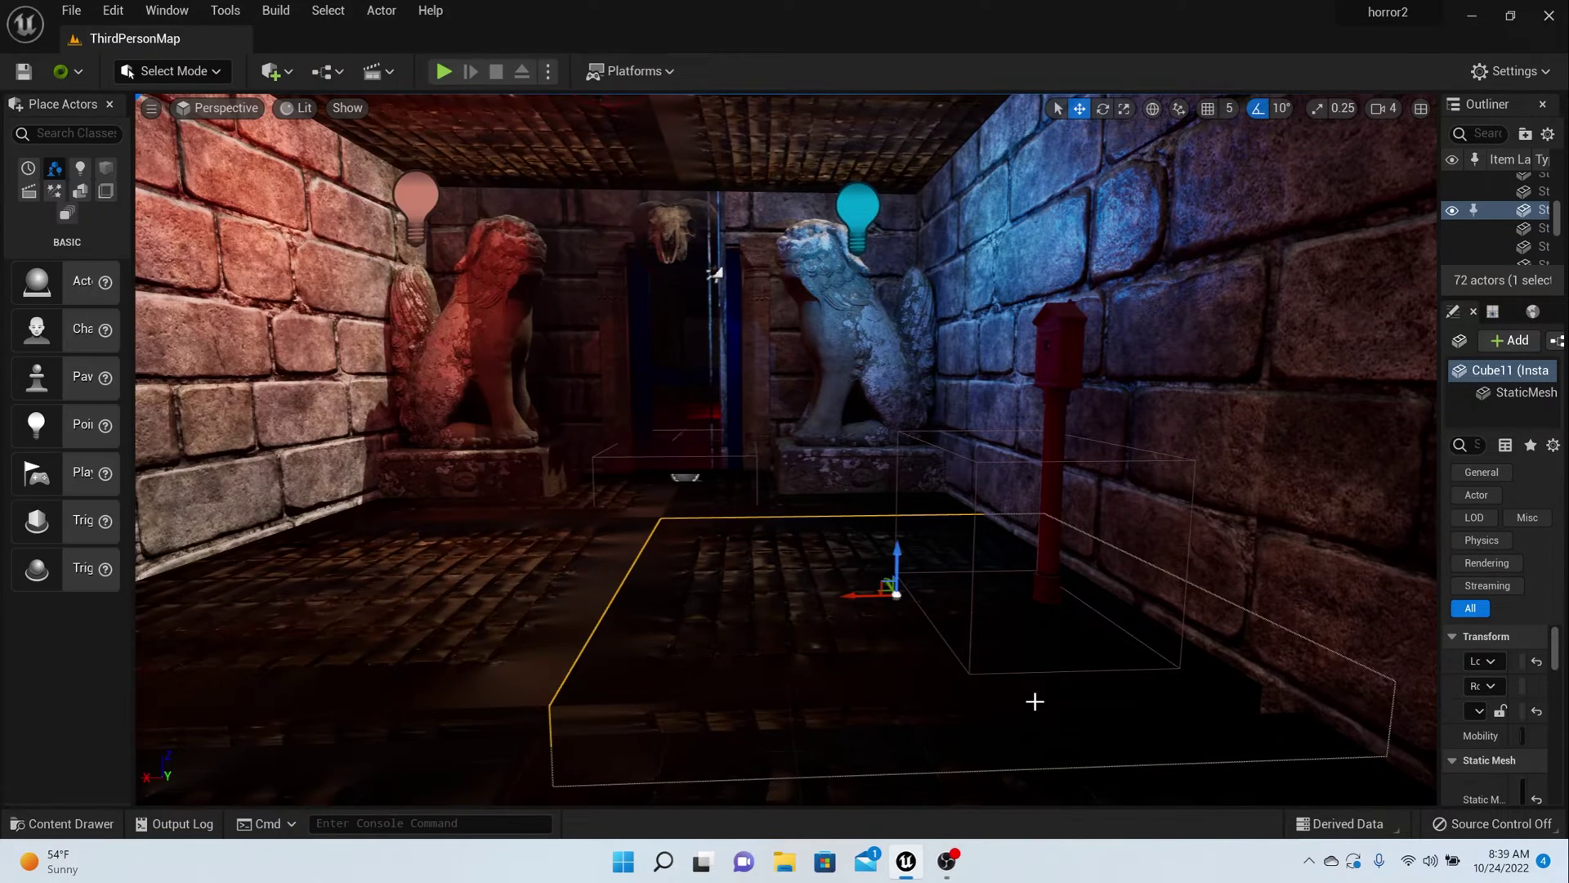
{"action": "left_click", "coordinate": [86, 816]}
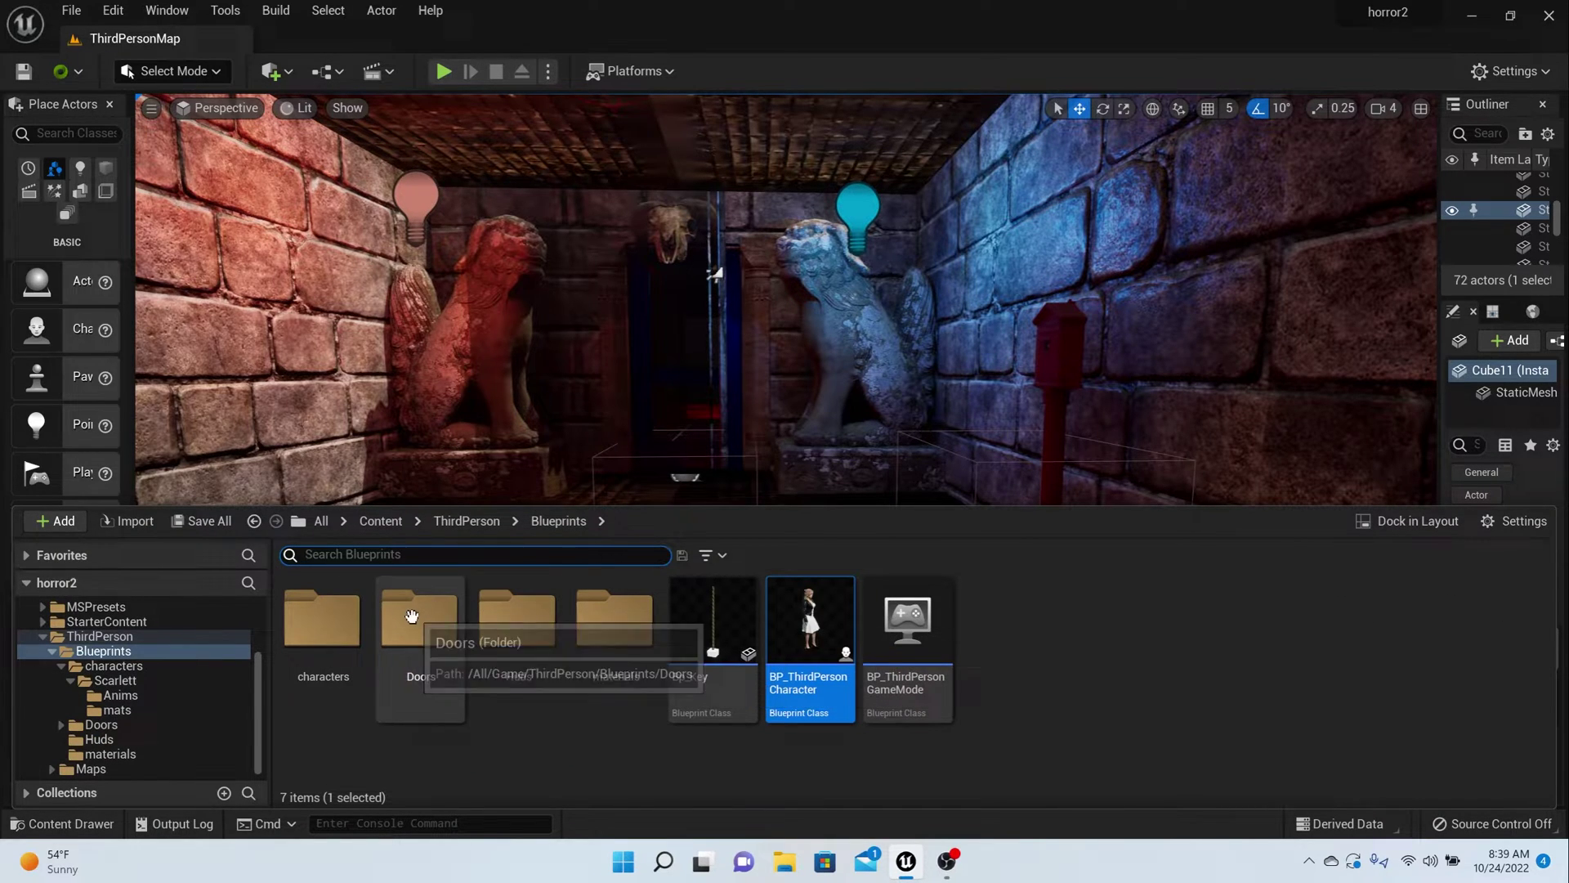
{"action": "double_click", "coordinate": [323, 618]}
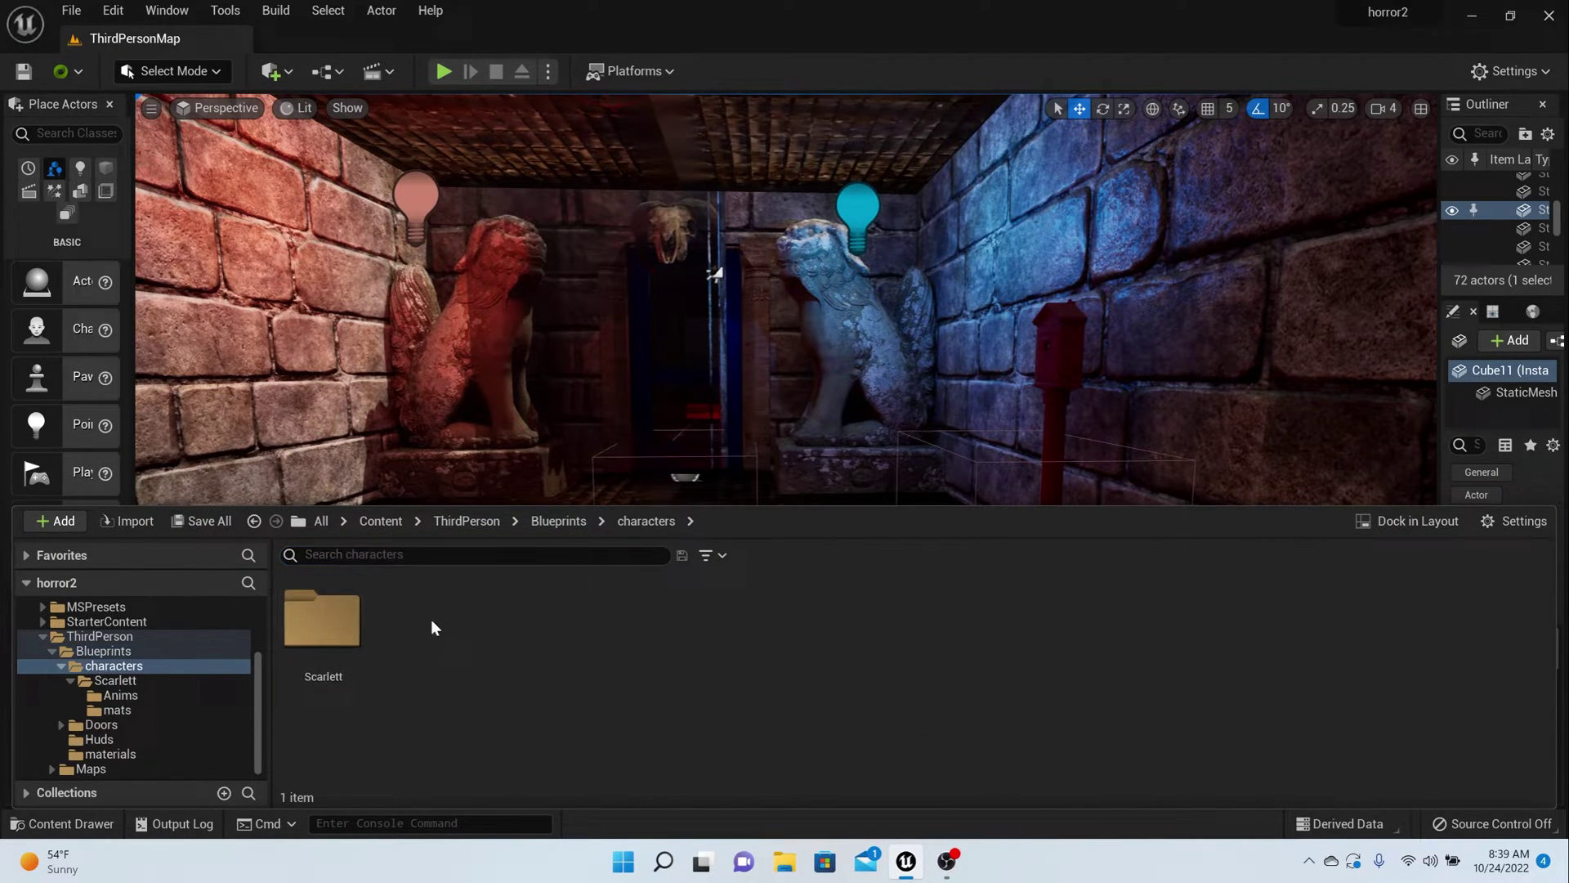
{"action": "double_click", "coordinate": [310, 617]}
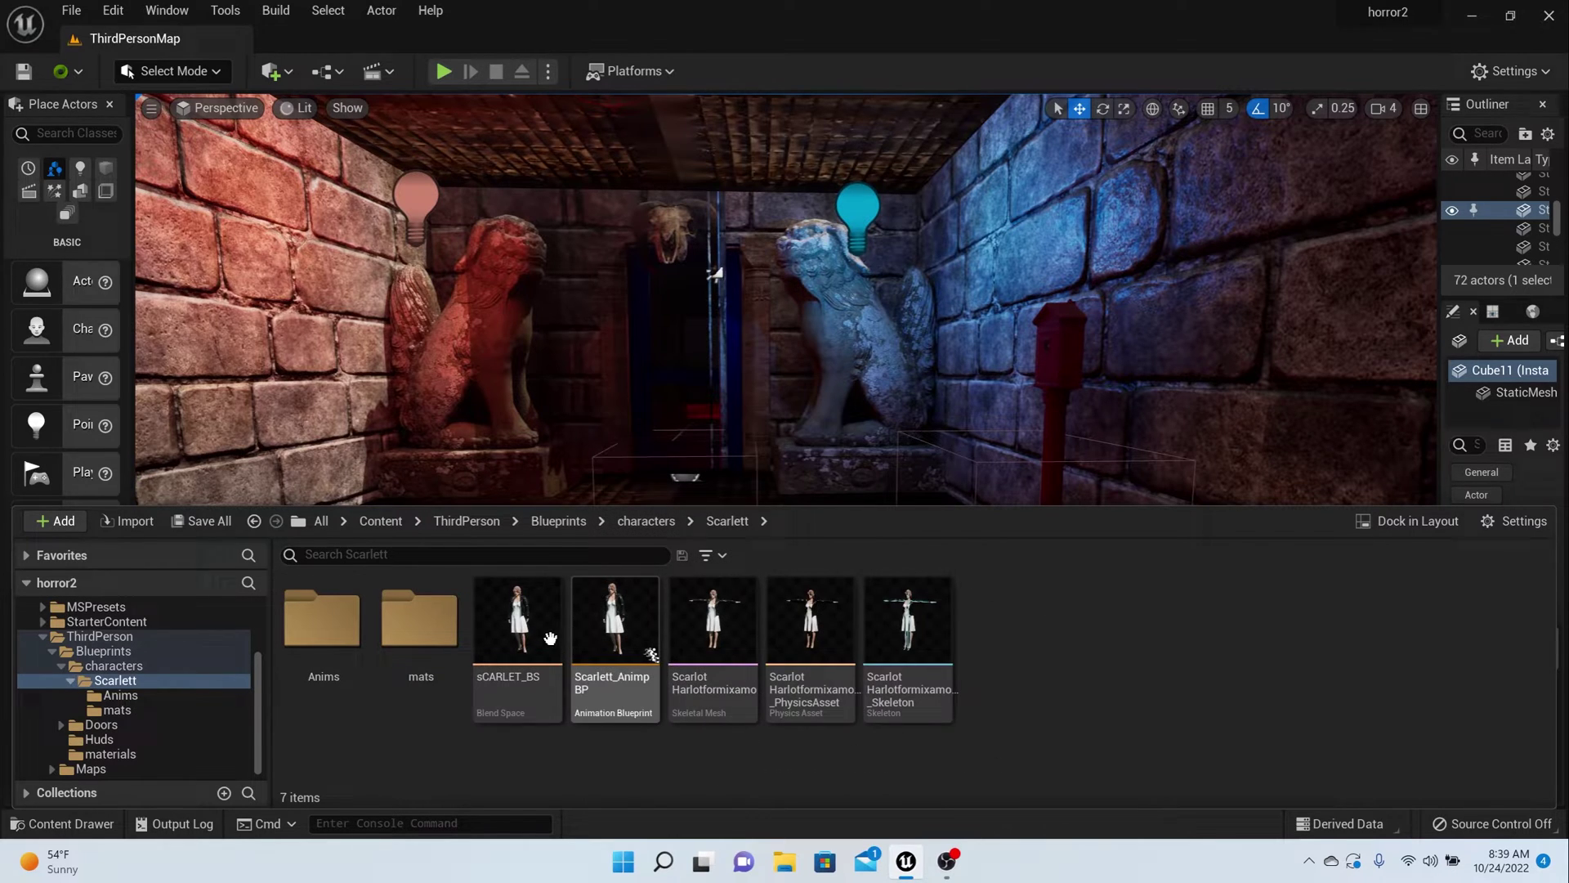
{"action": "mouse_move", "coordinate": [604, 640]}
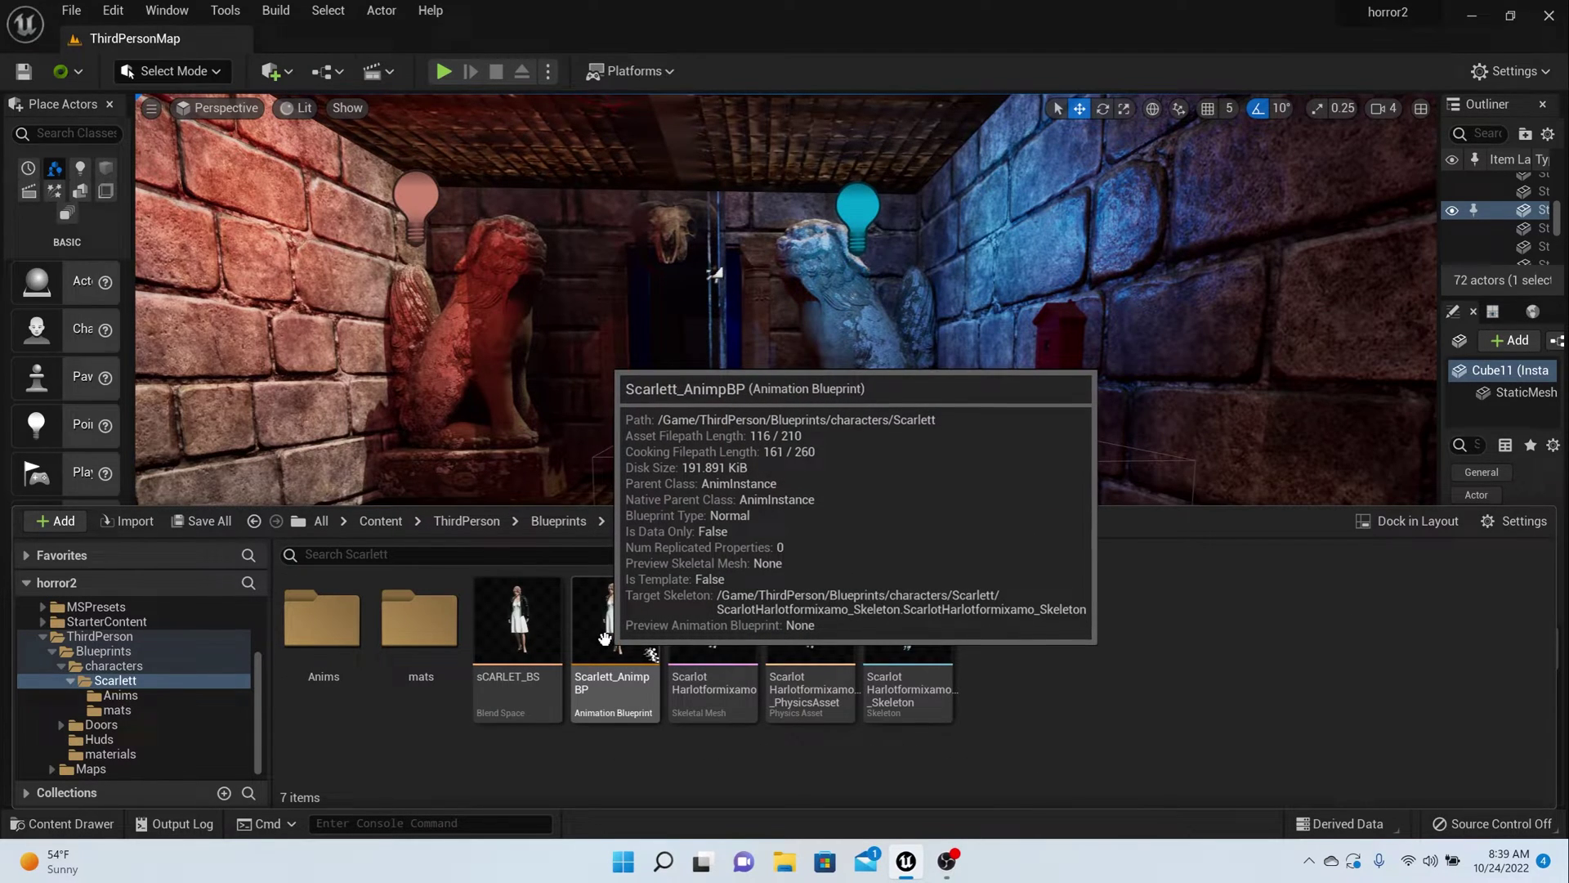
{"action": "left_click", "coordinate": [604, 640]}
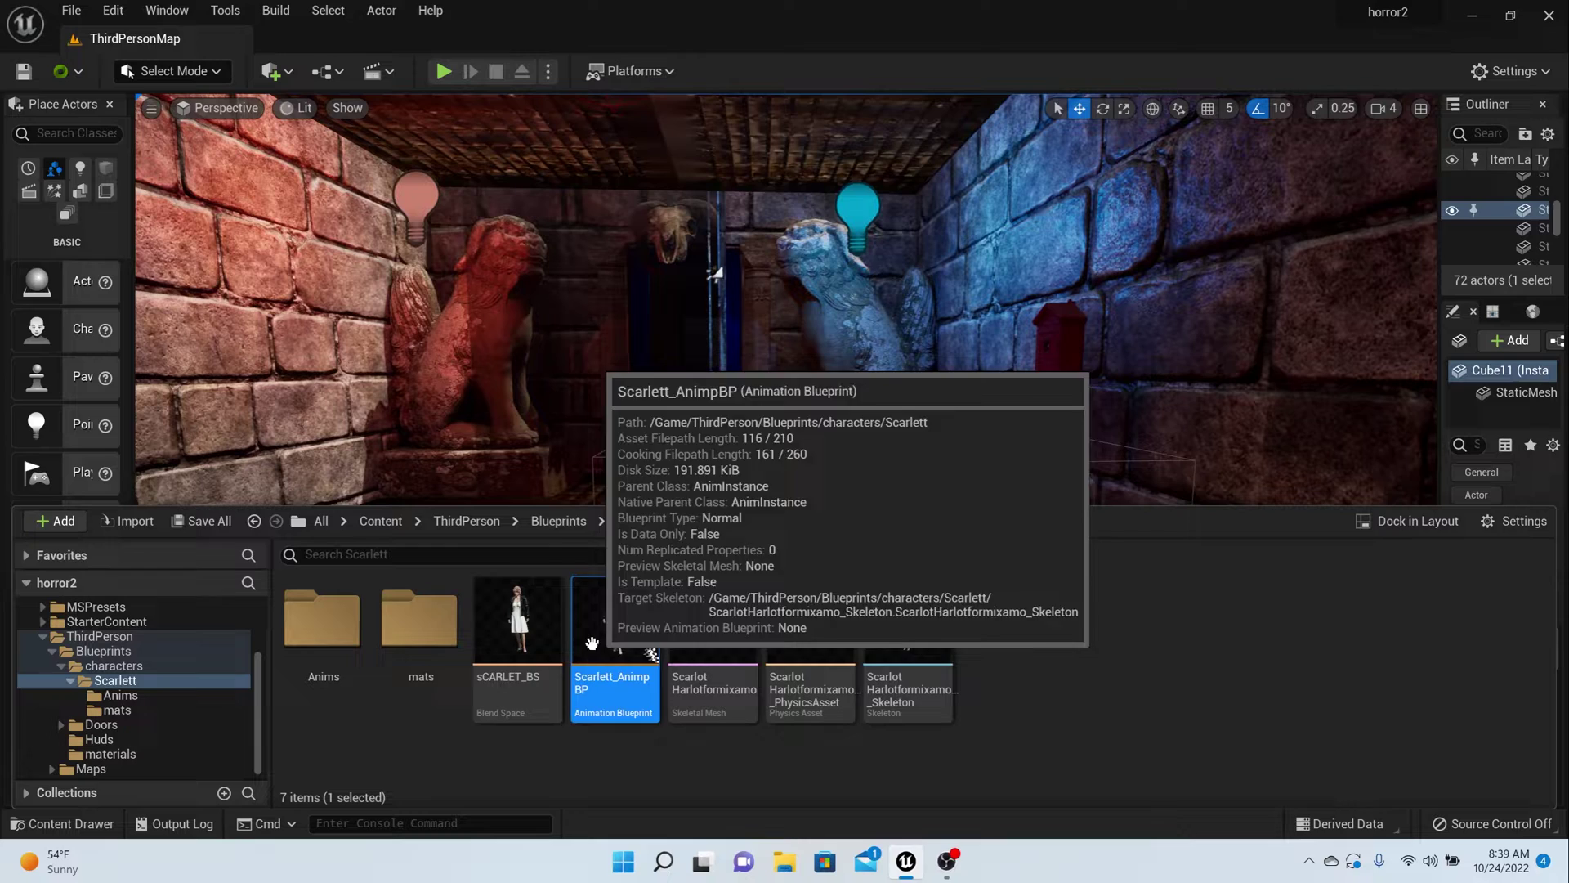
{"action": "left_click", "coordinate": [539, 630]}
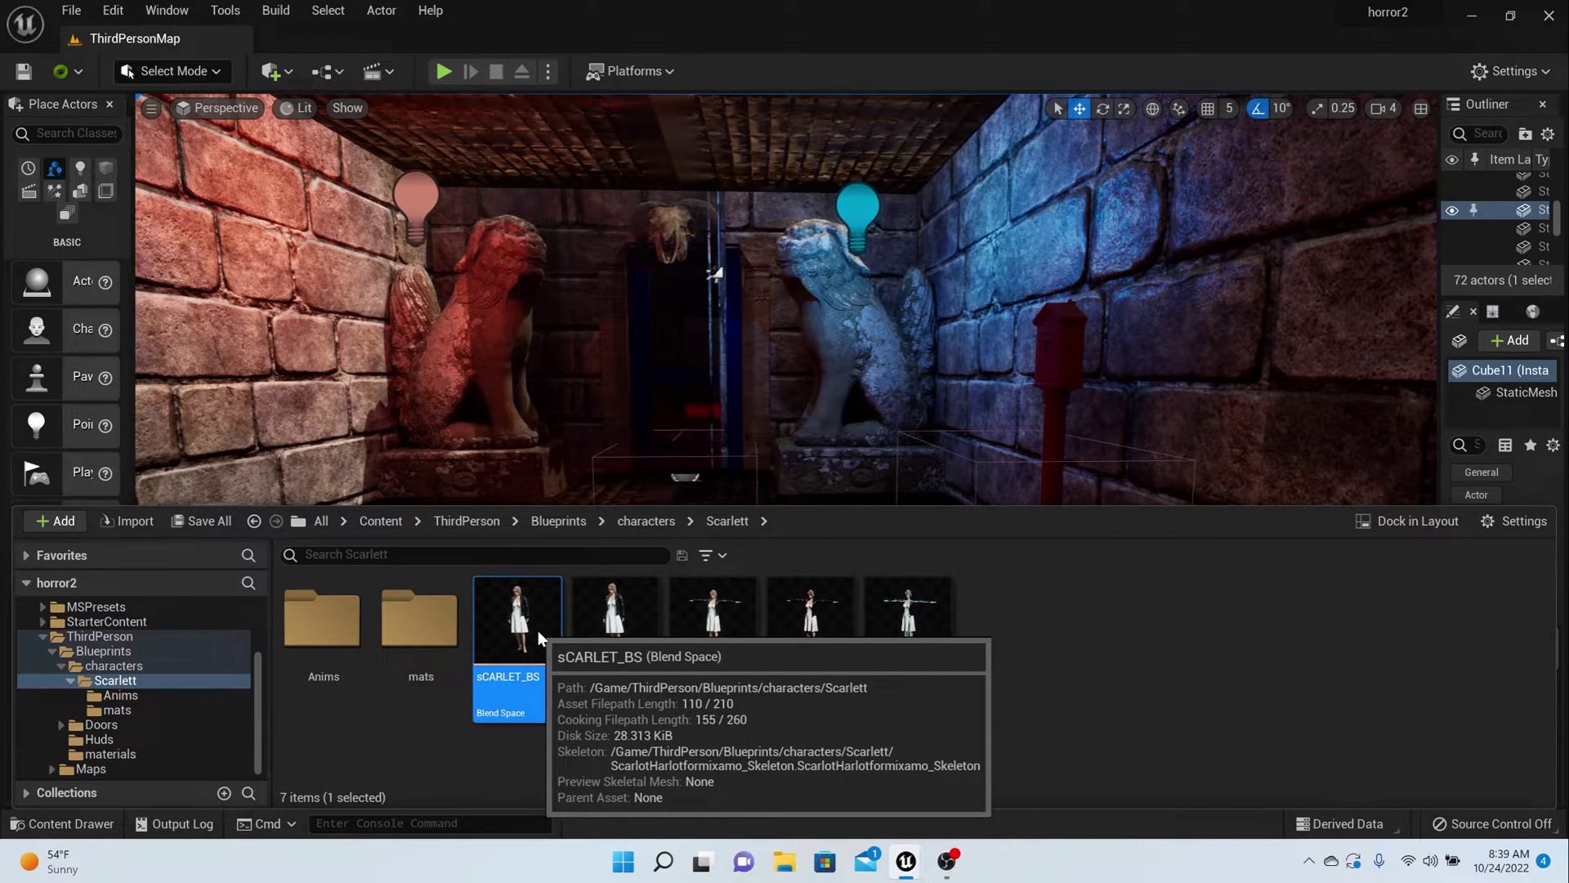
{"action": "double_click", "coordinate": [538, 629]}
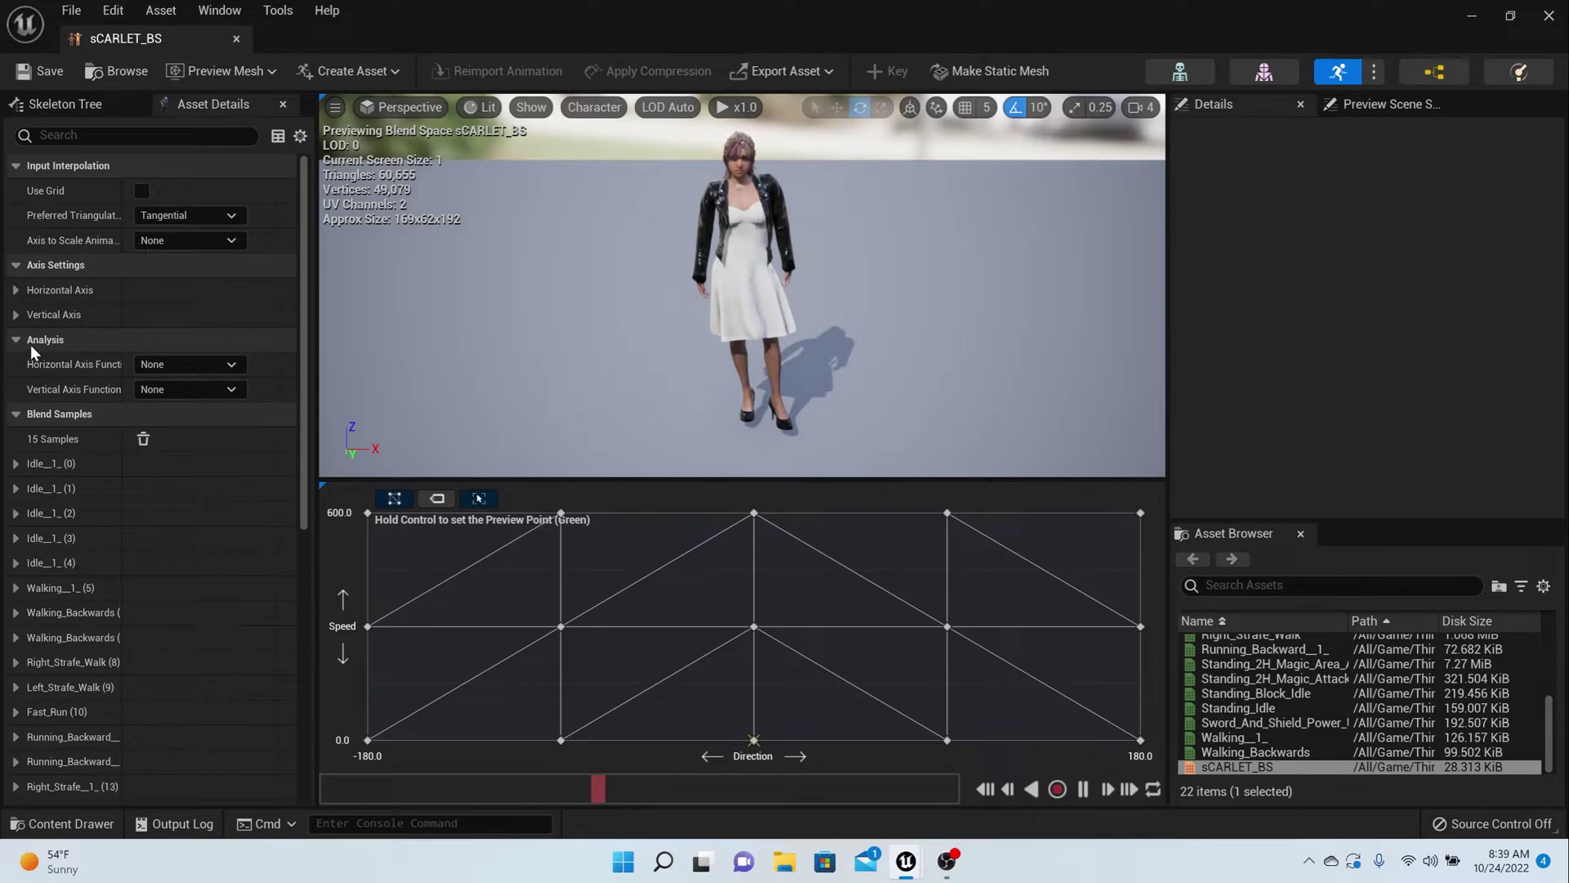
Expand the blend space's horizontal and vertical axis settings and set the Speed axis's maximum value to 450
{"action": "left_click", "coordinate": [15, 315]}
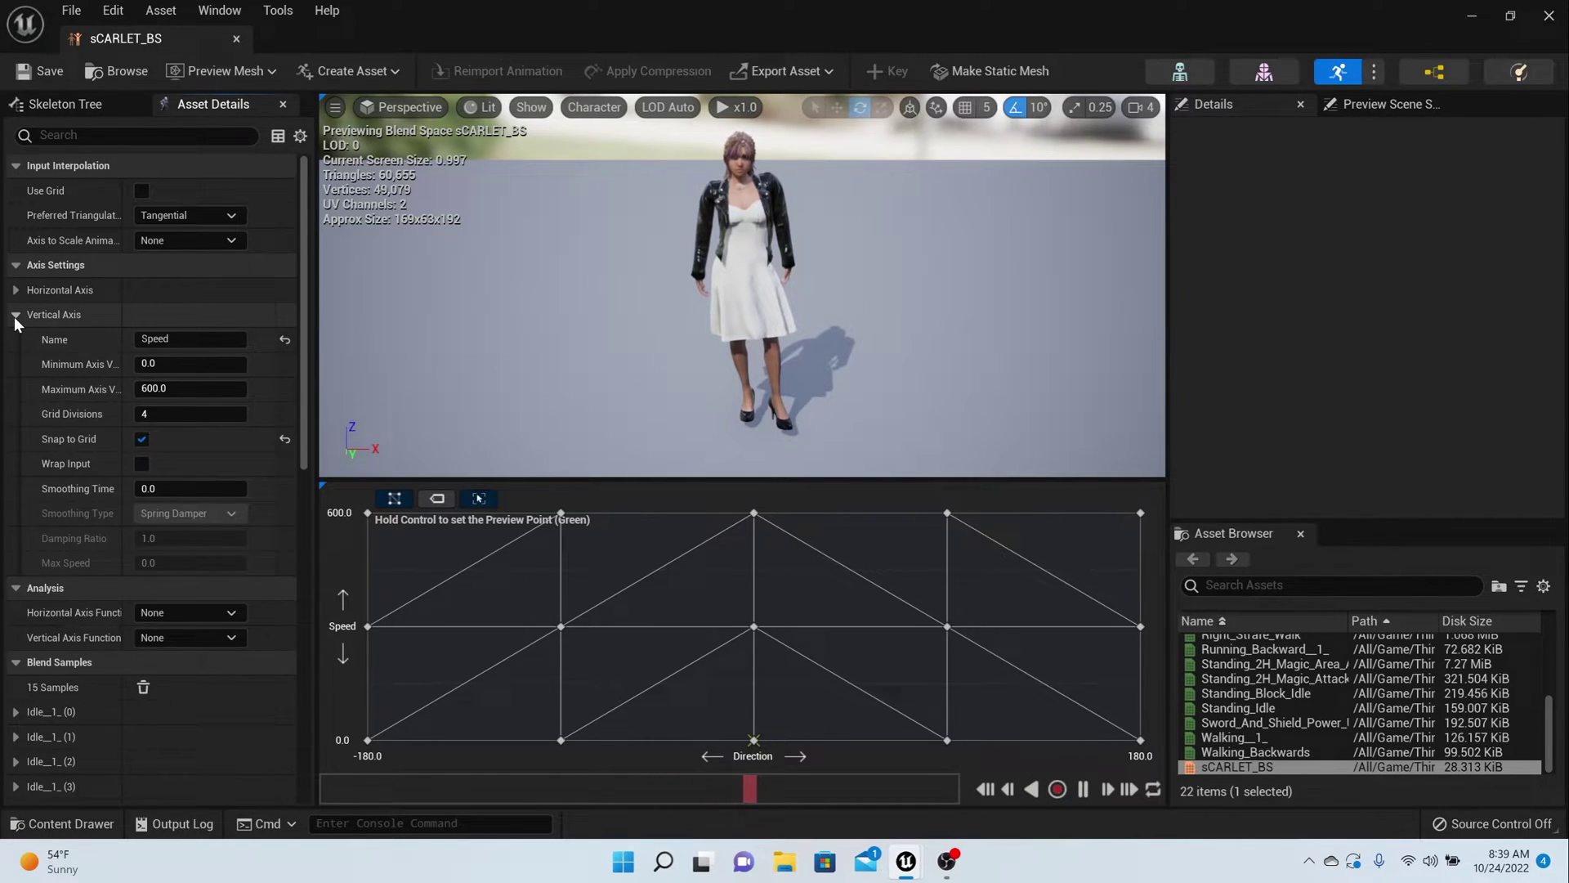
{"action": "left_click", "coordinate": [17, 289]}
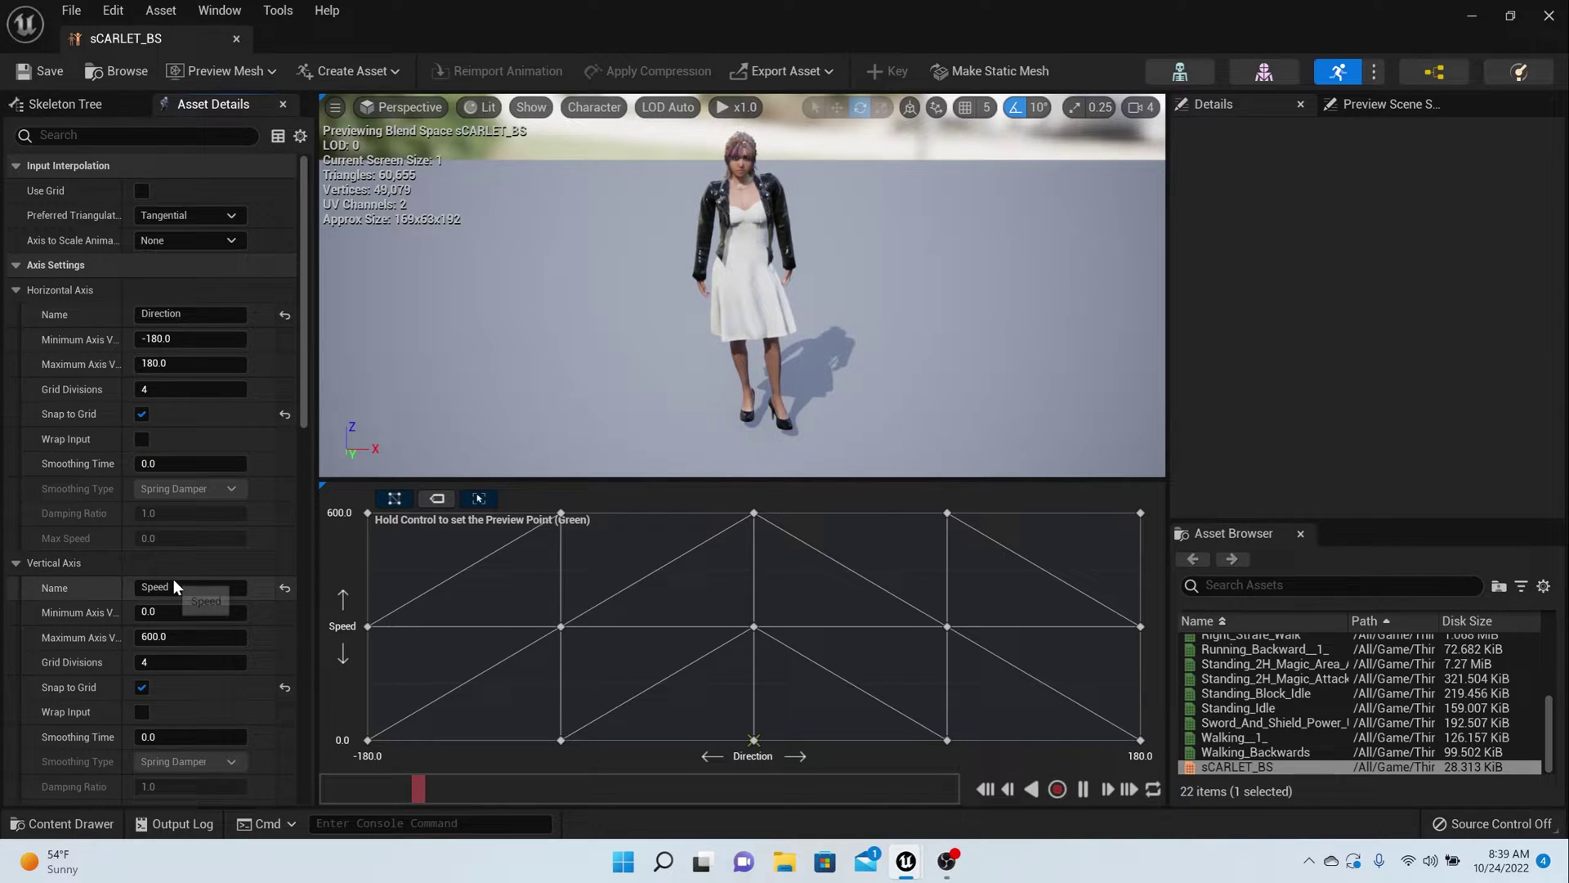
{"action": "scroll", "coordinate": [129, 537], "scroll_direction": "down", "scroll_amount": 2}
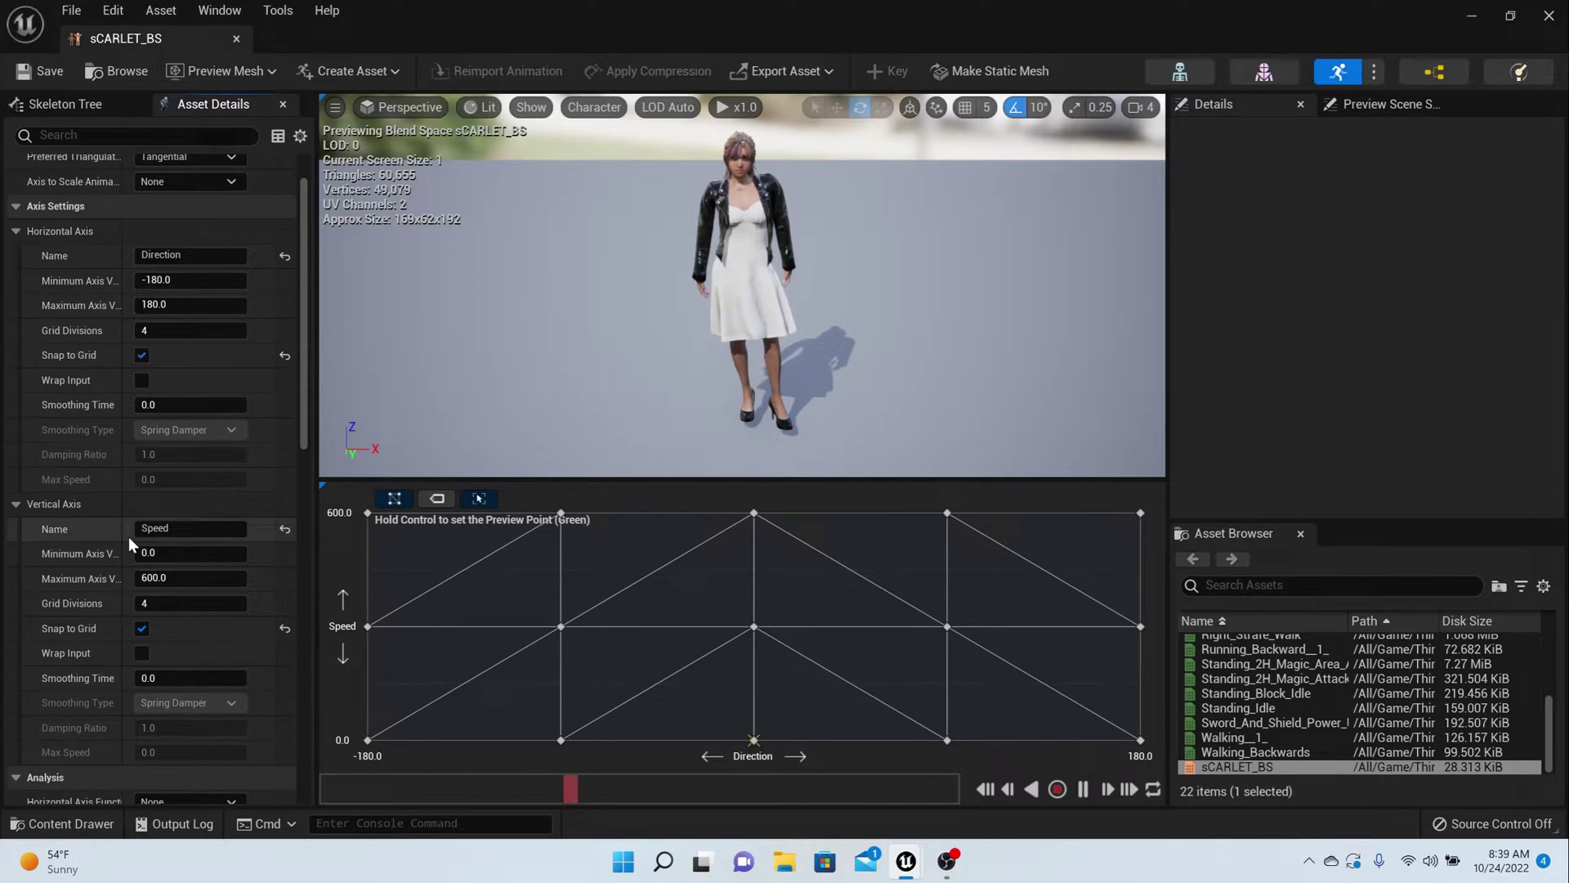
{"action": "scroll", "coordinate": [139, 530], "scroll_direction": "down", "scroll_amount": 1}
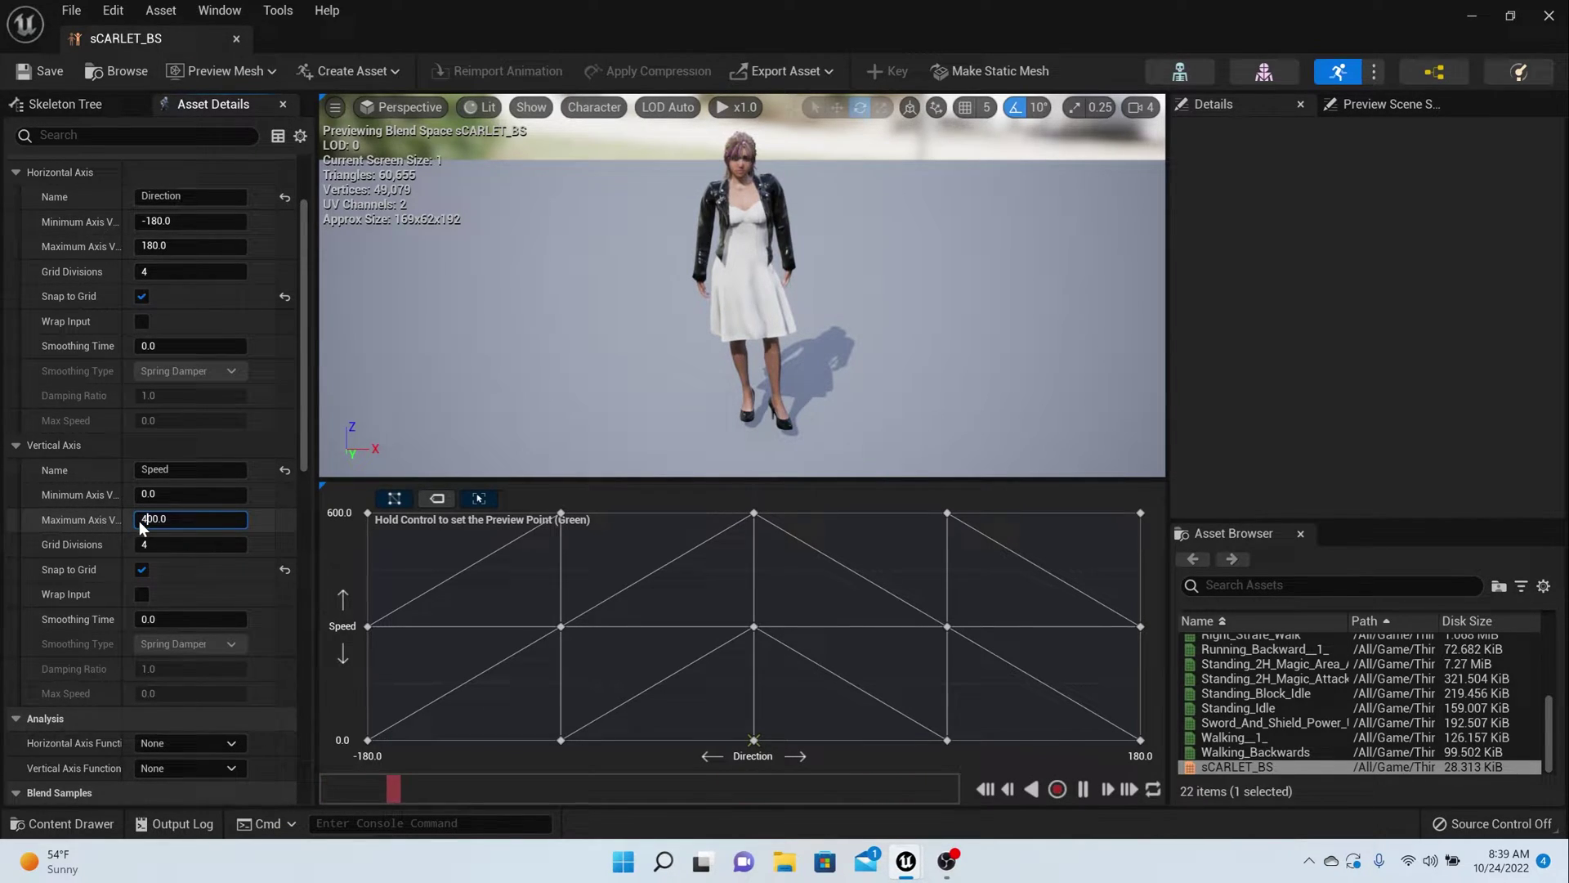
{"action": "key", "text": "Delete"}
{"action": "type", "text": "5"}
{"action": "key", "text": "Return"}
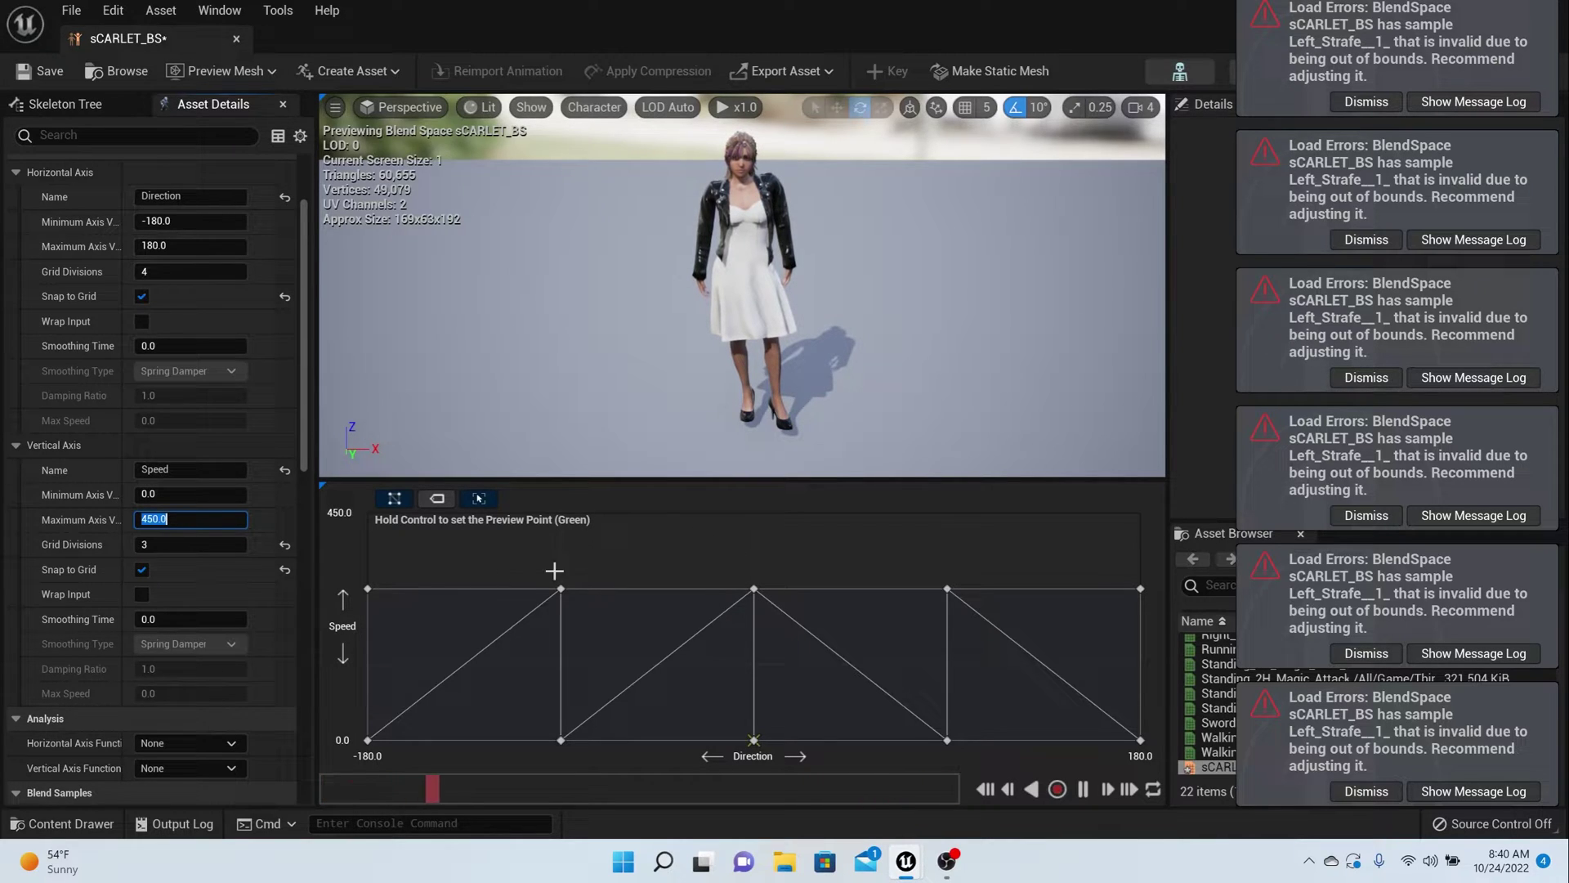
Set the Speed axis's maximum value to 600, save the blend space and close it
{"action": "left_click", "coordinate": [188, 523]}
{"action": "left_click_drag", "start_coordinate": [188, 524], "coordinate": [127, 533]}
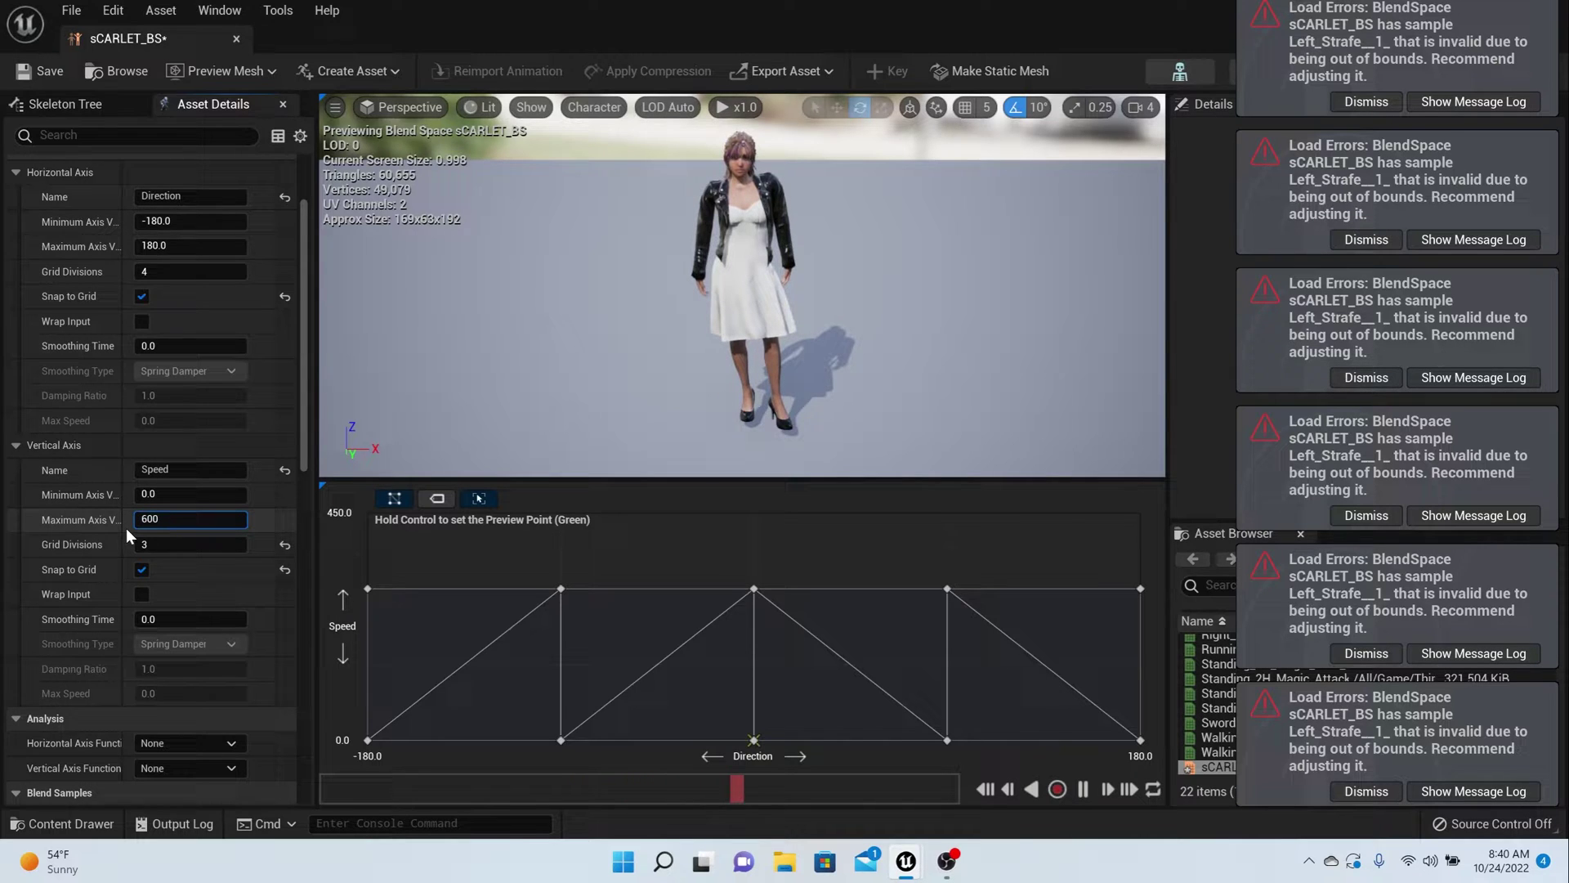
{"action": "type", "text": "600"}
{"action": "key", "text": "Return"}
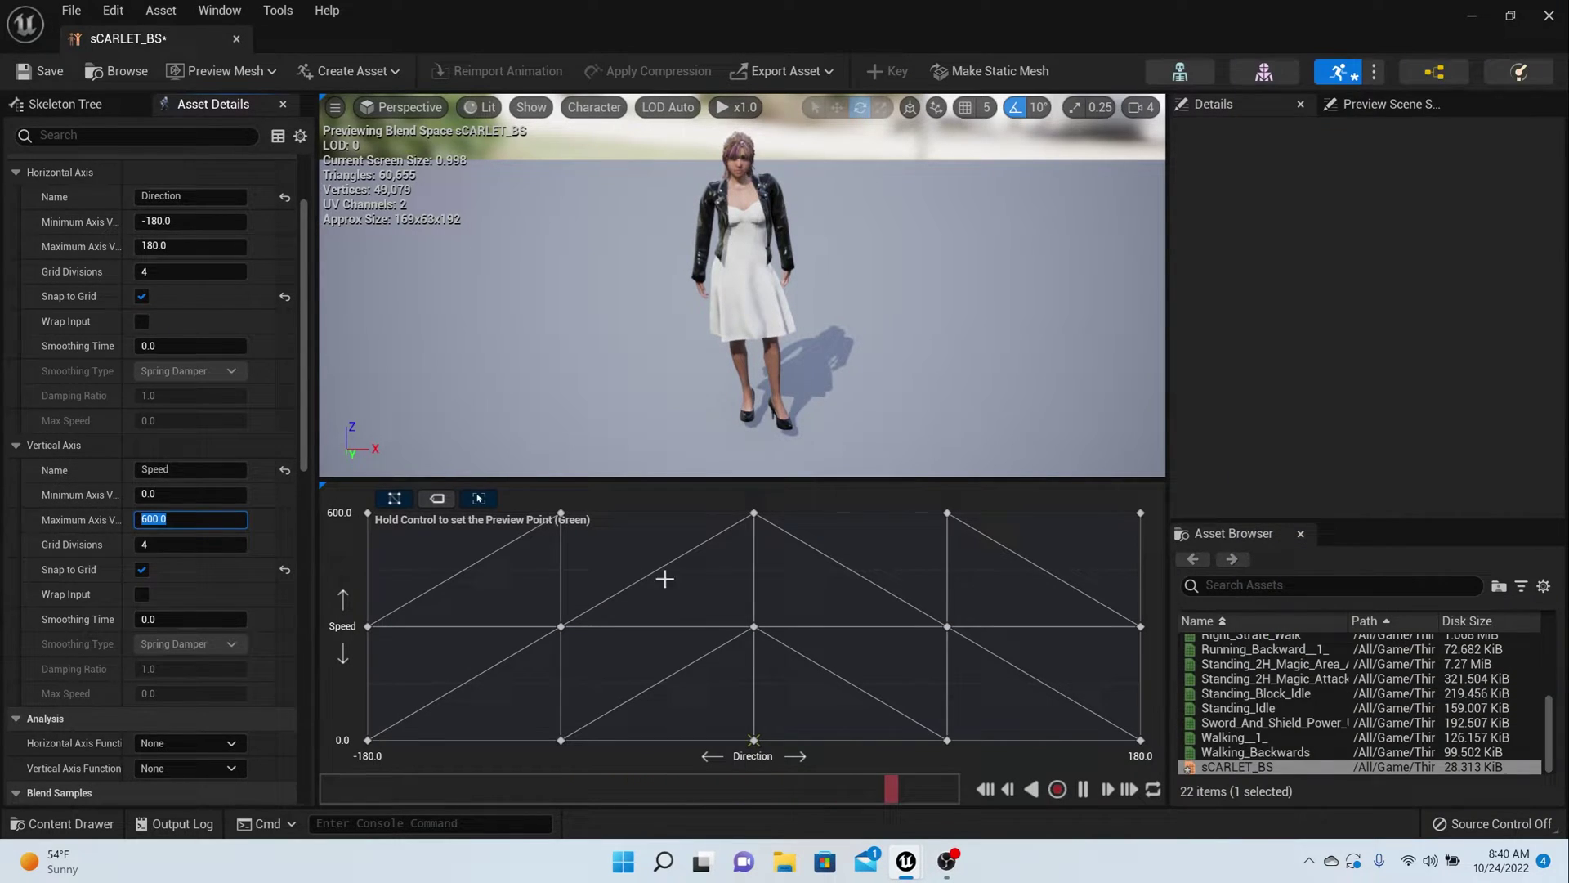
{"action": "mouse_move", "coordinate": [749, 516]}
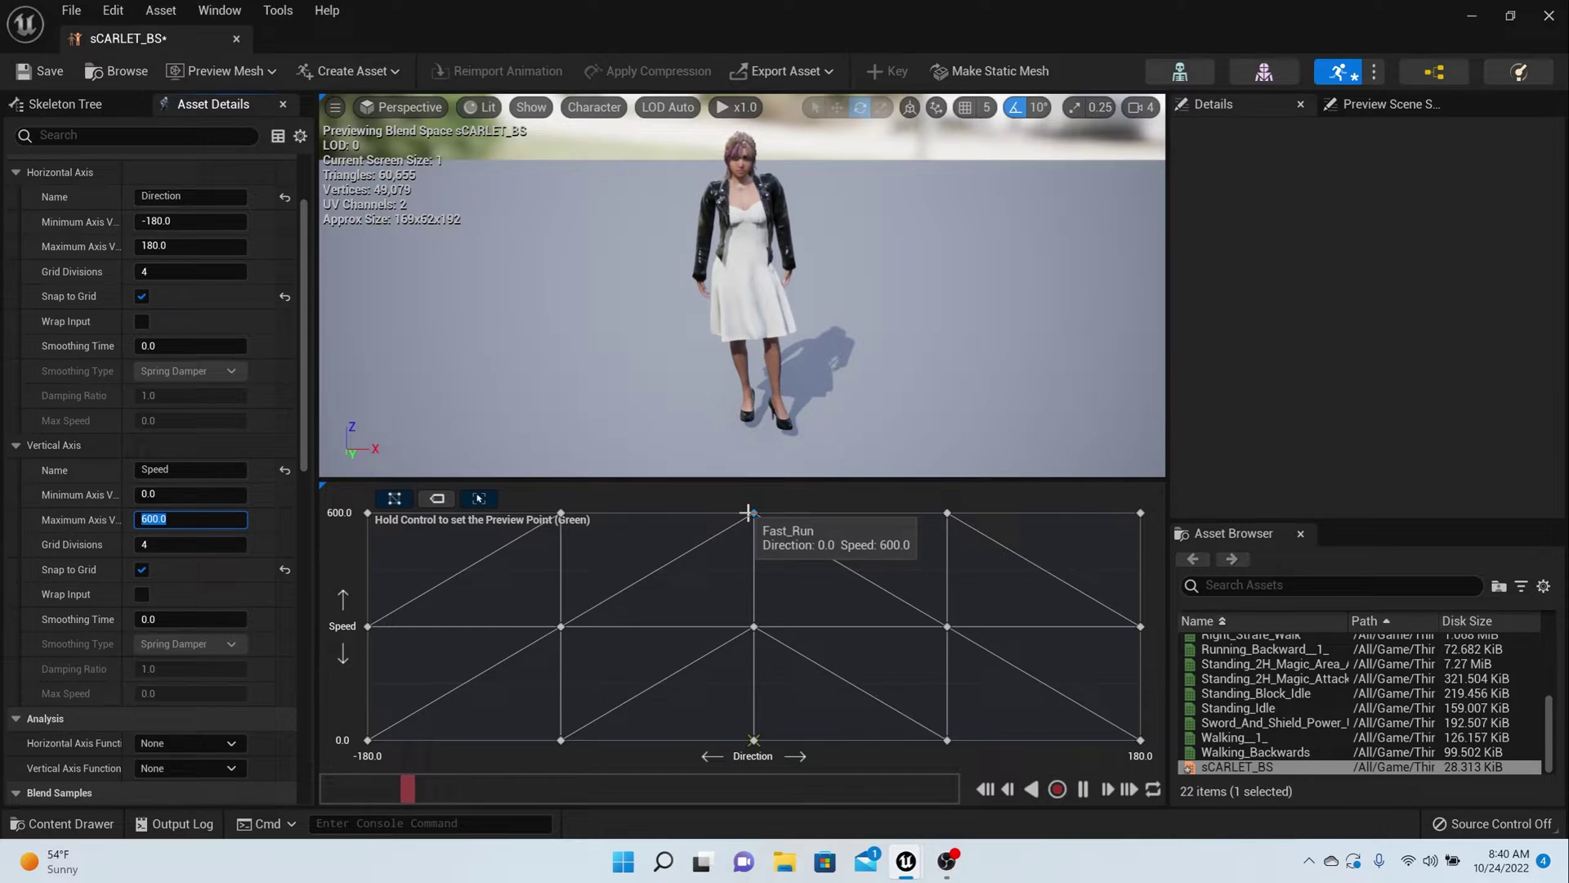
{"action": "left_click", "coordinate": [37, 75]}
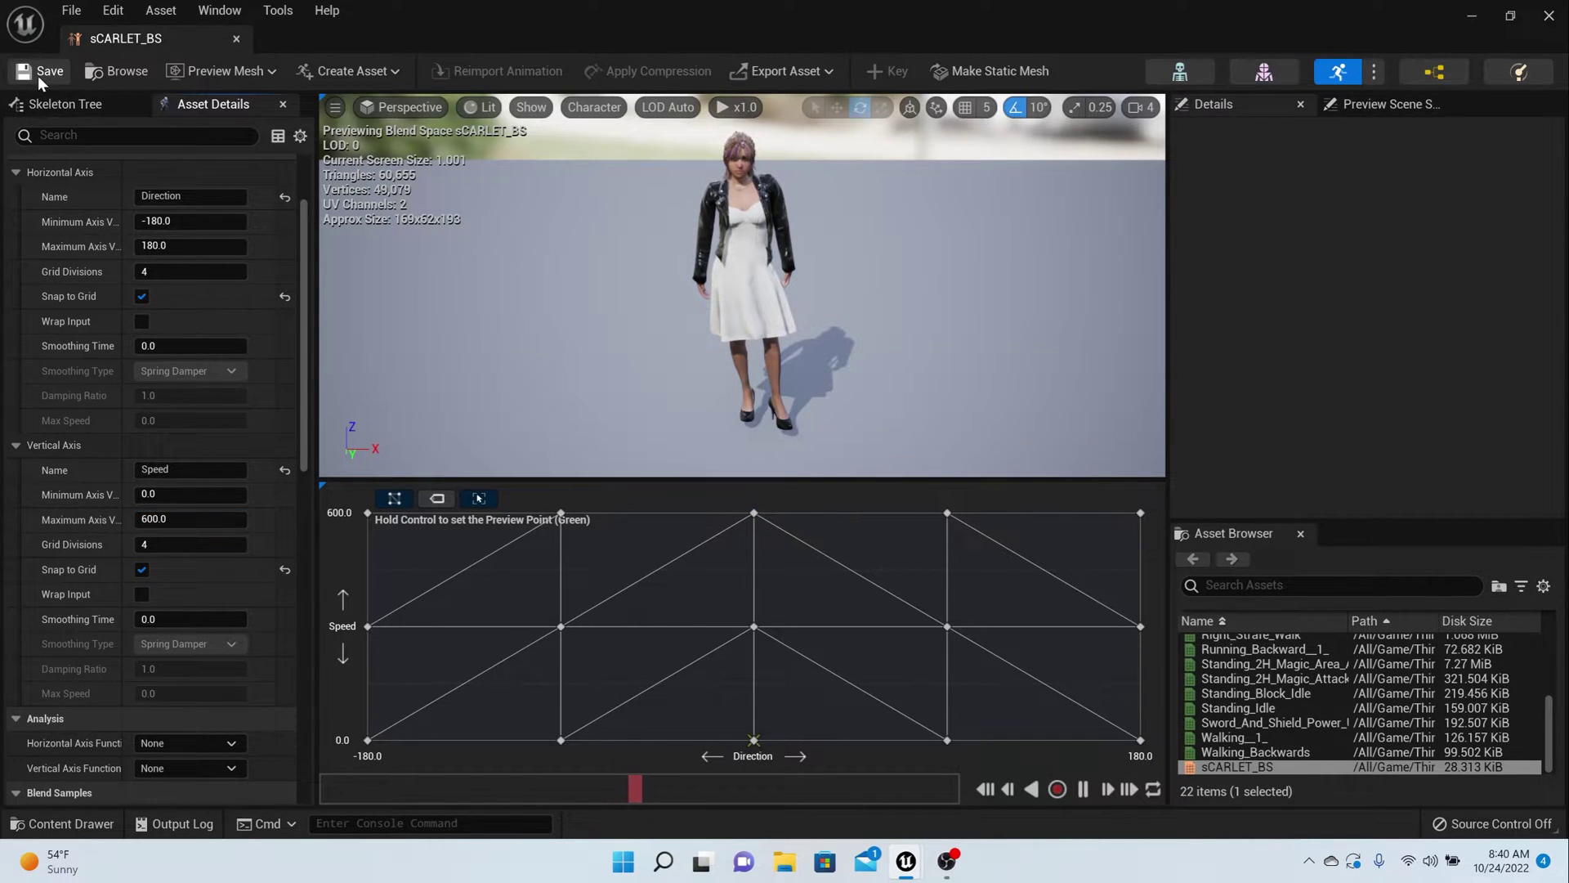
{"action": "left_click", "coordinate": [235, 39]}
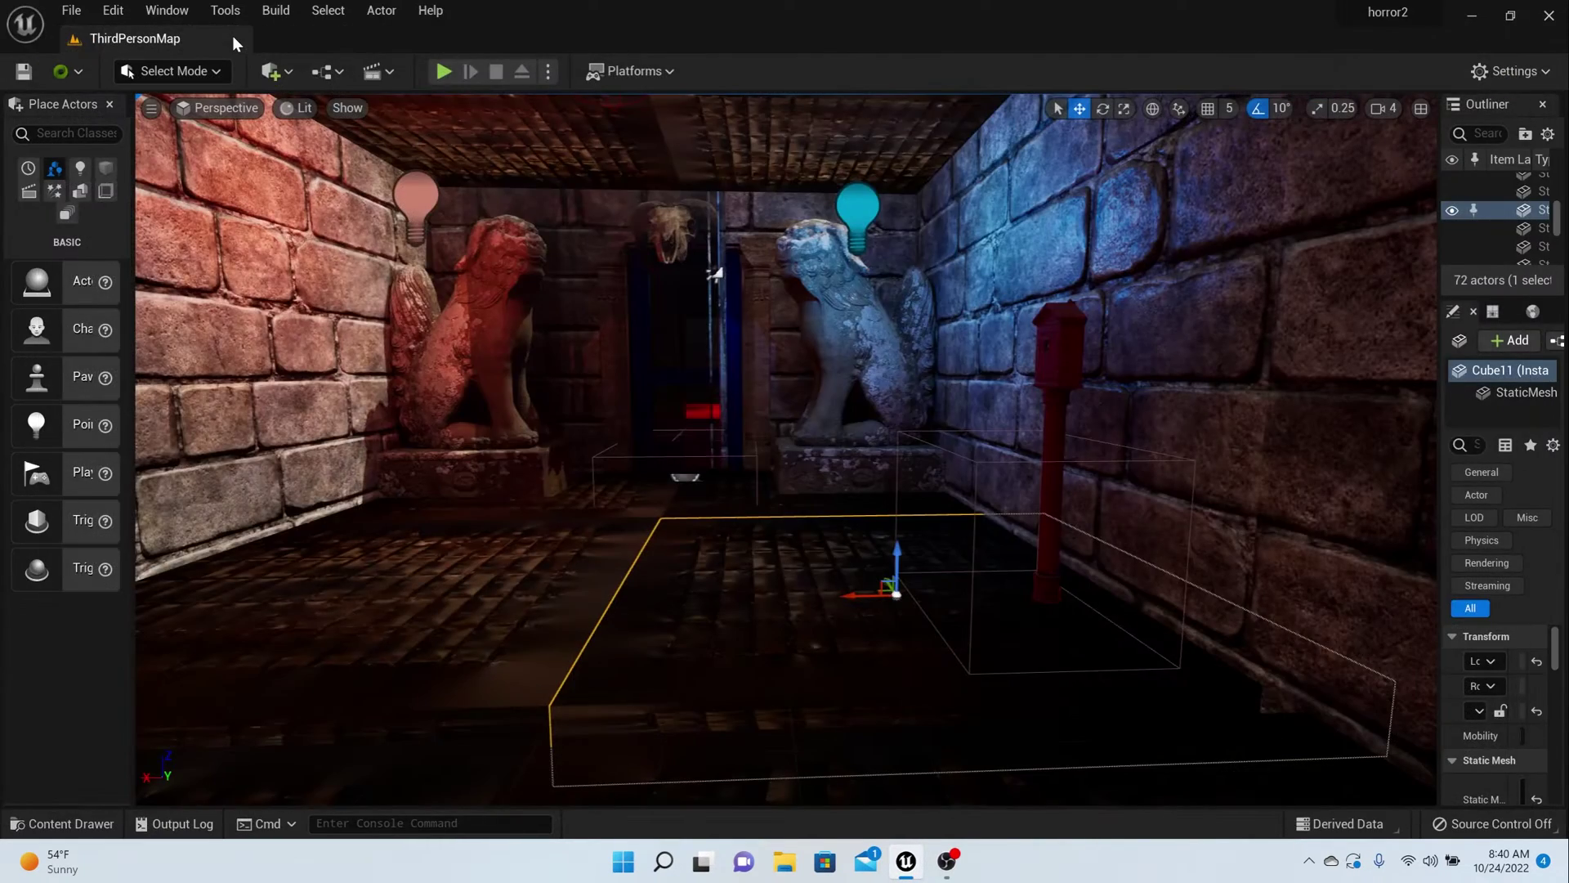
Reopen the BP_ThirdPersonCharacter blueprint from the ThirdPerson Blueprints folder
{"action": "left_click", "coordinate": [63, 822]}
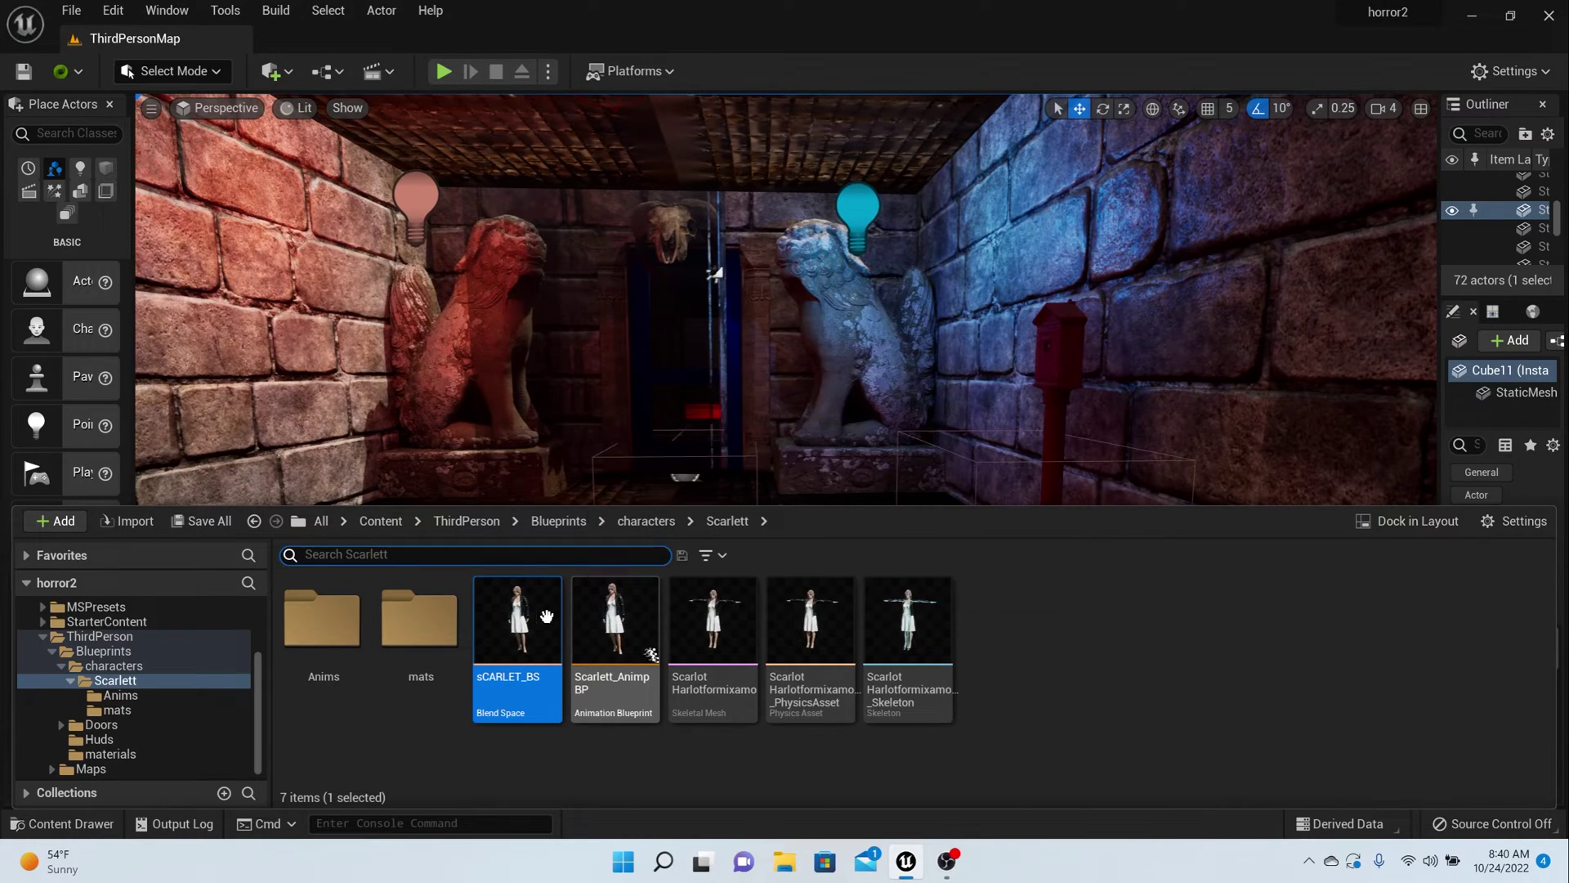
{"action": "left_click", "coordinate": [553, 515]}
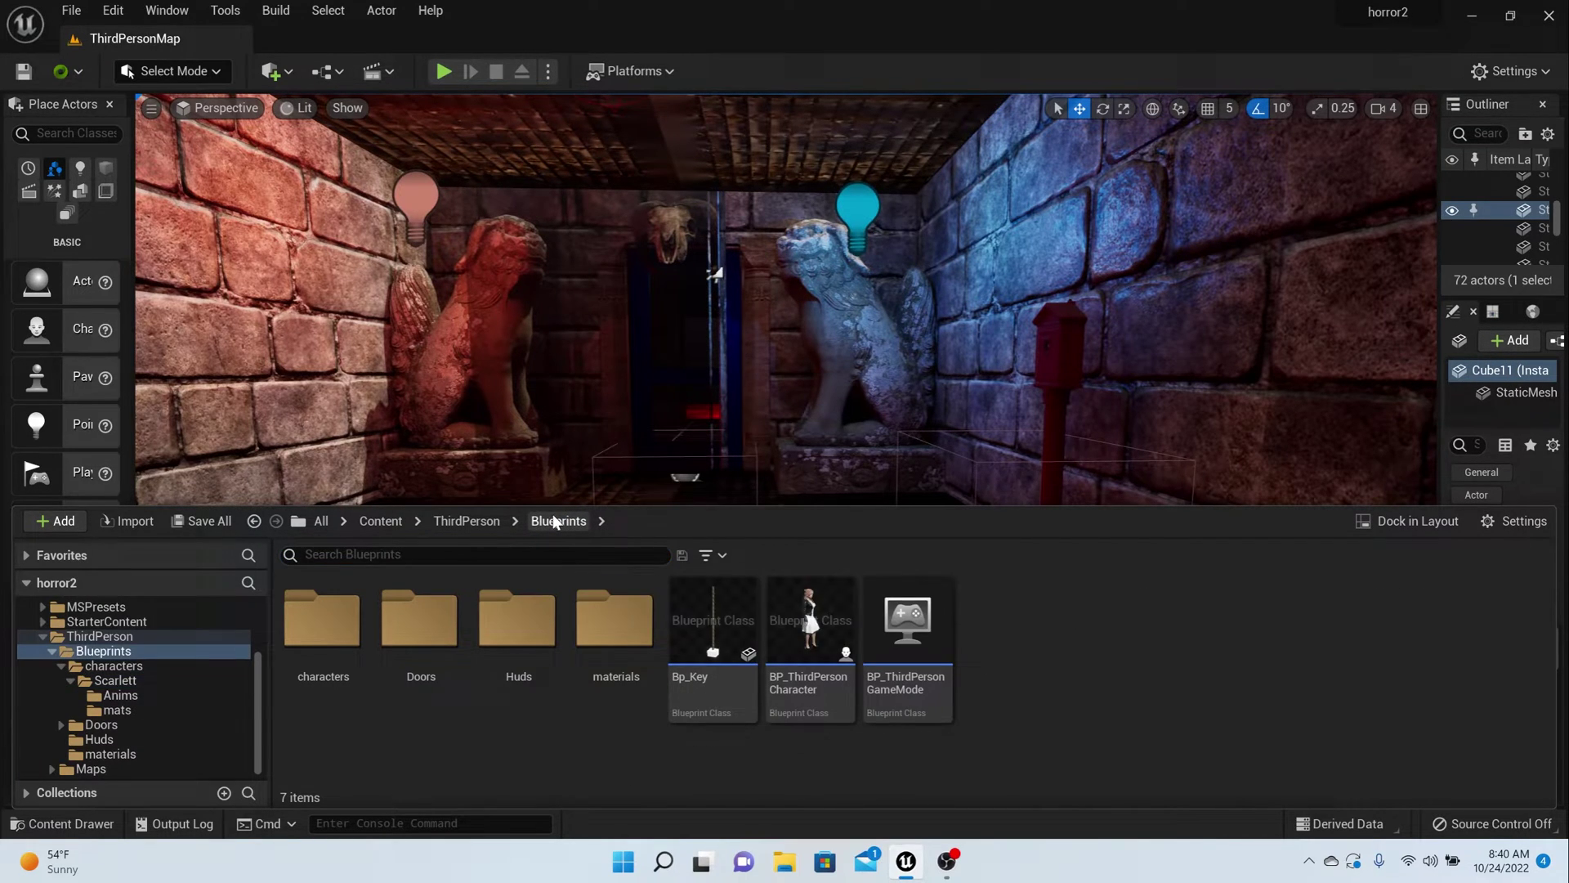
{"action": "double_click", "coordinate": [771, 605]}
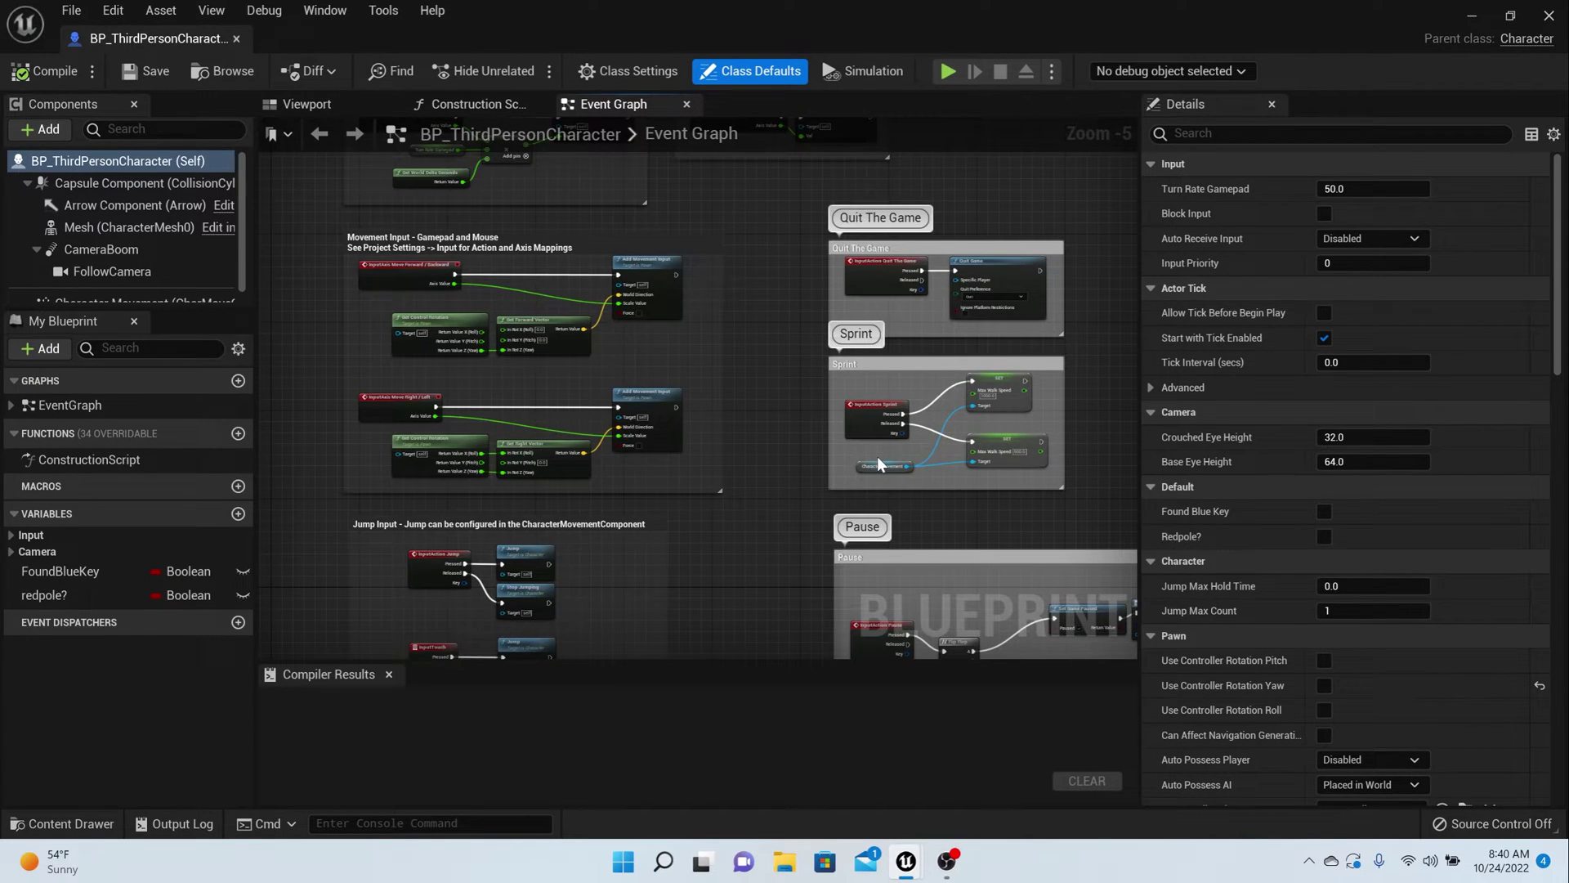
Set the Max Walk Speed applied when Sprint is released to 400, compile and save the blueprint, and close it
{"action": "scroll", "coordinate": [877, 456], "scroll_direction": "up", "scroll_amount": 3}
{"action": "right_click_drag", "start_coordinate": [824, 414], "coordinate": [641, 442]}
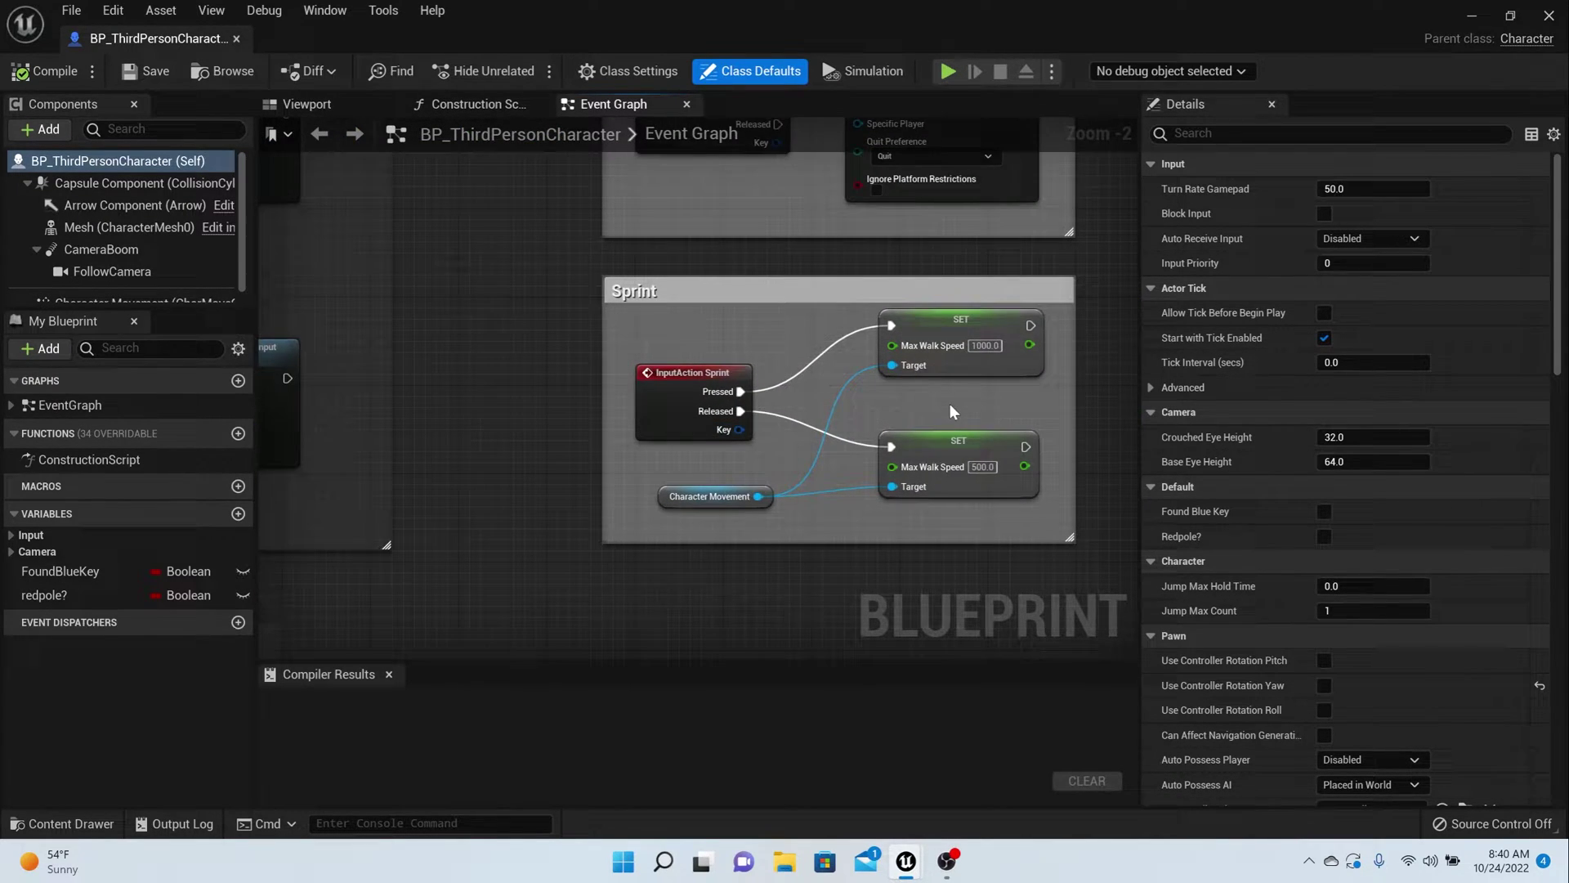
{"action": "scroll", "coordinate": [951, 403], "scroll_direction": "up", "scroll_amount": 2}
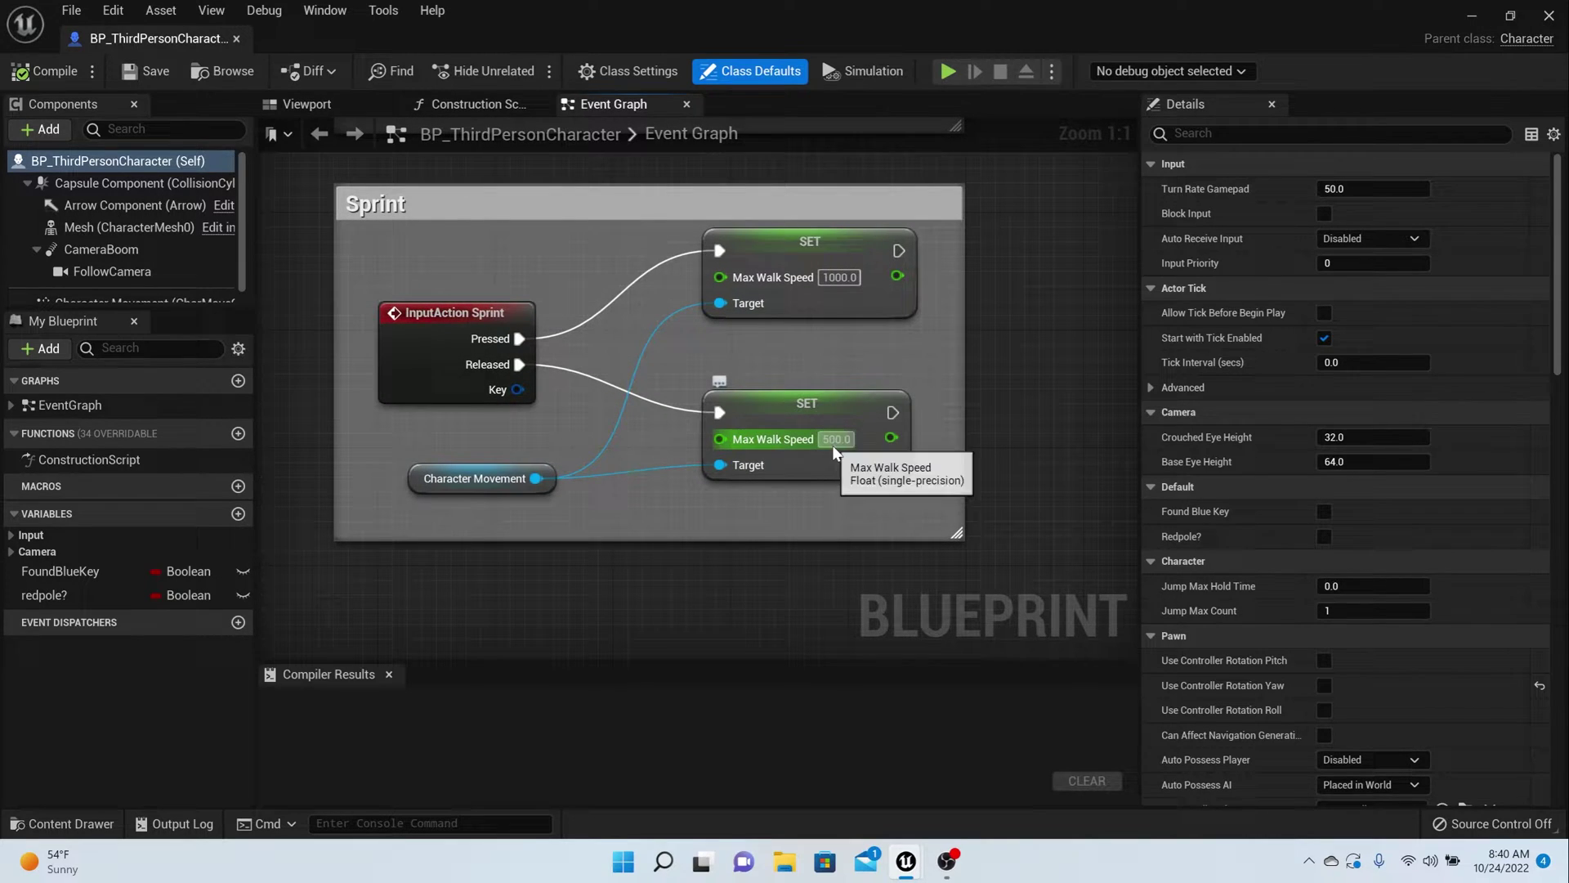
{"action": "left_click", "coordinate": [835, 439]}
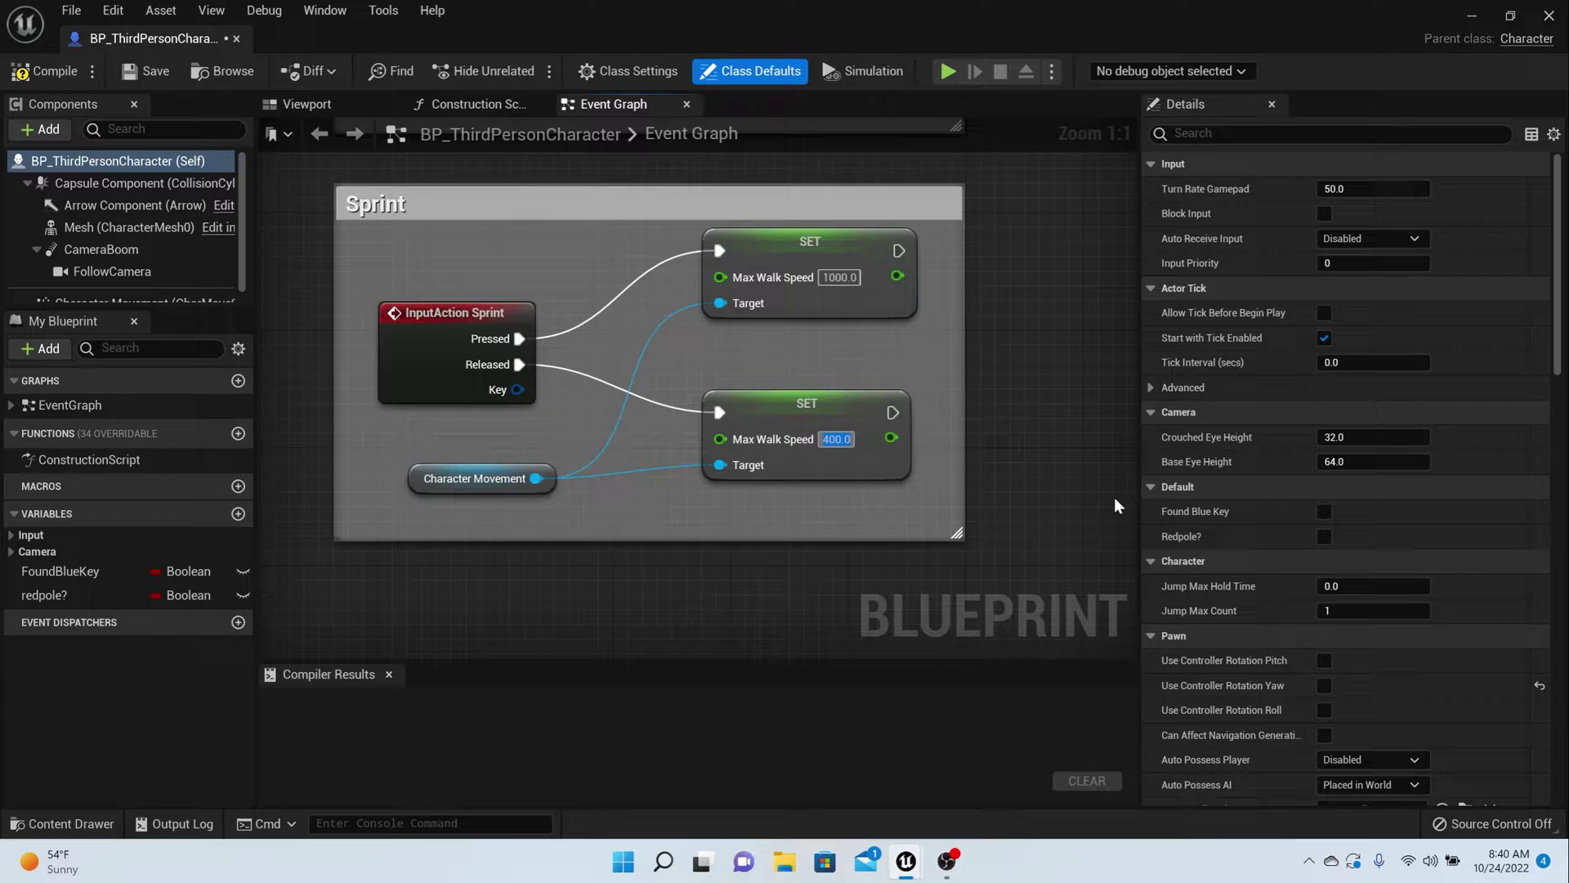
{"action": "left_click", "coordinate": [51, 72]}
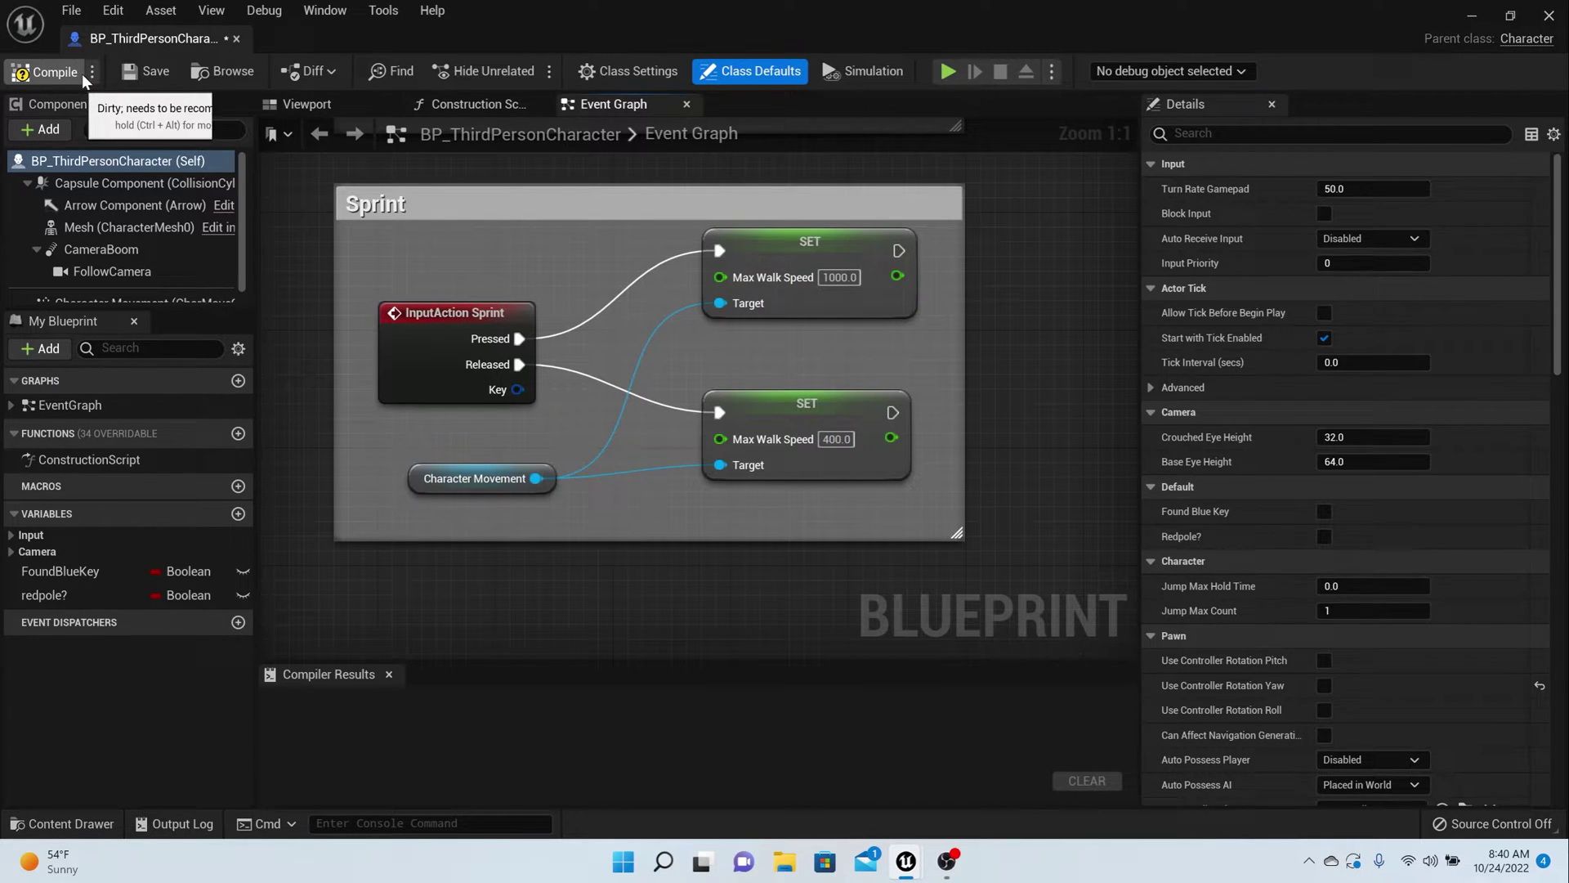
{"action": "left_click", "coordinate": [142, 75]}
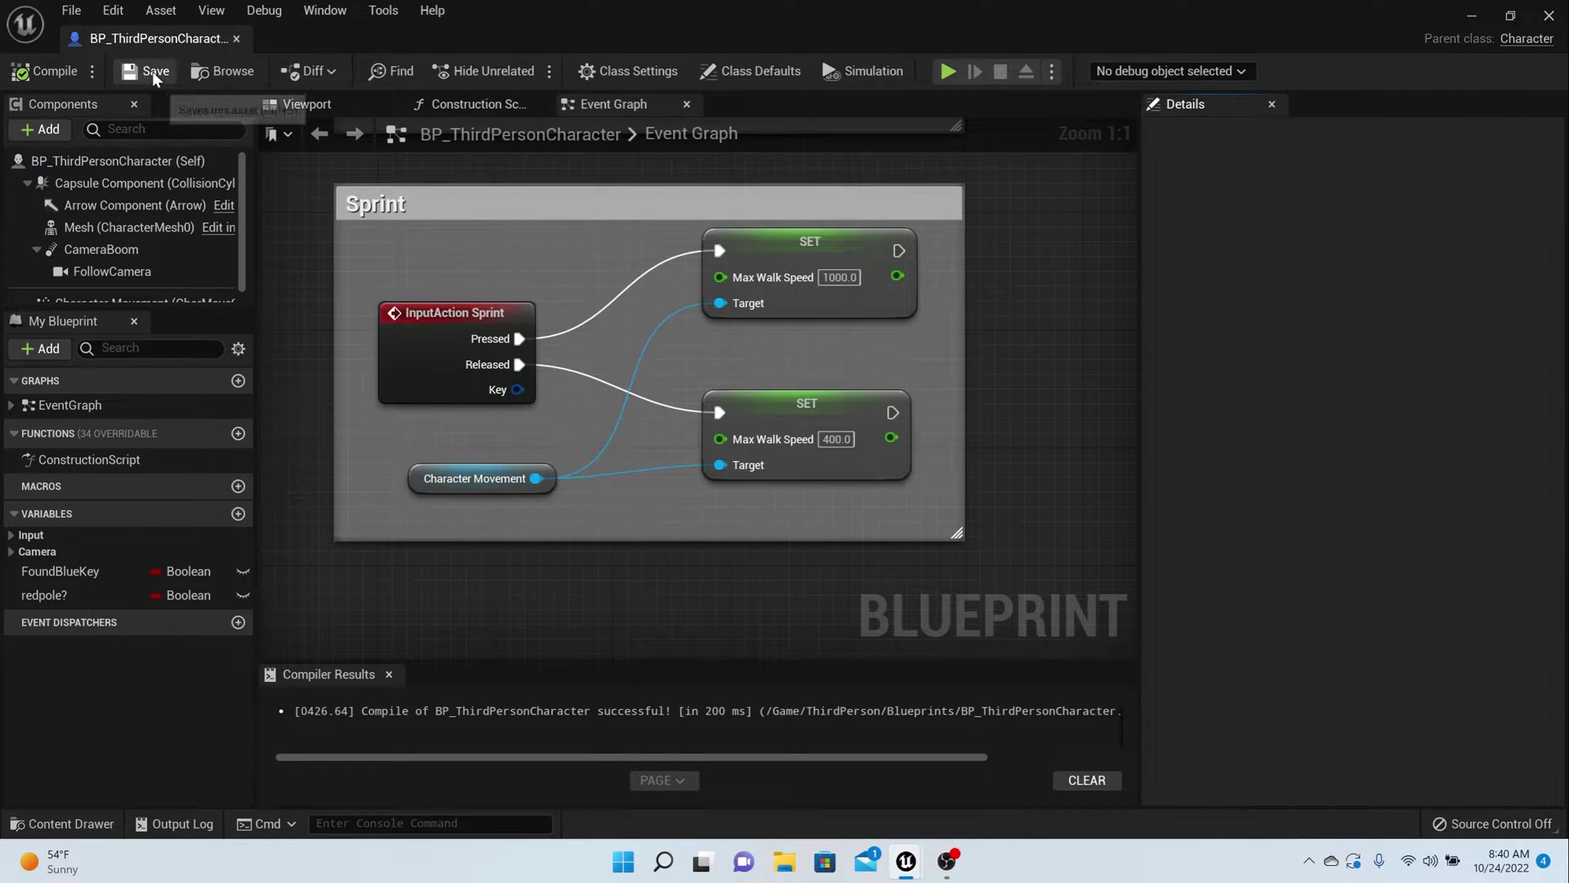
{"action": "left_click", "coordinate": [236, 39]}
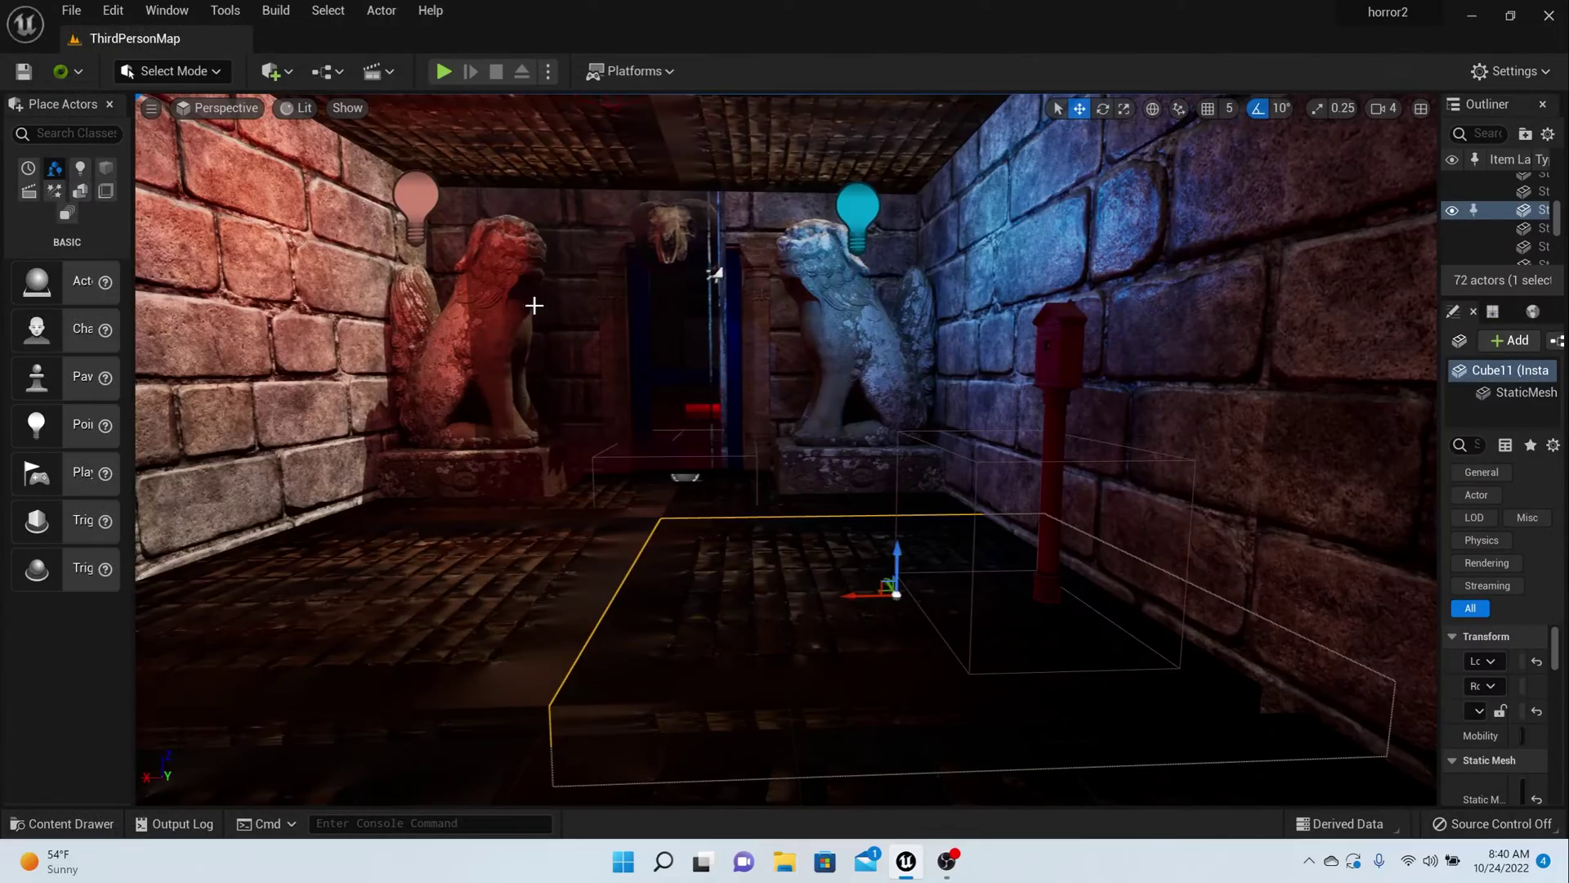
Play-test the level by walking the character forward, backward and sideways, and end the play session
{"action": "left_click", "coordinate": [444, 72]}
{"action": "key", "text": "w"}
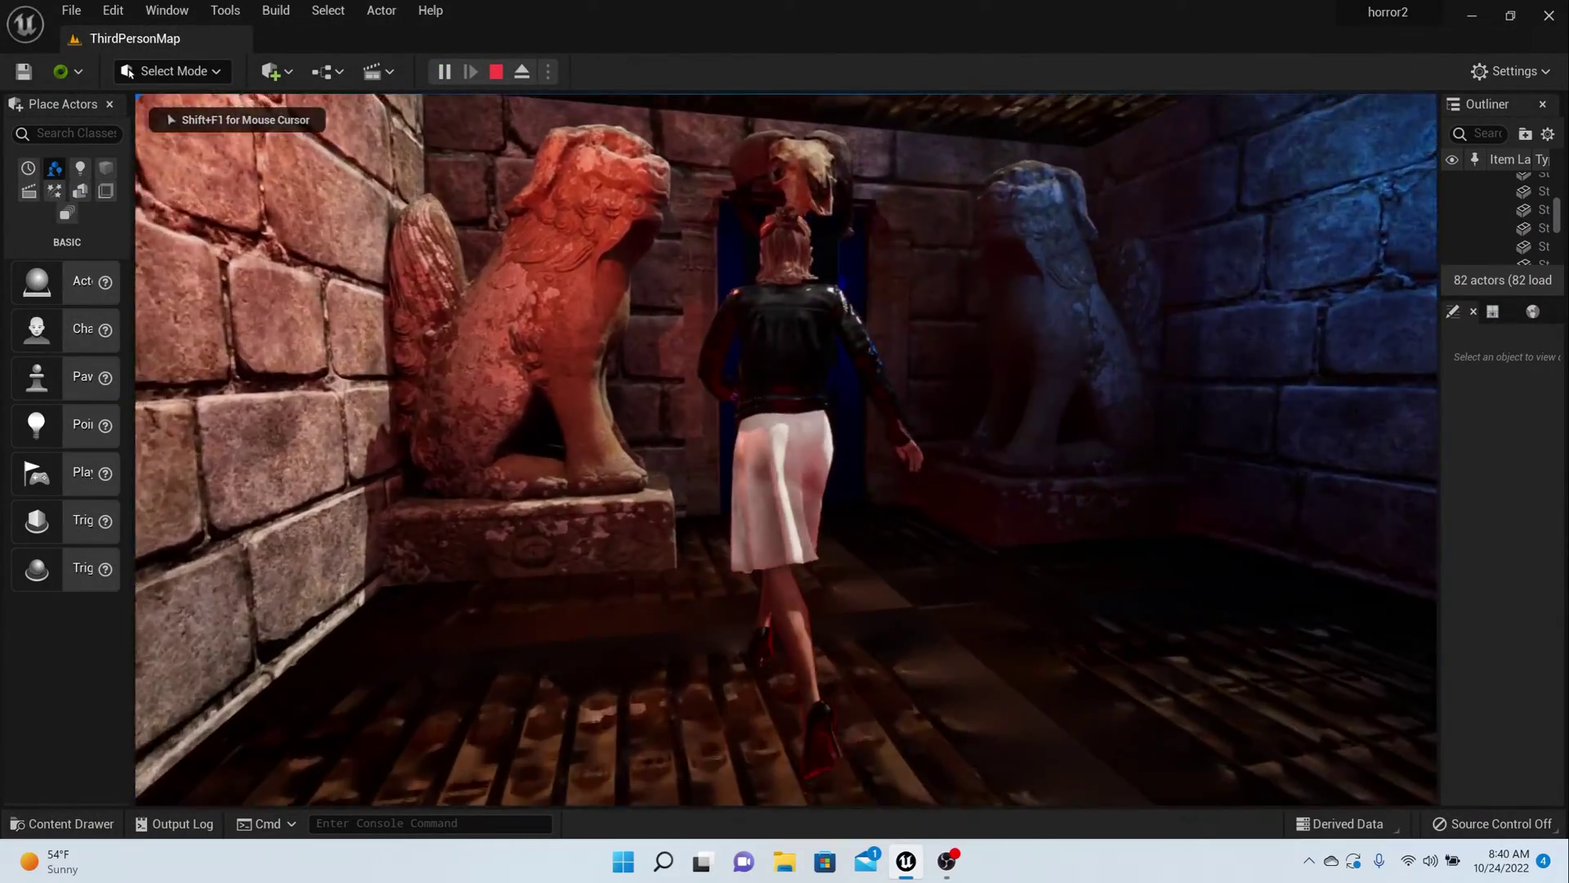
{"action": "key", "text": "a"}
{"action": "key", "text": "s"}
{"action": "key", "text": "d"}
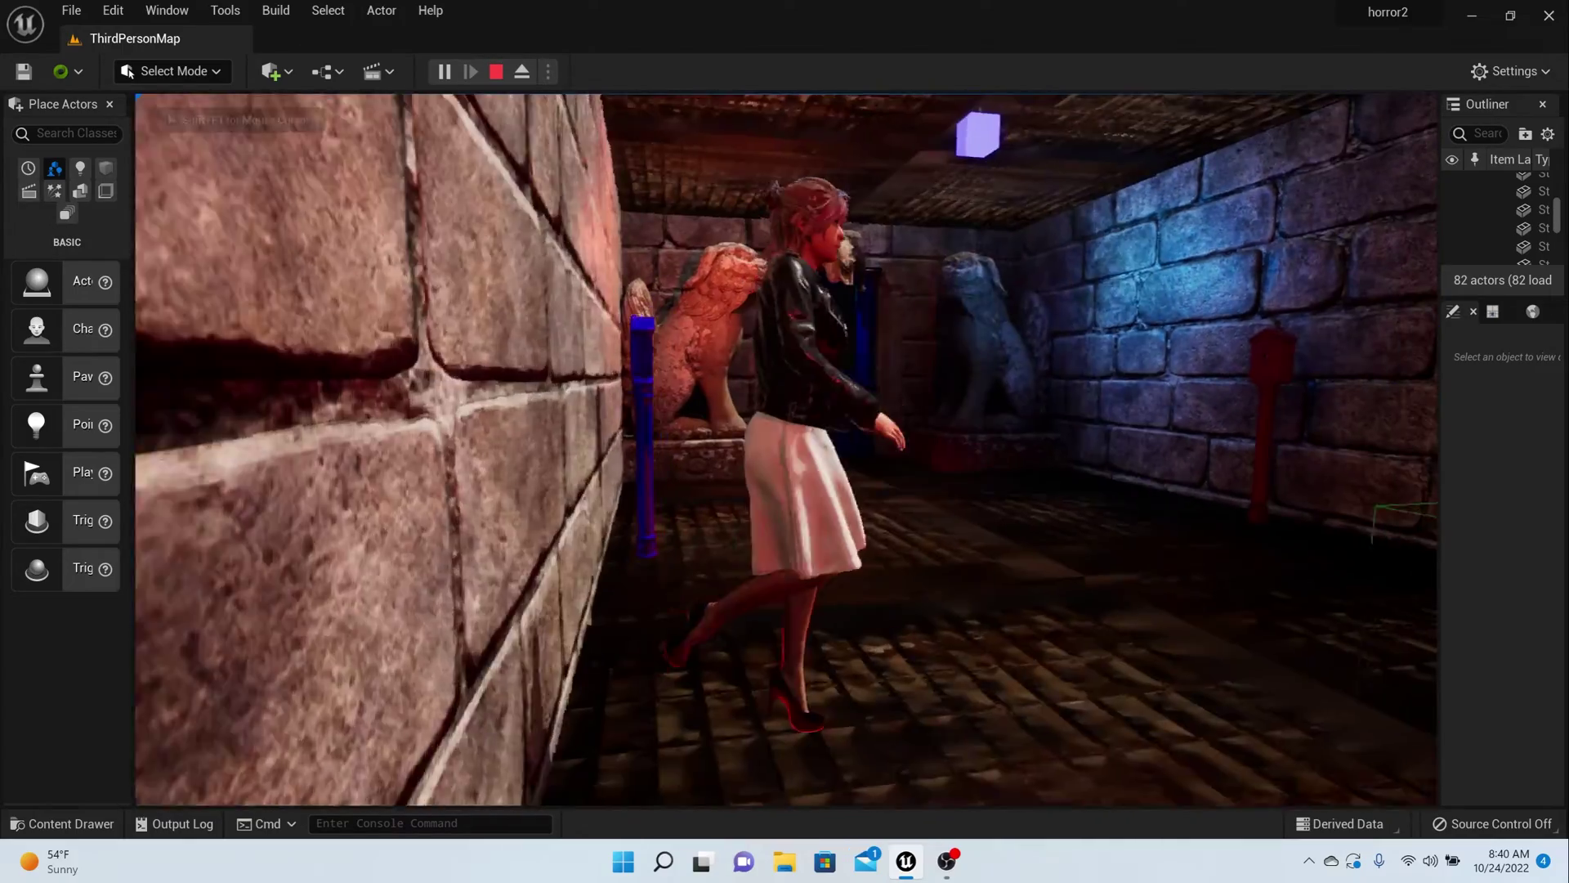
{"action": "key", "text": "Escape"}
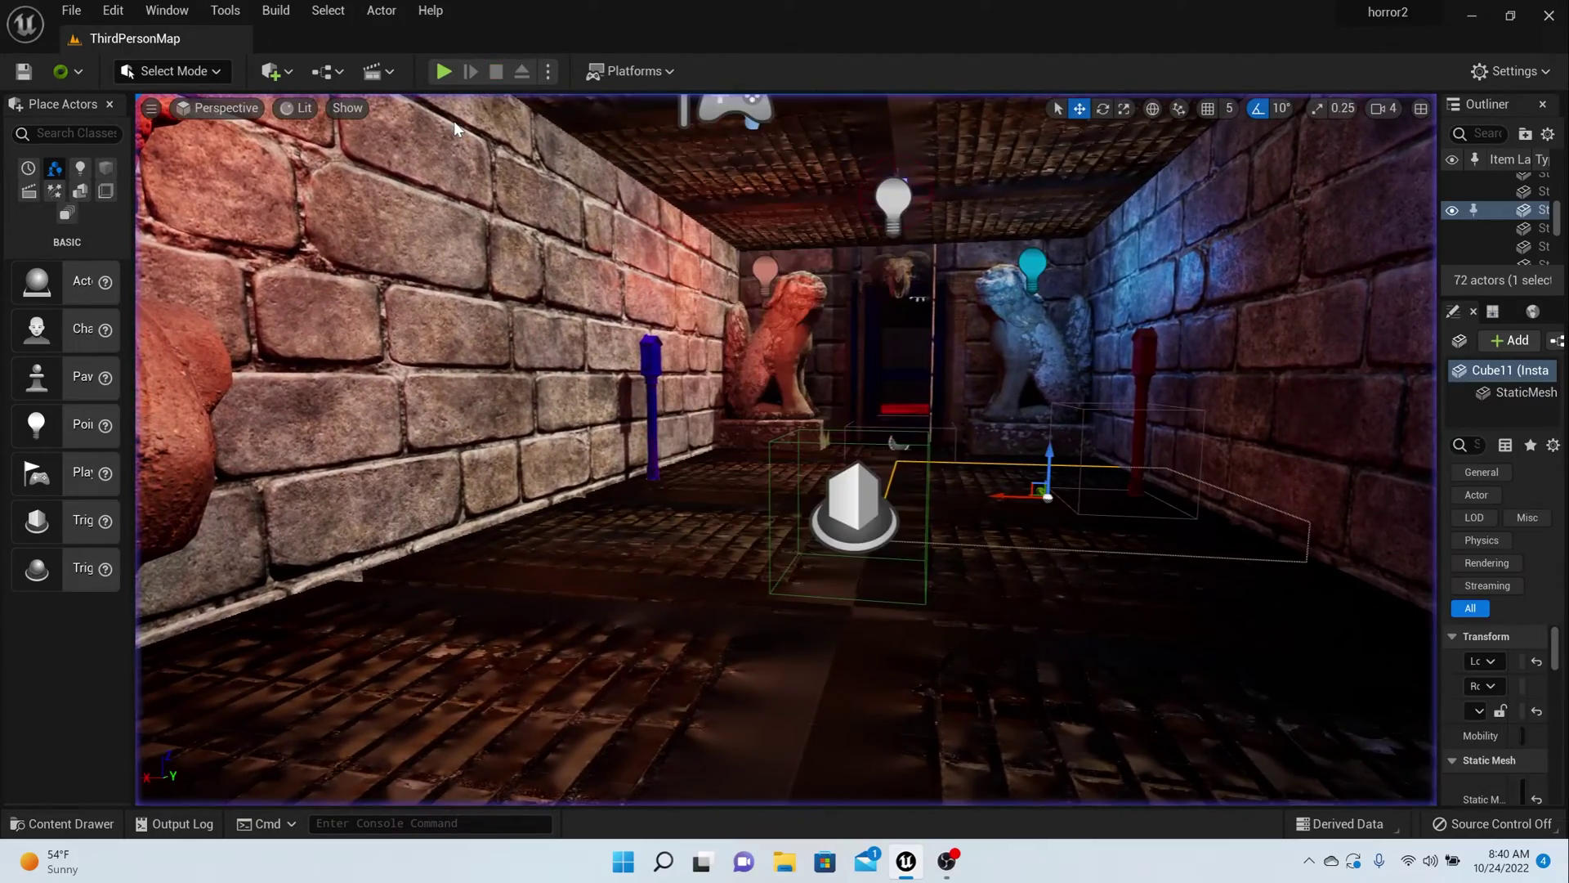
Open the ScarlotHarlotformixamo skeletal mesh from the Scarlett folder inside the characters folder
{"action": "left_click", "coordinate": [59, 826]}
{"action": "mouse_move", "coordinate": [828, 650]}
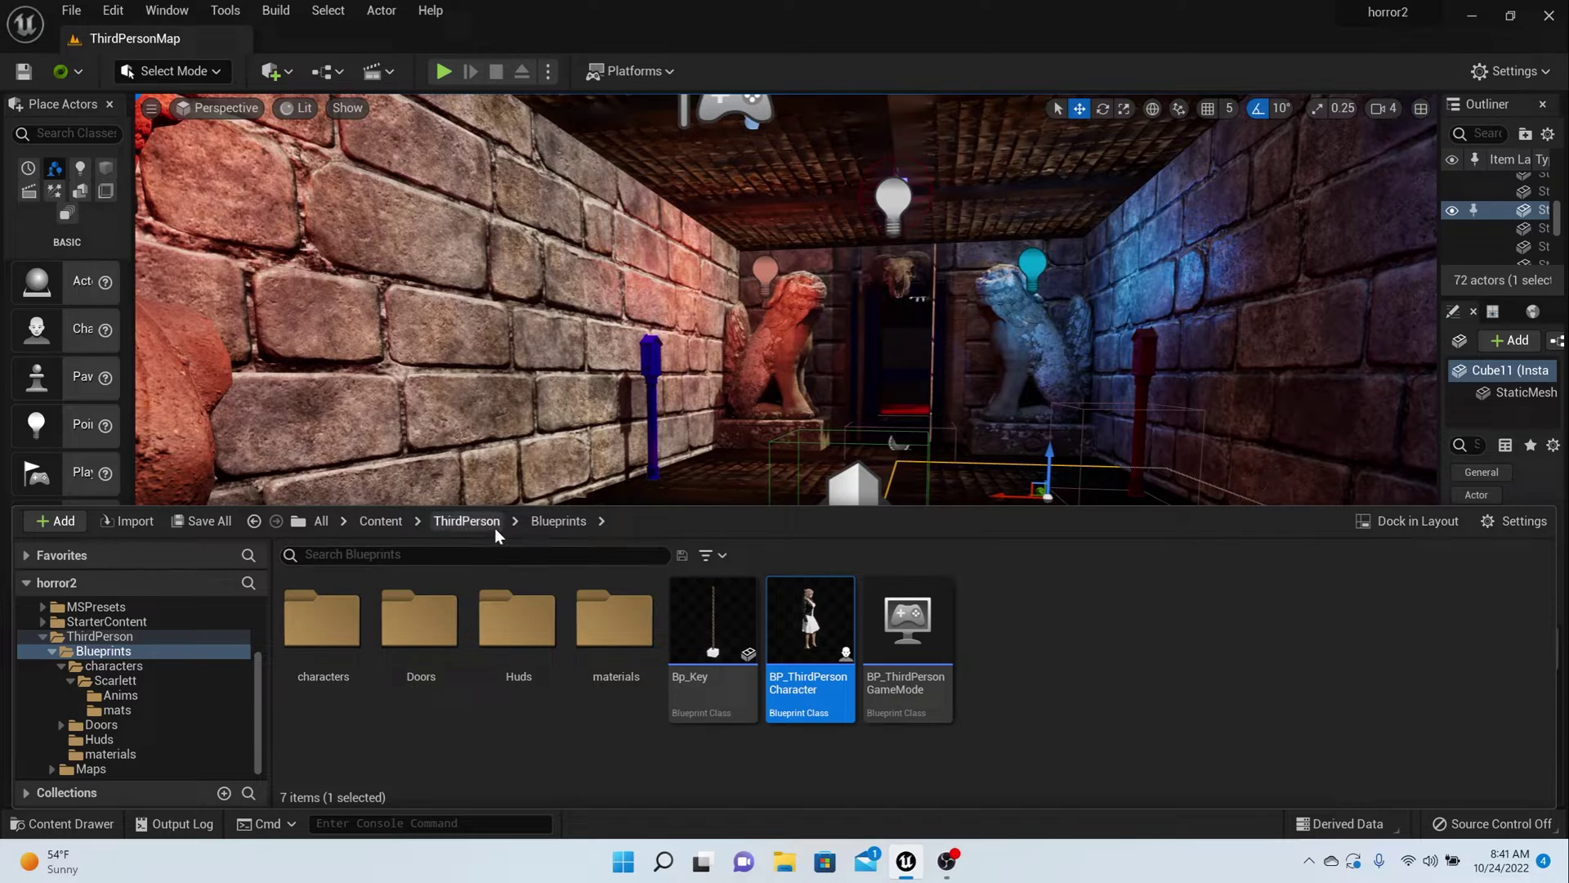
{"action": "double_click", "coordinate": [343, 619]}
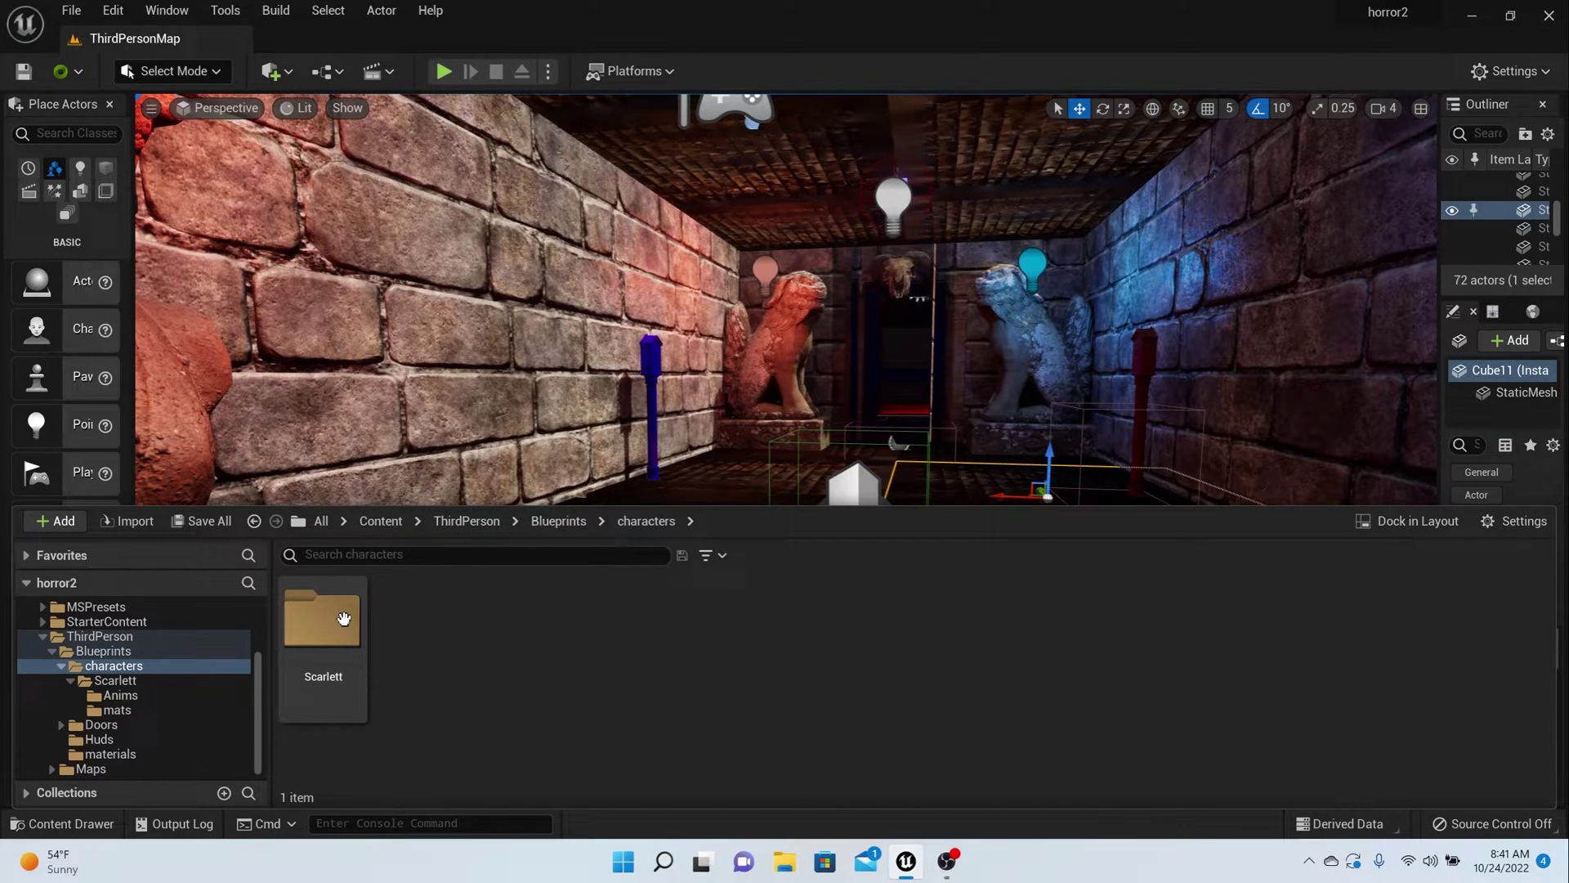
{"action": "double_click", "coordinate": [344, 618]}
{"action": "mouse_move", "coordinate": [689, 614]}
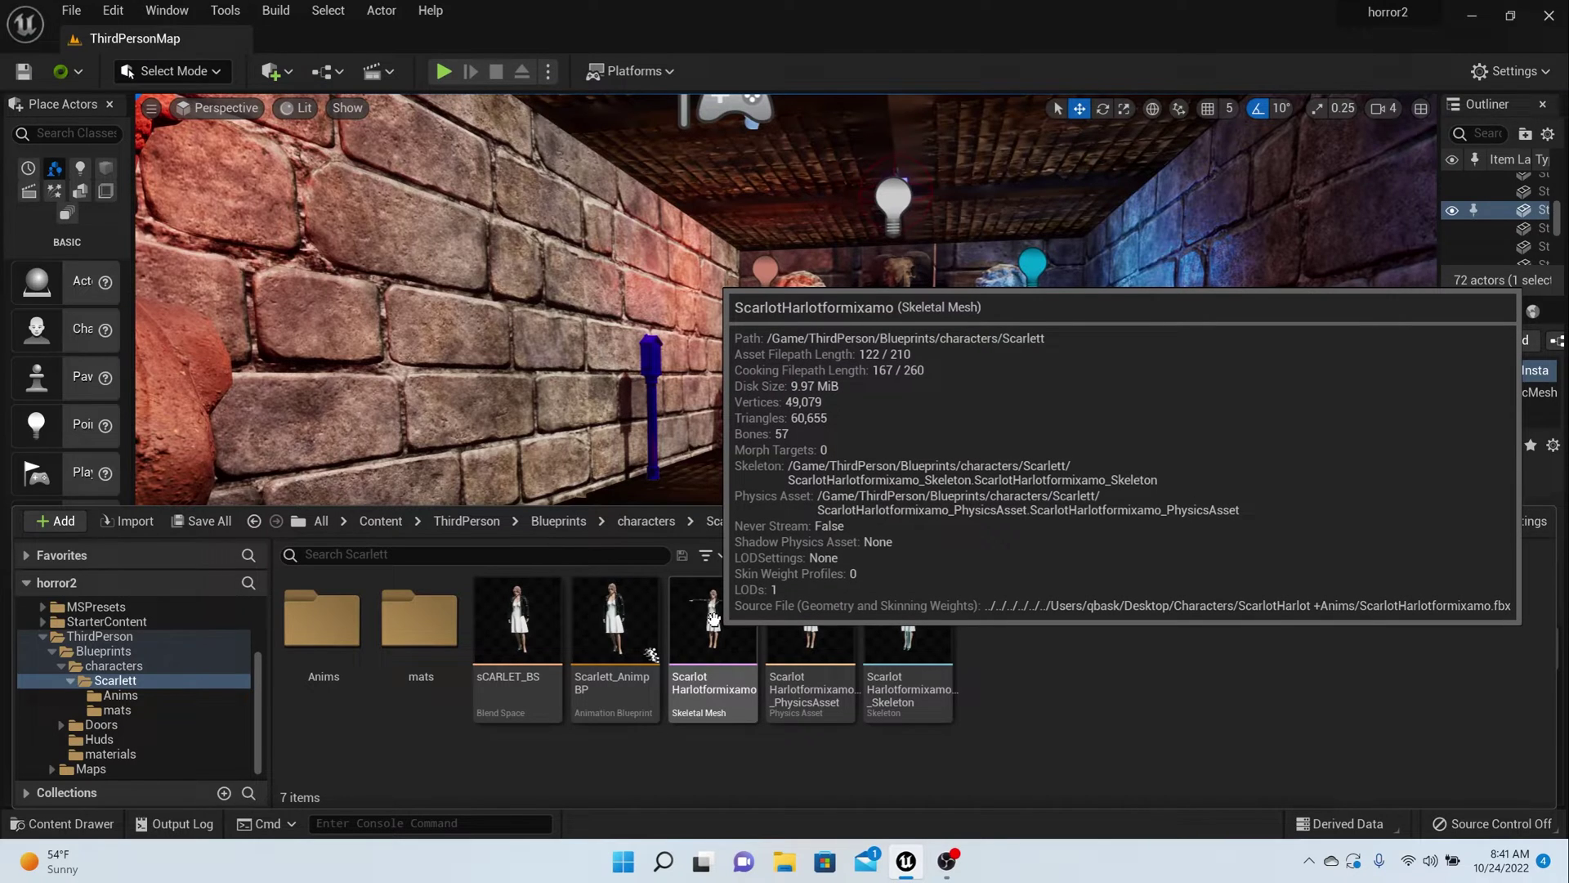
{"action": "double_click", "coordinate": [715, 620]}
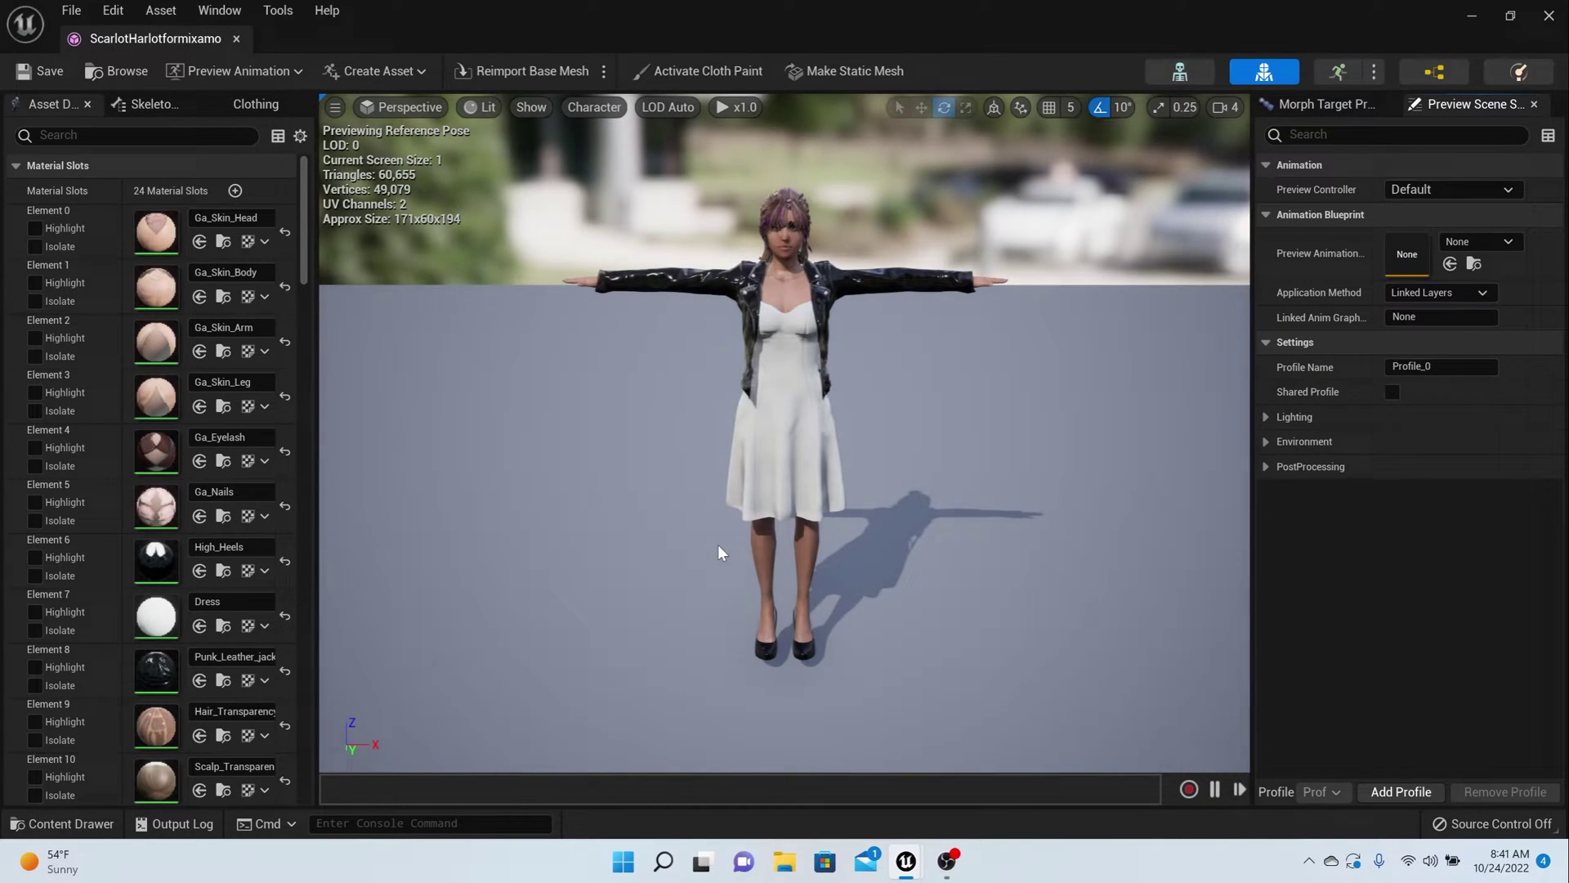
Examine the character mesh's separate sections, including the jacket, dress, legs and shoes, up close and from farther away
{"action": "scroll", "coordinate": [732, 532], "scroll_direction": "up", "scroll_amount": 5}
{"action": "scroll", "coordinate": [733, 533], "scroll_direction": "down", "scroll_amount": 3}
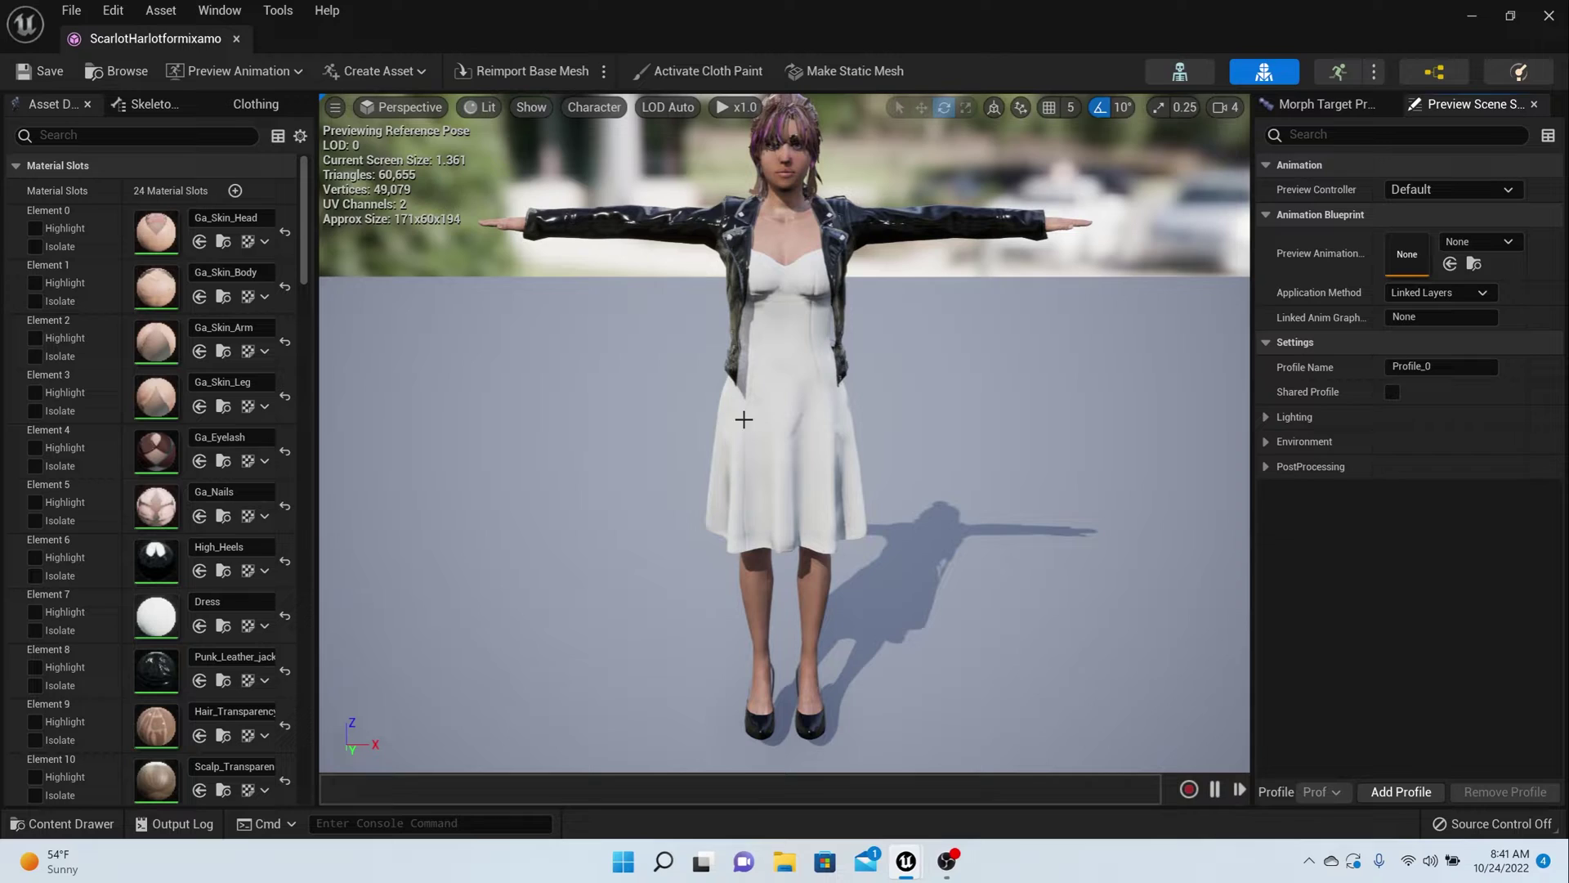
{"action": "left_click", "coordinate": [741, 262]}
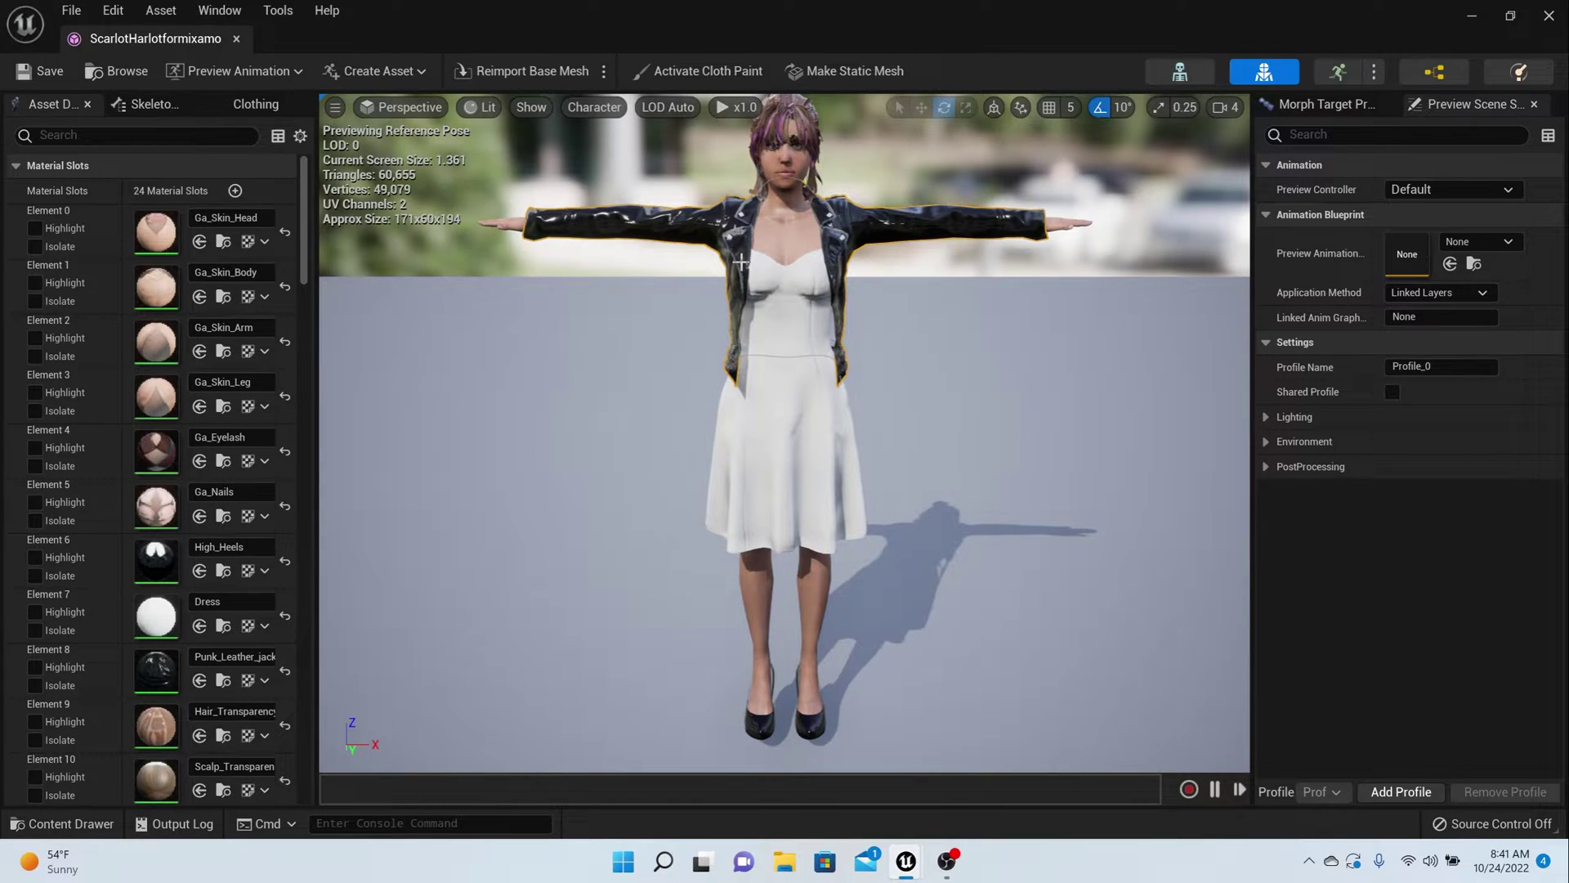
{"action": "left_click", "coordinate": [757, 327]}
{"action": "left_click", "coordinate": [734, 259]}
{"action": "left_click", "coordinate": [758, 713]}
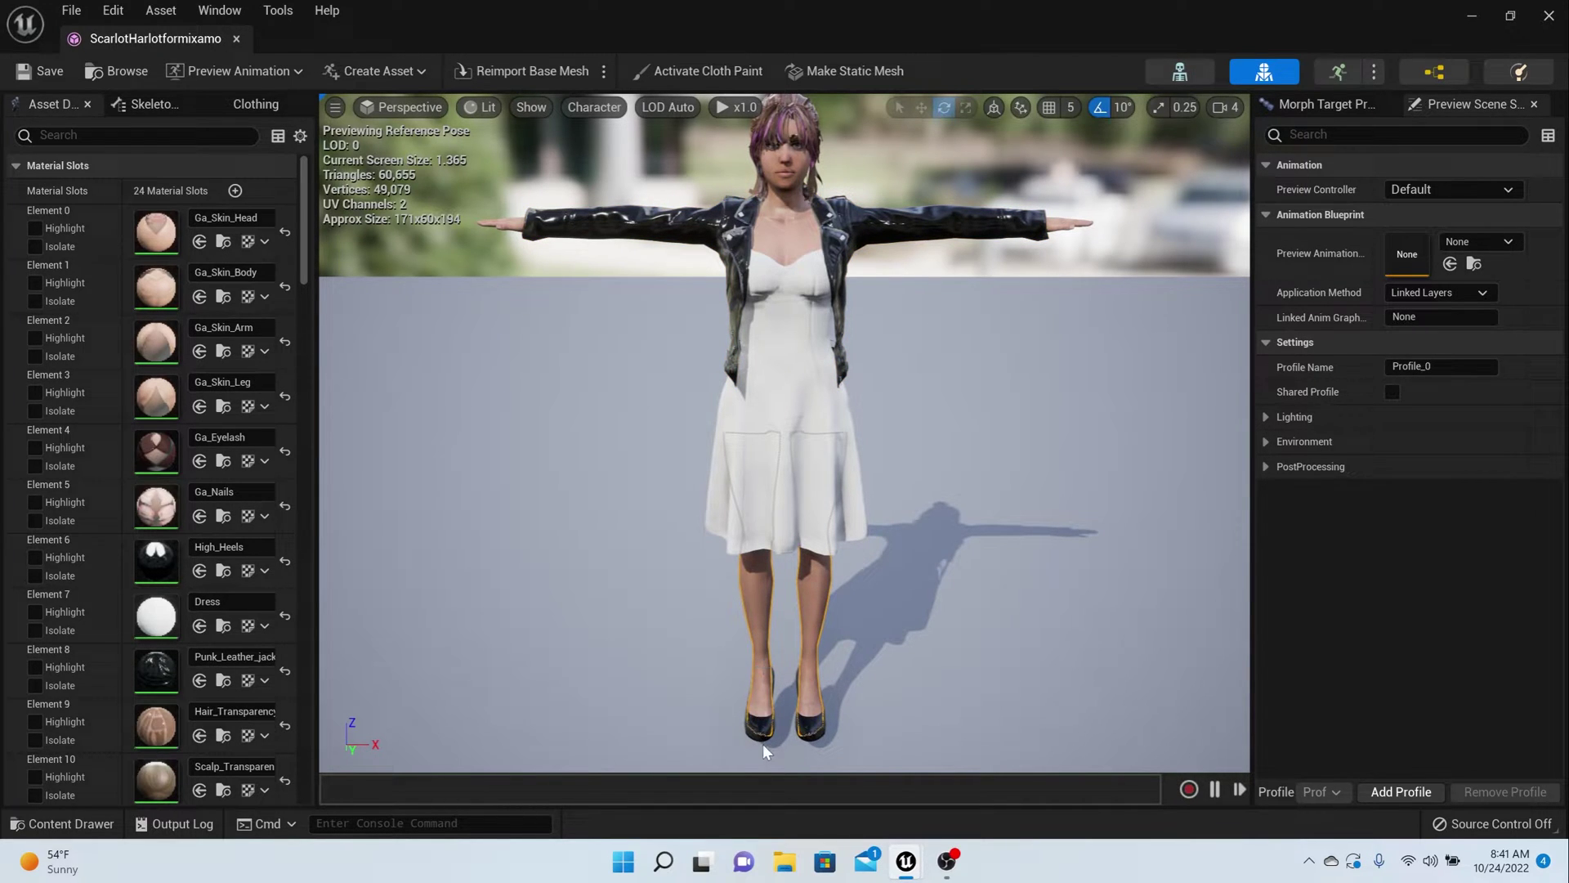
{"action": "left_click", "coordinate": [762, 738]}
{"action": "scroll", "coordinate": [775, 580], "scroll_direction": "up", "scroll_amount": 5}
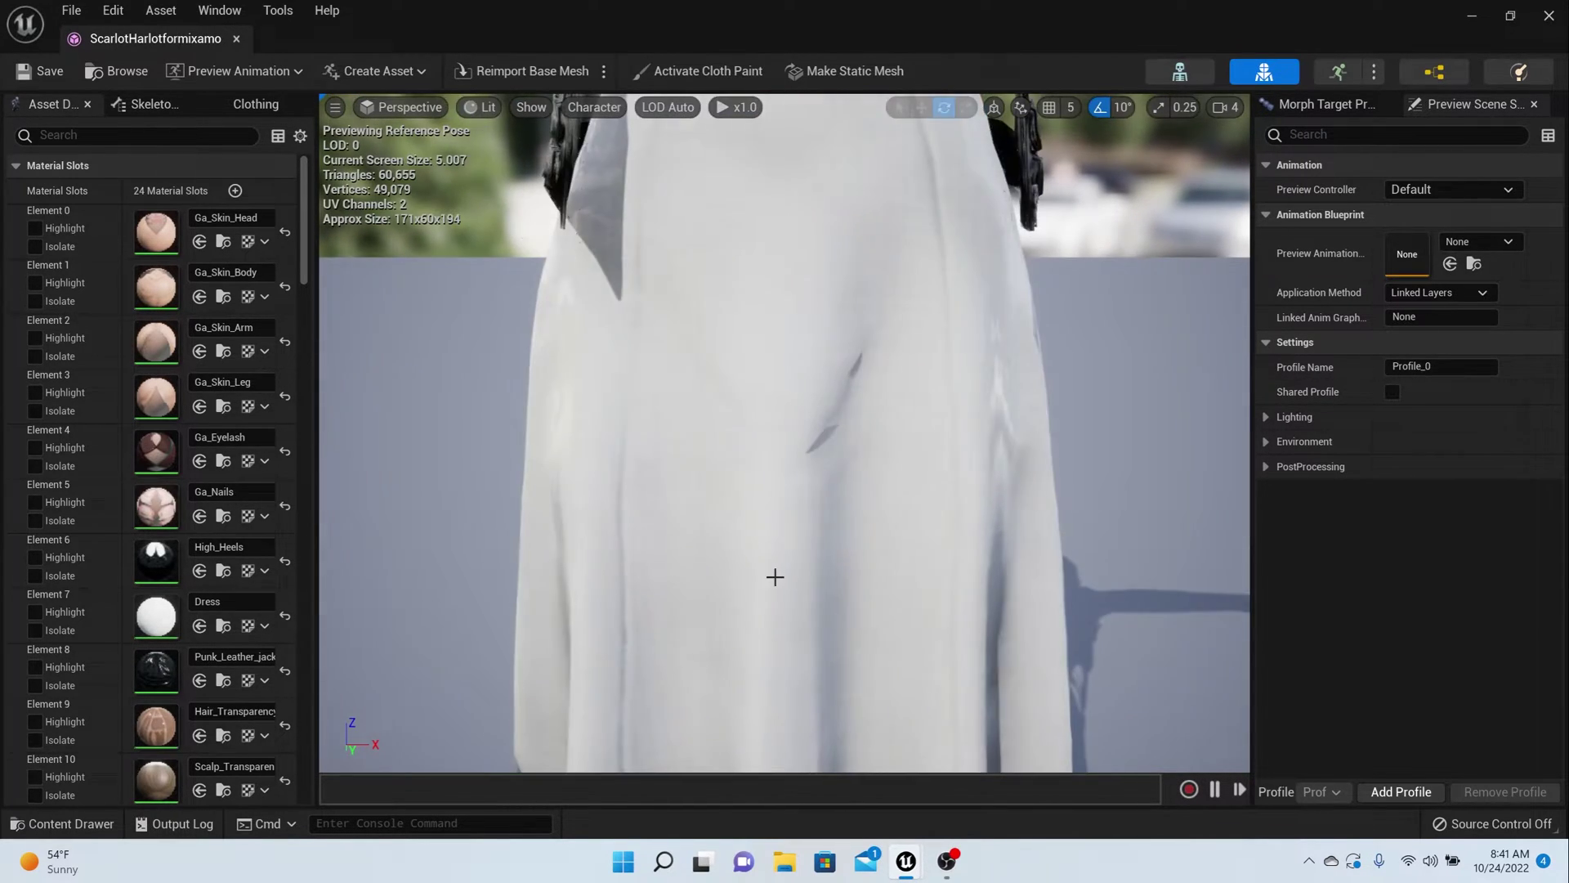
{"action": "scroll", "coordinate": [774, 574], "scroll_direction": "down", "scroll_amount": 6}
{"action": "scroll", "coordinate": [1002, 531], "scroll_direction": "up", "scroll_amount": 4}
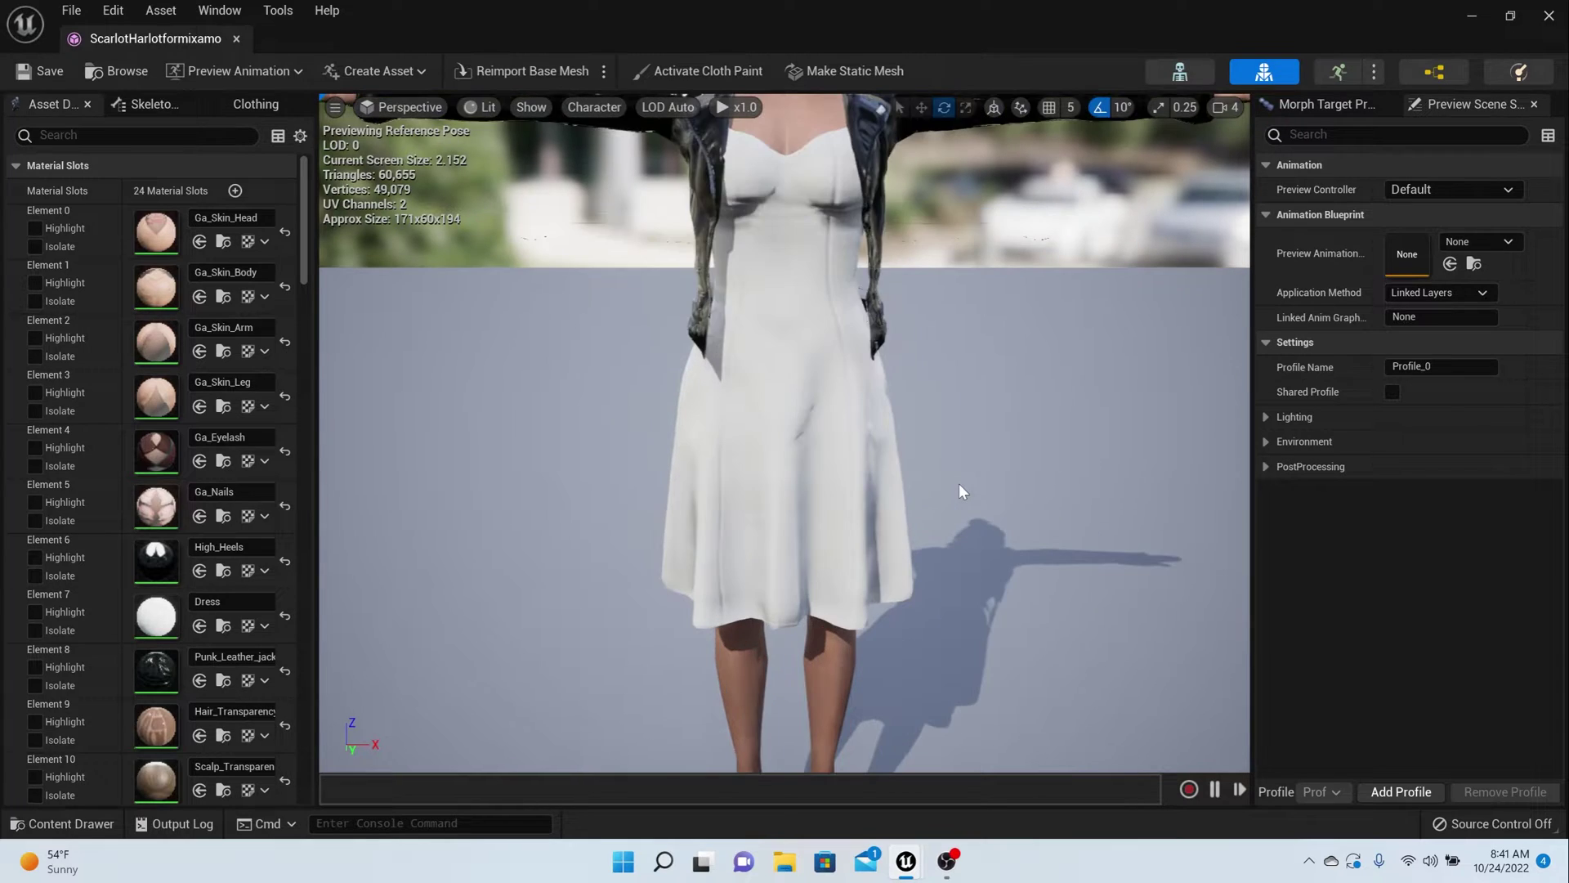
{"action": "scroll", "coordinate": [960, 487], "scroll_direction": "down", "scroll_amount": 4}
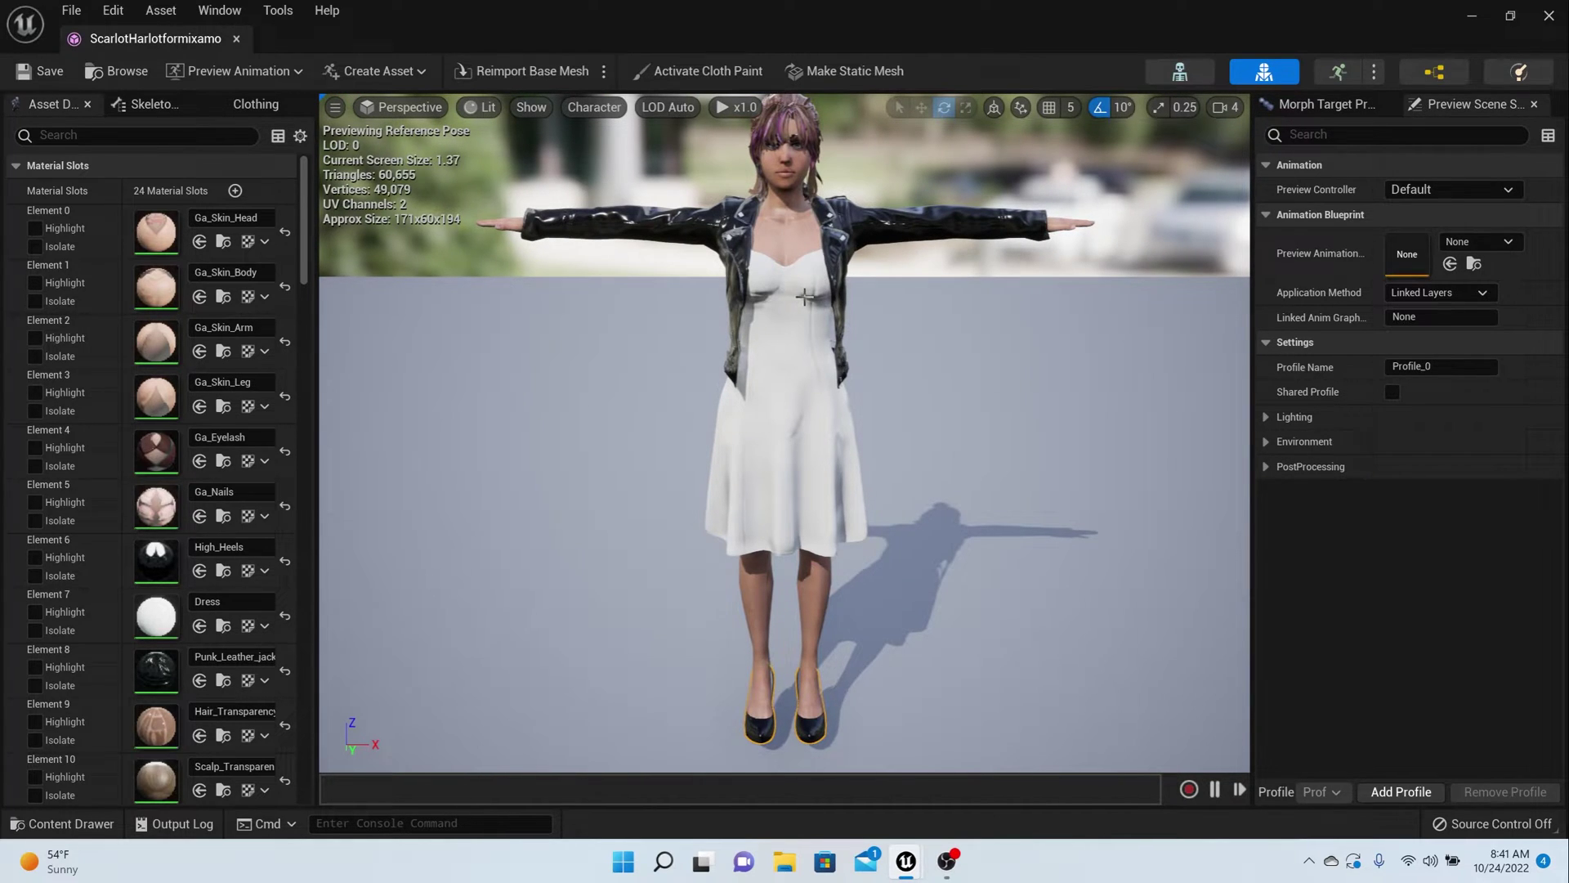
{"action": "scroll", "coordinate": [824, 392], "scroll_direction": "down", "scroll_amount": 2}
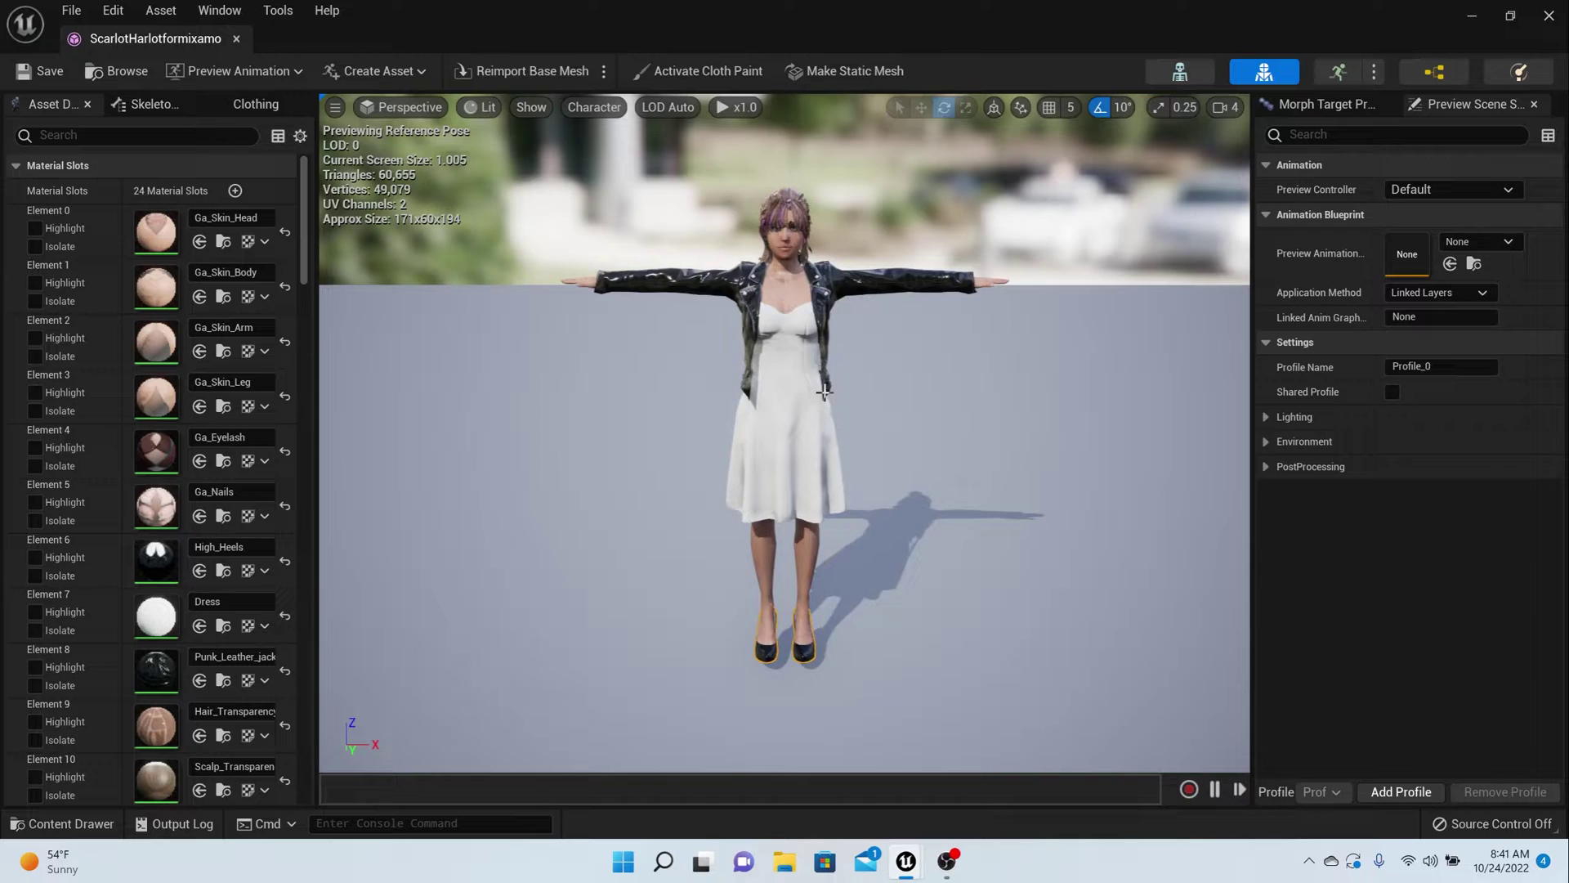
{"action": "scroll", "coordinate": [824, 392], "scroll_direction": "up", "scroll_amount": 2}
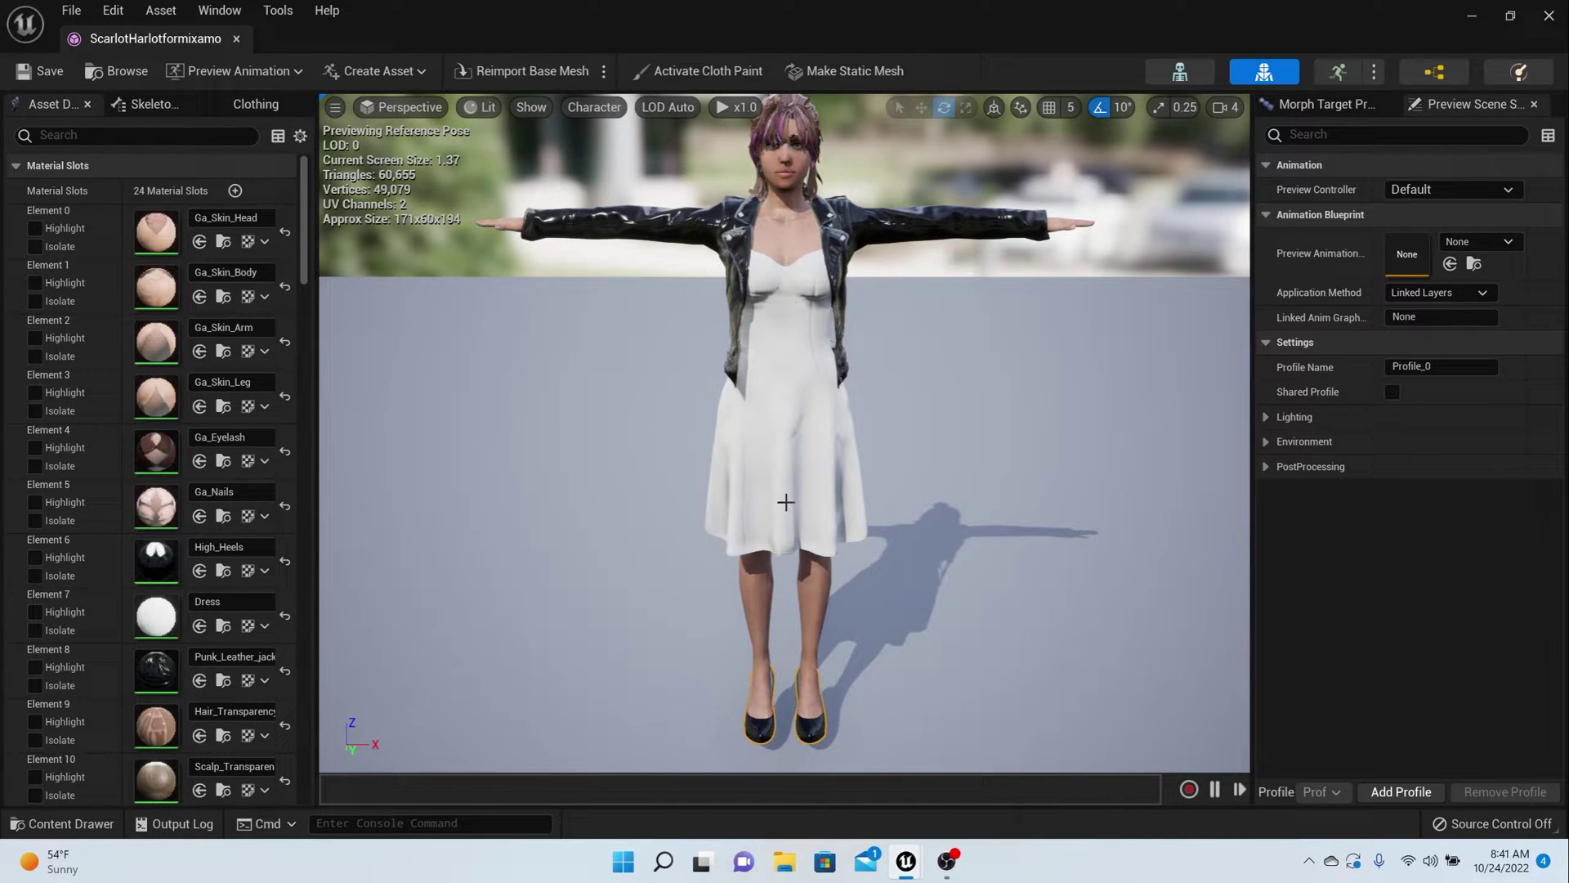
Select the white dress section of the mesh and bring up the mesh's clothing data
{"action": "left_click", "coordinate": [774, 476]}
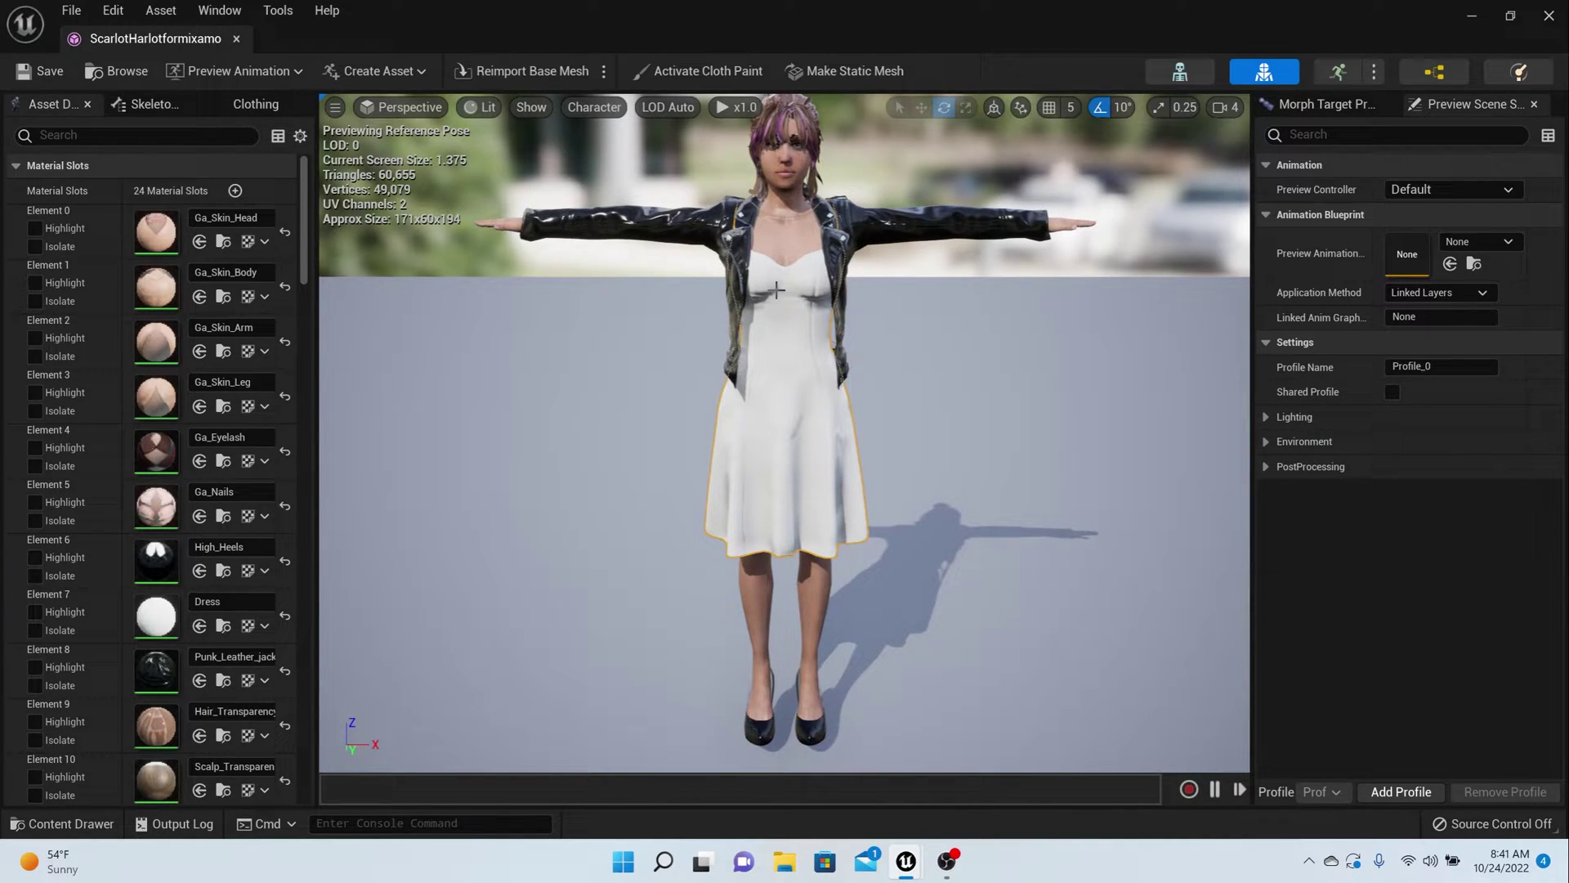
{"action": "left_click", "coordinate": [245, 108]}
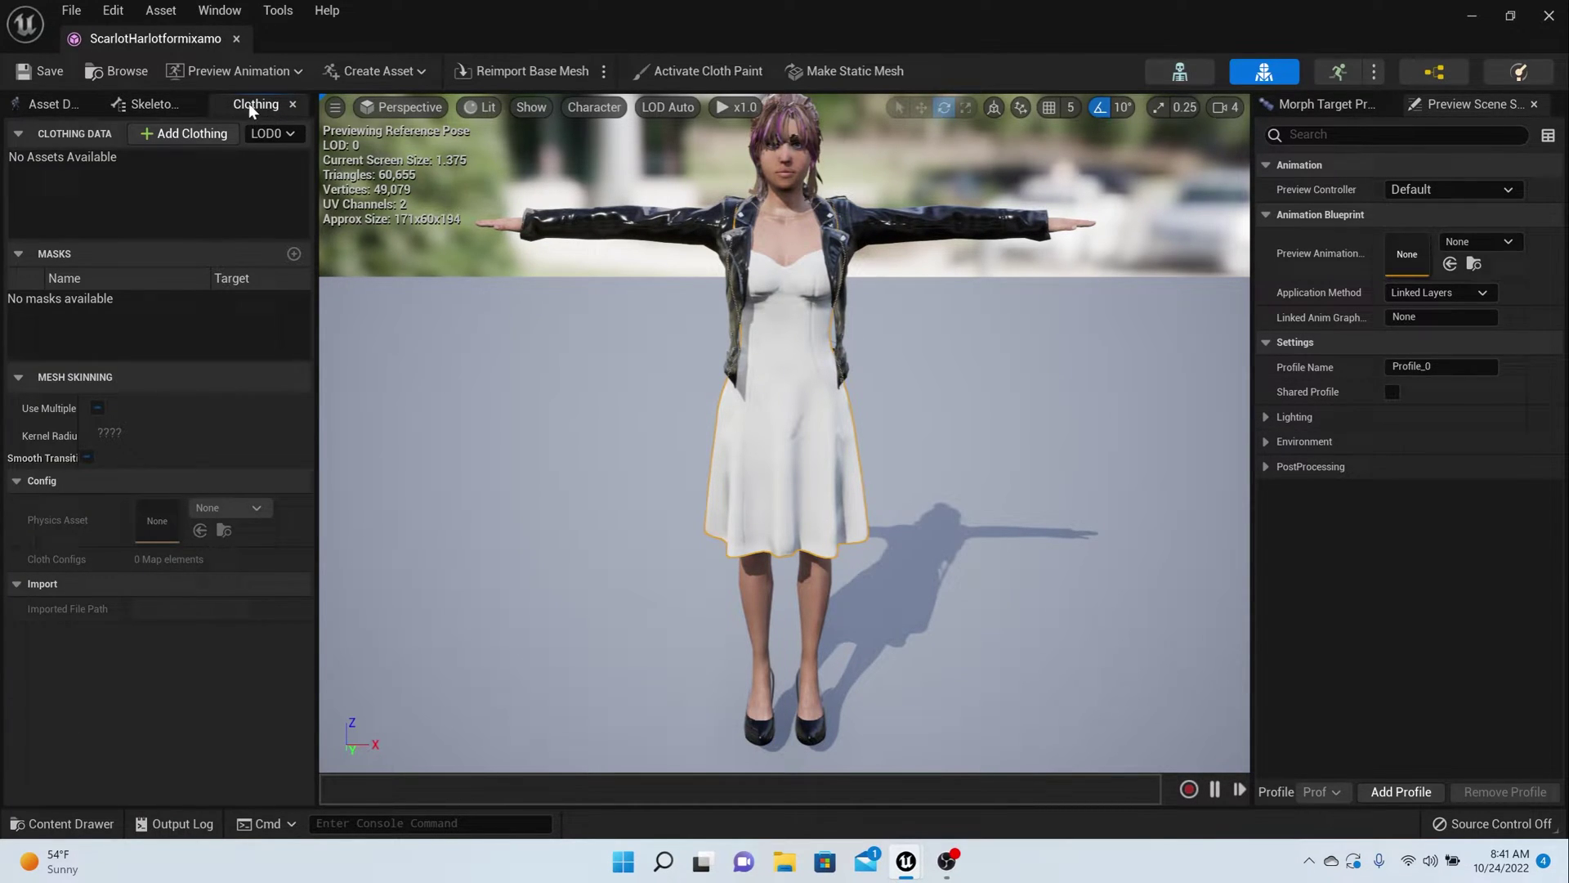
{"action": "left_click", "coordinate": [208, 9]}
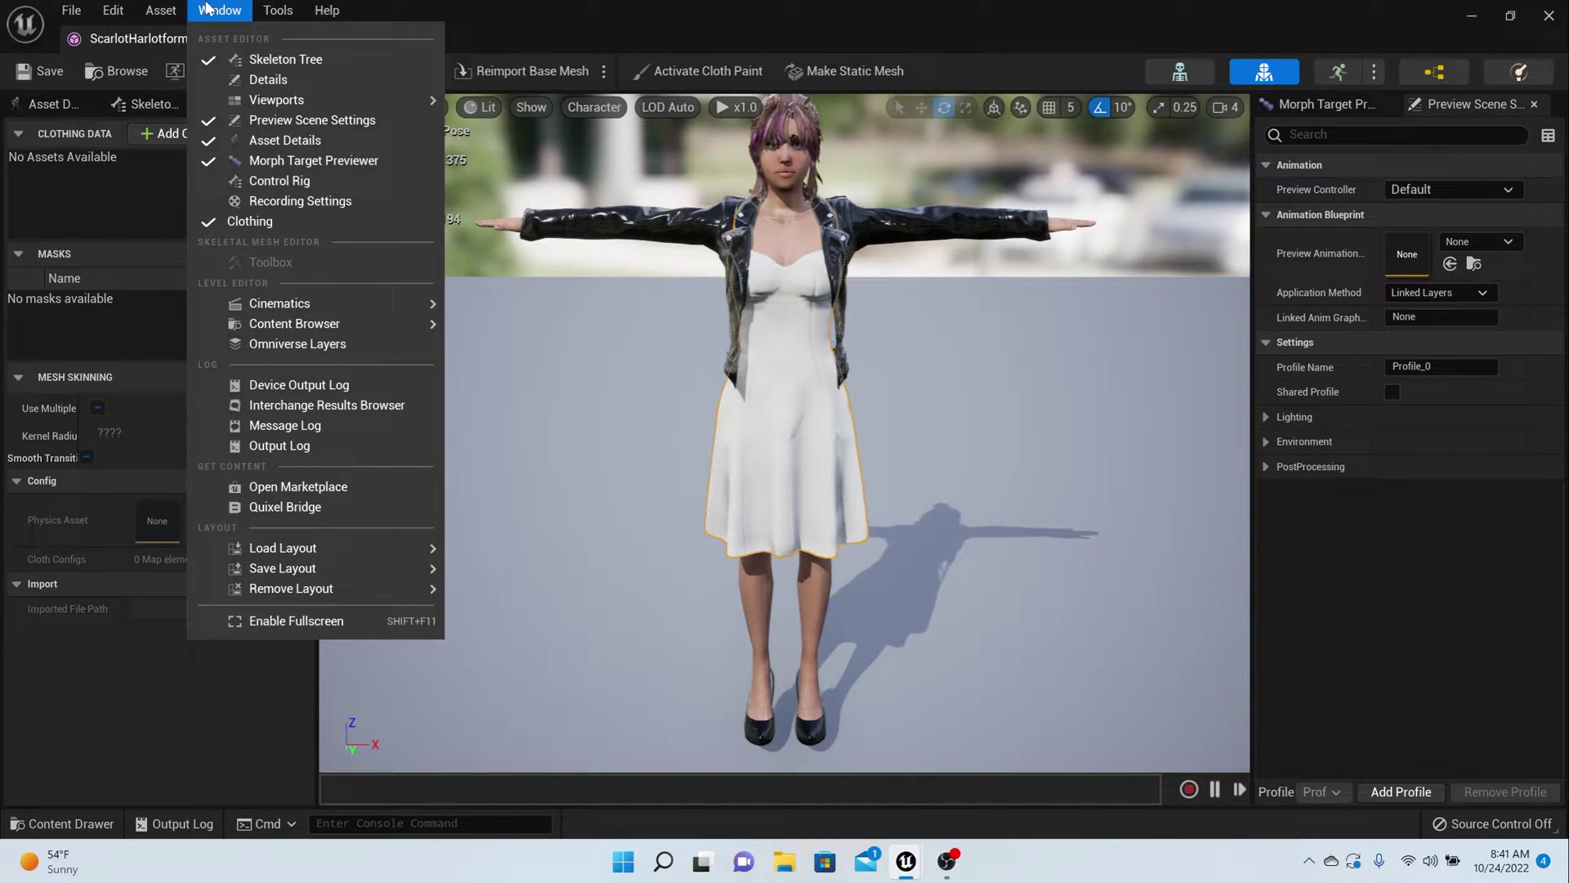
{"action": "left_click", "coordinate": [278, 221]}
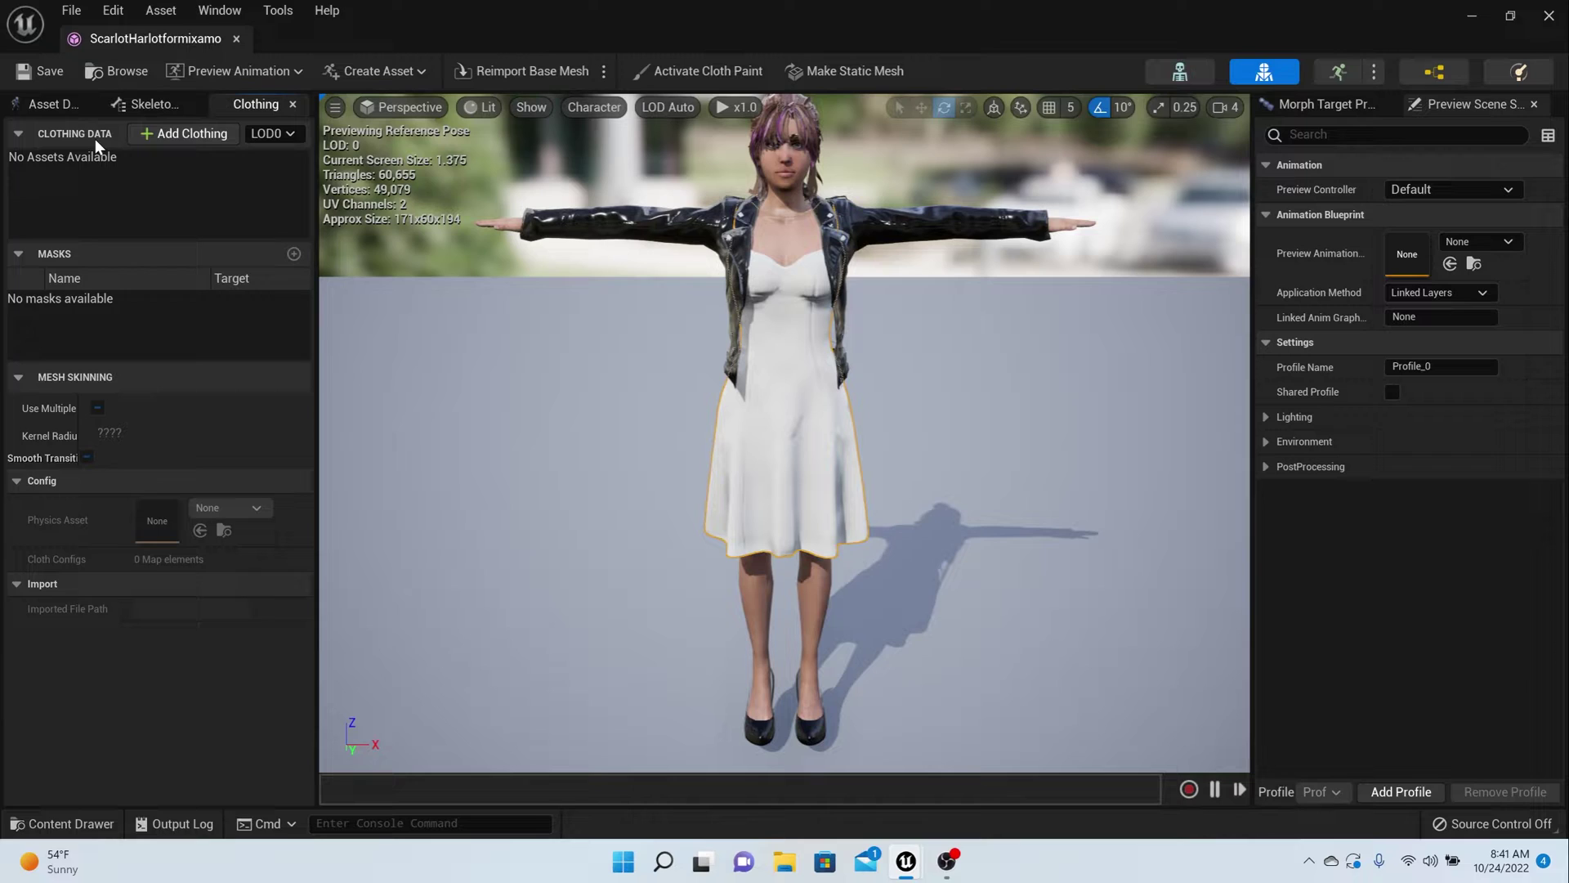
Create clothing data from the white dress section, keeping the name ScarlotHarlotformixamo_Clothing and the character's own physics asset
{"action": "right_click", "coordinate": [800, 408]}
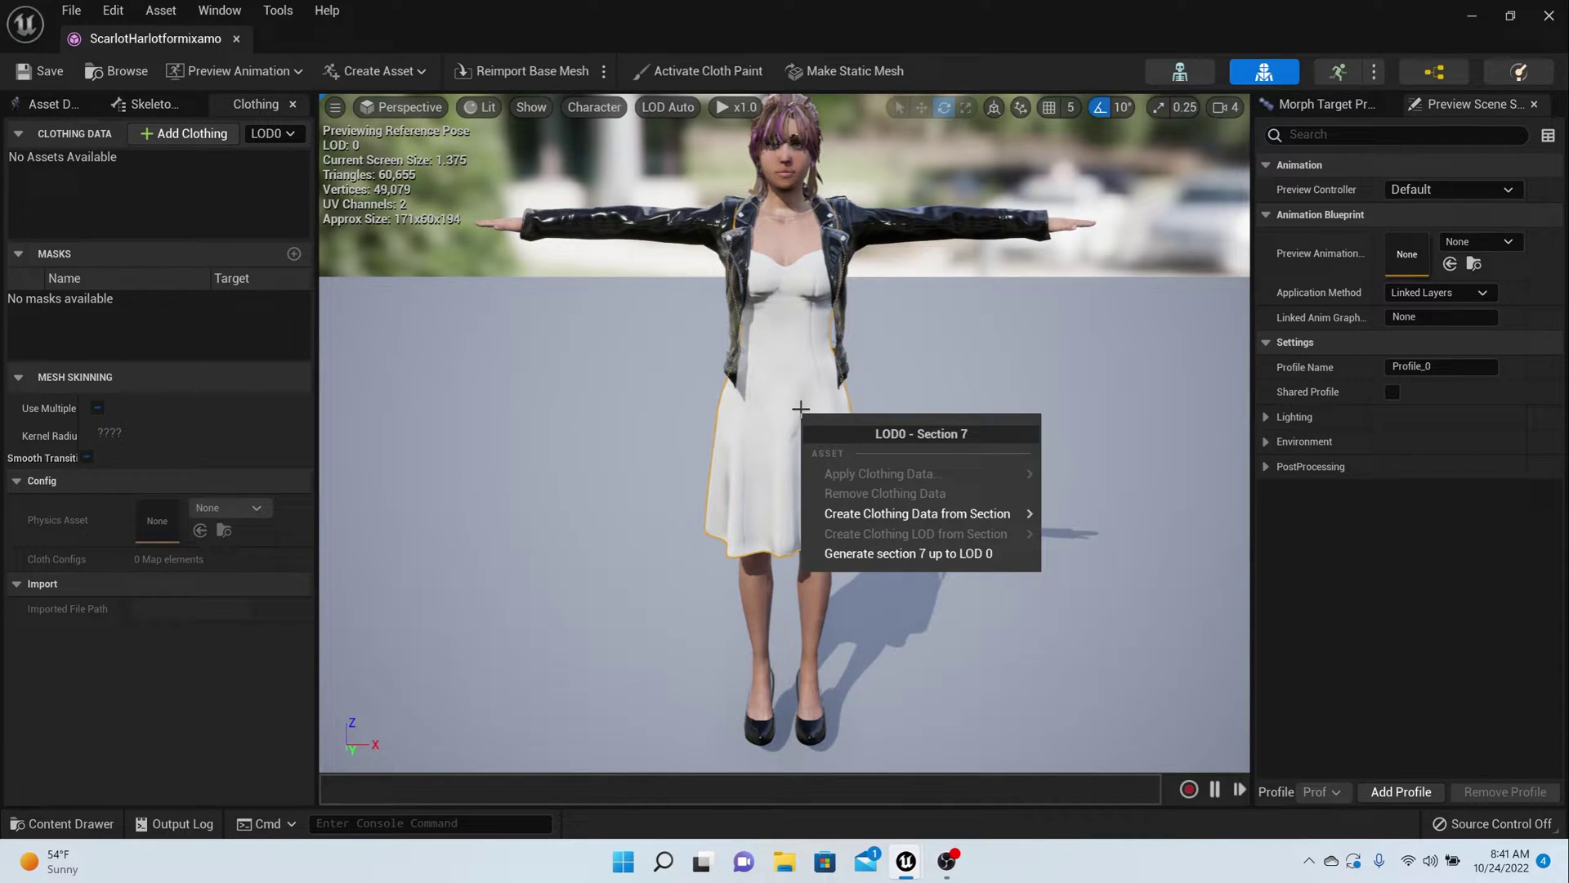
{"action": "mouse_move", "coordinate": [886, 511]}
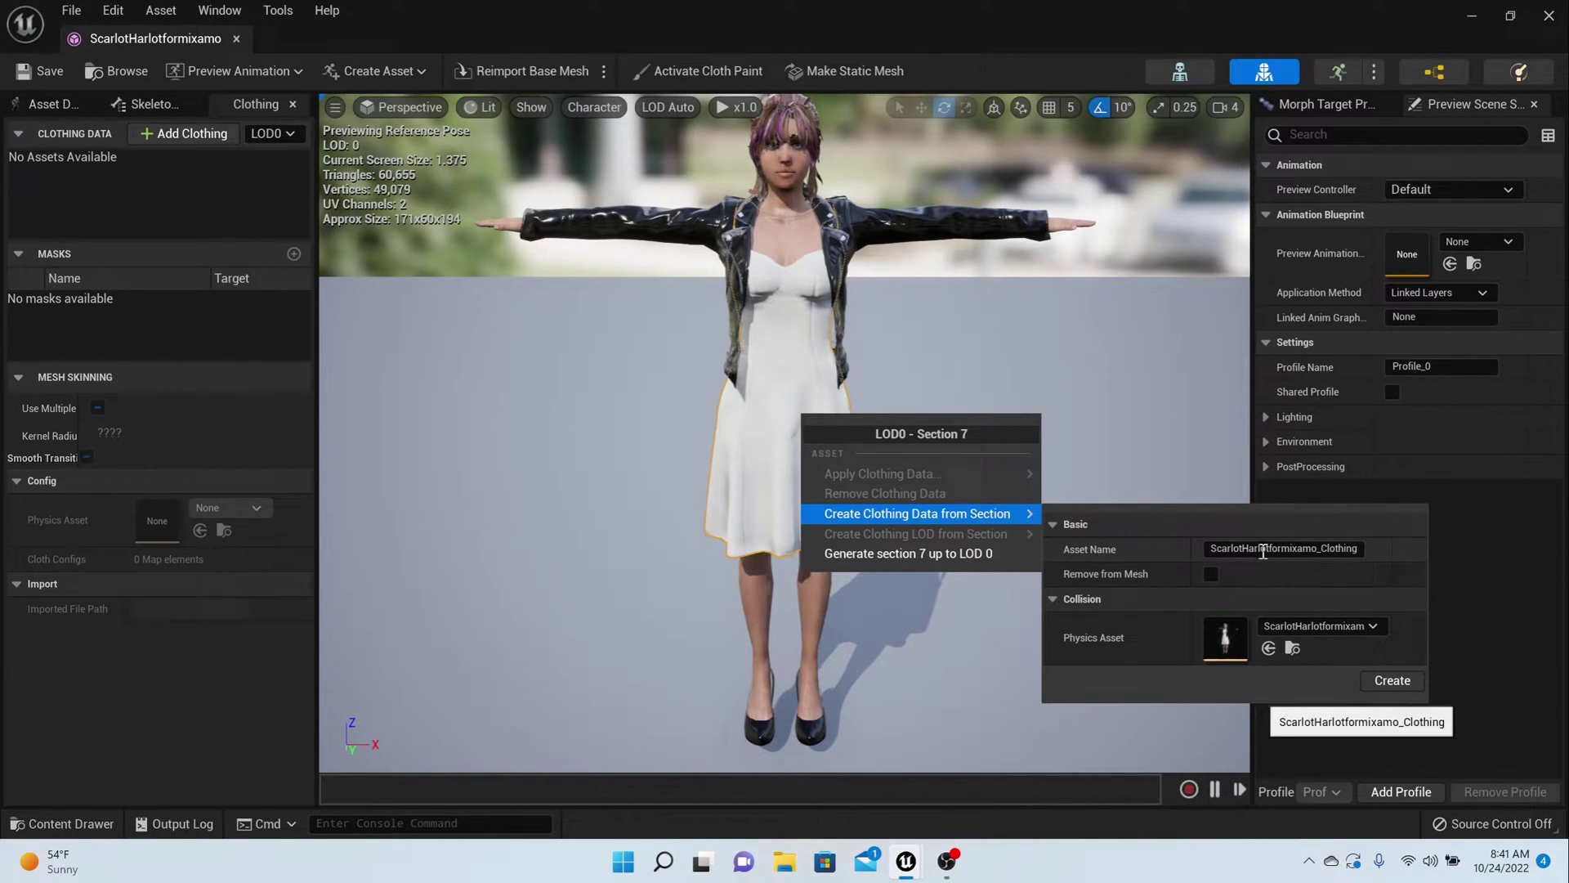
{"action": "left_click", "coordinate": [1393, 682]}
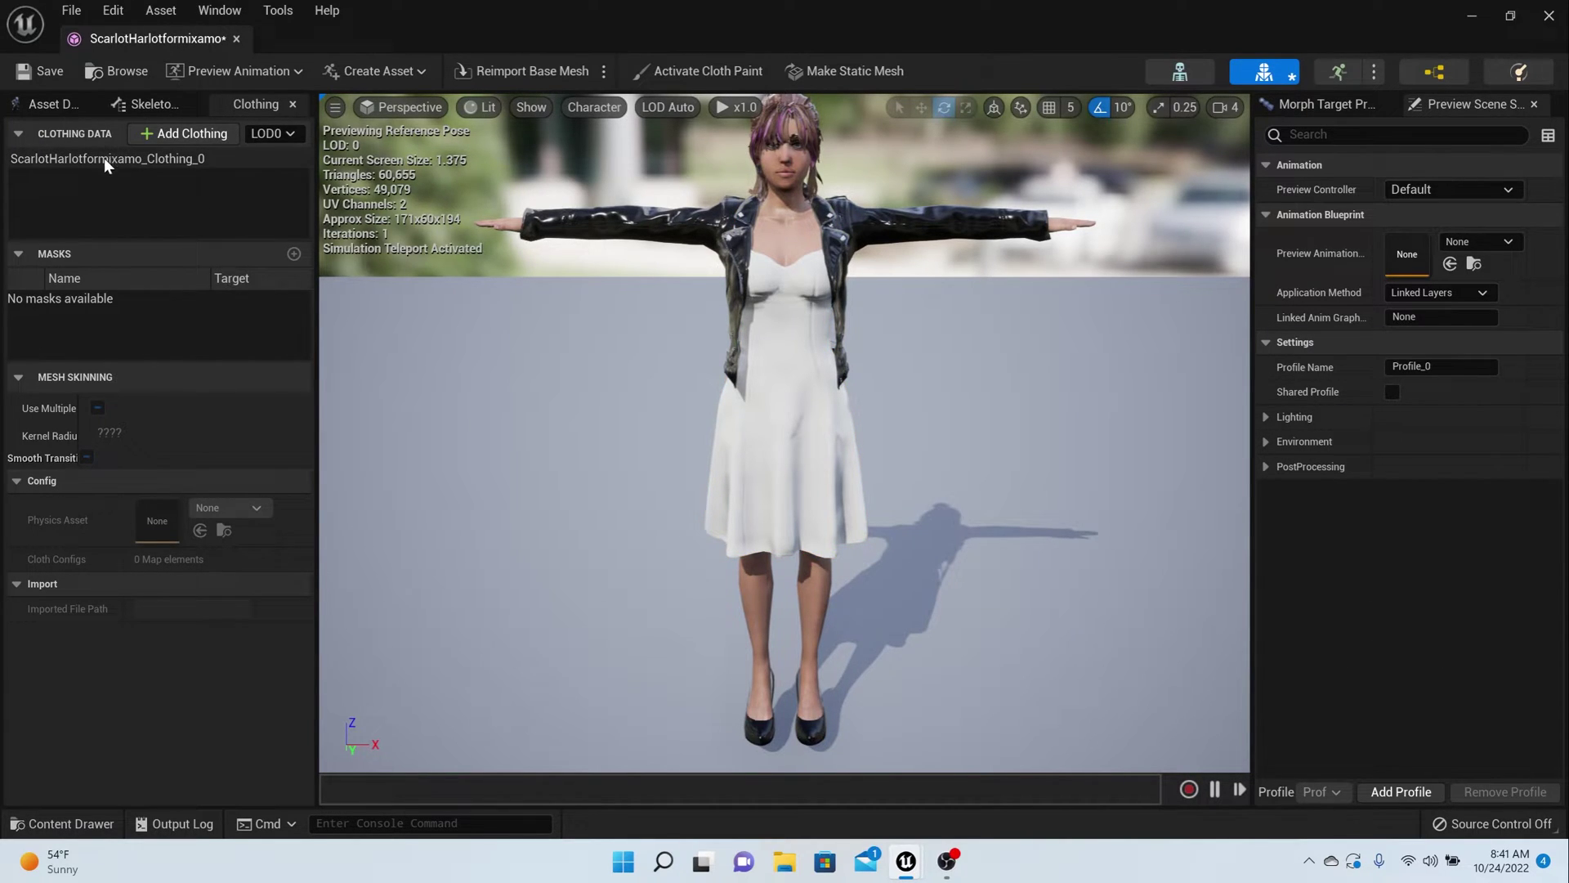
Apply the ScarlotHarlotformixamo_Clothing_0 clothing data to the white dress section of the mesh
{"action": "left_click", "coordinate": [123, 159]}
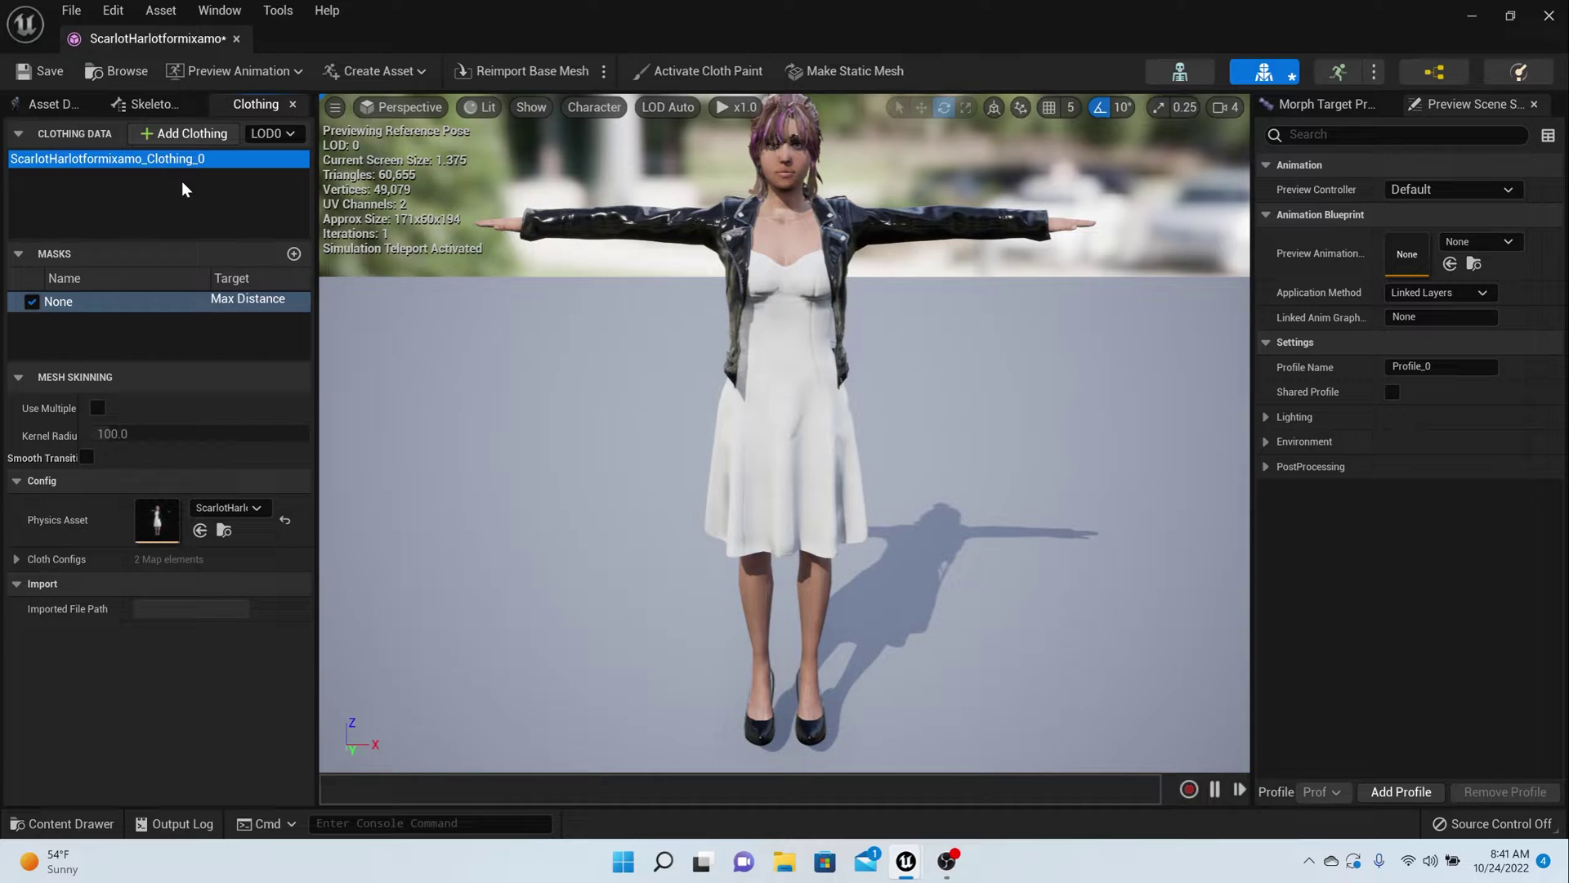
{"action": "right_click", "coordinate": [799, 492]}
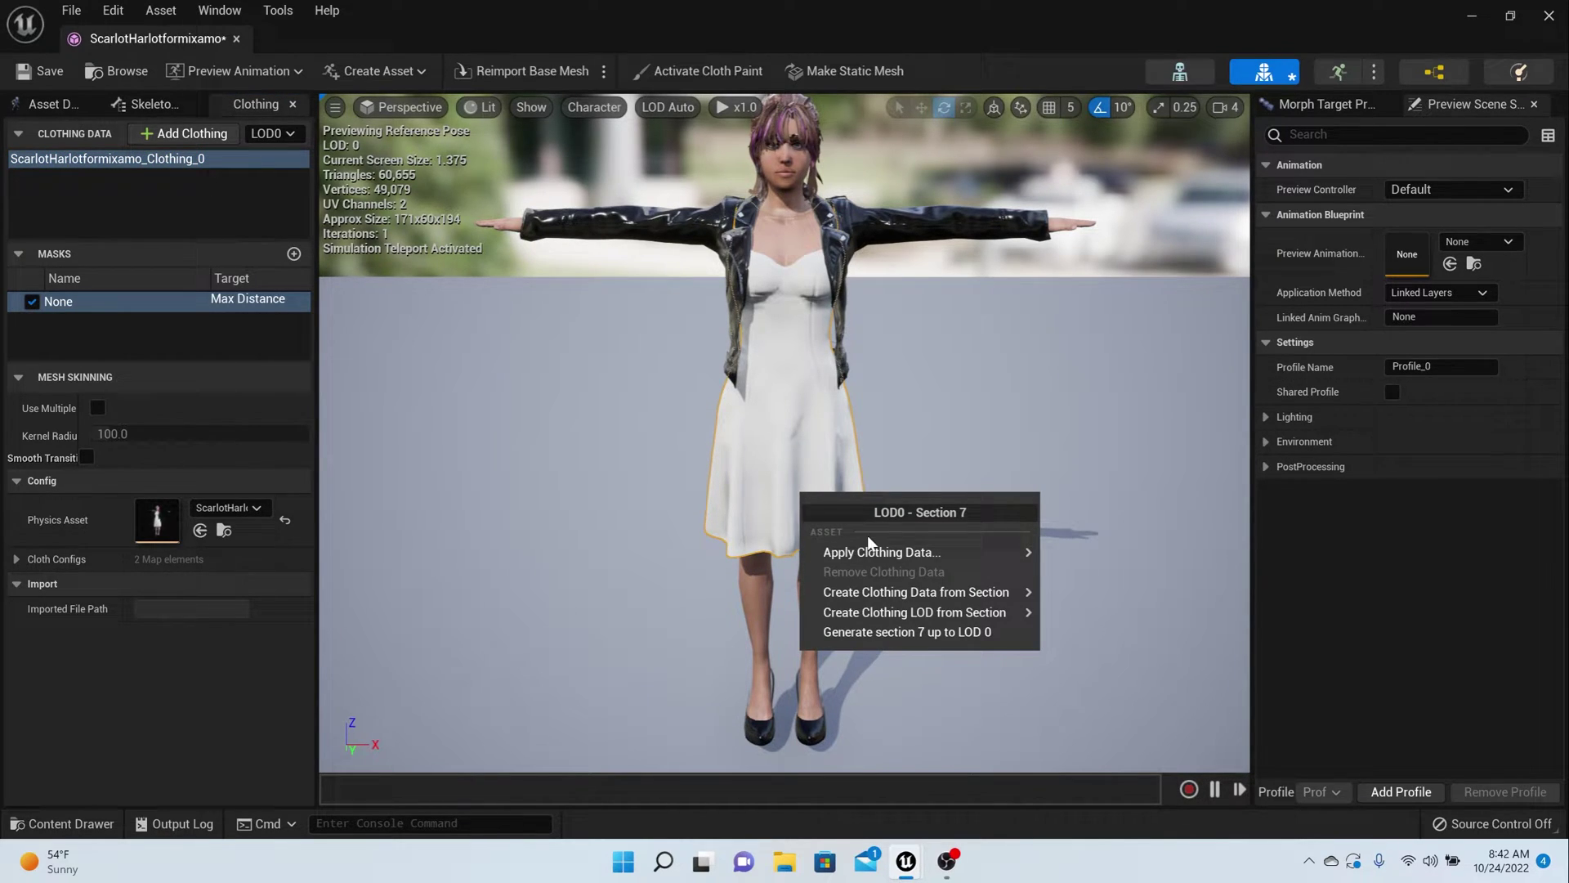
{"action": "mouse_move", "coordinate": [863, 552]}
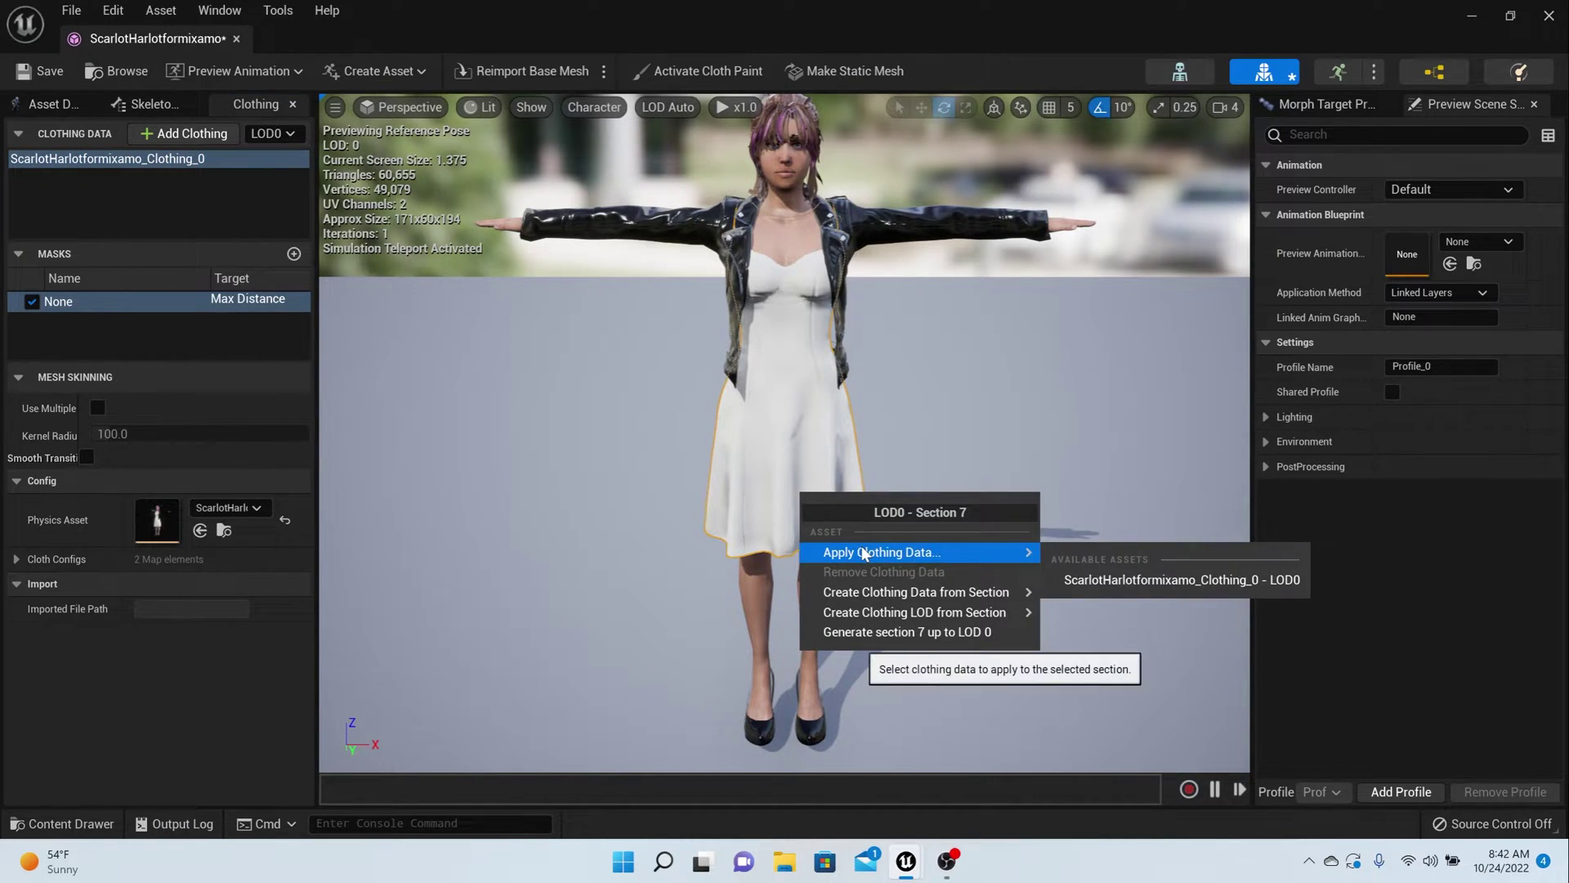
{"action": "left_click", "coordinate": [1133, 586]}
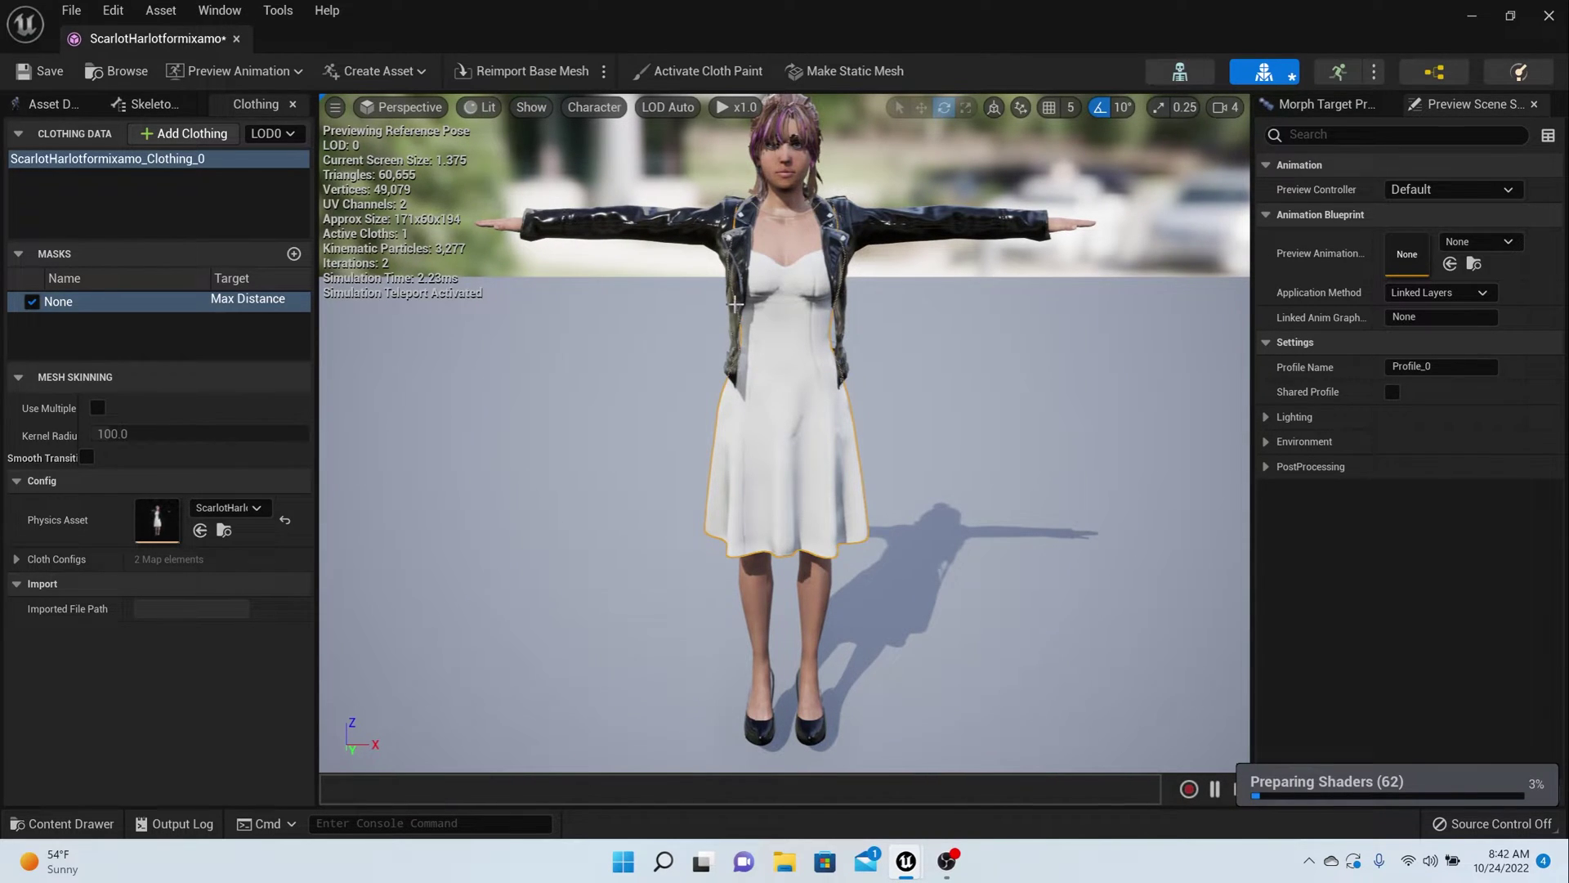
Activate cloth painting on the dress and set the brush radius to 20 with a paint value of 100
{"action": "scroll", "coordinate": [735, 304], "scroll_direction": "down", "scroll_amount": 3}
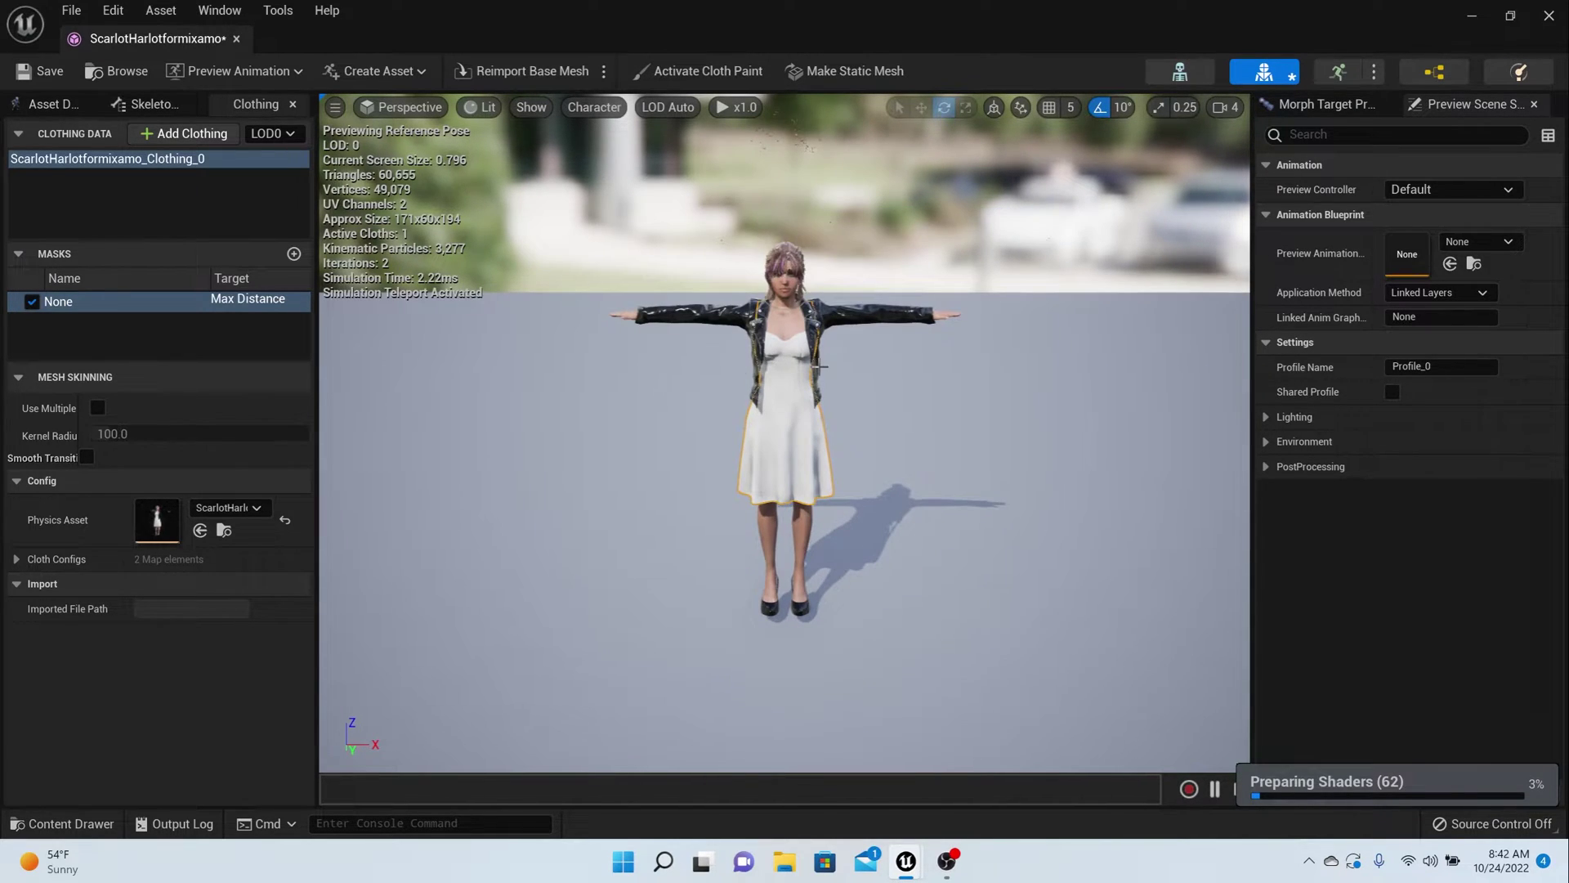
{"action": "scroll", "coordinate": [819, 366], "scroll_direction": "up", "scroll_amount": 3}
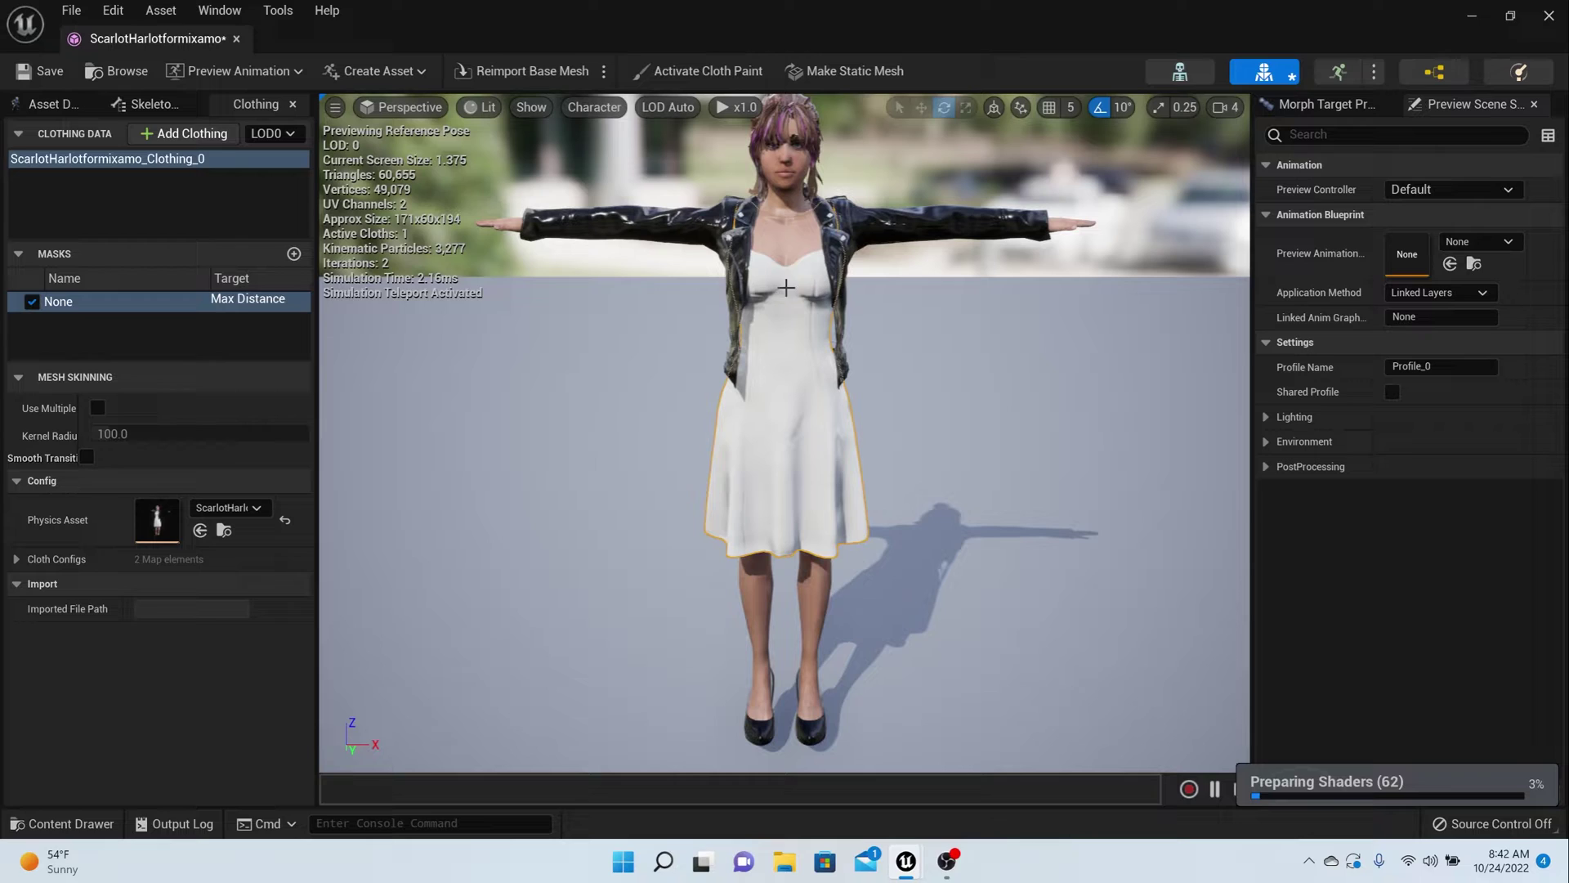
{"action": "left_click", "coordinate": [672, 76]}
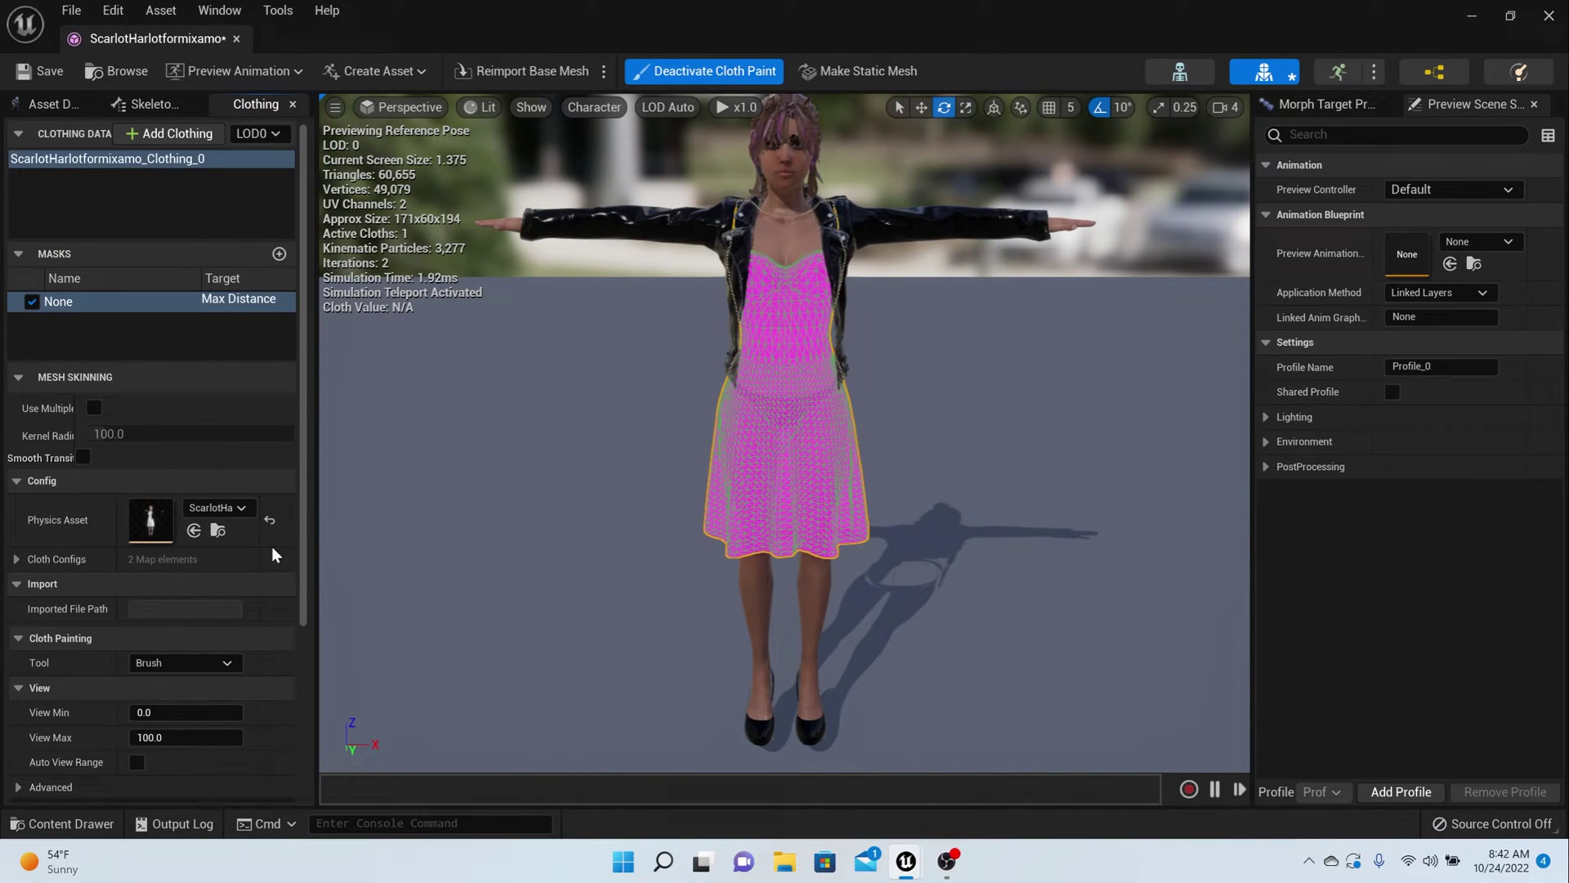
{"action": "scroll", "coordinate": [206, 642], "scroll_direction": "down", "scroll_amount": 1}
{"action": "scroll", "coordinate": [206, 635], "scroll_direction": "down", "scroll_amount": 5}
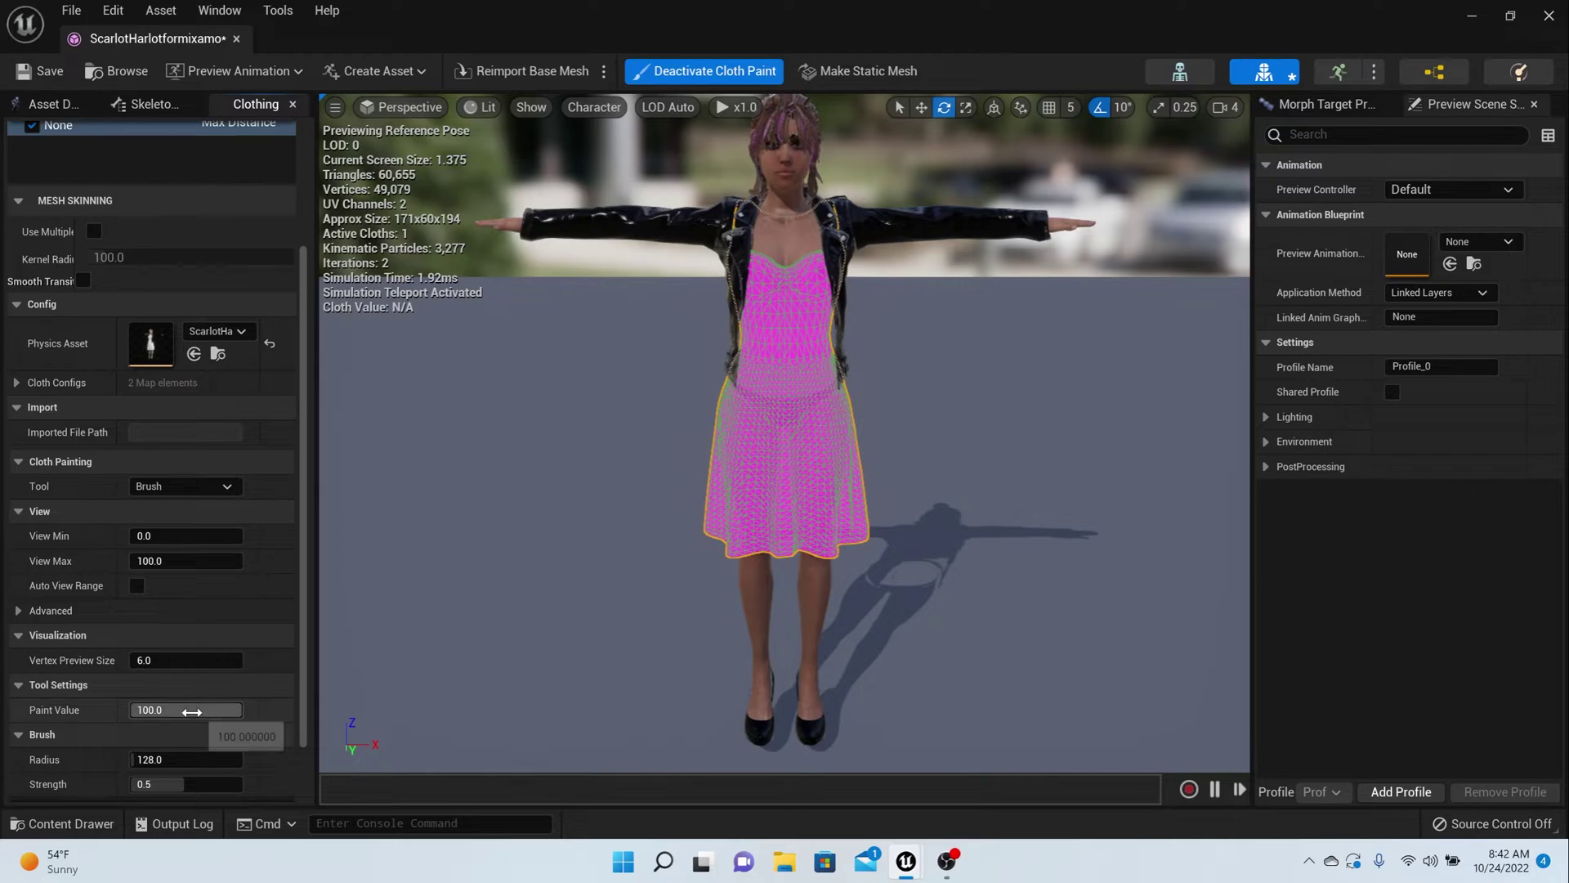
{"action": "scroll", "coordinate": [194, 724], "scroll_direction": "down", "scroll_amount": 1}
{"action": "left_click_drag", "start_coordinate": [194, 724], "coordinate": [147, 725]}
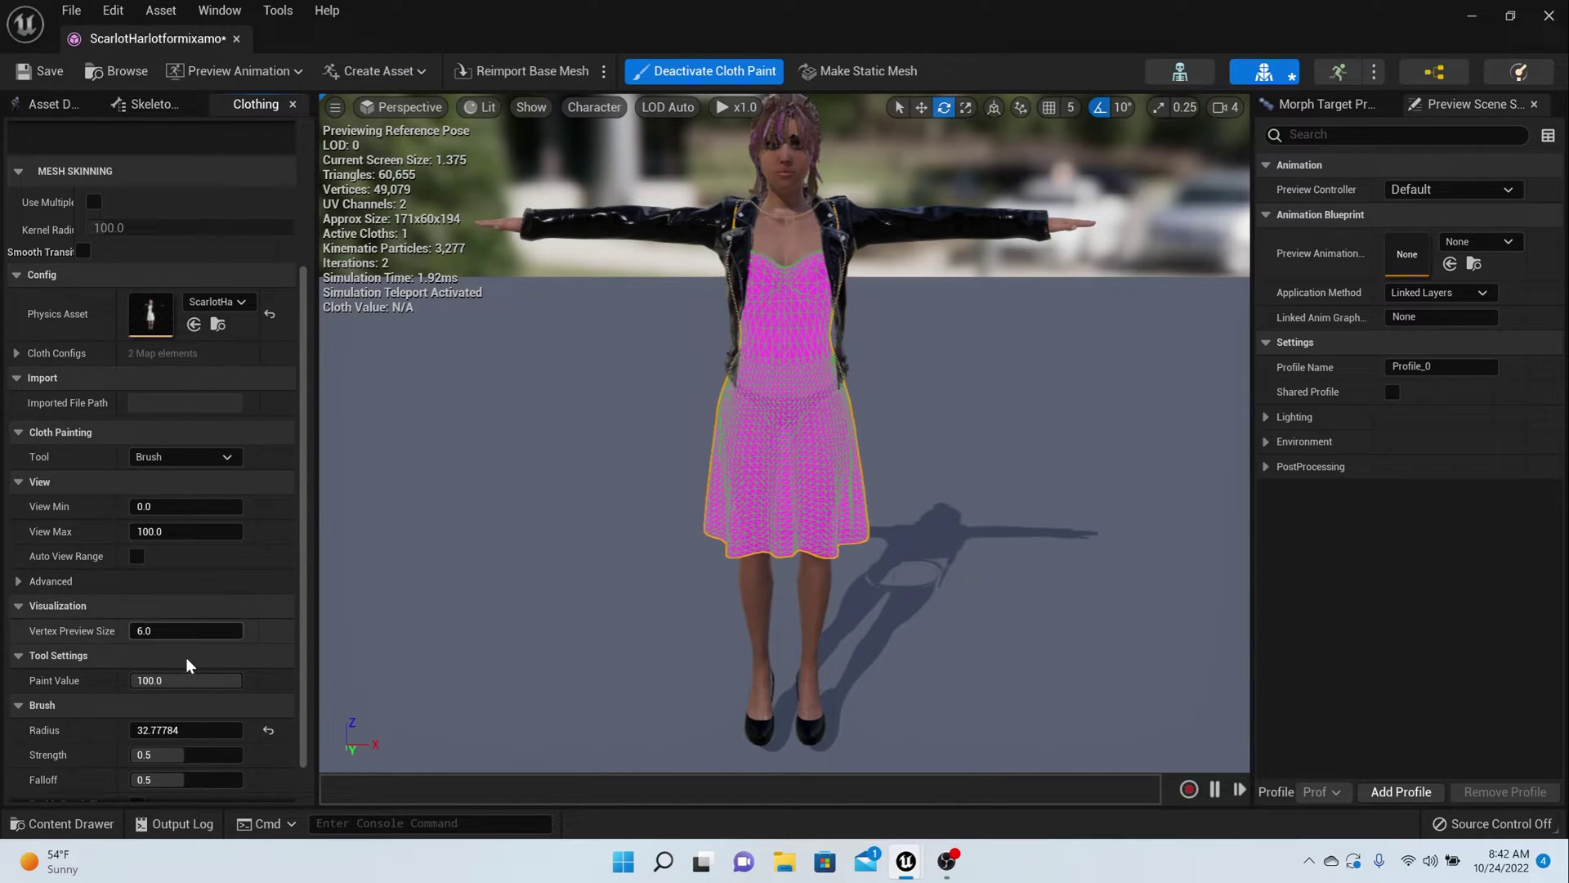
{"action": "left_click", "coordinate": [166, 719]}
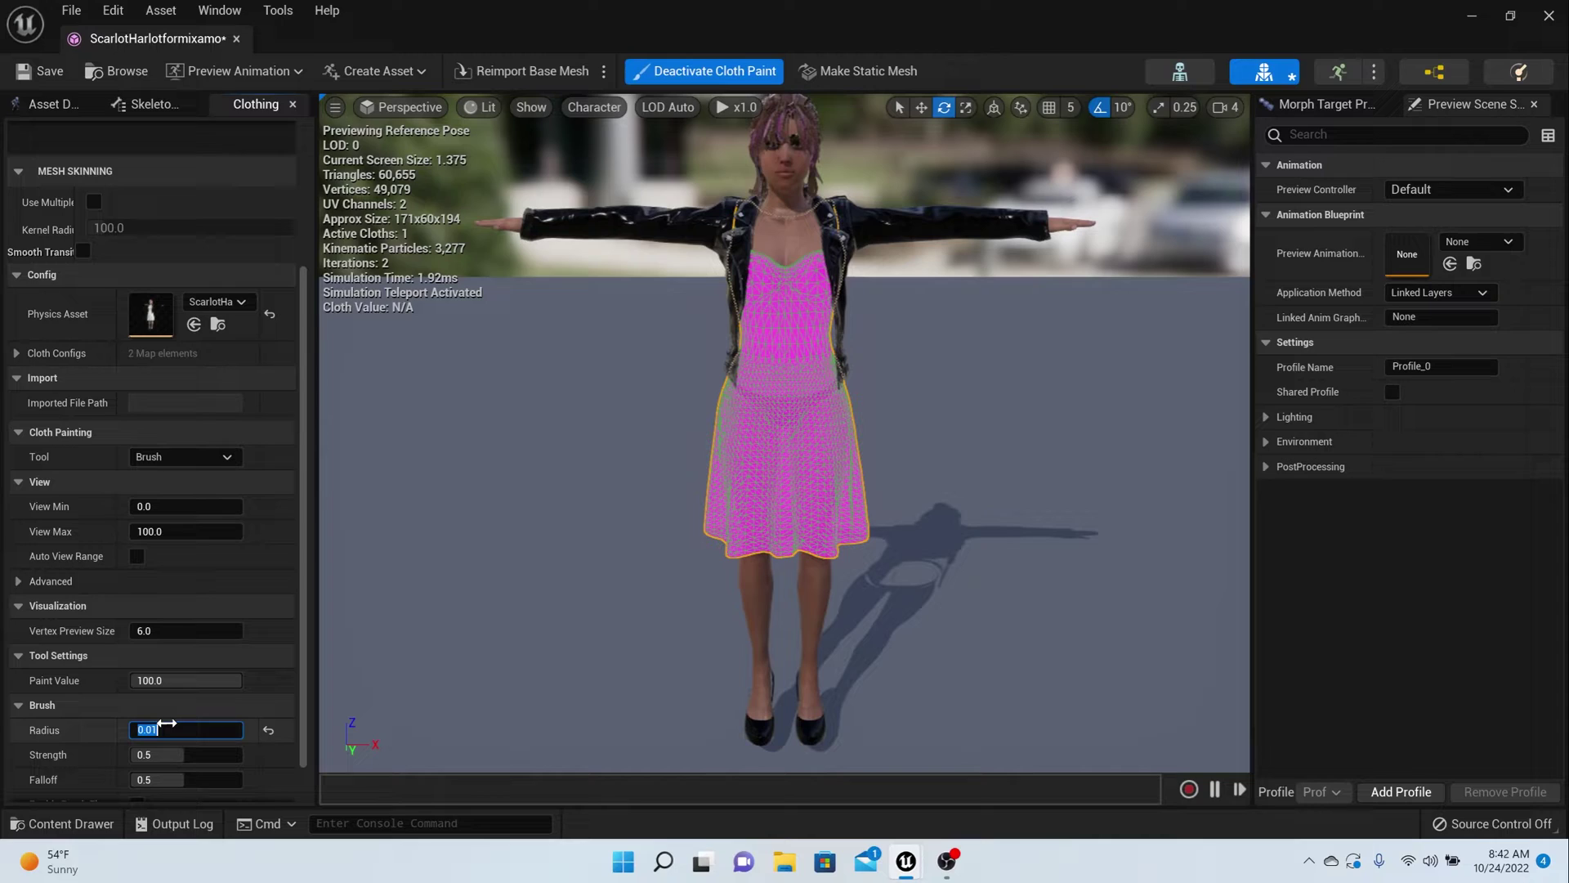
{"action": "type", "text": "20"}
{"action": "key", "text": "Return"}
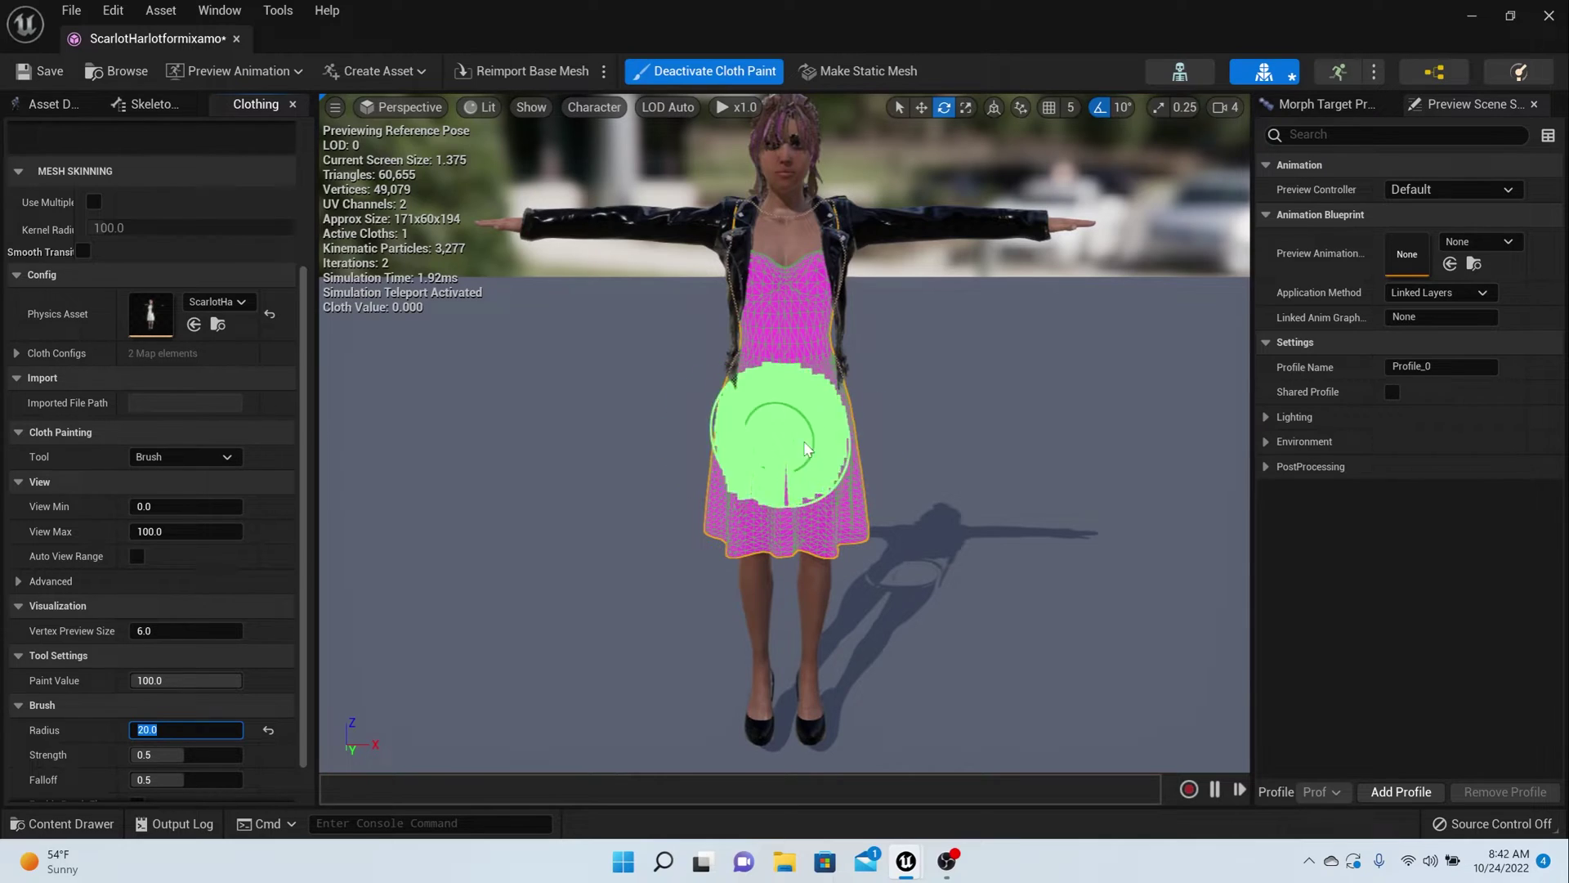
Paint Max Distance values of 100 over the front of the skirt from below the waist to the hem, filling the gaps in the middle
{"action": "mouse_move", "coordinate": [853, 462]}
{"action": "left_mouse_down"}
{"action": "mouse_move", "coordinate": [850, 492]}
{"action": "mouse_move", "coordinate": [732, 526]}
{"action": "mouse_move", "coordinate": [753, 474]}
{"action": "mouse_move", "coordinate": [819, 447]}
{"action": "mouse_move", "coordinate": [726, 429]}
{"action": "mouse_move", "coordinate": [817, 458]}
{"action": "mouse_move", "coordinate": [860, 495]}
{"action": "mouse_move", "coordinate": [744, 483]}
{"action": "mouse_move", "coordinate": [767, 474]}
{"action": "left_mouse_up"}
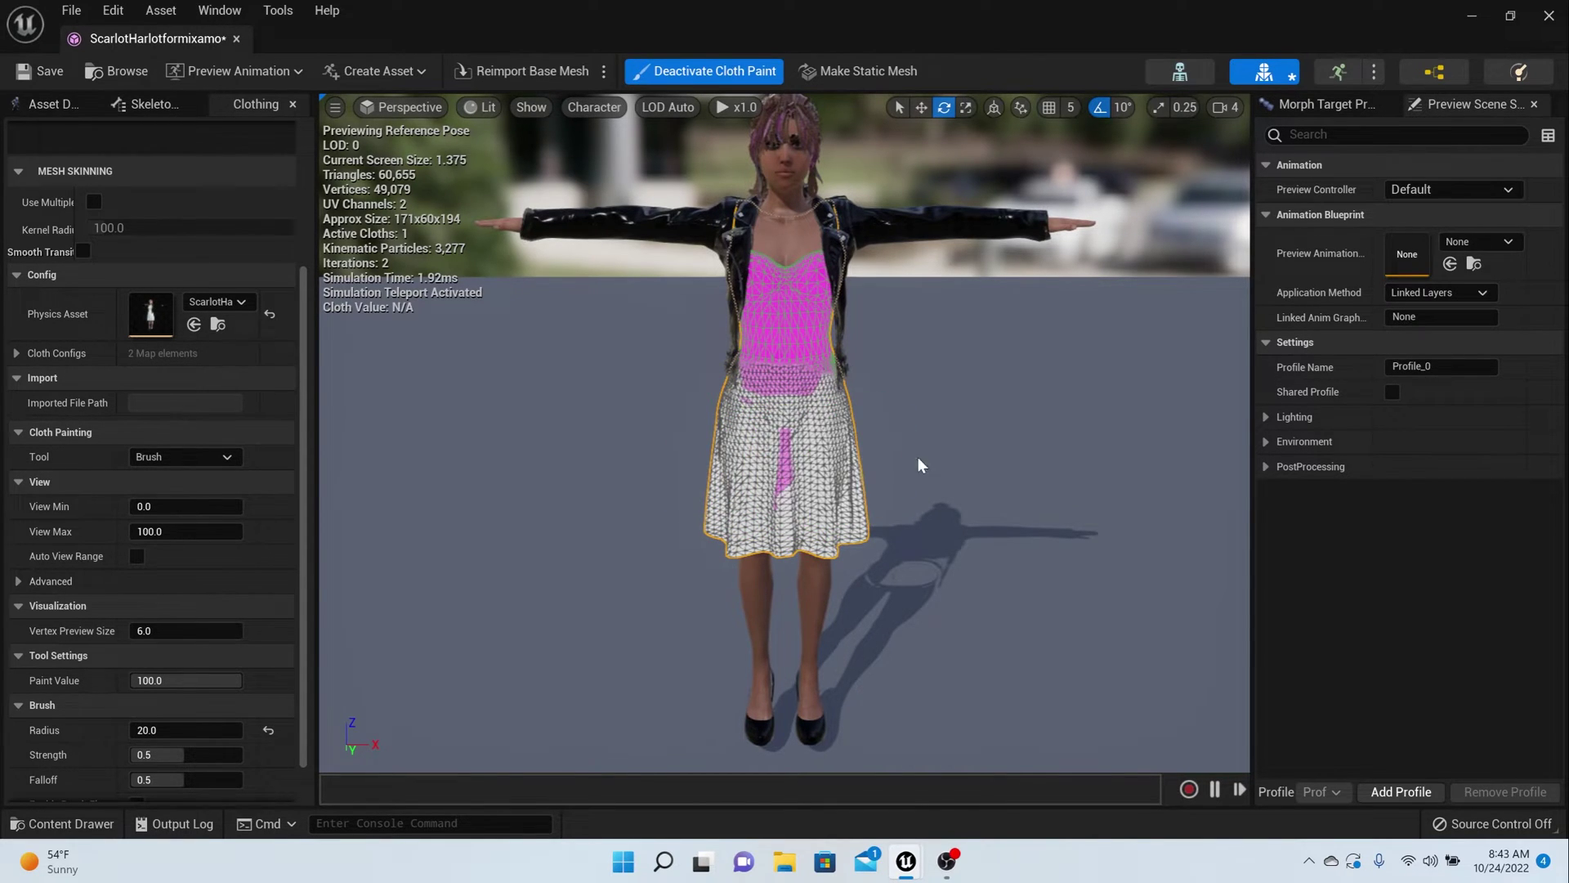
{"action": "left_click_drag", "start_coordinate": [919, 465], "coordinate": [850, 487]}
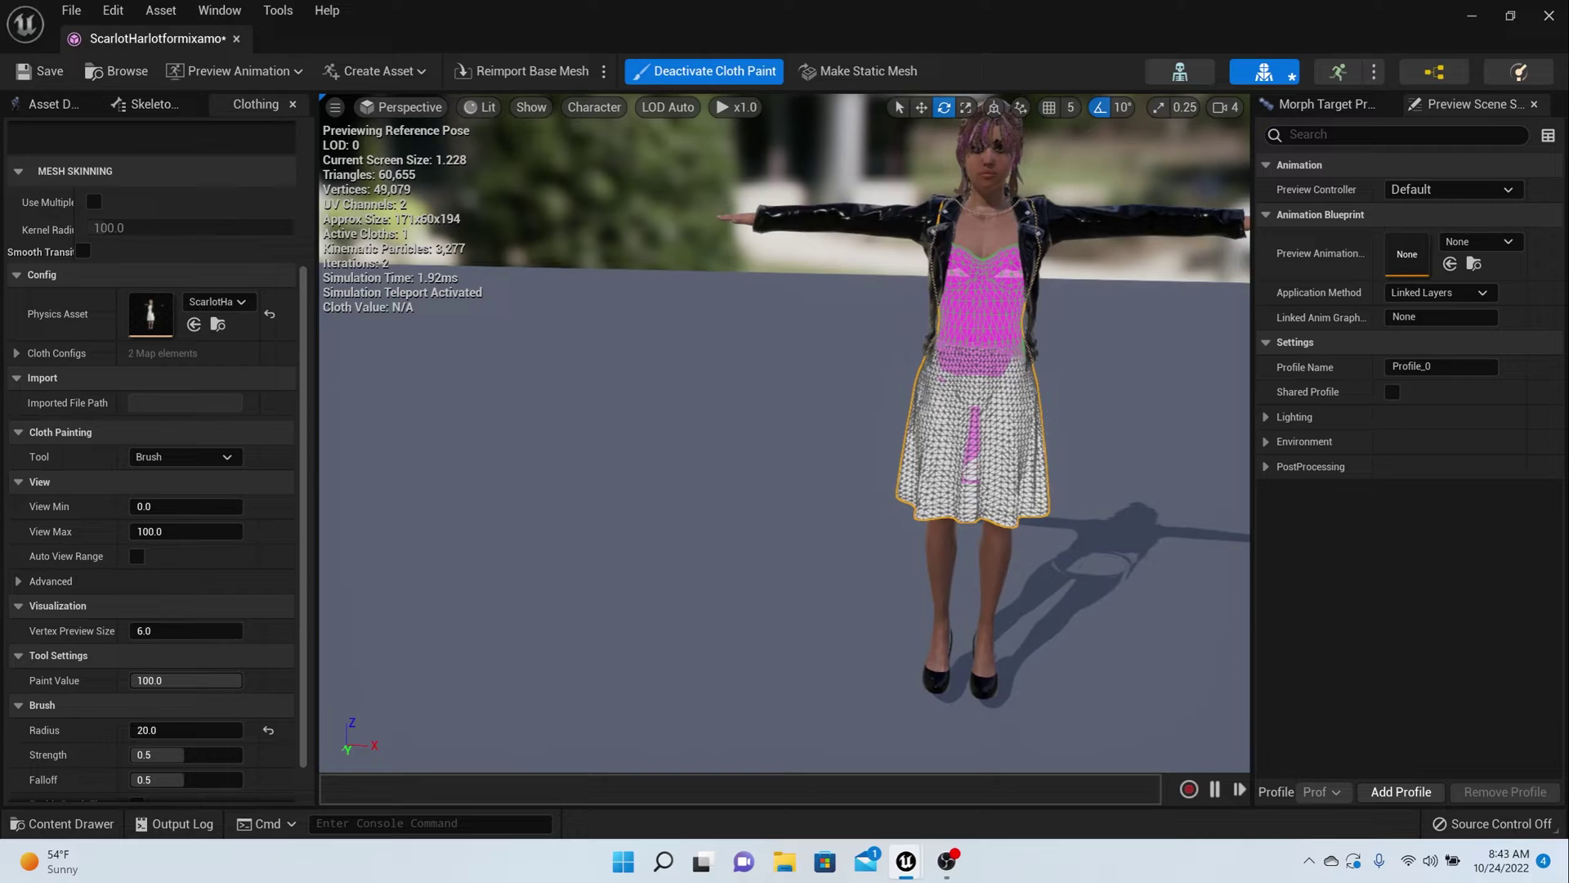
{"action": "scroll", "coordinate": [934, 459], "scroll_direction": "up", "scroll_amount": 4}
{"action": "scroll", "coordinate": [935, 458], "scroll_direction": "down", "scroll_amount": 1}
{"action": "middle_click_drag", "start_coordinate": [935, 458], "coordinate": [1161, 560]}
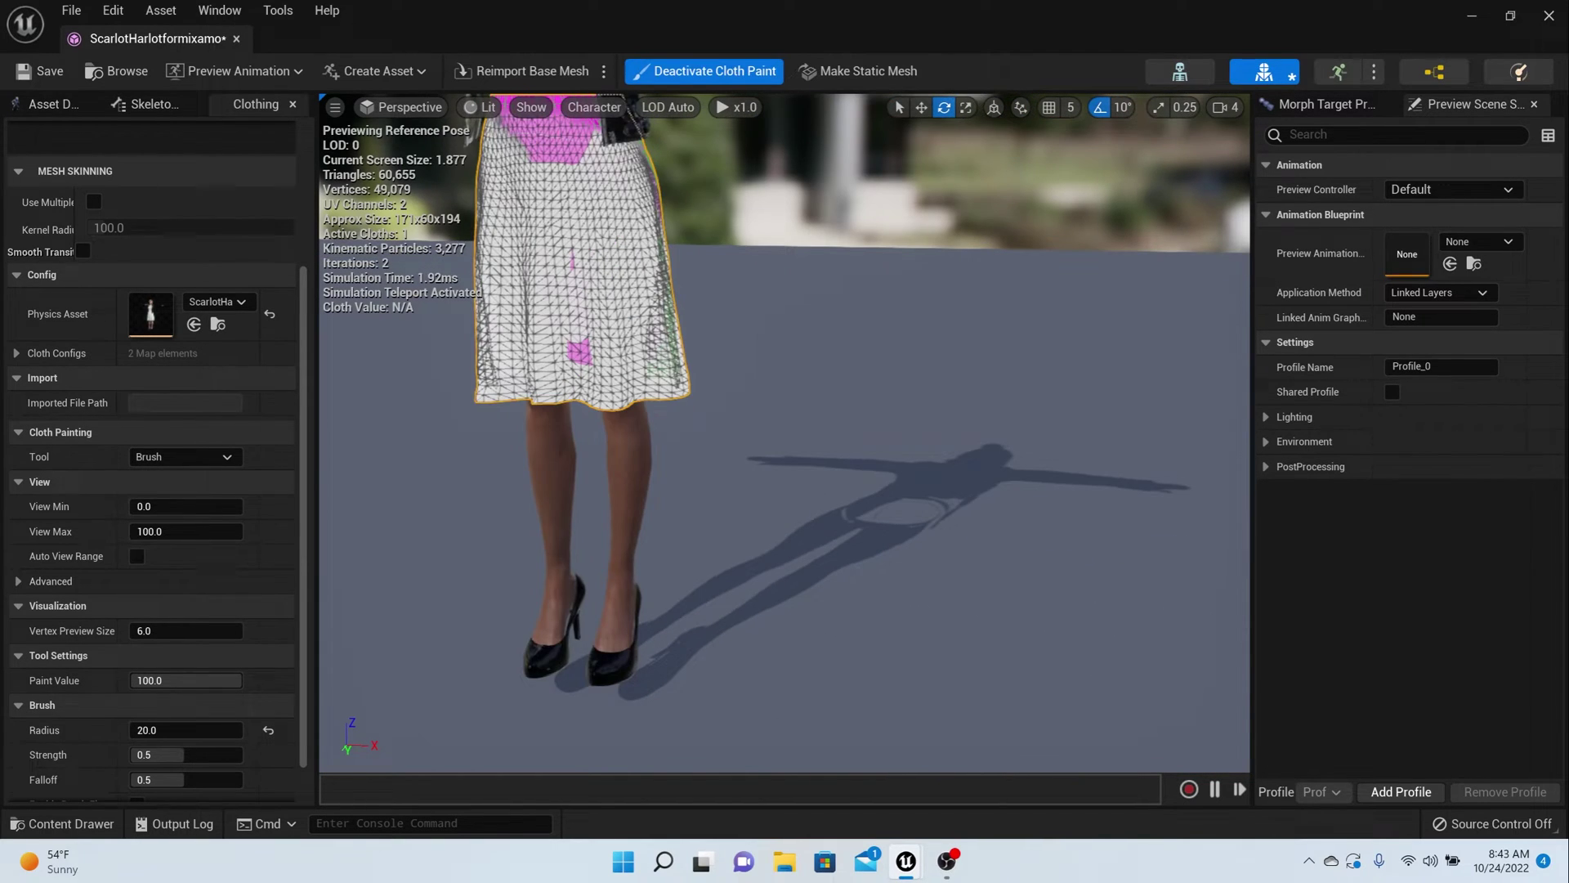
{"action": "mouse_move", "coordinate": [883, 478]}
{"action": "right_mouse_down"}
{"action": "mouse_move", "coordinate": [817, 449]}
{"action": "mouse_move", "coordinate": [572, 417]}
{"action": "right_mouse_up"}
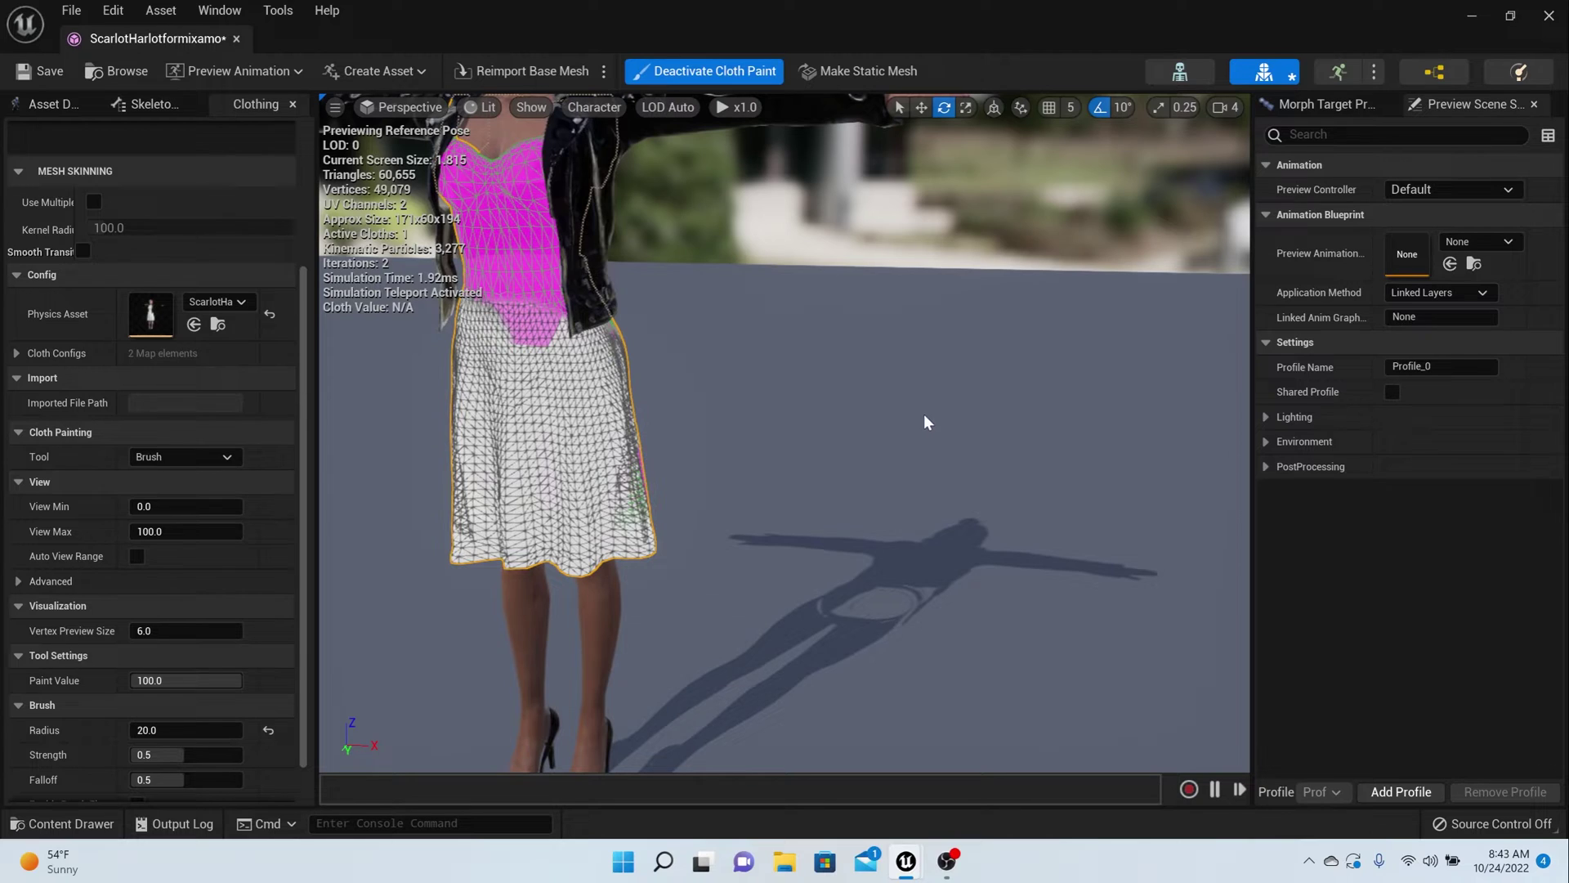
Paint the same cloth value over the back of the skirt, from just below the jacket to the hem
{"action": "scroll", "coordinate": [853, 424], "scroll_direction": "down", "scroll_amount": 3}
{"action": "middle_click_drag", "start_coordinate": [852, 422], "coordinate": [1087, 507]}
{"action": "right_click_drag", "start_coordinate": [851, 424], "coordinate": [867, 511]}
{"action": "left_click_drag", "start_coordinate": [851, 425], "coordinate": [1062, 376], "text": "alt"}
{"action": "middle_click_drag", "start_coordinate": [851, 424], "coordinate": [924, 261]}
{"action": "left_click_drag", "start_coordinate": [851, 425], "coordinate": [817, 482], "text": "alt"}
{"action": "right_click_drag", "start_coordinate": [818, 482], "coordinate": [764, 524]}
{"action": "mouse_move", "coordinate": [806, 483]}
{"action": "left_mouse_down"}
{"action": "mouse_move", "coordinate": [697, 417]}
{"action": "mouse_move", "coordinate": [675, 436]}
{"action": "mouse_move", "coordinate": [827, 485]}
{"action": "mouse_move", "coordinate": [665, 501]}
{"action": "mouse_move", "coordinate": [630, 542]}
{"action": "mouse_move", "coordinate": [855, 483]}
{"action": "mouse_move", "coordinate": [756, 447]}
{"action": "mouse_move", "coordinate": [929, 508]}
{"action": "left_mouse_up"}
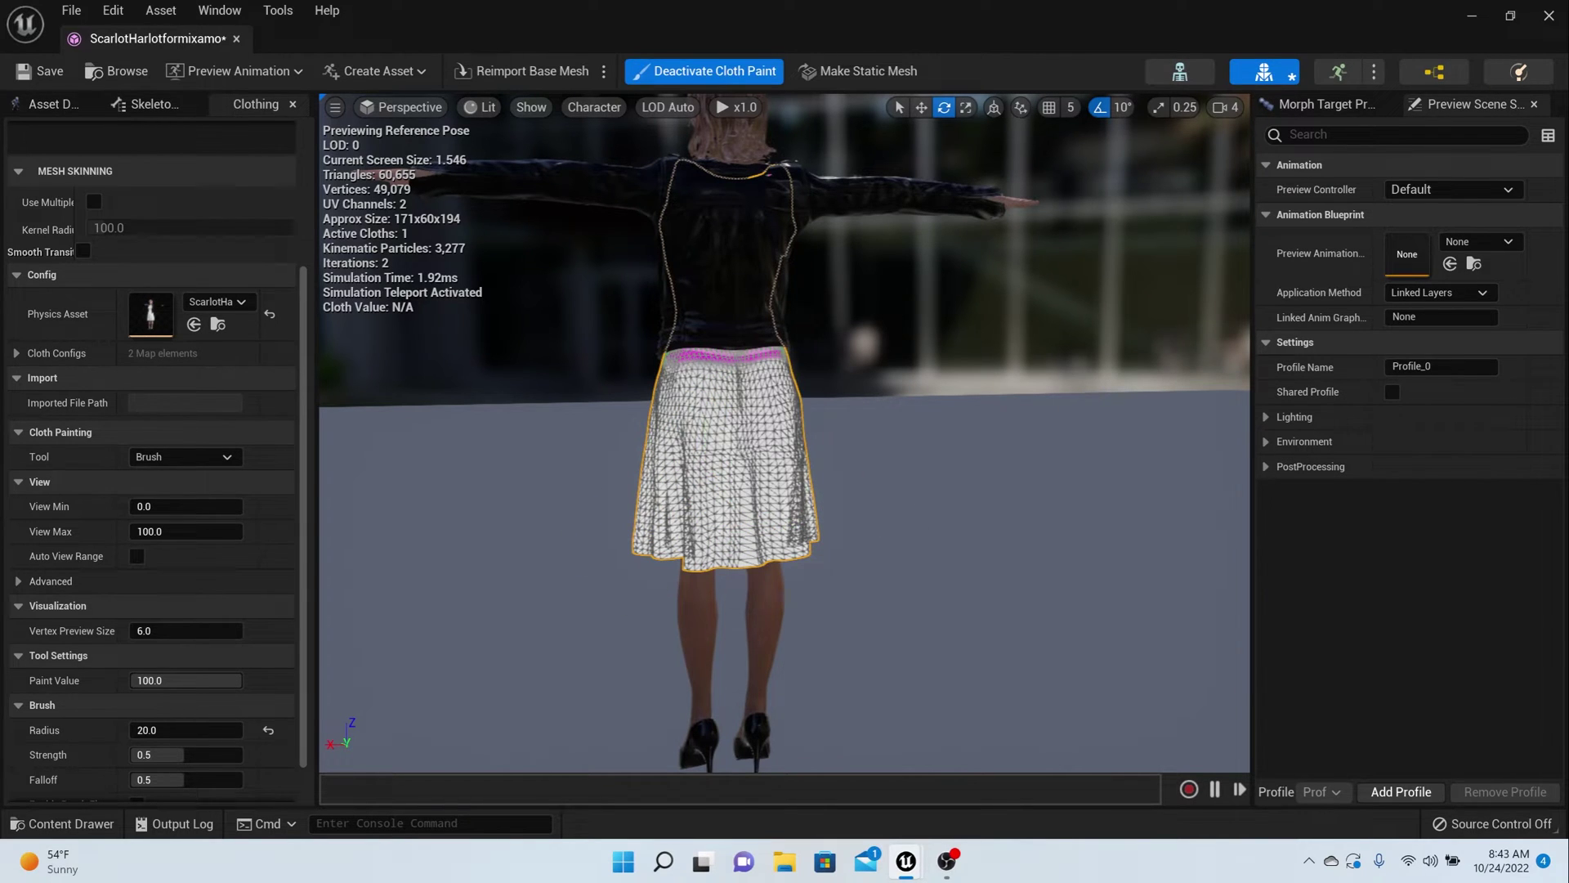
Examine the cloth paint coverage on the skirt from behind, from the side and from farther away
{"action": "scroll", "coordinate": [881, 529], "scroll_direction": "up", "scroll_amount": 3}
{"action": "scroll", "coordinate": [880, 529], "scroll_direction": "down", "scroll_amount": 3}
{"action": "right_click_drag", "start_coordinate": [881, 530], "coordinate": [777, 555]}
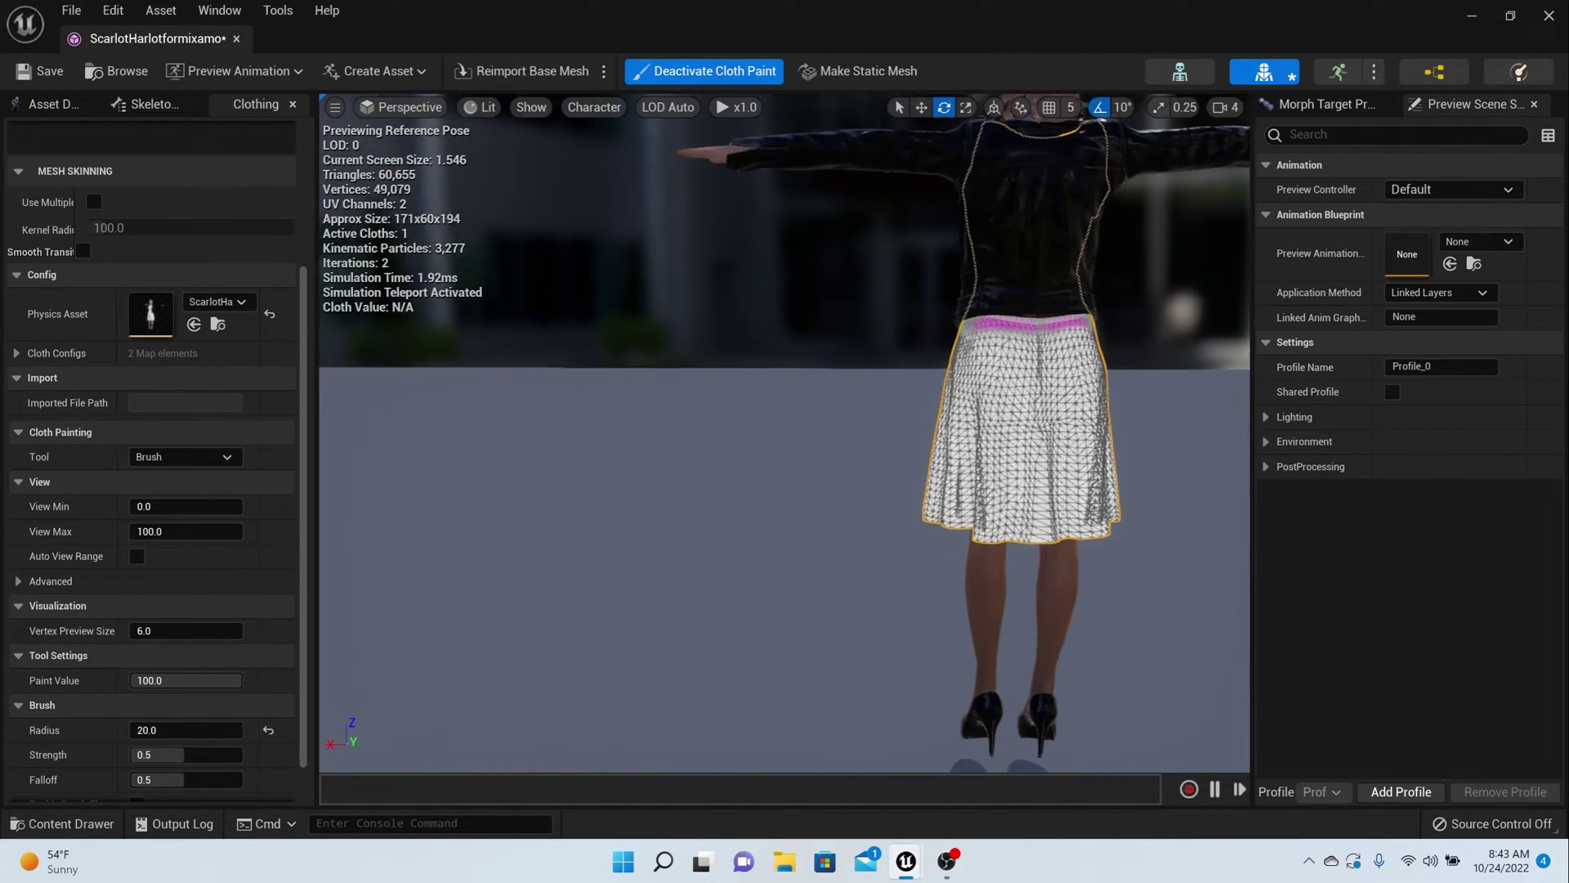
{"action": "scroll", "coordinate": [881, 533], "scroll_direction": "down", "scroll_amount": 3}
{"action": "middle_click_drag", "start_coordinate": [881, 533], "coordinate": [1047, 533]}
{"action": "scroll", "coordinate": [882, 532], "scroll_direction": "up", "scroll_amount": 3}
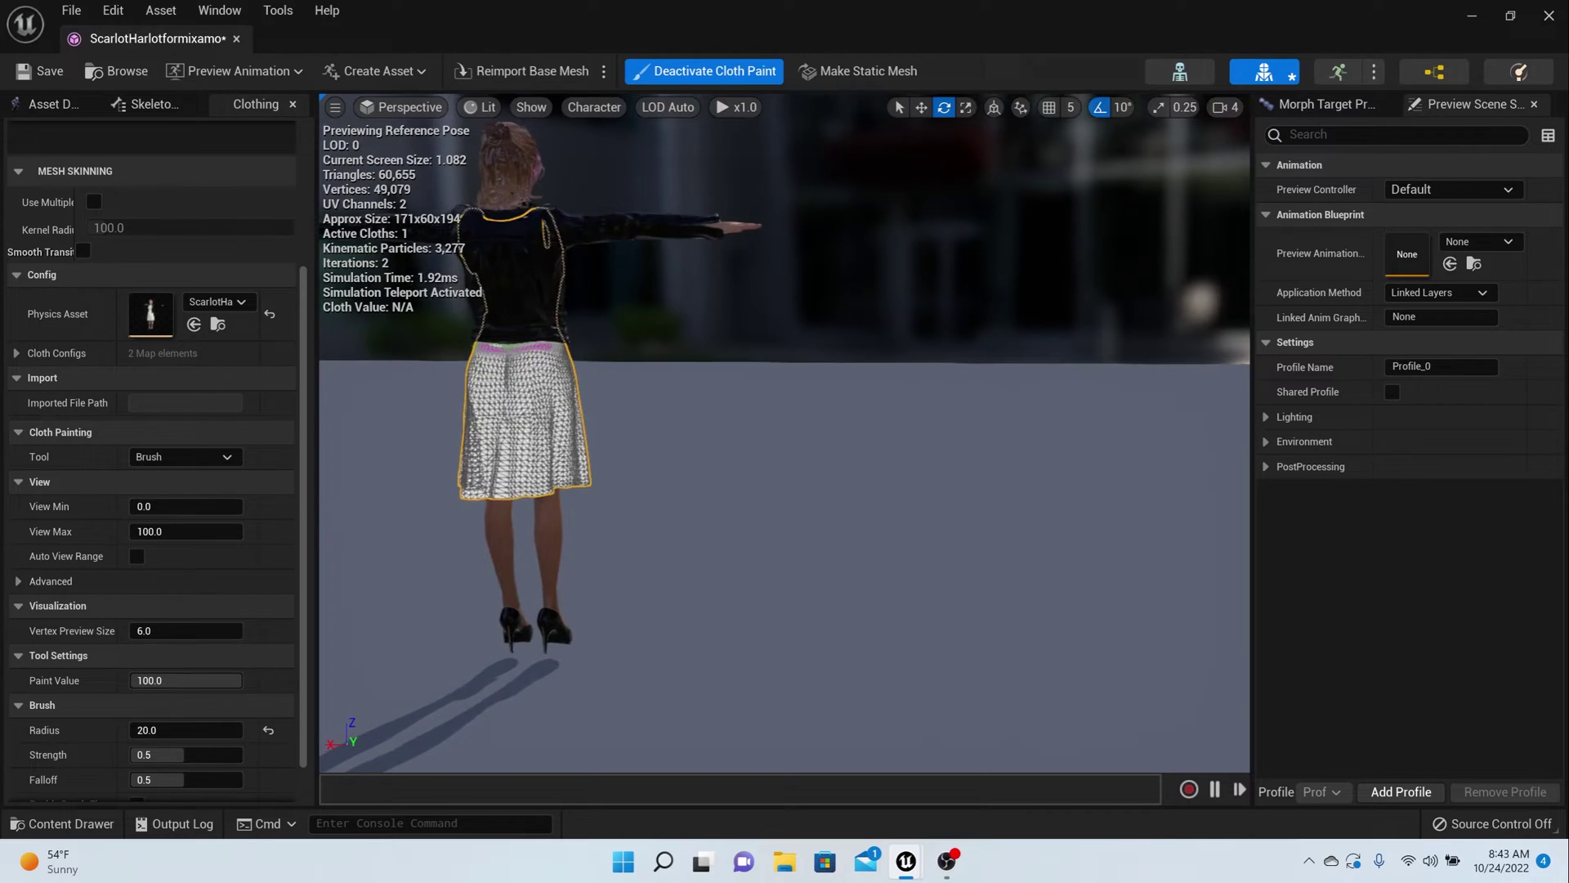
{"action": "right_click_drag", "start_coordinate": [883, 532], "coordinate": [776, 555]}
{"action": "scroll", "coordinate": [882, 532], "scroll_direction": "up", "scroll_amount": 6}
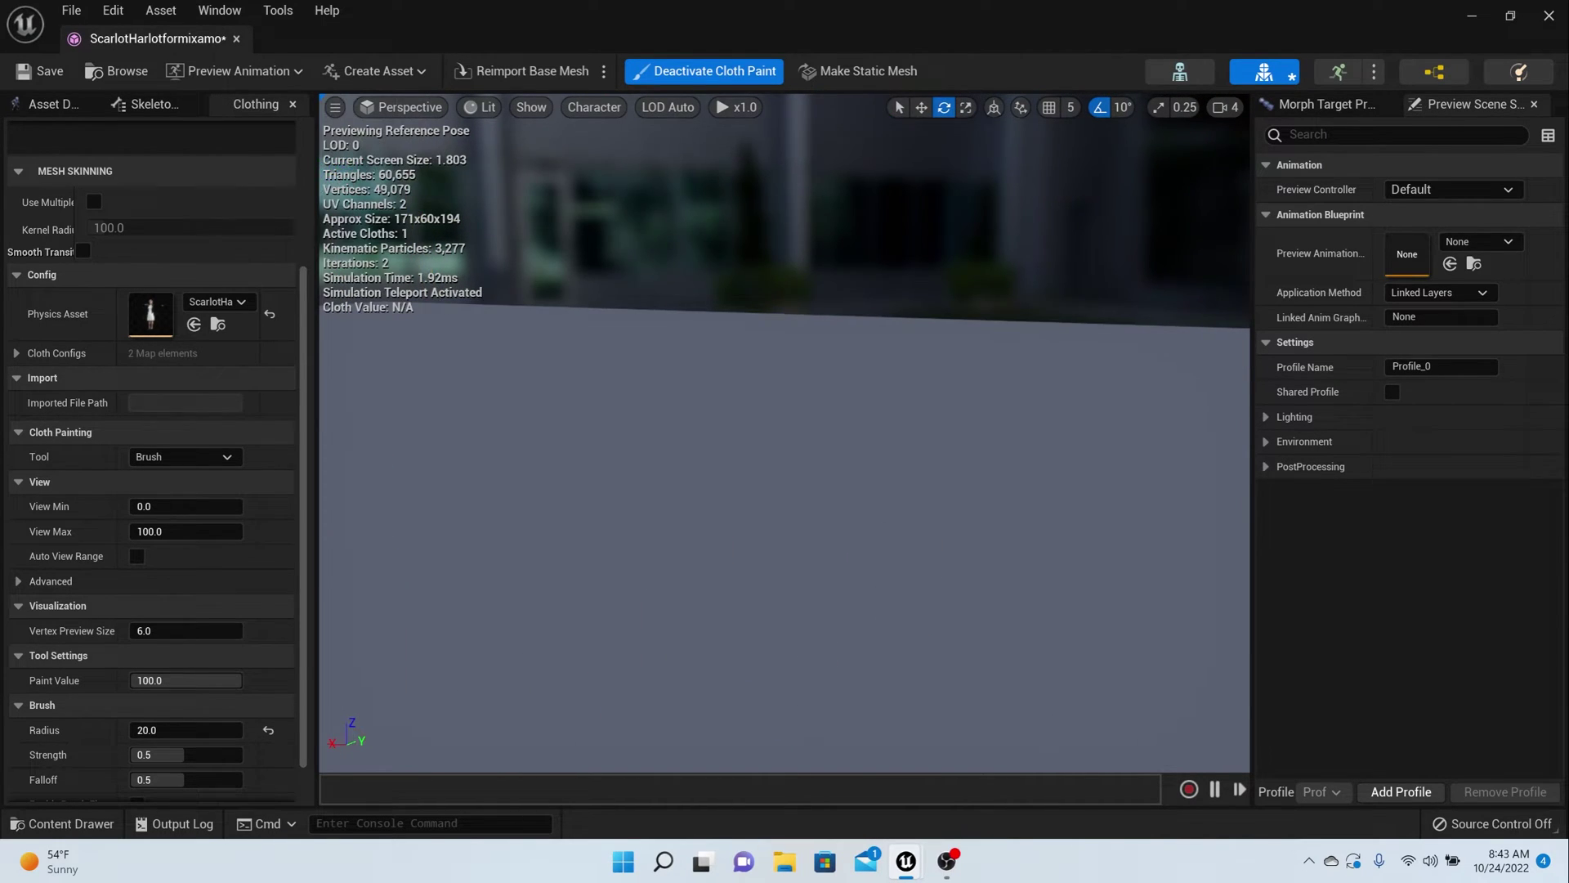
{"action": "right_click_drag", "start_coordinate": [881, 532], "coordinate": [1226, 532]}
{"action": "scroll", "coordinate": [879, 529], "scroll_direction": "down", "scroll_amount": 3}
{"action": "middle_click_drag", "start_coordinate": [880, 529], "coordinate": [1072, 551]}
{"action": "scroll", "coordinate": [881, 532], "scroll_direction": "up", "scroll_amount": 4}
{"action": "right_click_drag", "start_coordinate": [881, 532], "coordinate": [556, 532]}
{"action": "scroll", "coordinate": [881, 530], "scroll_direction": "down", "scroll_amount": 3}
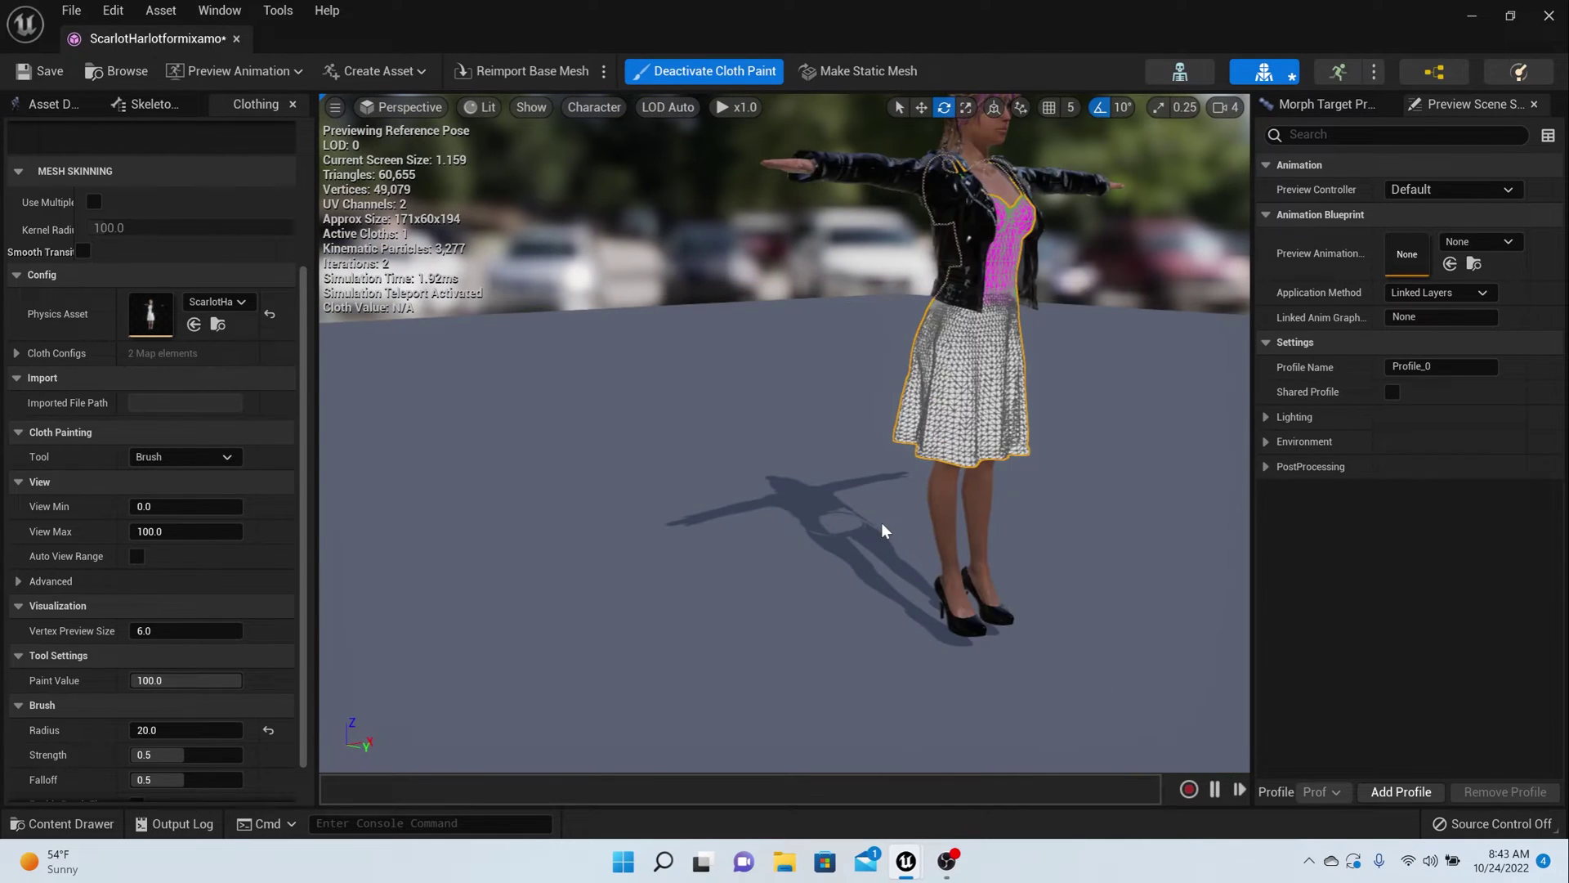
{"action": "scroll", "coordinate": [882, 523], "scroll_direction": "down", "scroll_amount": 3}
{"action": "middle_click_drag", "start_coordinate": [882, 523], "coordinate": [1120, 464]}
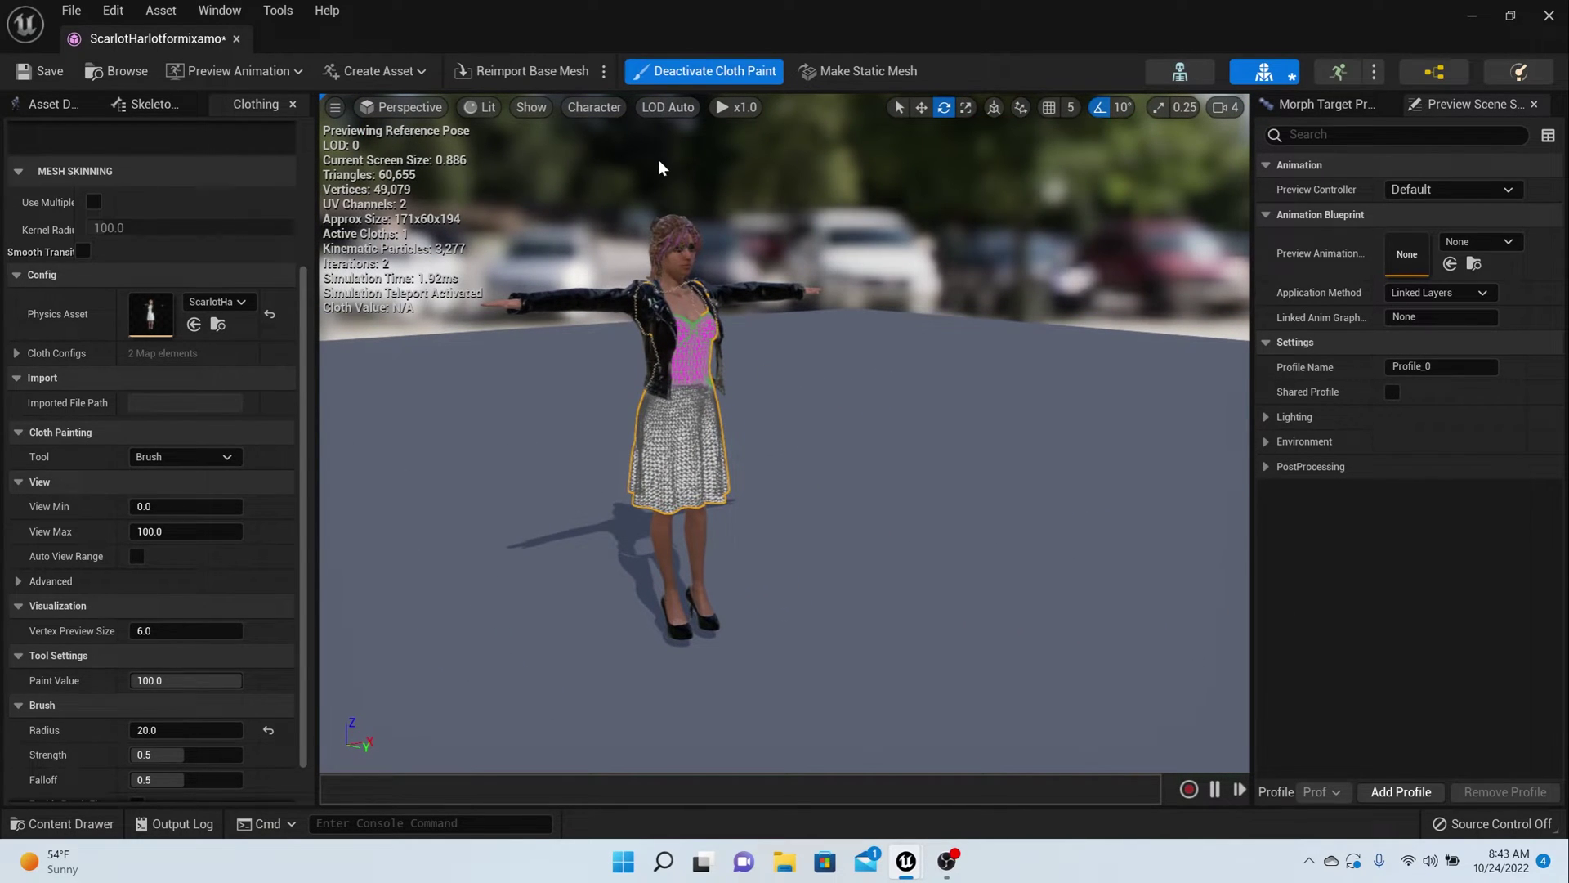
Deactivate cloth painting and inspect how the simulated skirt hangs on the character from the side and the front
{"action": "left_click", "coordinate": [683, 72]}
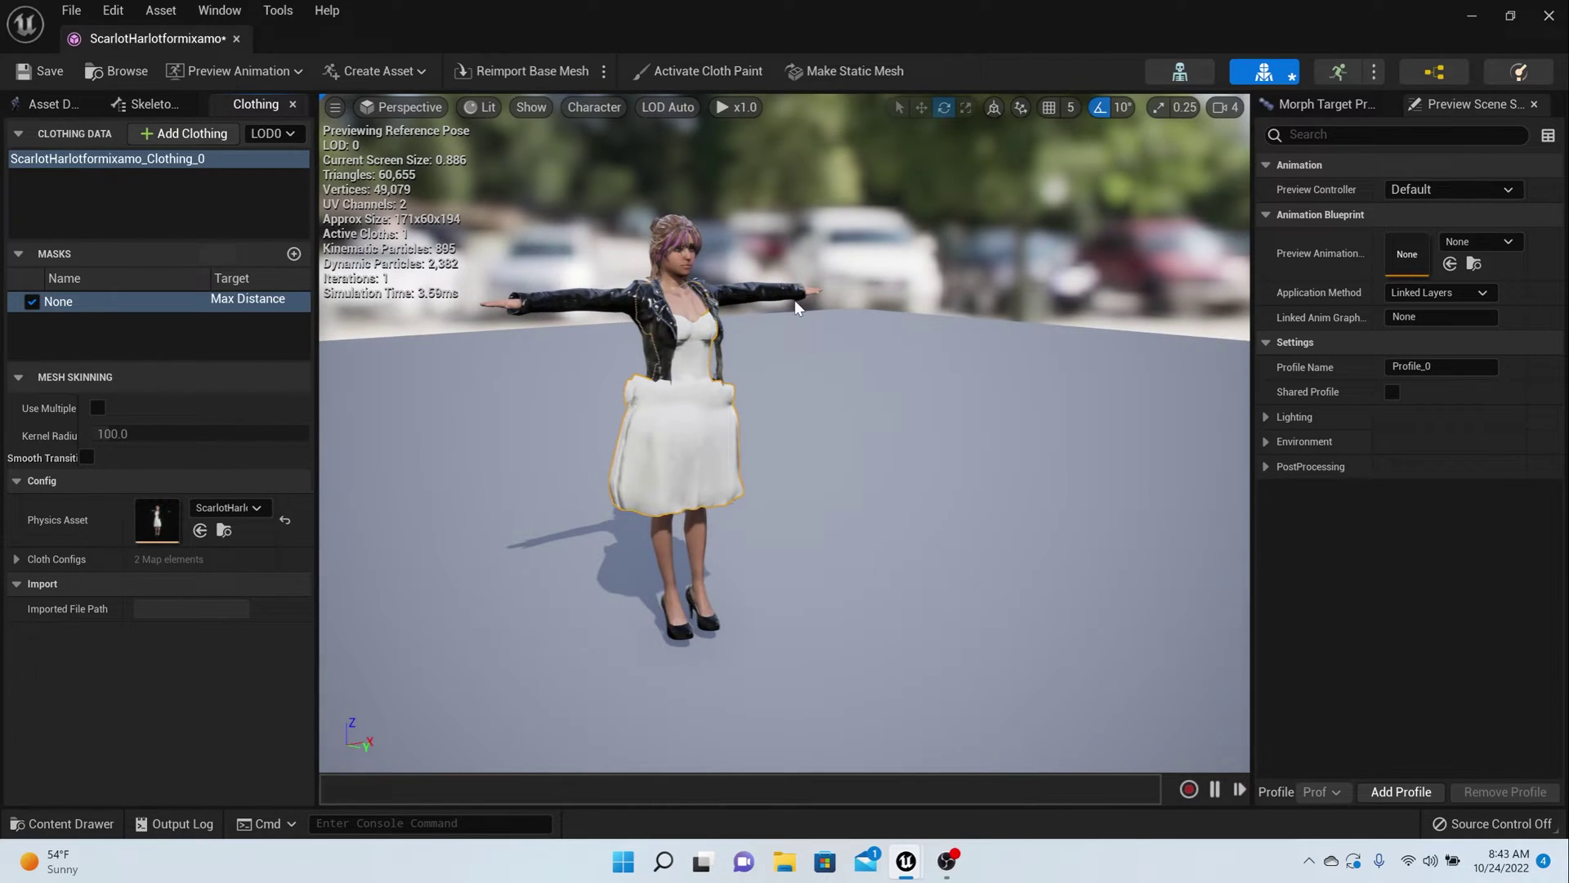
{"action": "scroll", "coordinate": [794, 300], "scroll_direction": "up", "scroll_amount": 2}
{"action": "middle_click_drag", "start_coordinate": [795, 301], "coordinate": [735, 308]}
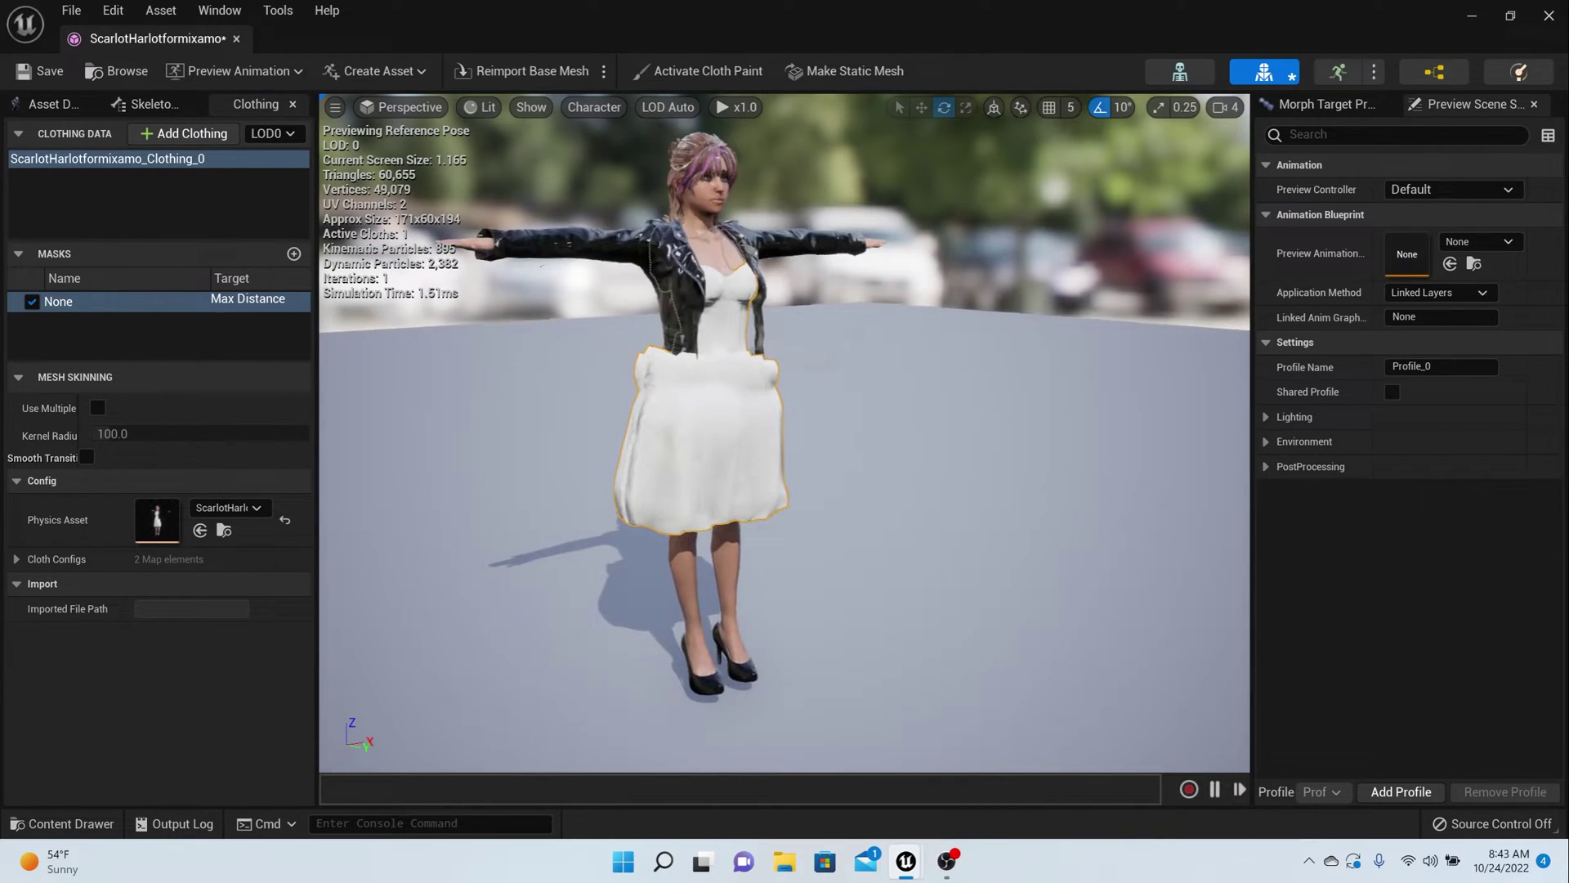
{"action": "scroll", "coordinate": [794, 300], "scroll_direction": "down", "scroll_amount": 3}
{"action": "left_click_drag", "start_coordinate": [736, 308], "coordinate": [604, 270]}
{"action": "middle_click_drag", "start_coordinate": [605, 270], "coordinate": [735, 269]}
{"action": "middle_click_drag", "start_coordinate": [824, 384], "coordinate": [767, 461]}
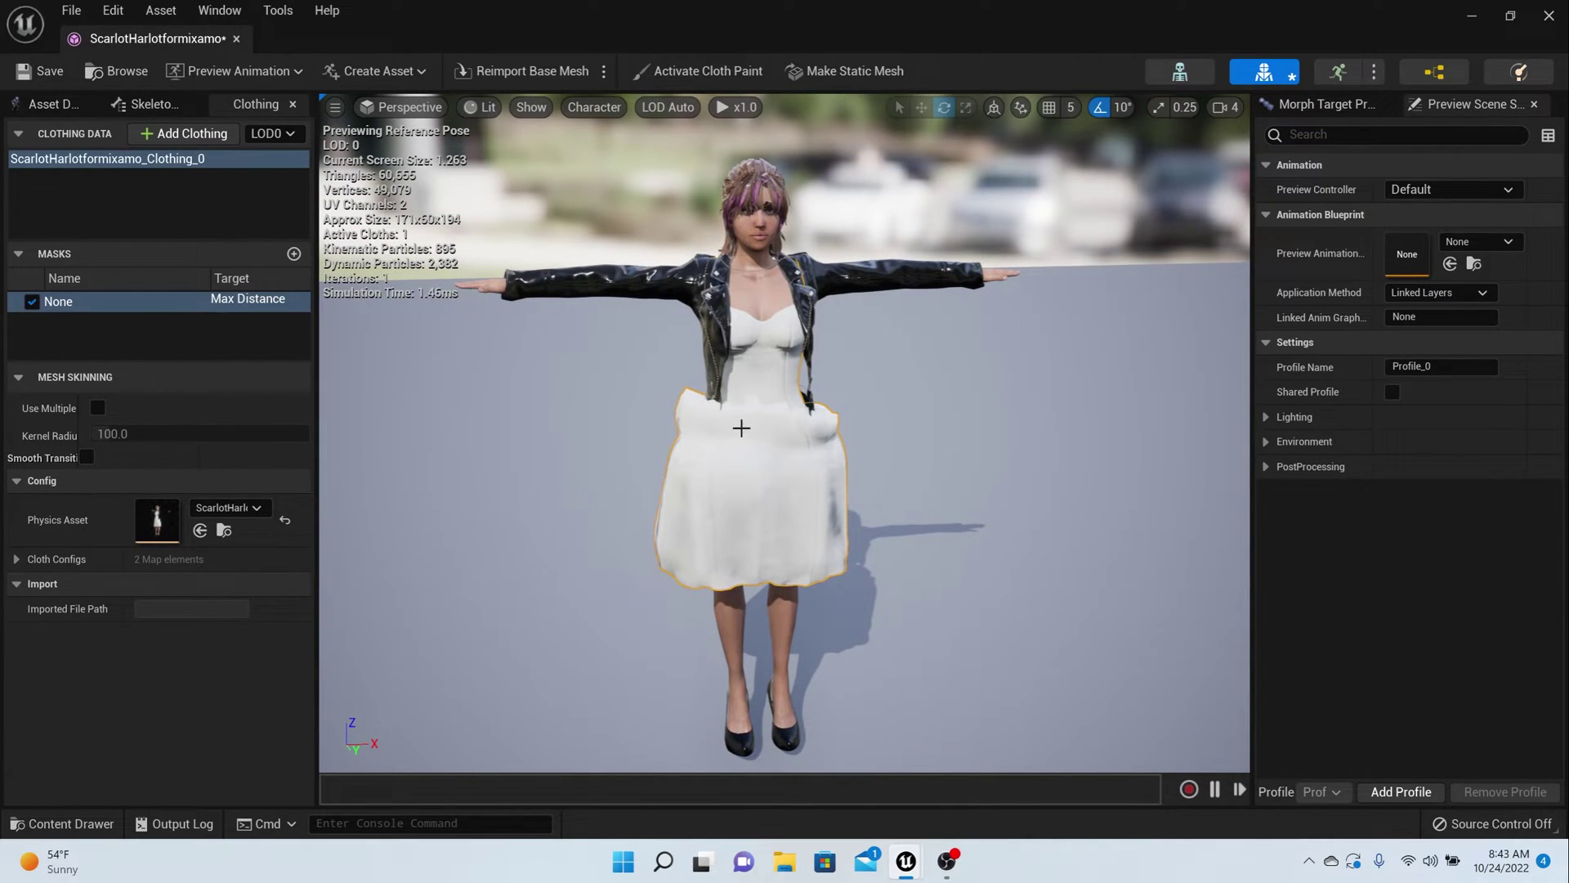
Save the skeletal mesh and open the ScarlotHarlotformixamo_PhysicsAsset from the Scarlett folder
{"action": "left_click", "coordinate": [13, 73]}
{"action": "left_click", "coordinate": [59, 823]}
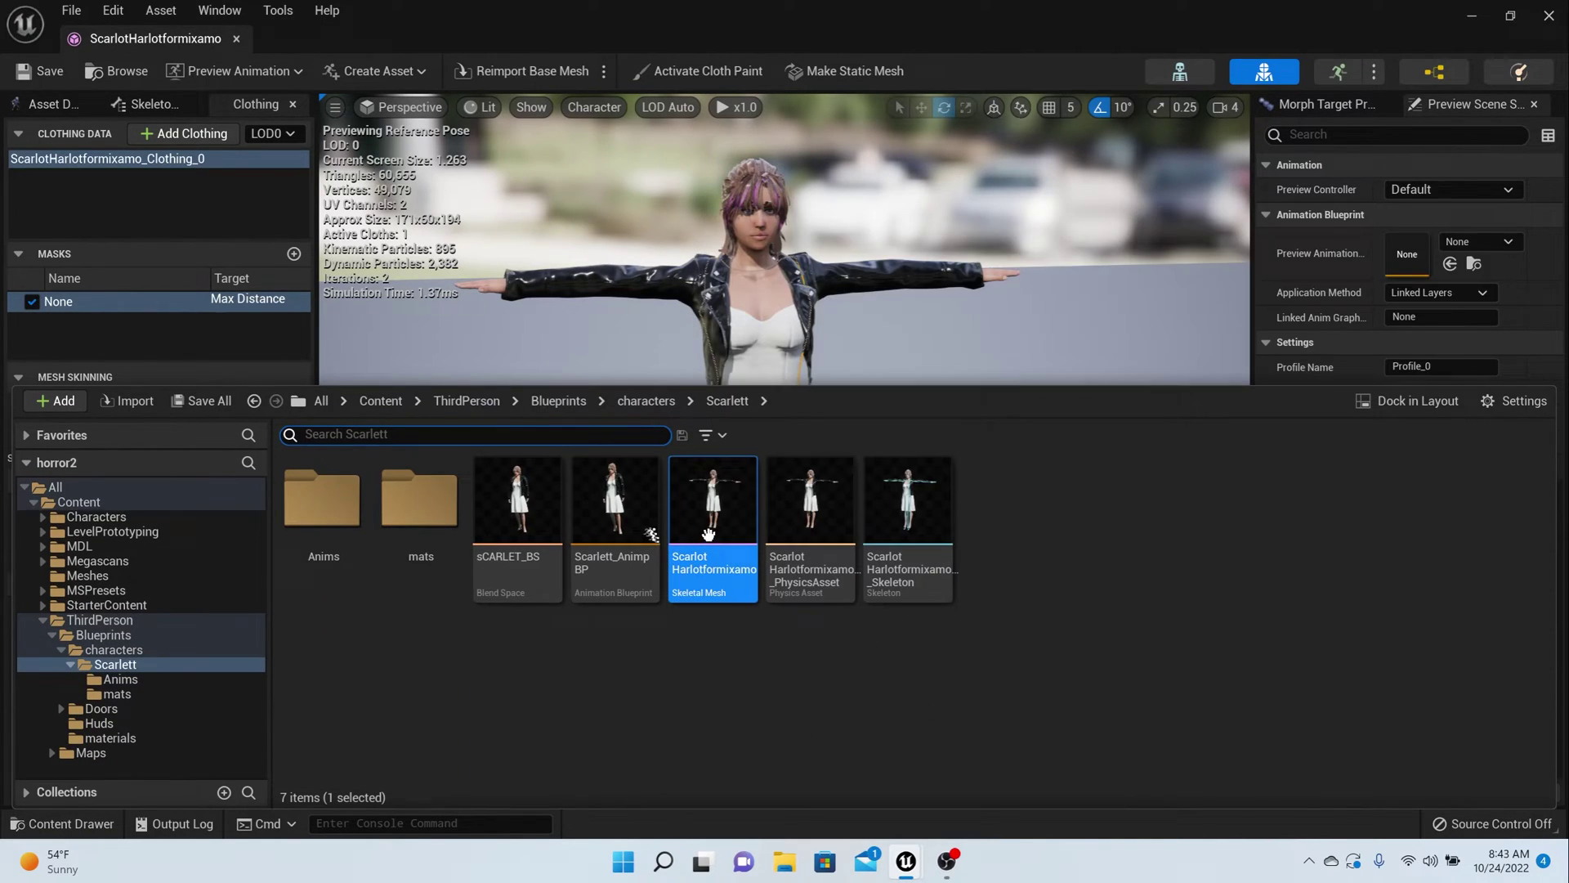
{"action": "left_click", "coordinate": [802, 498]}
{"action": "double_click", "coordinate": [802, 498]}
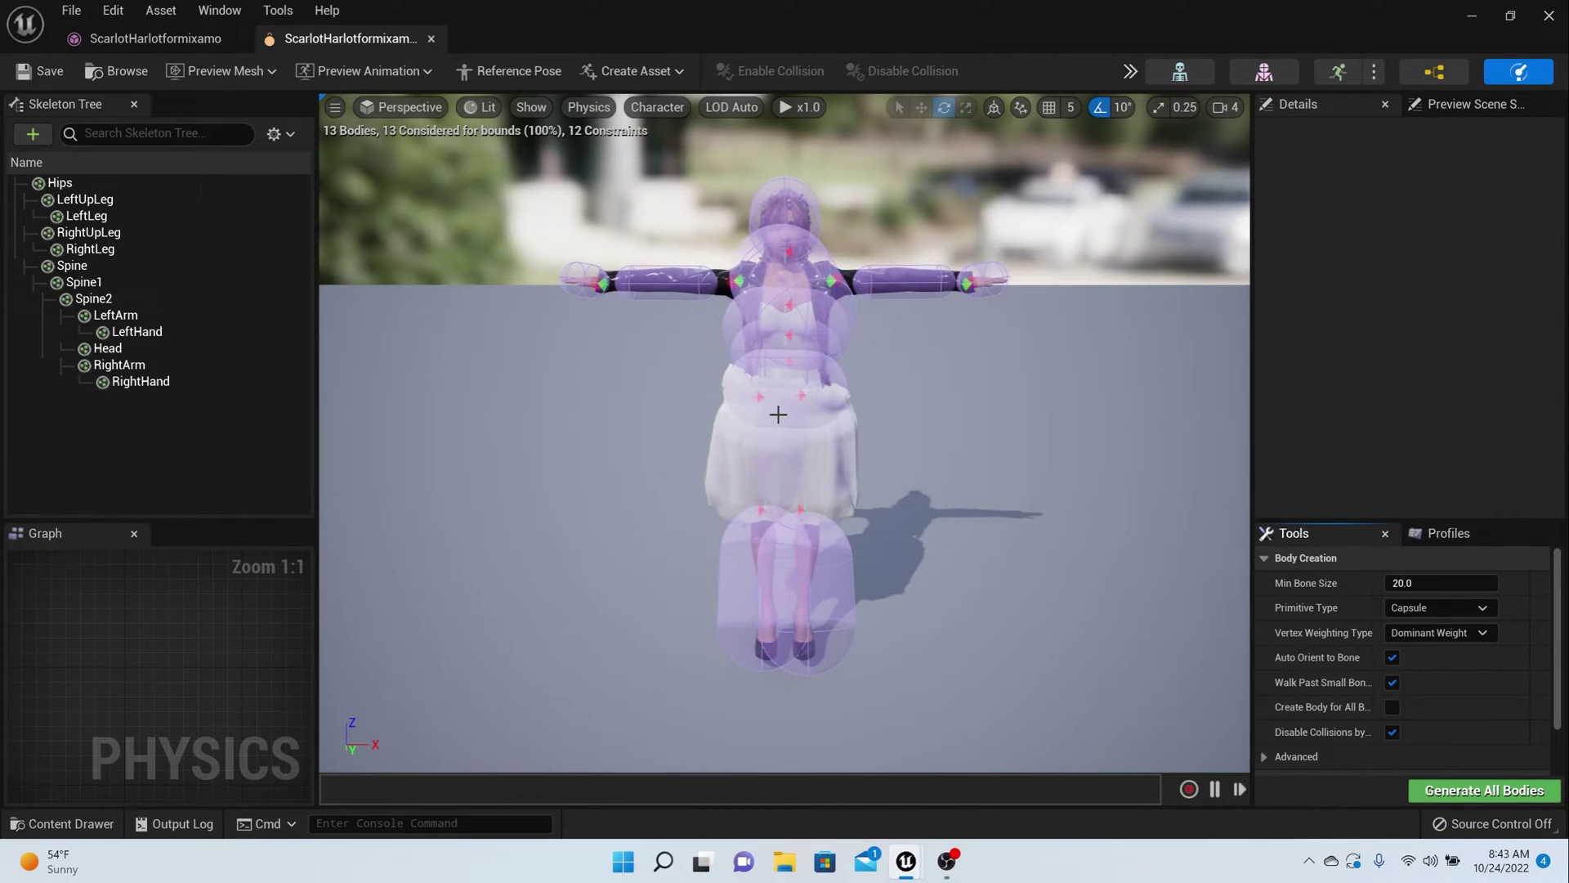
Scale the Hips collision capsule down along its length until it is roughly a sphere around the pelvis
{"action": "scroll", "coordinate": [800, 386], "scroll_direction": "up", "scroll_amount": 5}
{"action": "scroll", "coordinate": [800, 386], "scroll_direction": "down", "scroll_amount": 3}
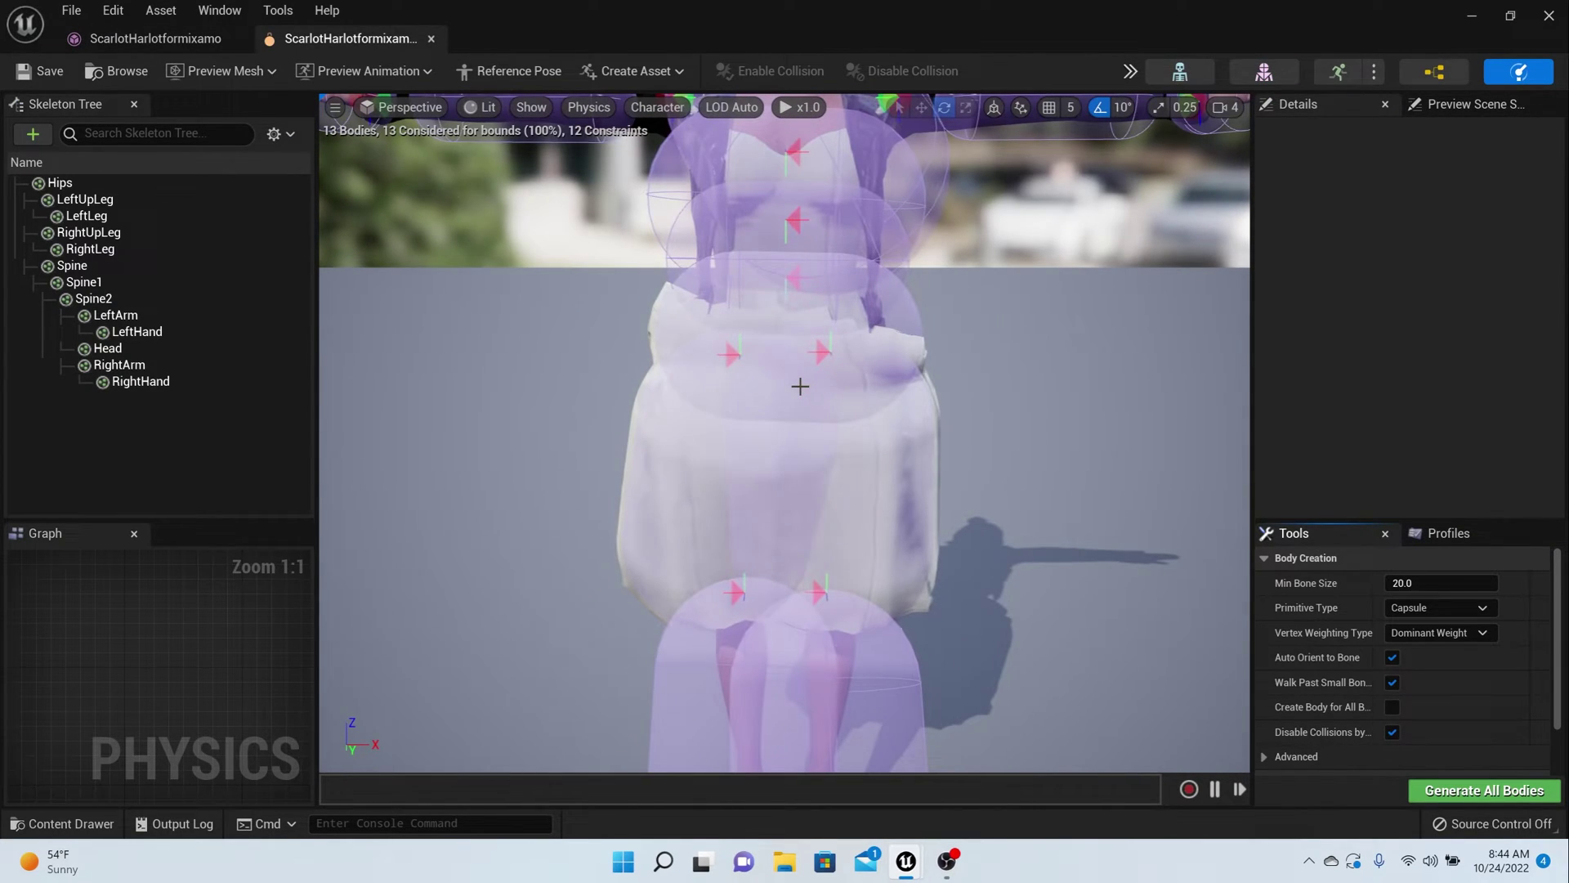
{"action": "left_click", "coordinate": [797, 374]}
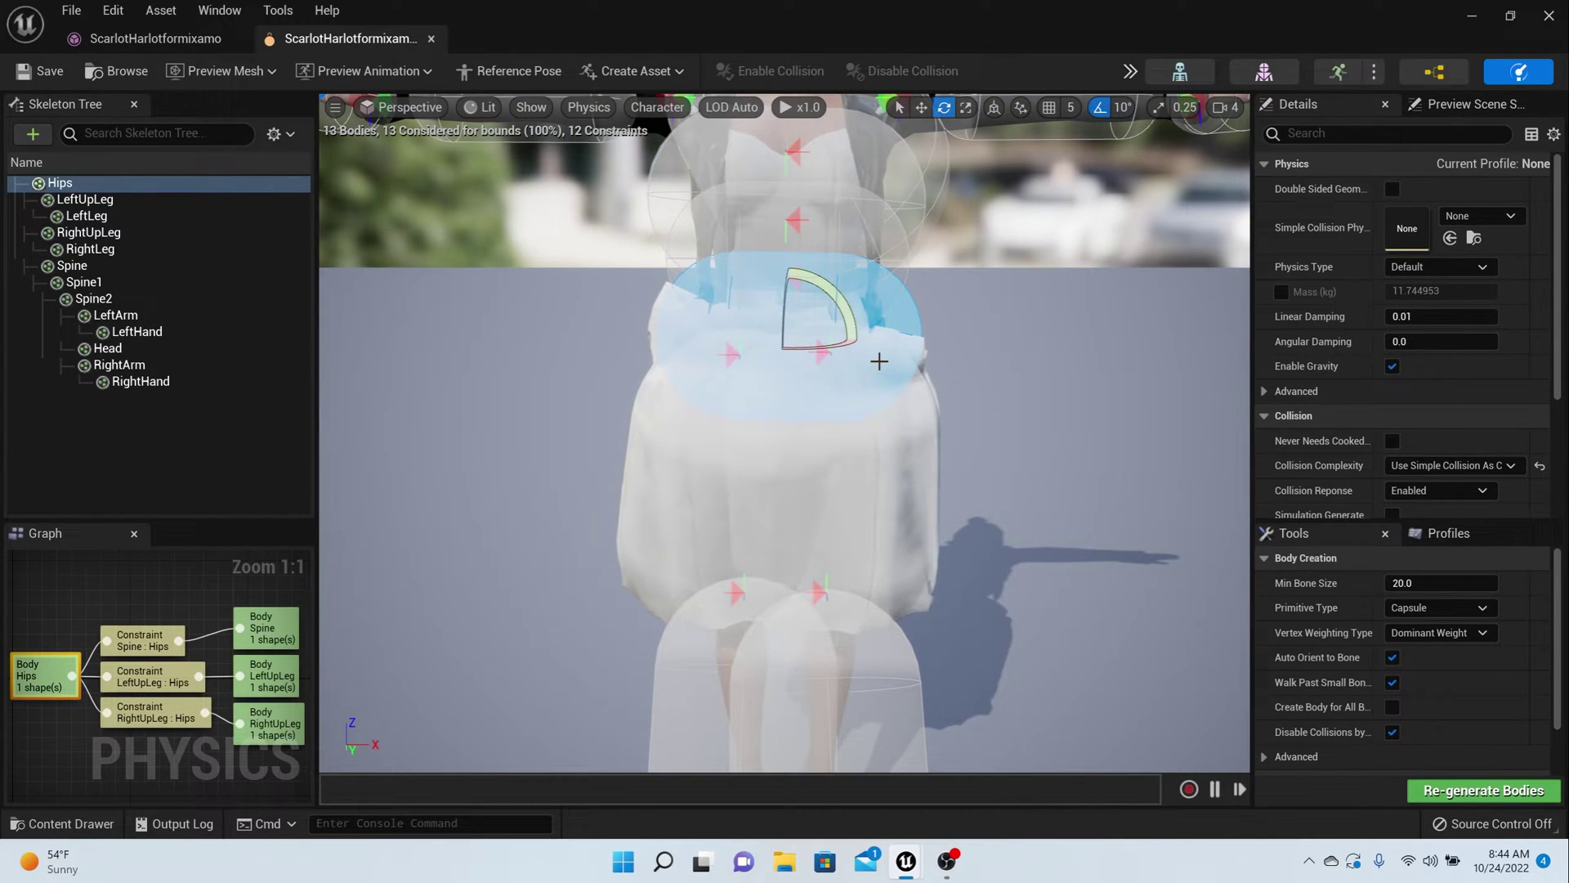
{"action": "key", "text": "r"}
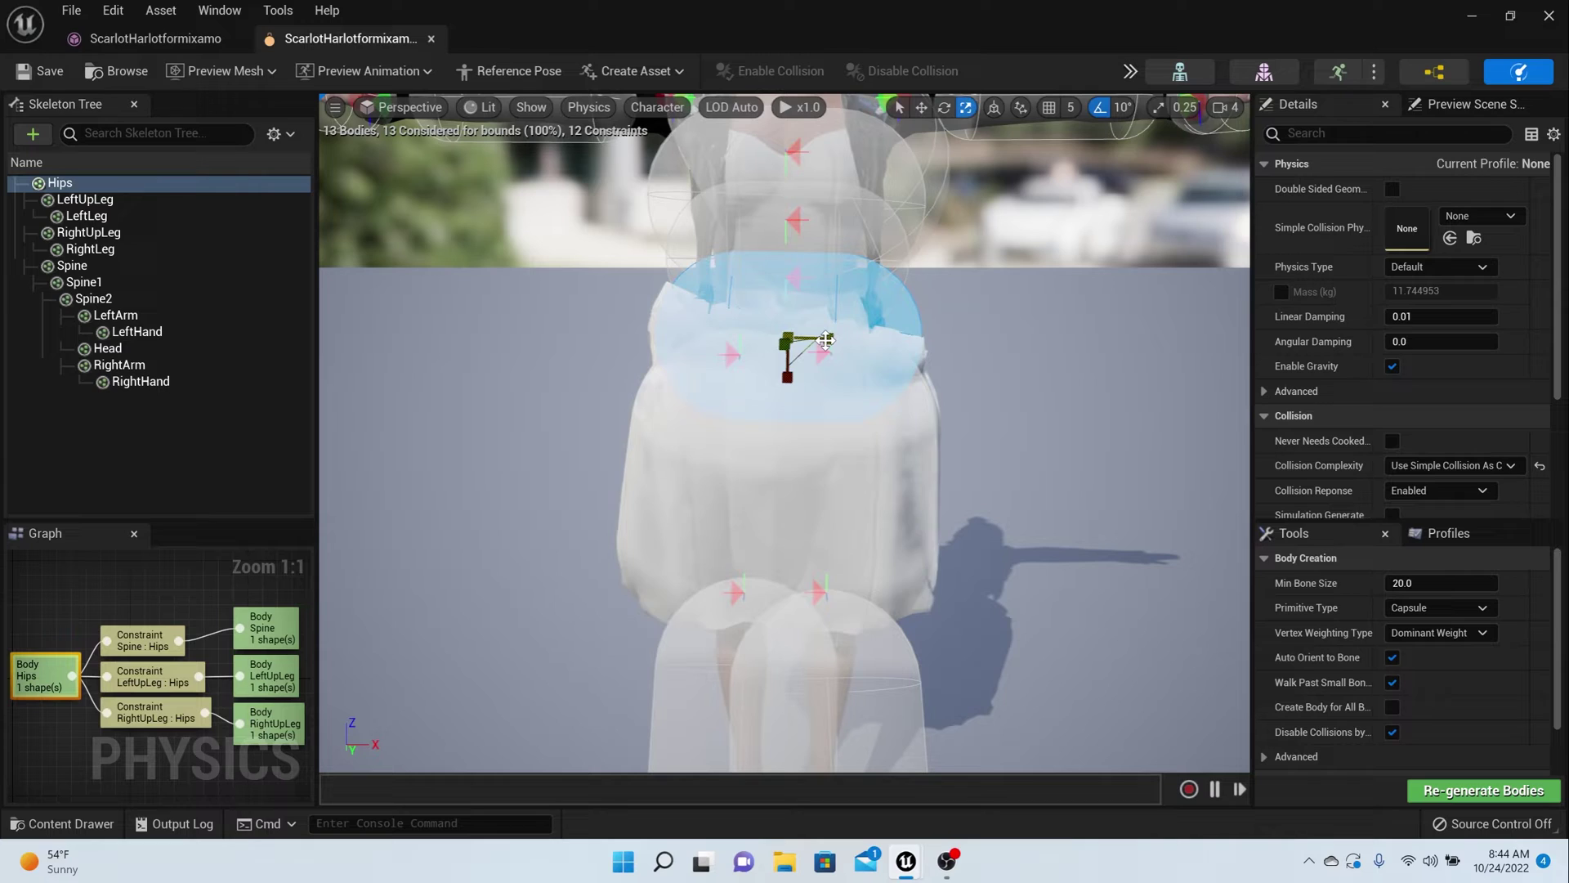
{"action": "left_click_drag", "start_coordinate": [826, 340], "coordinate": [779, 340]}
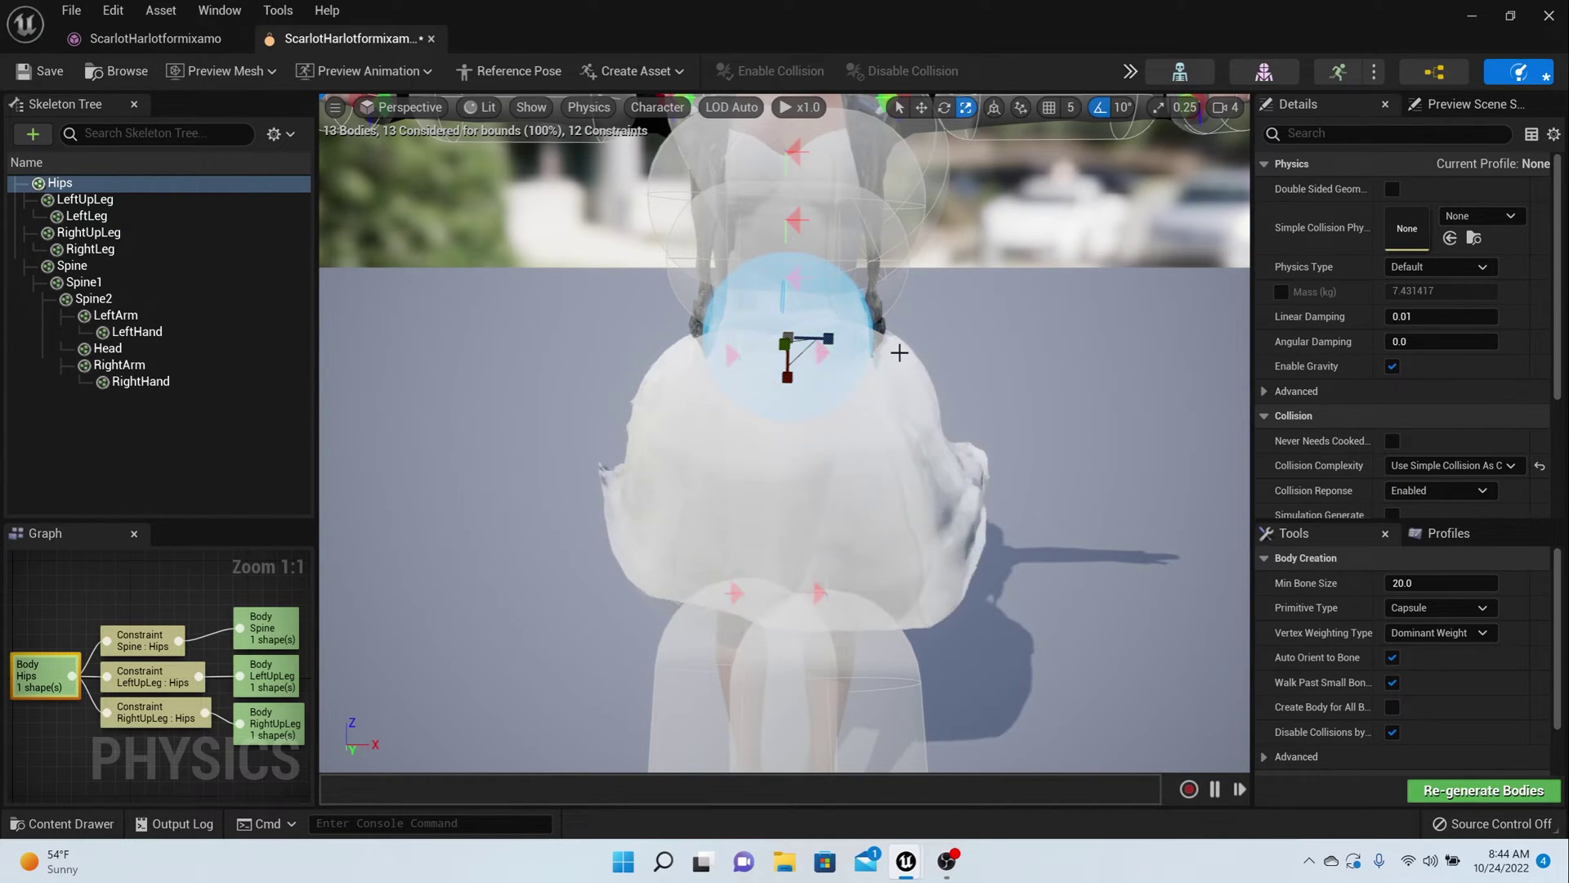
Scale down the thickness of the LeftUpLeg and RightUpLeg collision capsules so they fit closer to the thighs
{"action": "left_click", "coordinate": [874, 437]}
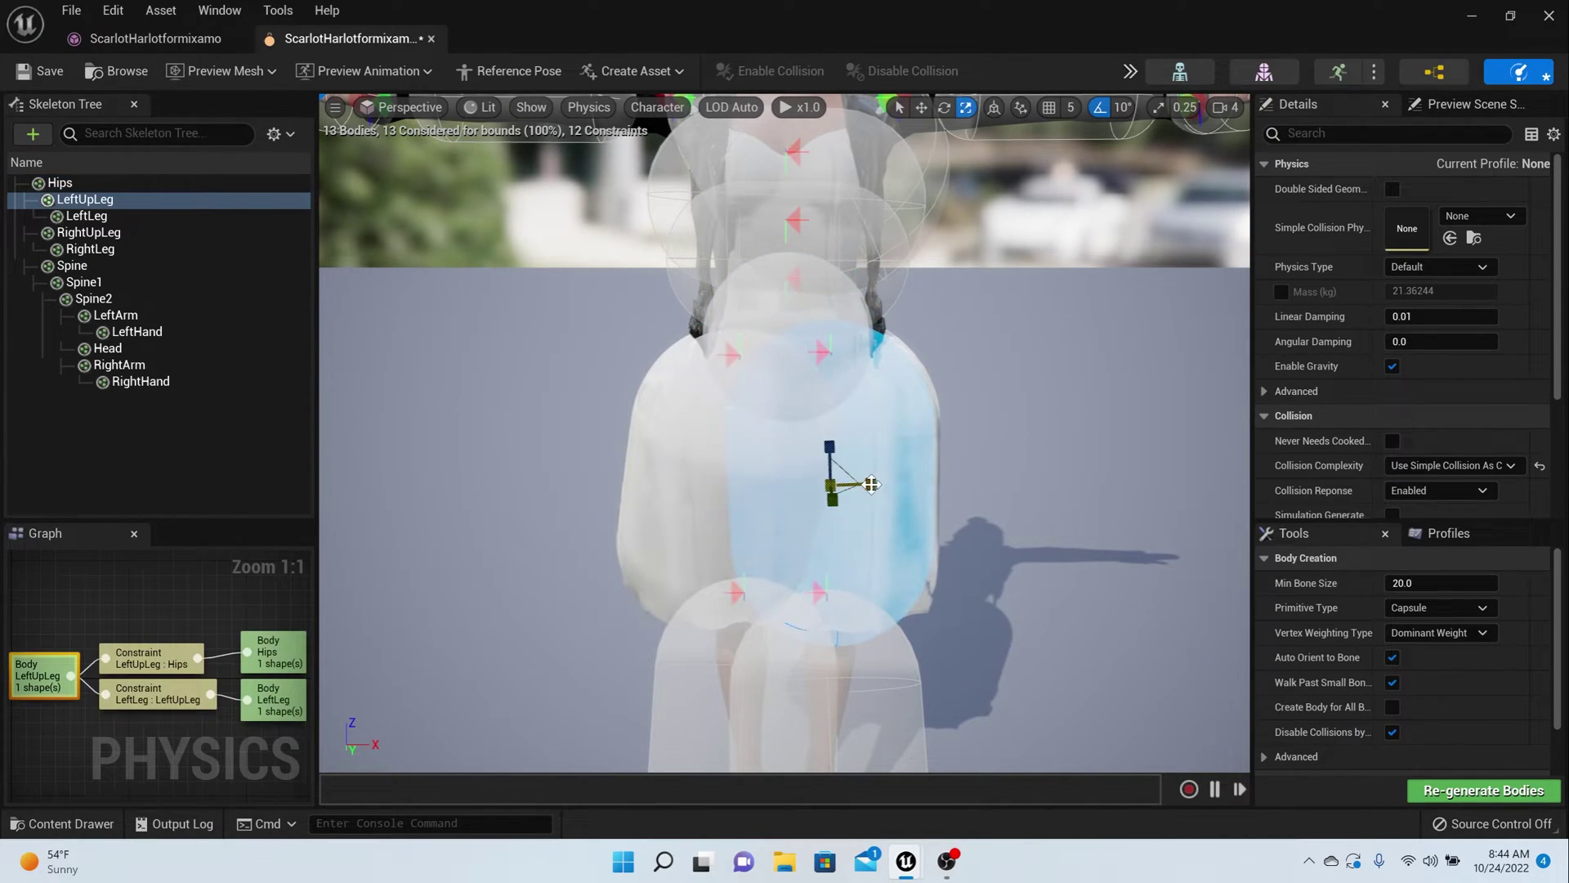
{"action": "left_click_drag", "start_coordinate": [871, 484], "coordinate": [898, 465]}
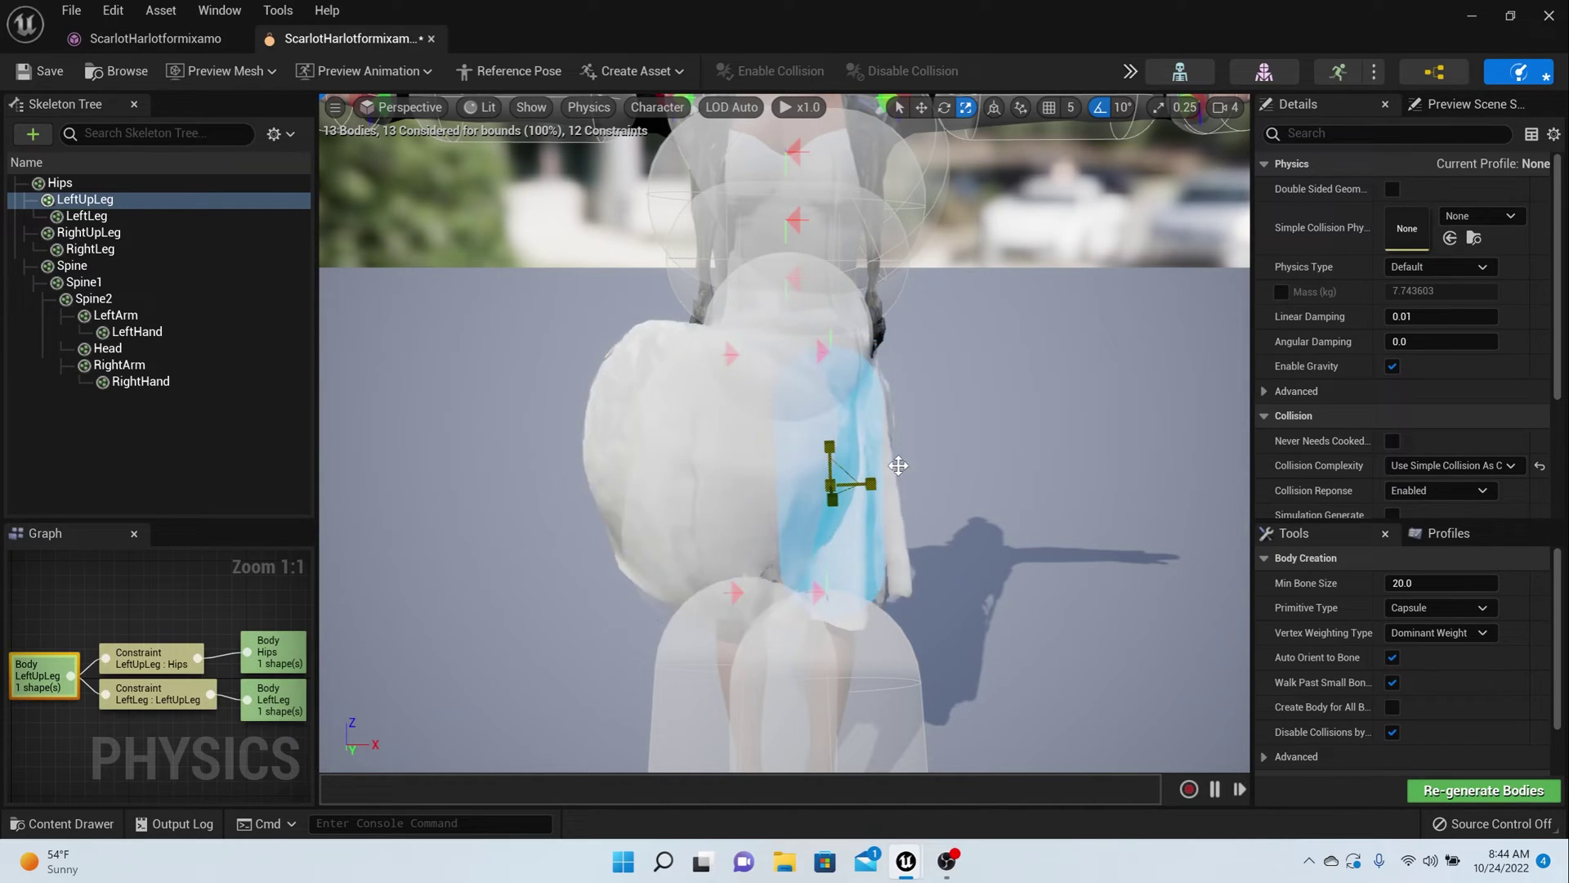
{"action": "left_click", "coordinate": [772, 499]}
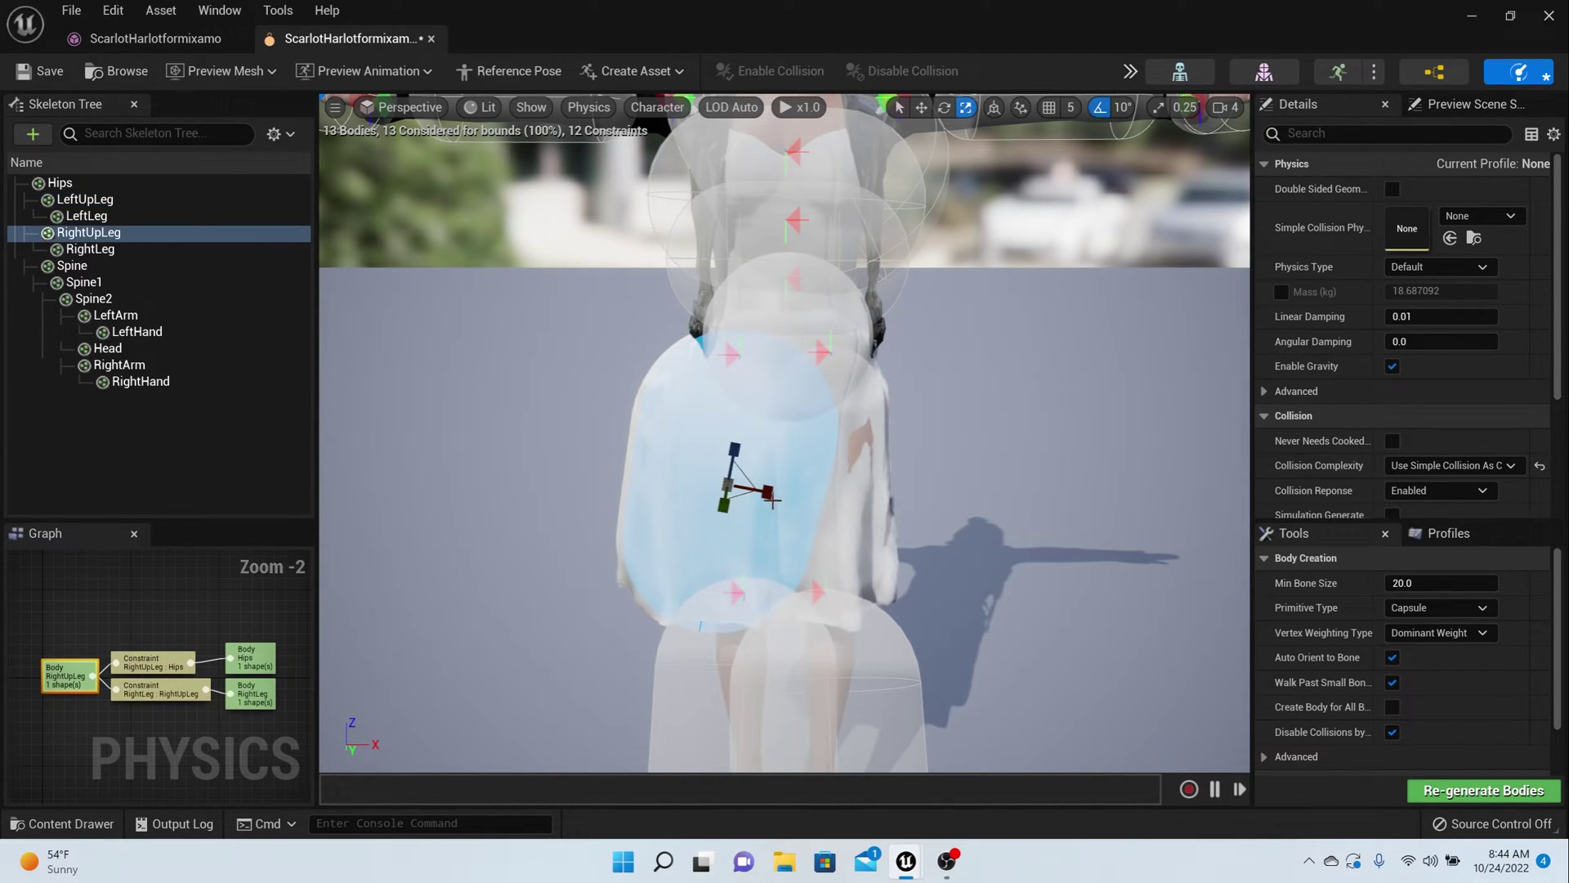
{"action": "left_click_drag", "start_coordinate": [772, 494], "coordinate": [784, 485]}
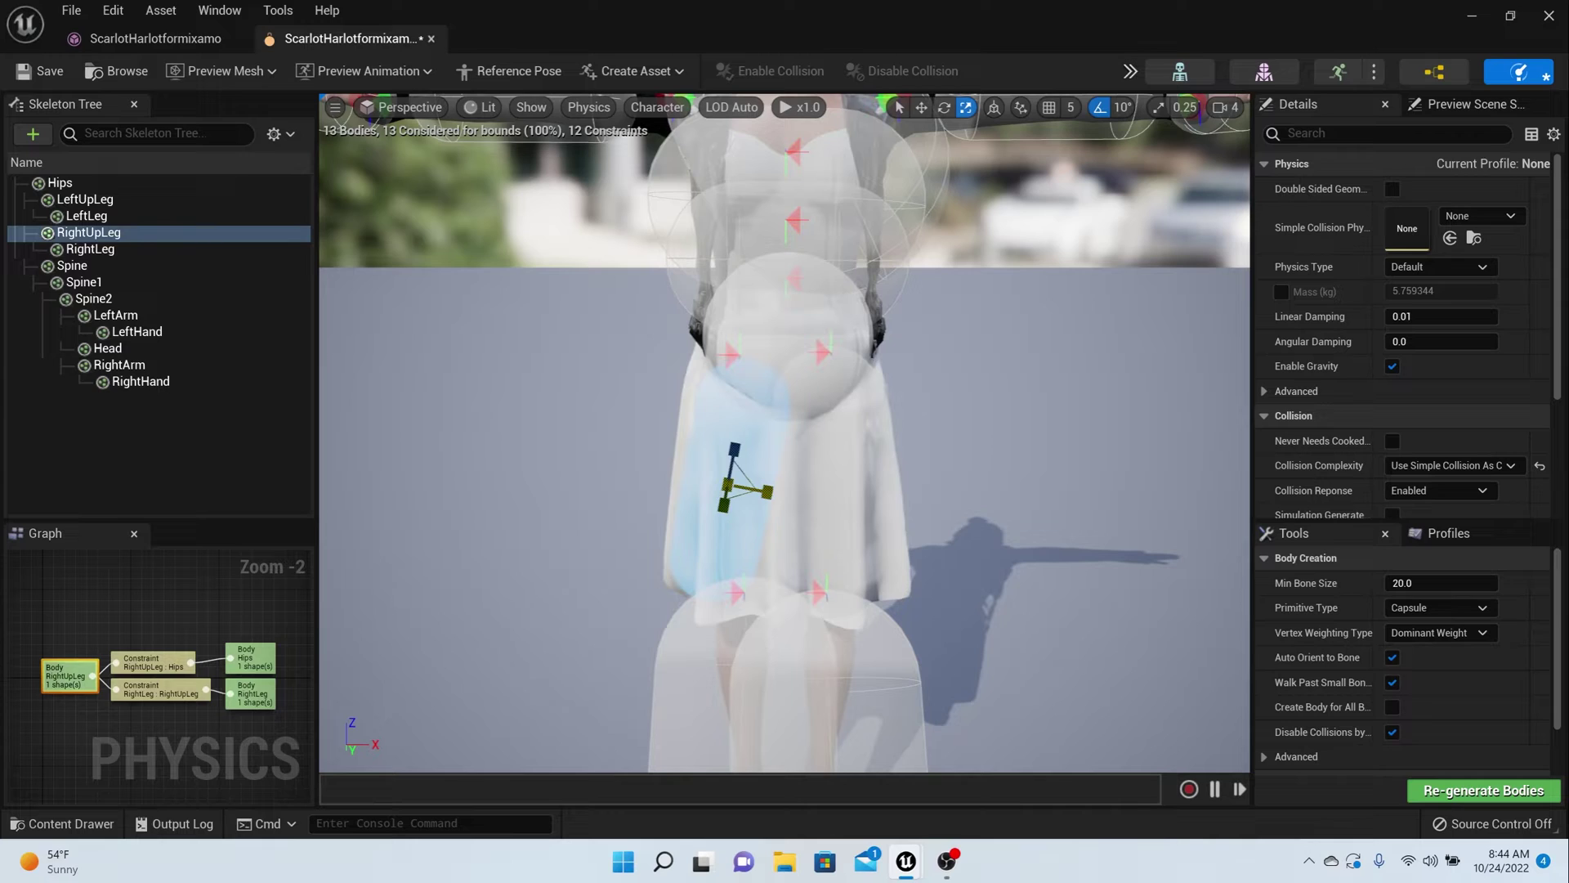
Readjust the thickness of the LeftUpLeg collision capsule around the thigh
{"action": "left_click", "coordinate": [860, 481]}
{"action": "left_click_drag", "start_coordinate": [859, 481], "coordinate": [965, 483]}
{"action": "scroll", "coordinate": [987, 477], "scroll_direction": "down", "scroll_amount": 3}
{"action": "middle_click_drag", "start_coordinate": [987, 477], "coordinate": [628, 624]}
{"action": "right_click_drag", "start_coordinate": [932, 477], "coordinate": [1054, 479]}
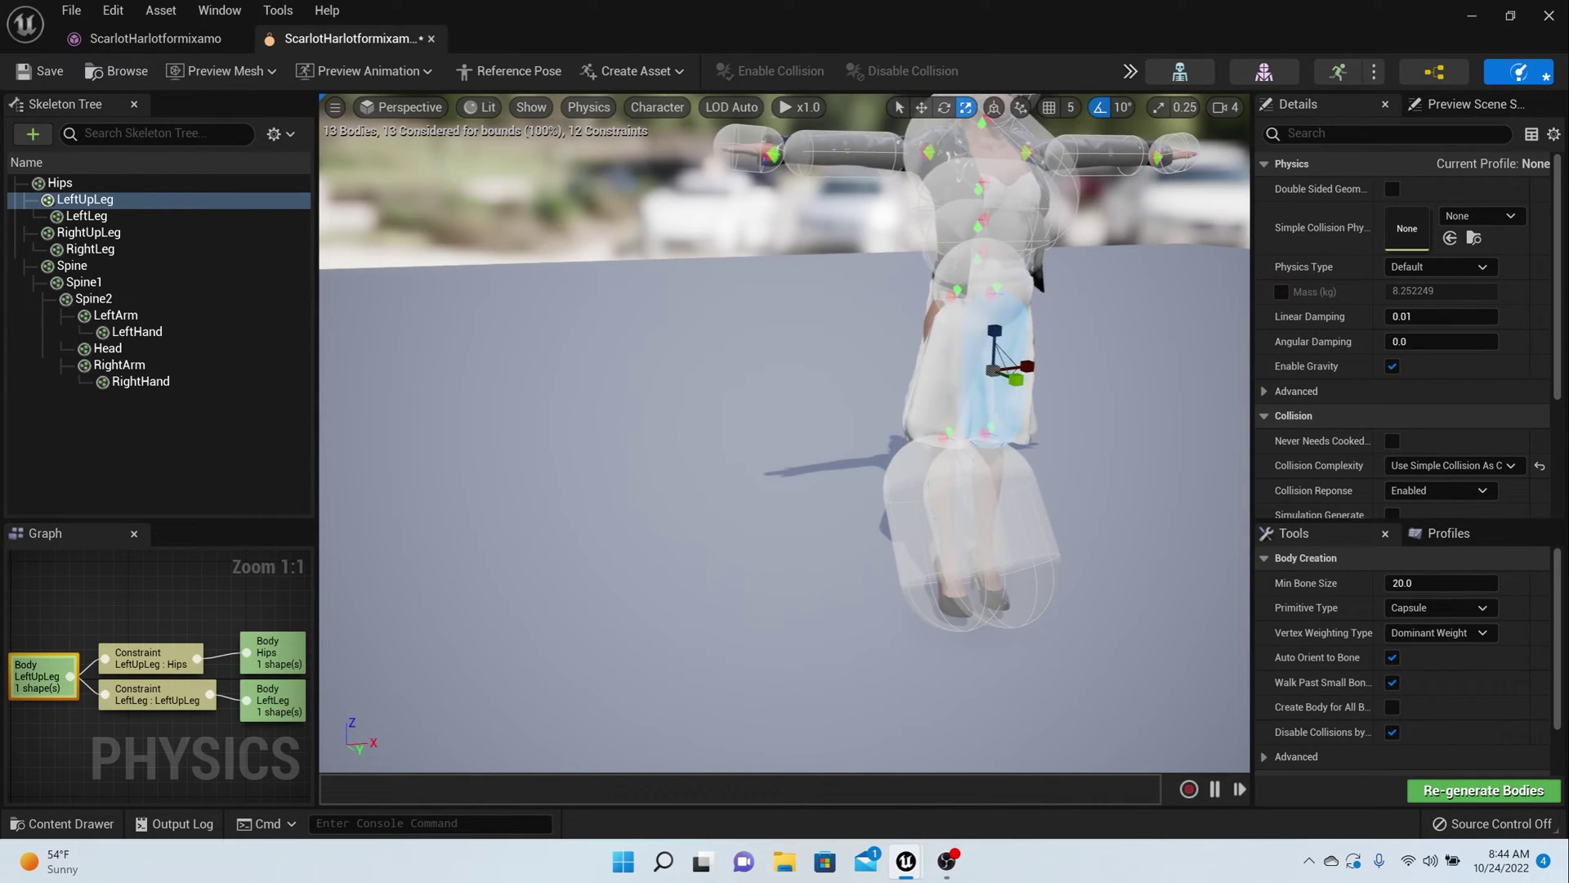
Widen the RightUpLeg collision capsule to roughly match the left thigh's capsule and check the fit from the front
{"action": "left_click", "coordinate": [957, 416]}
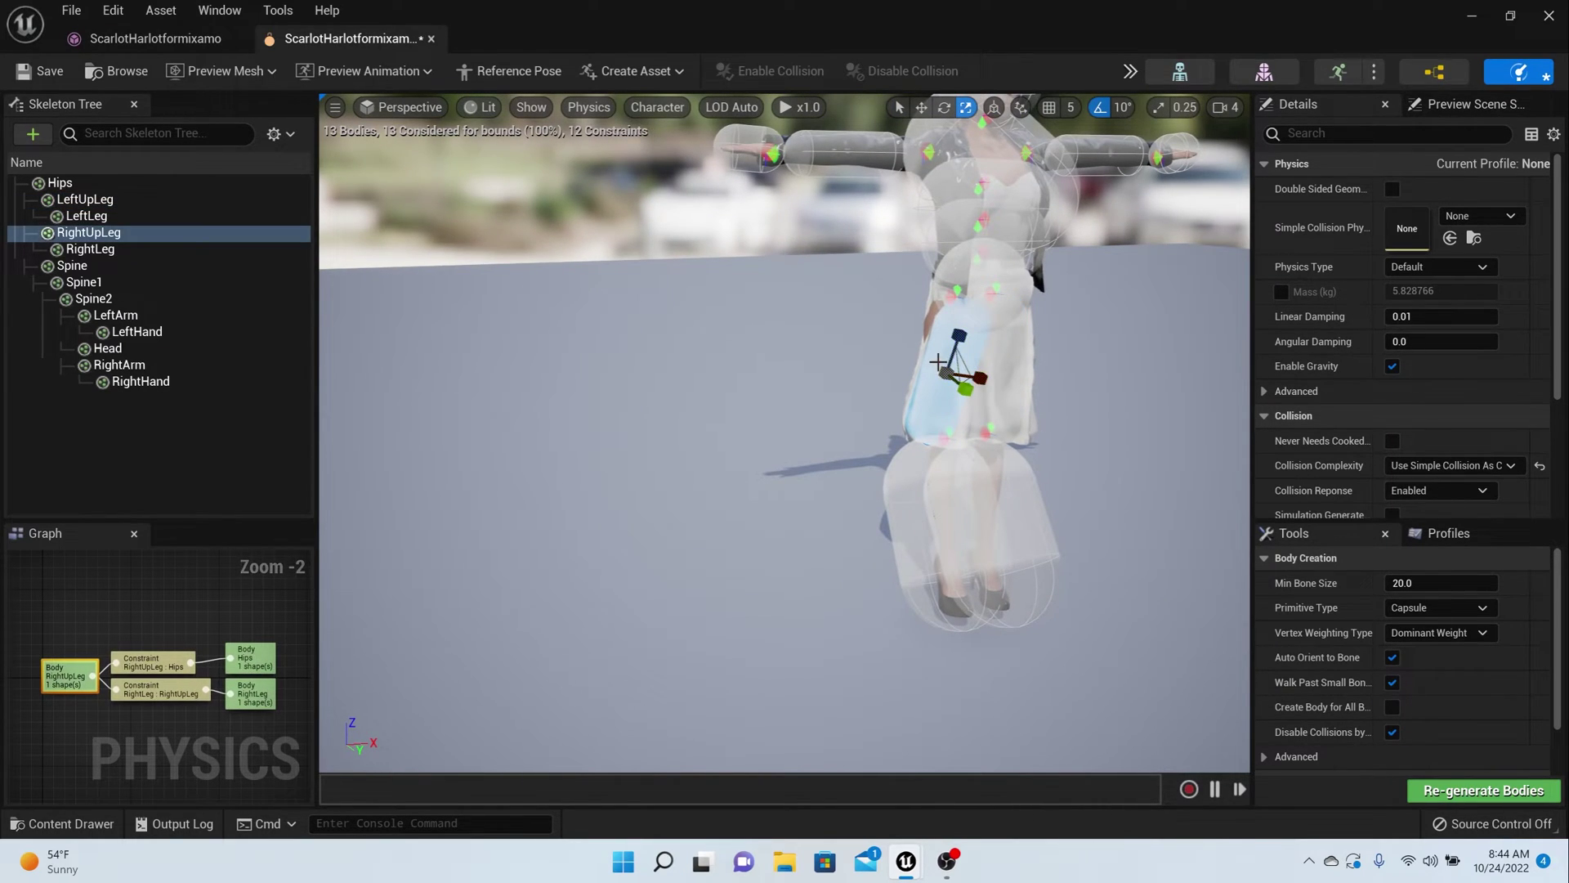
{"action": "key", "text": "e"}
{"action": "left_click_drag", "start_coordinate": [987, 338], "coordinate": [985, 369]}
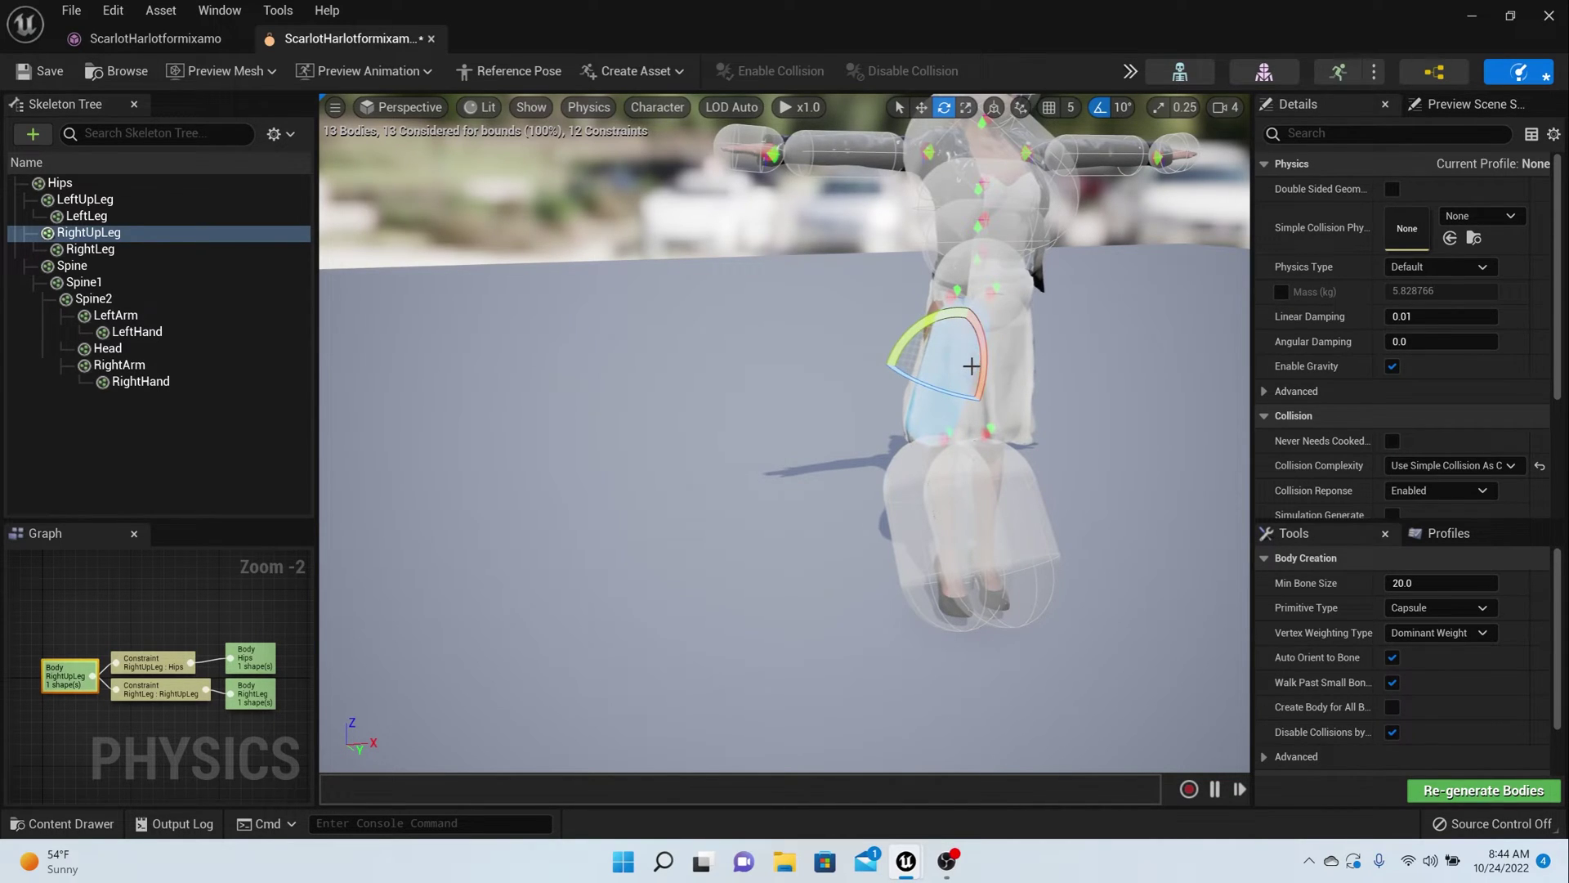
{"action": "key", "text": "r"}
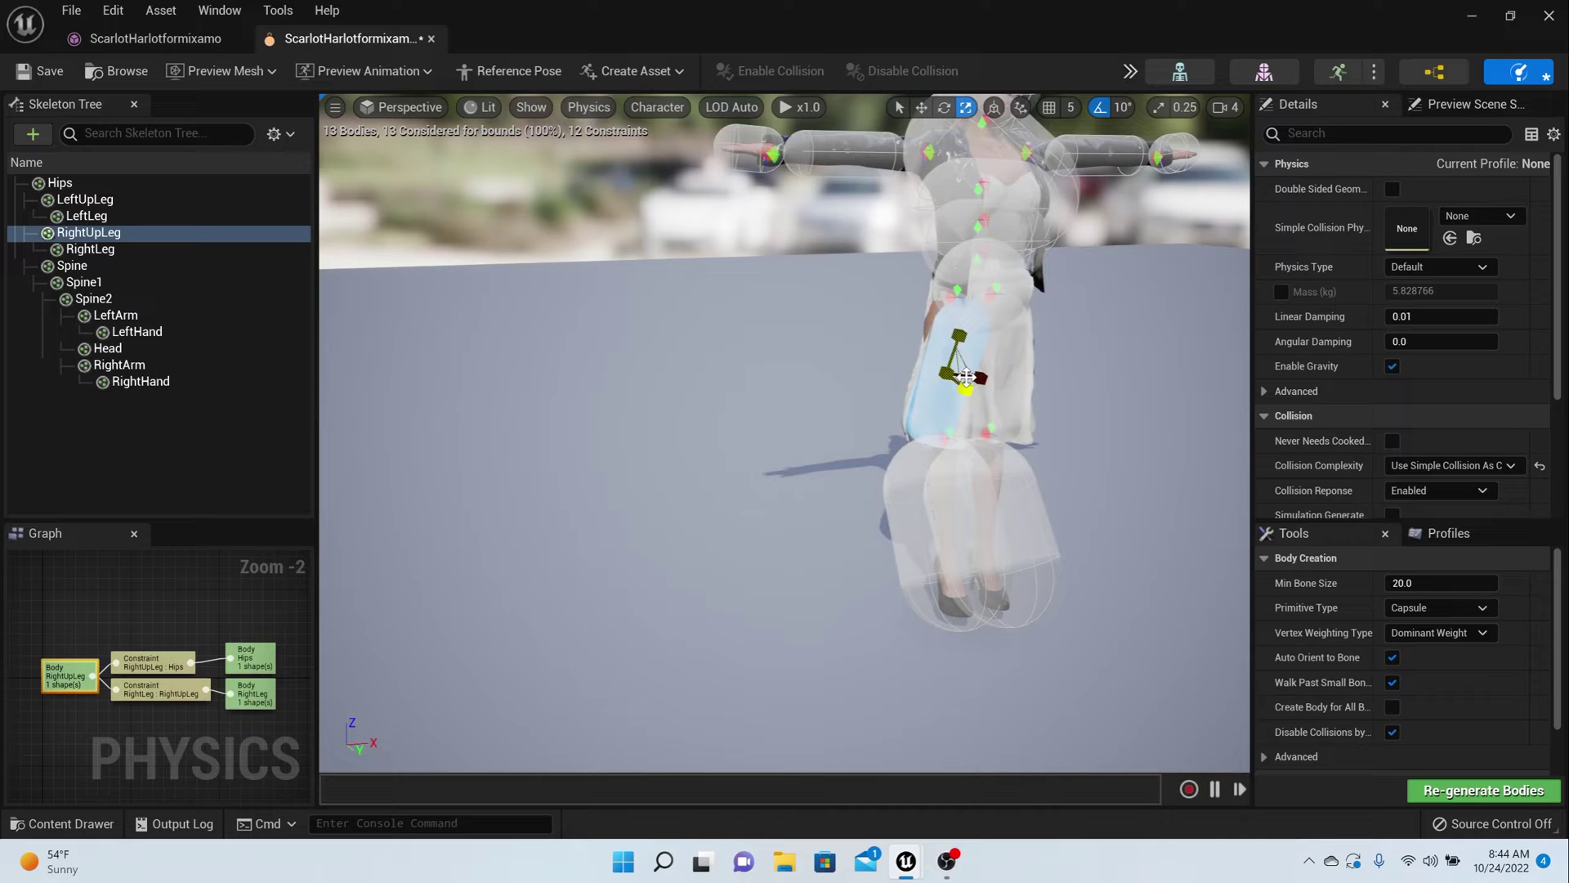
{"action": "mouse_move", "coordinate": [978, 377]}
{"action": "left_mouse_down"}
{"action": "mouse_move", "coordinate": [980, 411]}
{"action": "mouse_move", "coordinate": [992, 371]}
{"action": "left_mouse_up"}
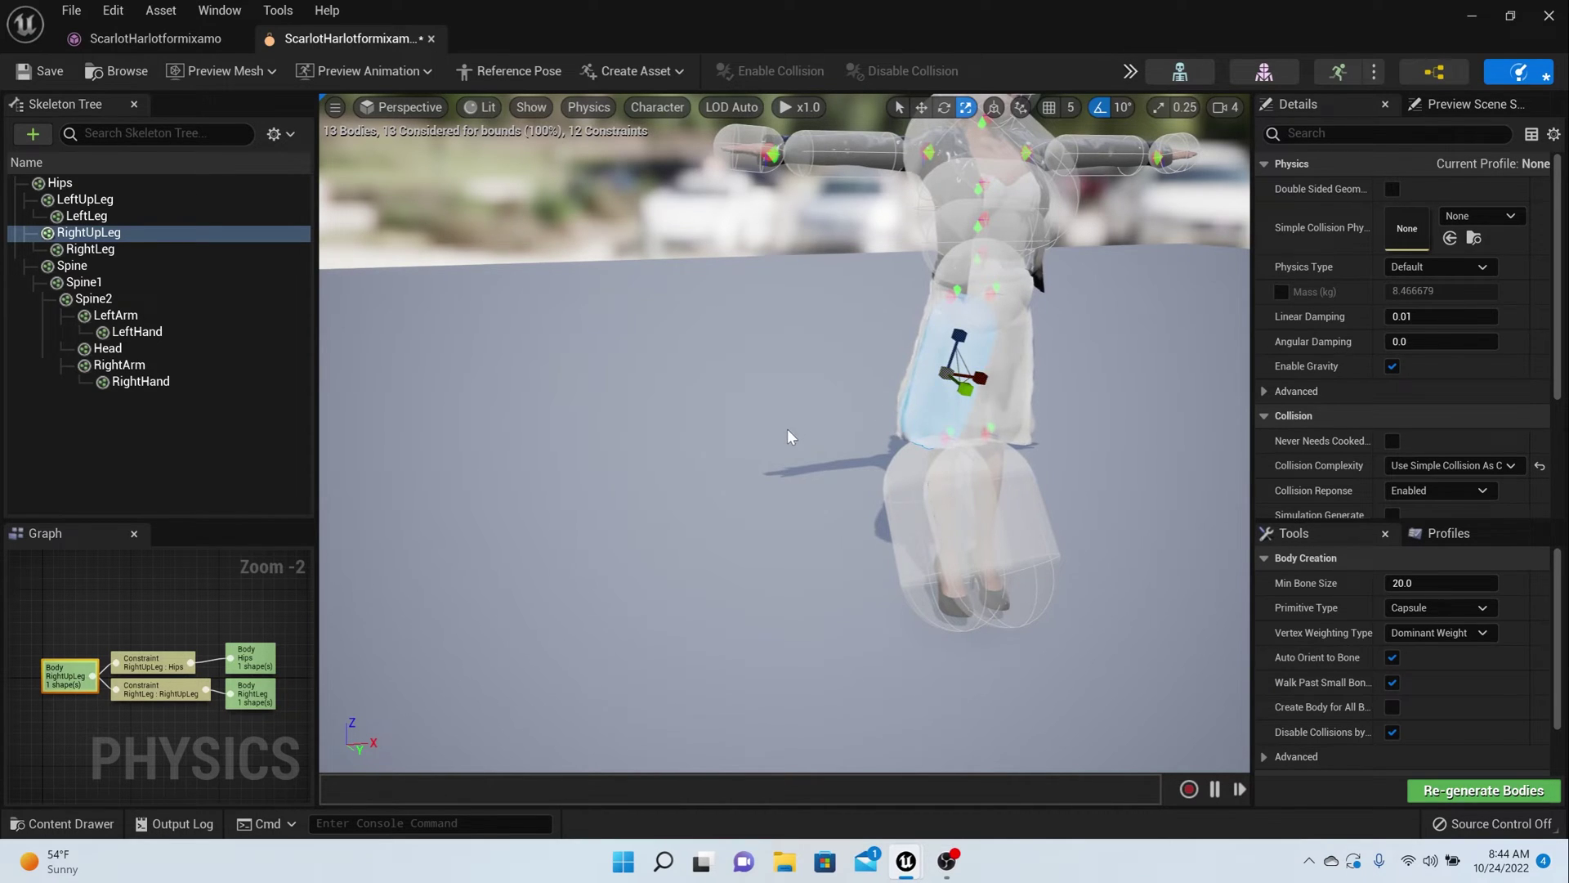
{"action": "mouse_move", "coordinate": [787, 430]}
{"action": "right_mouse_down"}
{"action": "mouse_move", "coordinate": [1021, 417]}
{"action": "mouse_move", "coordinate": [764, 421]}
{"action": "mouse_move", "coordinate": [809, 416]}
{"action": "right_mouse_up"}
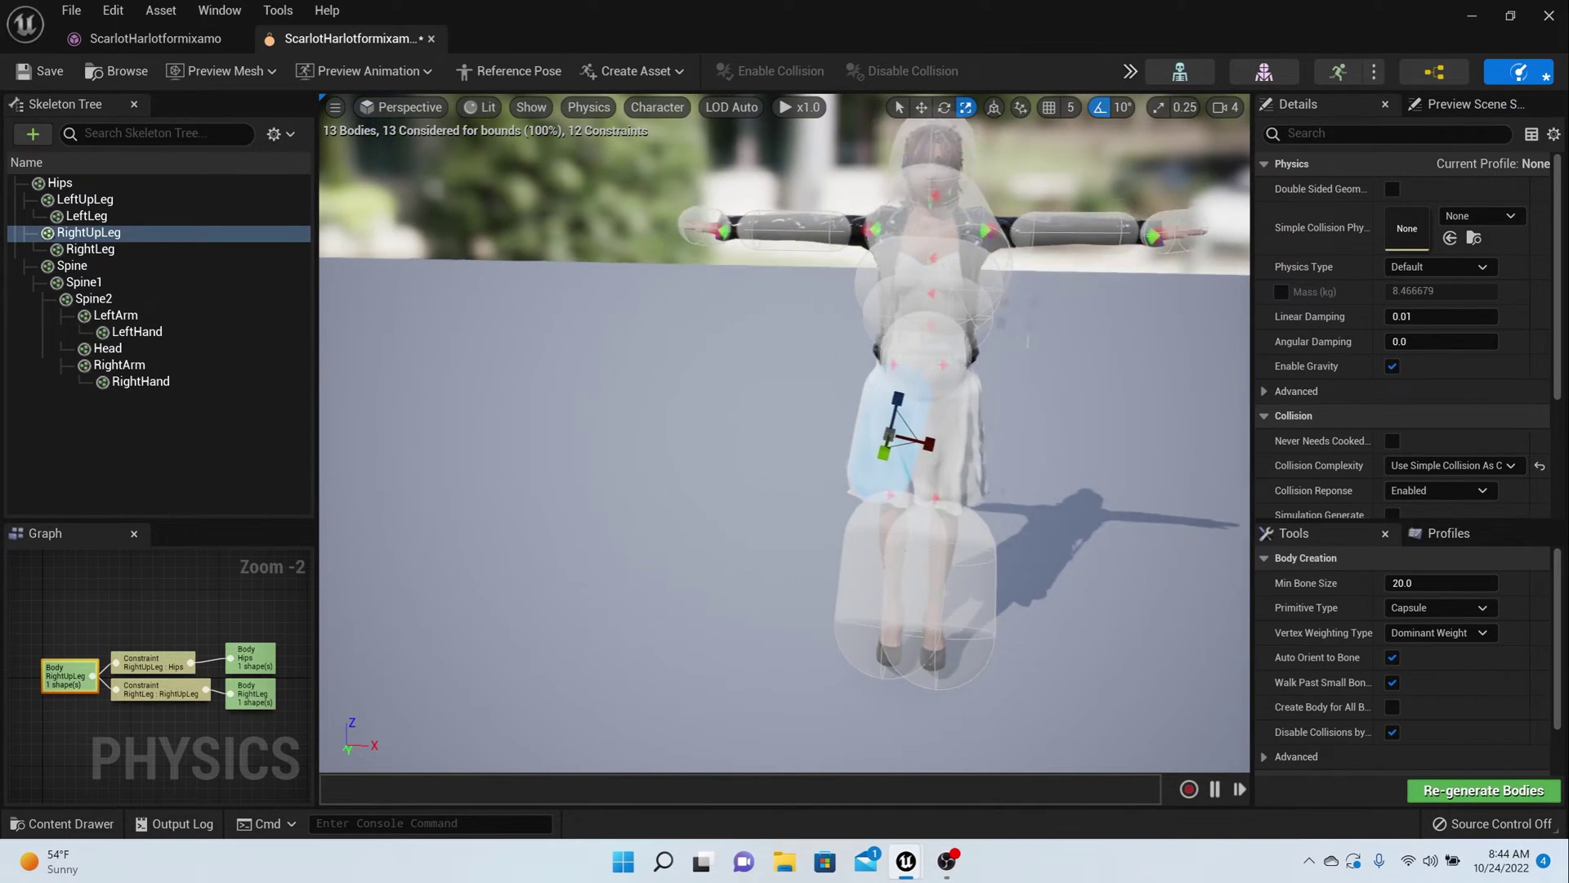
{"action": "middle_click_drag", "start_coordinate": [784, 433], "coordinate": [848, 444]}
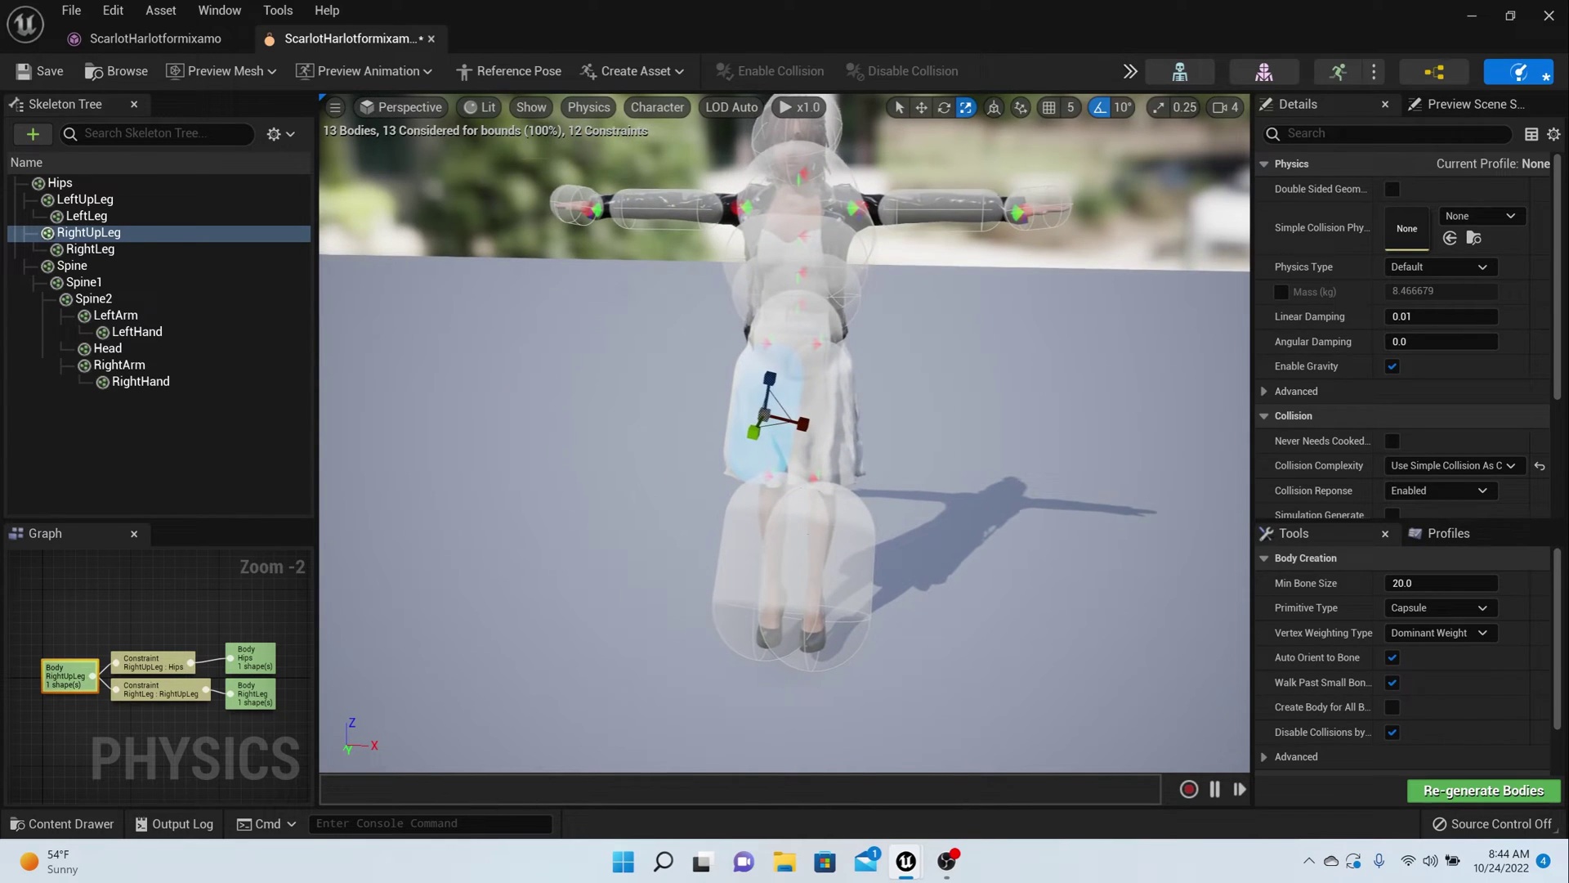
{"action": "left_click_drag", "start_coordinate": [764, 442], "coordinate": [453, 237], "text": "alt"}
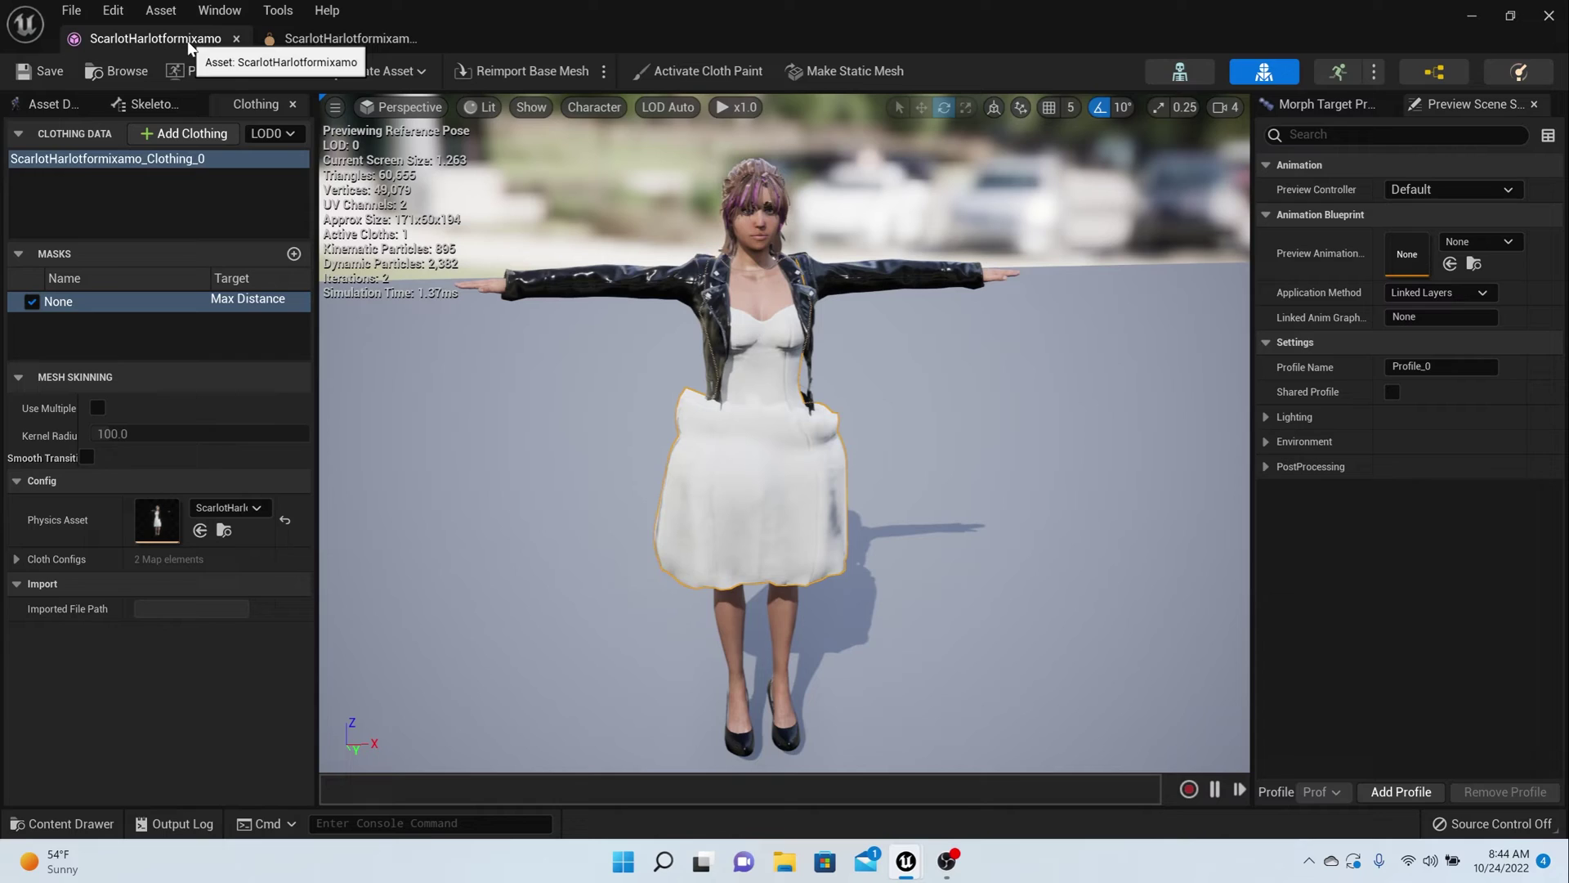
Save the skeletal mesh, reopen ScarlotHarlotformixamo from the Scarlett folder and check how the skirt hangs from the front and side
{"action": "left_click", "coordinate": [27, 80]}
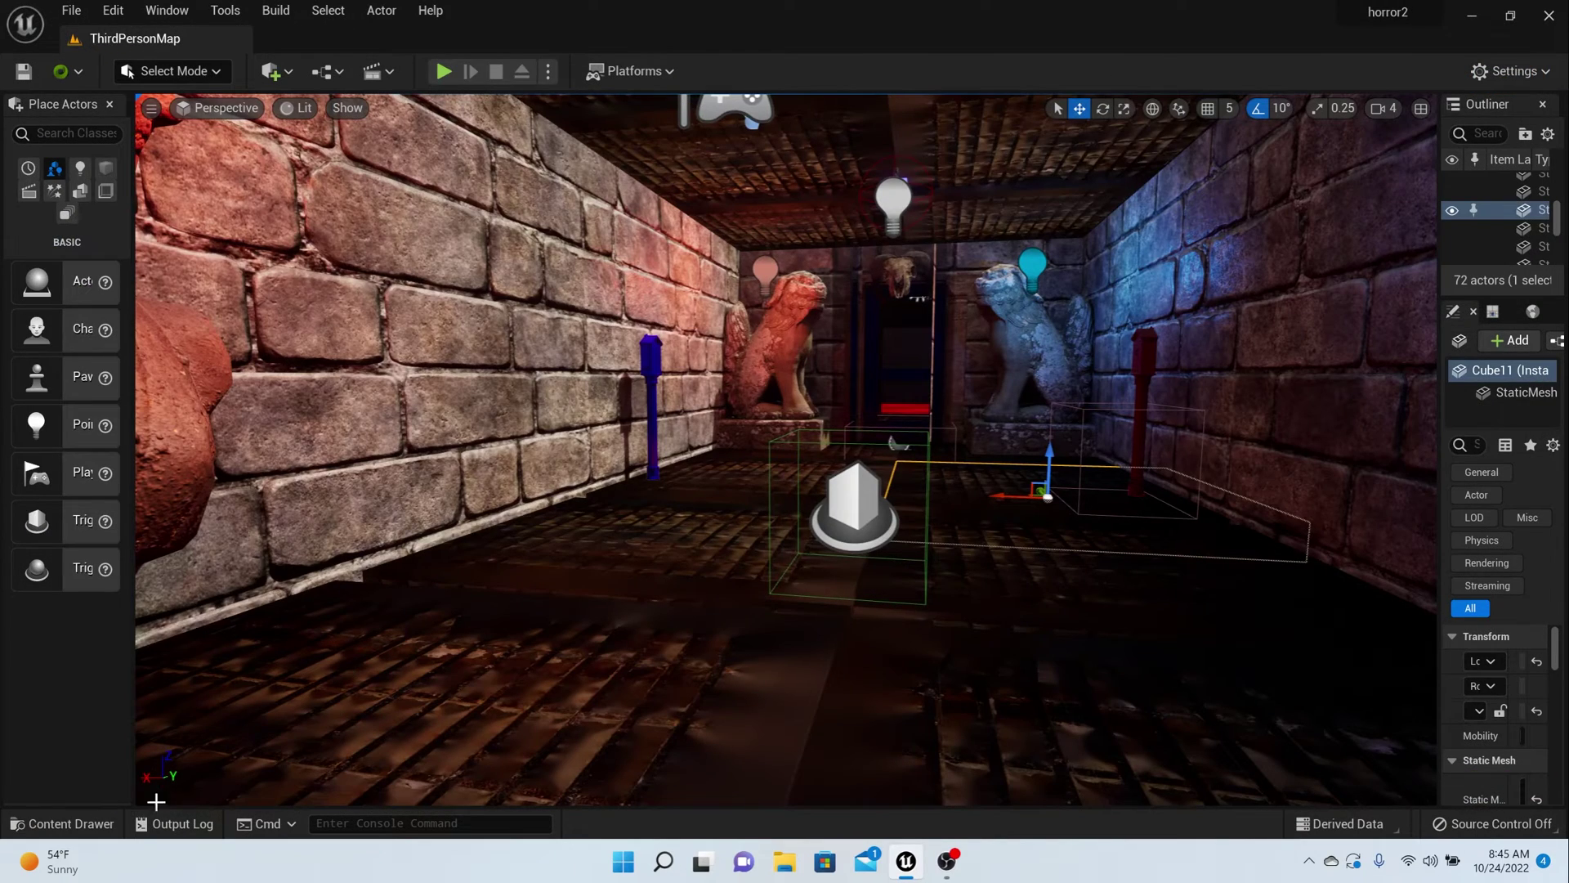
{"action": "left_click", "coordinate": [100, 815]}
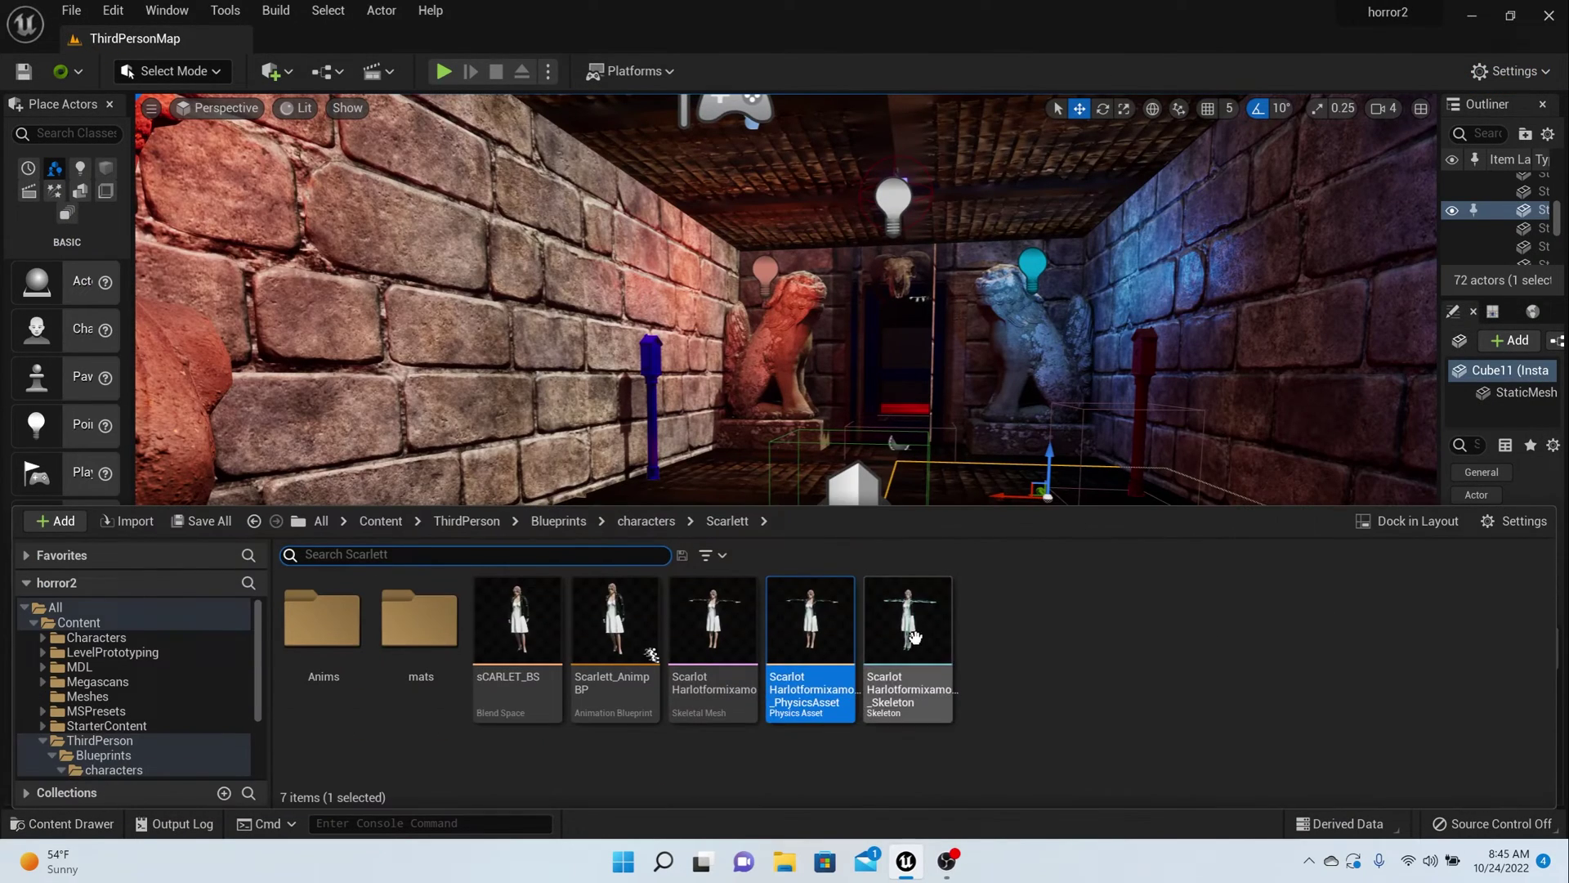
{"action": "double_click", "coordinate": [733, 629]}
{"action": "scroll", "coordinate": [792, 515], "scroll_direction": "up", "scroll_amount": 5}
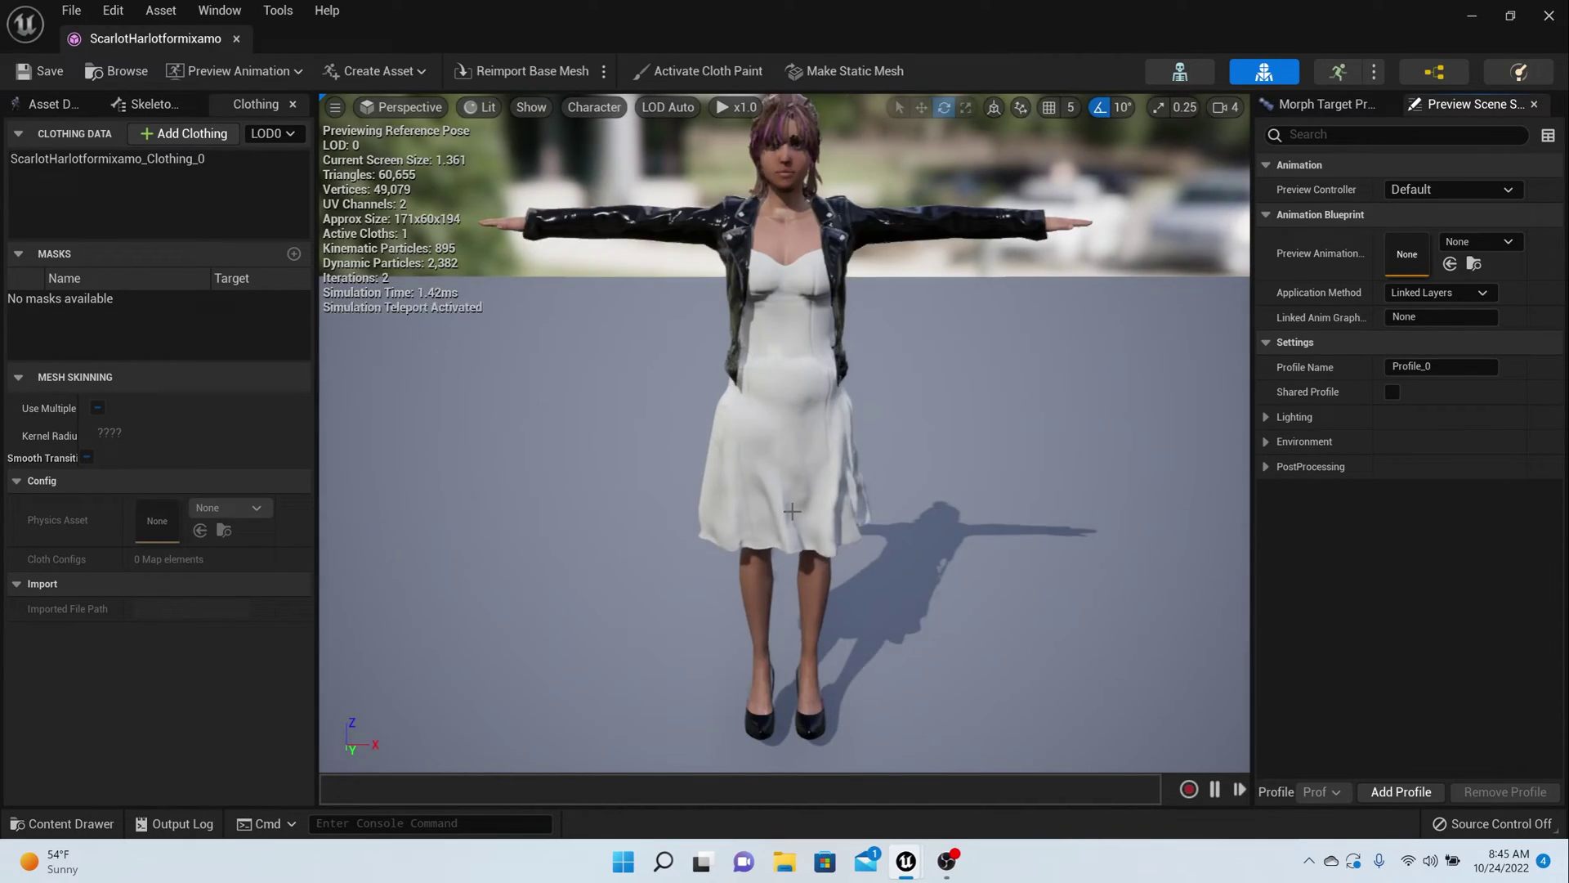
{"action": "middle_click_drag", "start_coordinate": [792, 515], "coordinate": [940, 469]}
{"action": "scroll", "coordinate": [801, 518], "scroll_direction": "up", "scroll_amount": 3}
{"action": "mouse_move", "coordinate": [802, 518]}
{"action": "right_mouse_down"}
{"action": "mouse_move", "coordinate": [719, 572]}
{"action": "mouse_move", "coordinate": [621, 482]}
{"action": "mouse_move", "coordinate": [572, 466]}
{"action": "mouse_move", "coordinate": [798, 512]}
{"action": "right_mouse_up"}
{"action": "scroll", "coordinate": [798, 512], "scroll_direction": "down", "scroll_amount": 4}
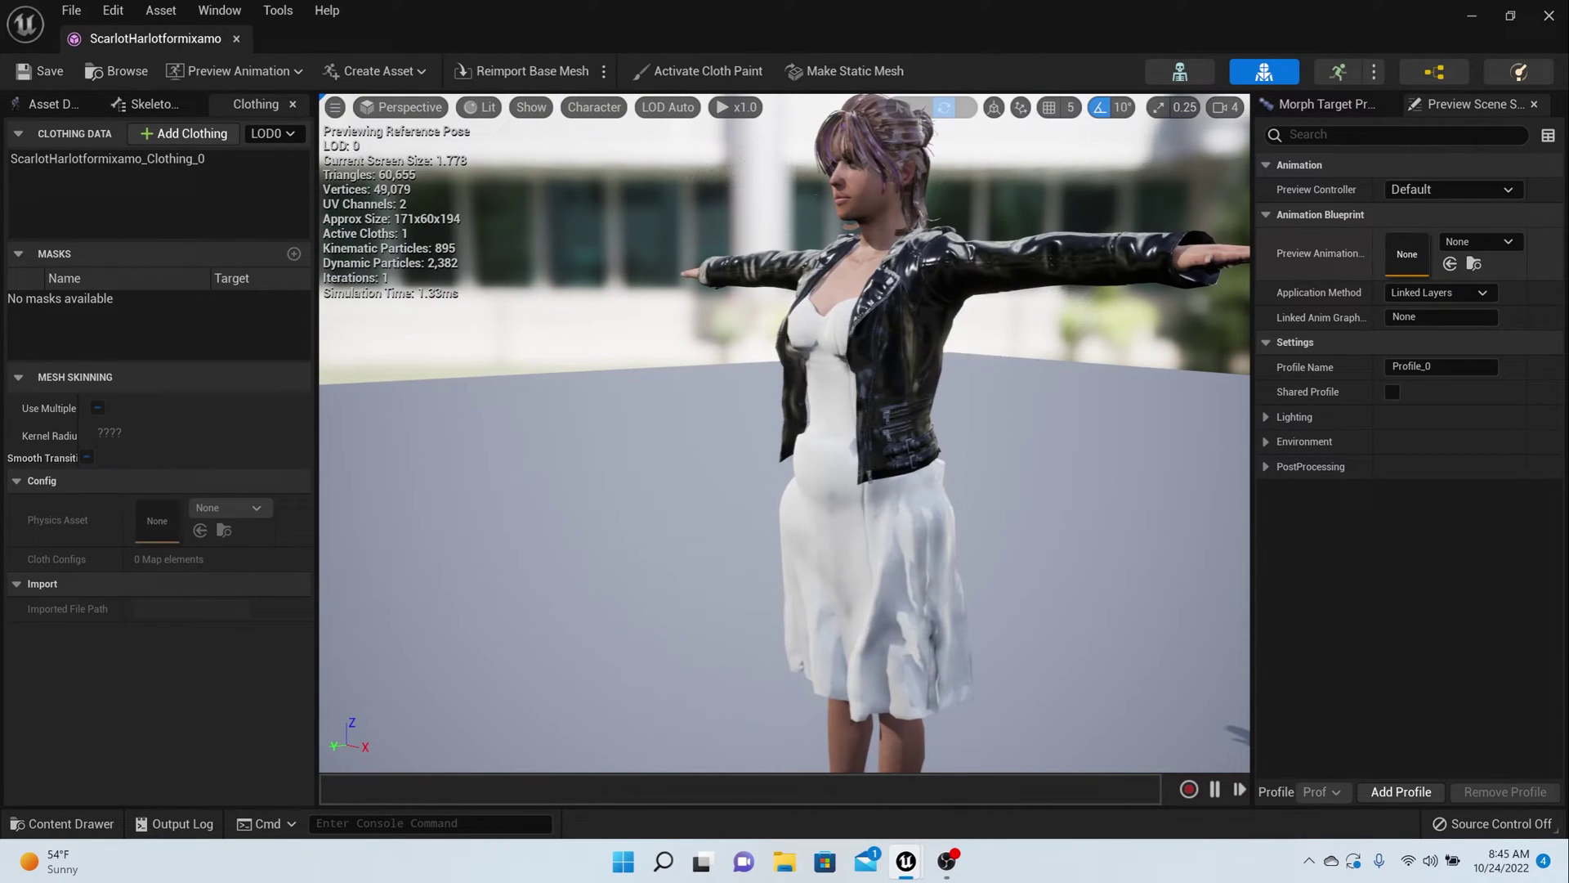
Open the mesh's physics asset and enlarge the thickness of the Hips collision body around the pelvis
{"action": "left_click", "coordinate": [1431, 80]}
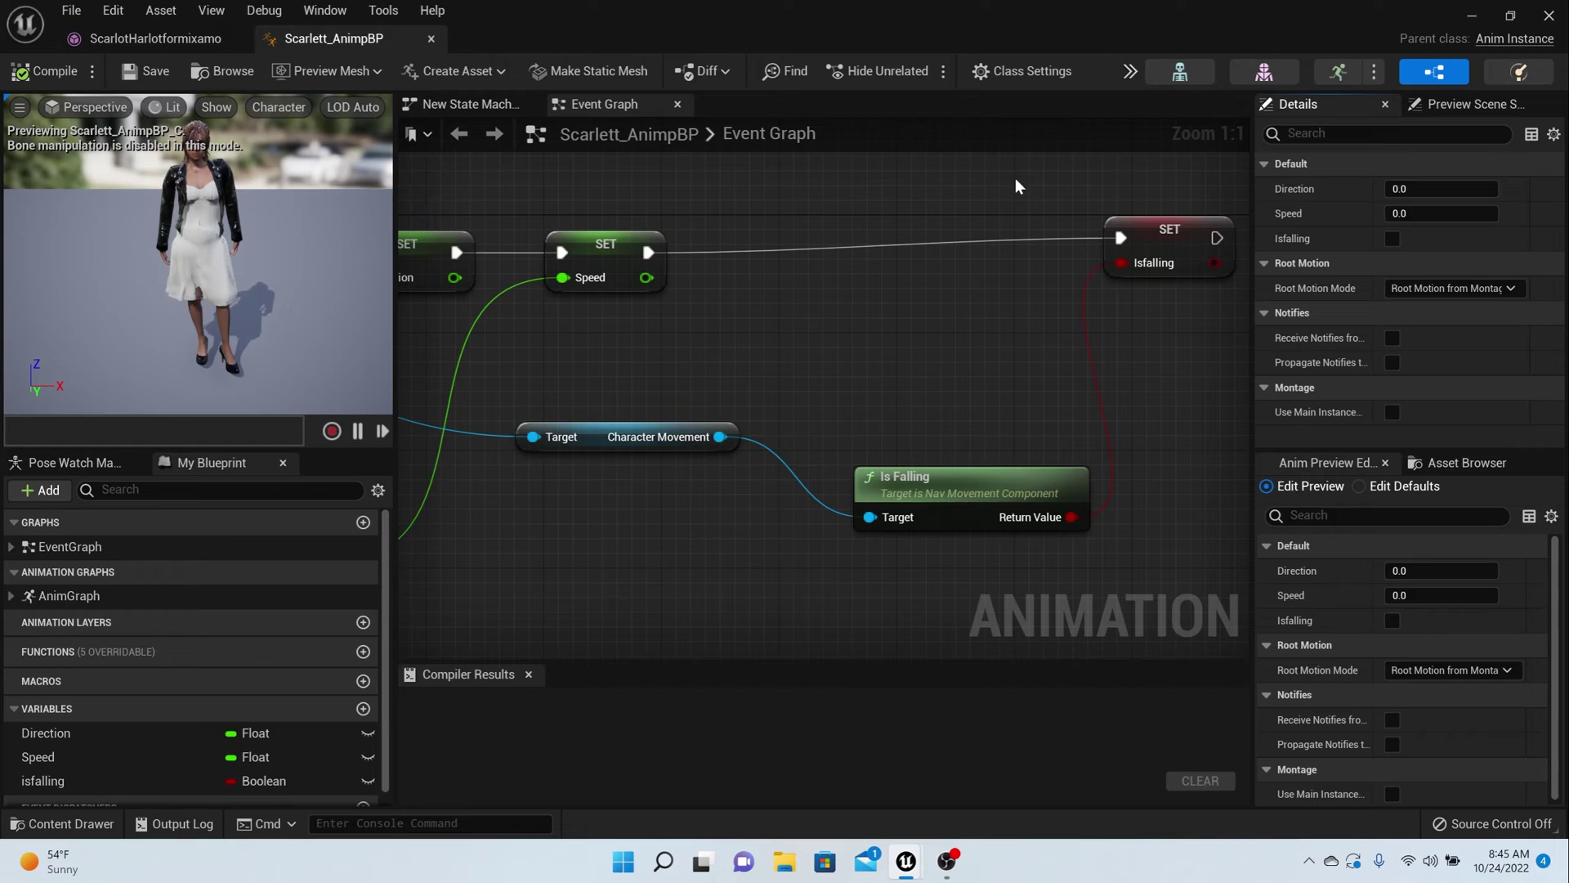
{"action": "left_click", "coordinate": [431, 40]}
{"action": "left_click", "coordinate": [1518, 72]}
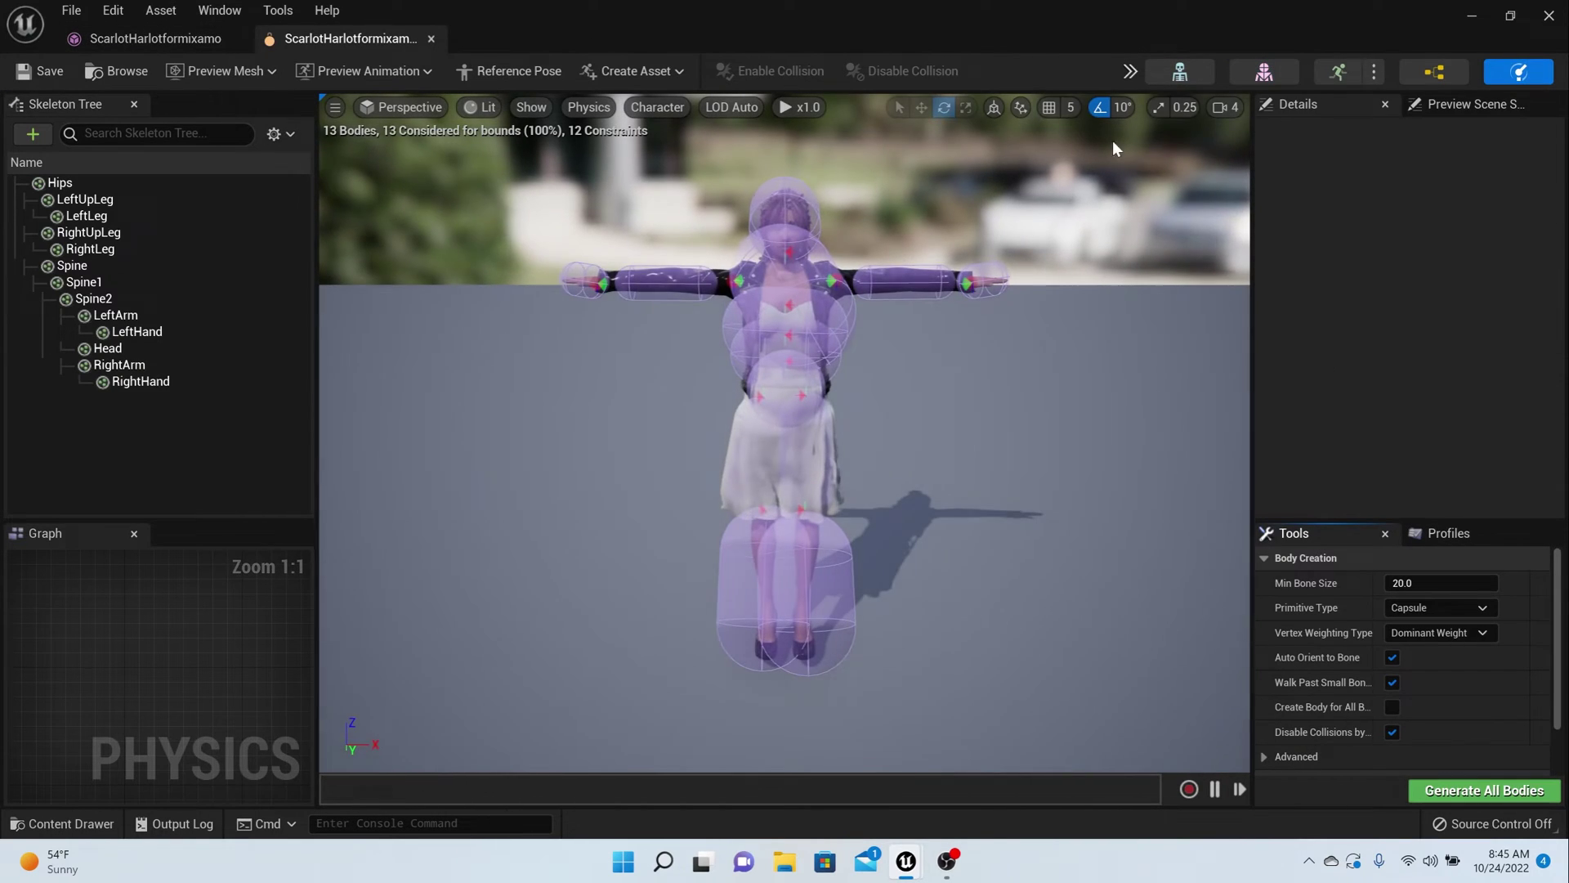
{"action": "scroll", "coordinate": [984, 358], "scroll_direction": "up", "scroll_amount": 8}
{"action": "mouse_move", "coordinate": [907, 364]}
{"action": "right_mouse_down"}
{"action": "mouse_move", "coordinate": [1071, 442]}
{"action": "mouse_move", "coordinate": [905, 363]}
{"action": "mouse_move", "coordinate": [882, 375]}
{"action": "right_mouse_up"}
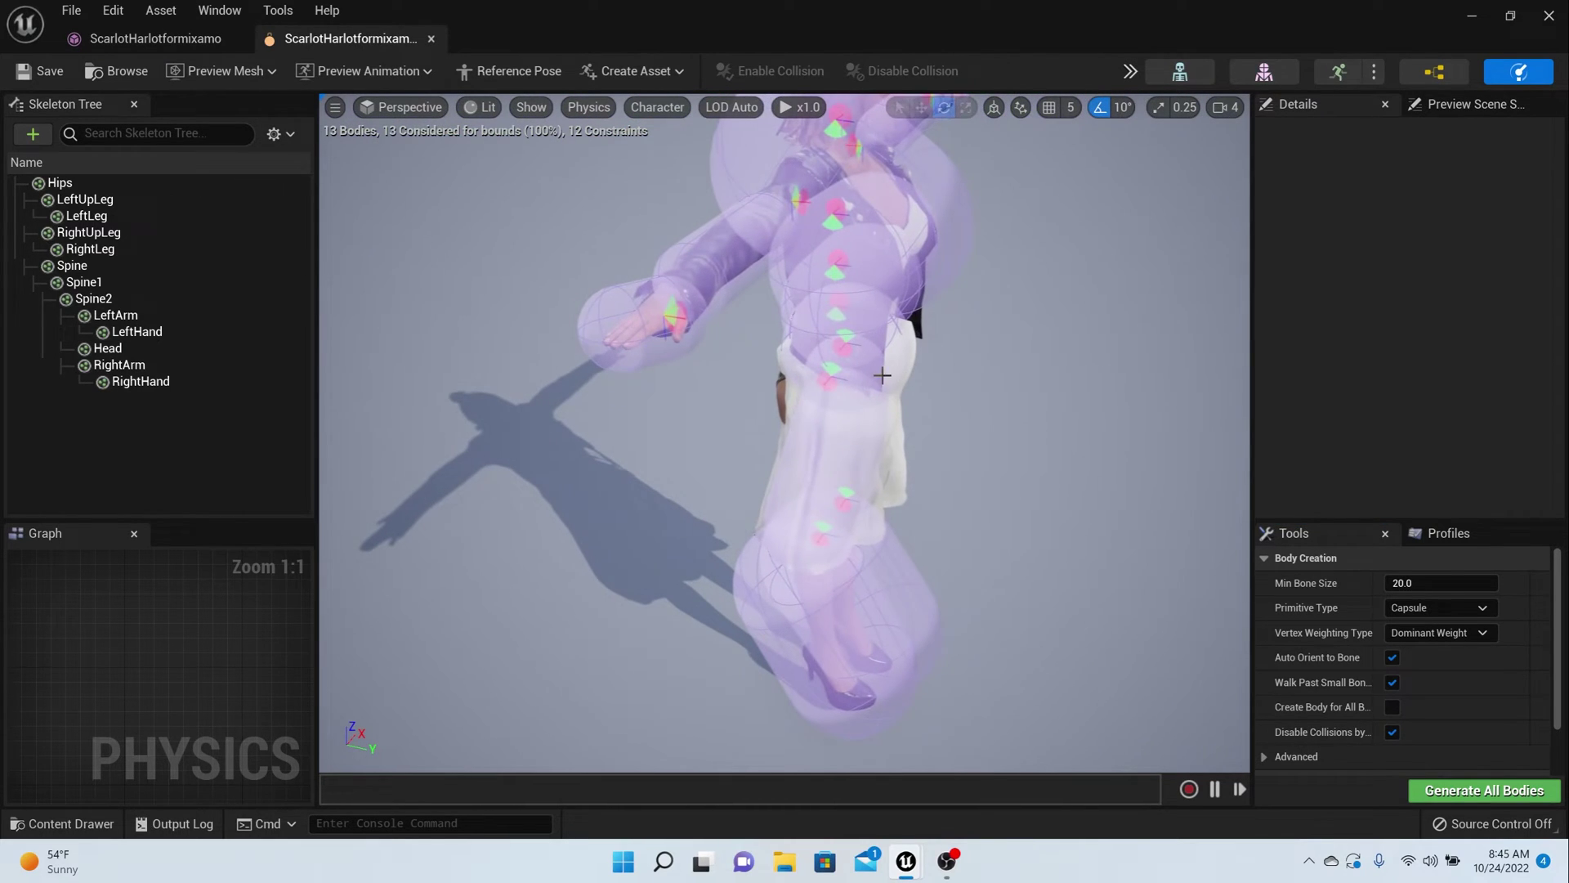
{"action": "left_click", "coordinate": [882, 375]}
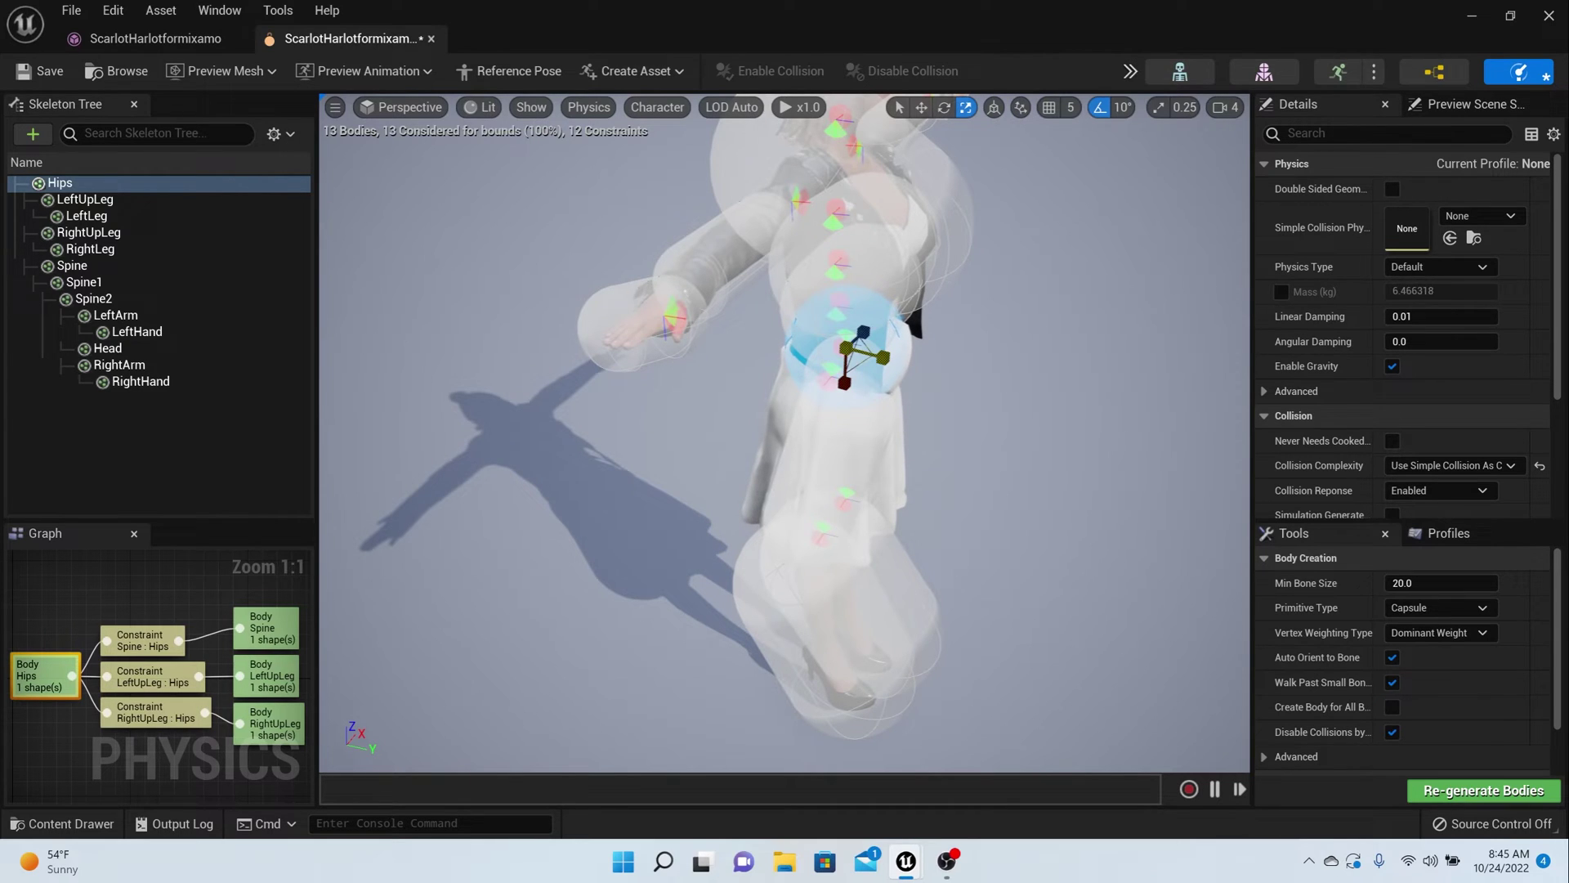
{"action": "left_click_drag", "start_coordinate": [882, 357], "coordinate": [1022, 380]}
{"action": "right_click_drag", "start_coordinate": [981, 442], "coordinate": [970, 427]}
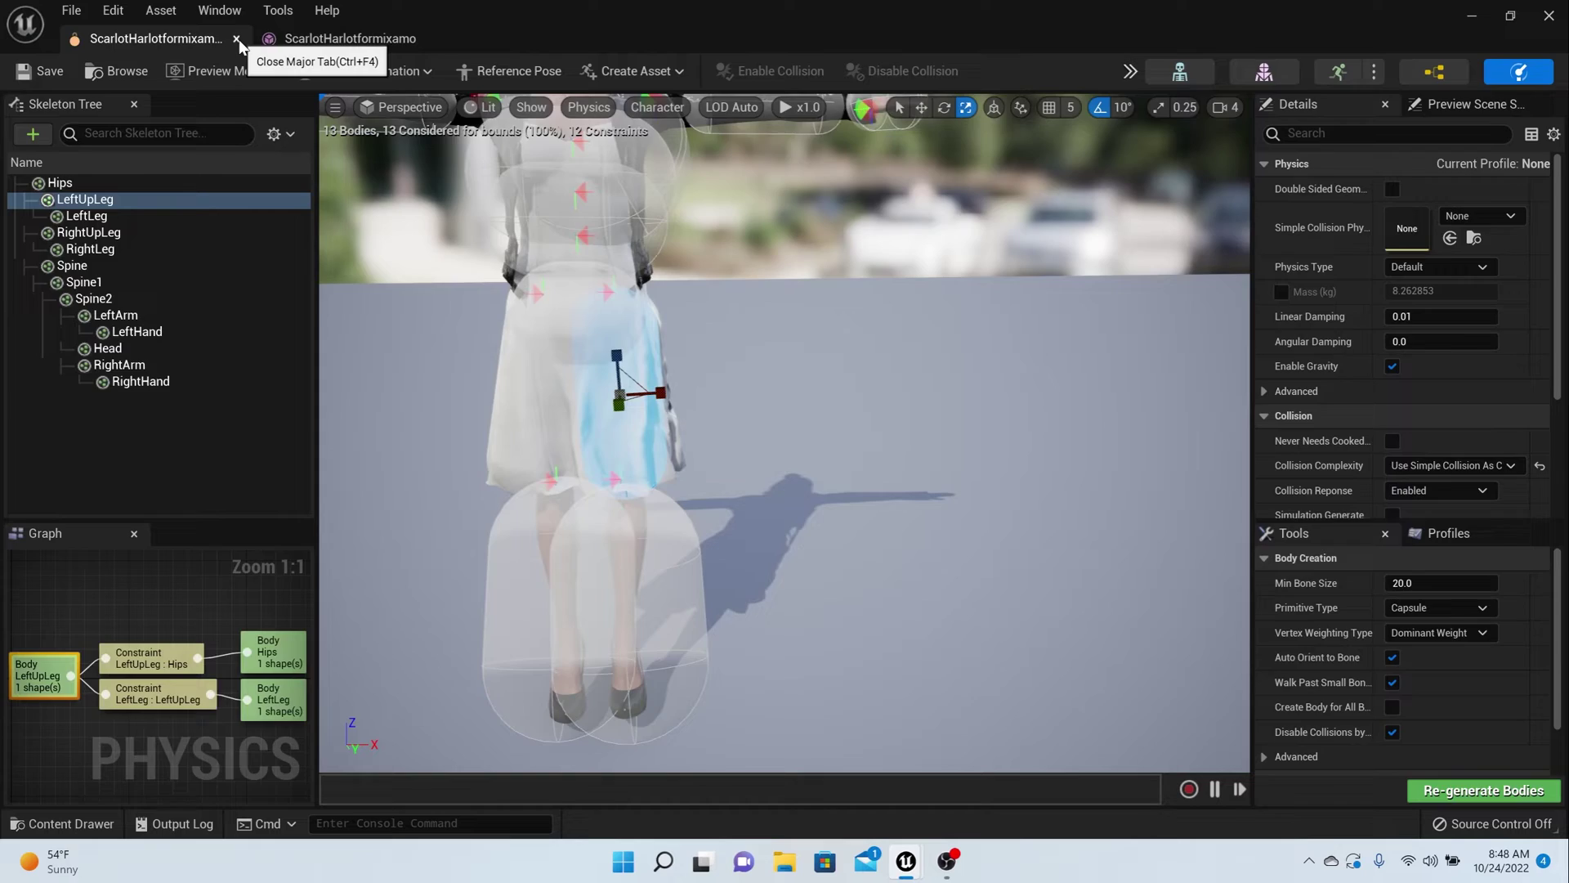
Close the asset editors, reopen the ScarlotHarlotformixamo skeletal mesh from the Scarlett folder, save it and close it
{"action": "left_click", "coordinate": [237, 39]}
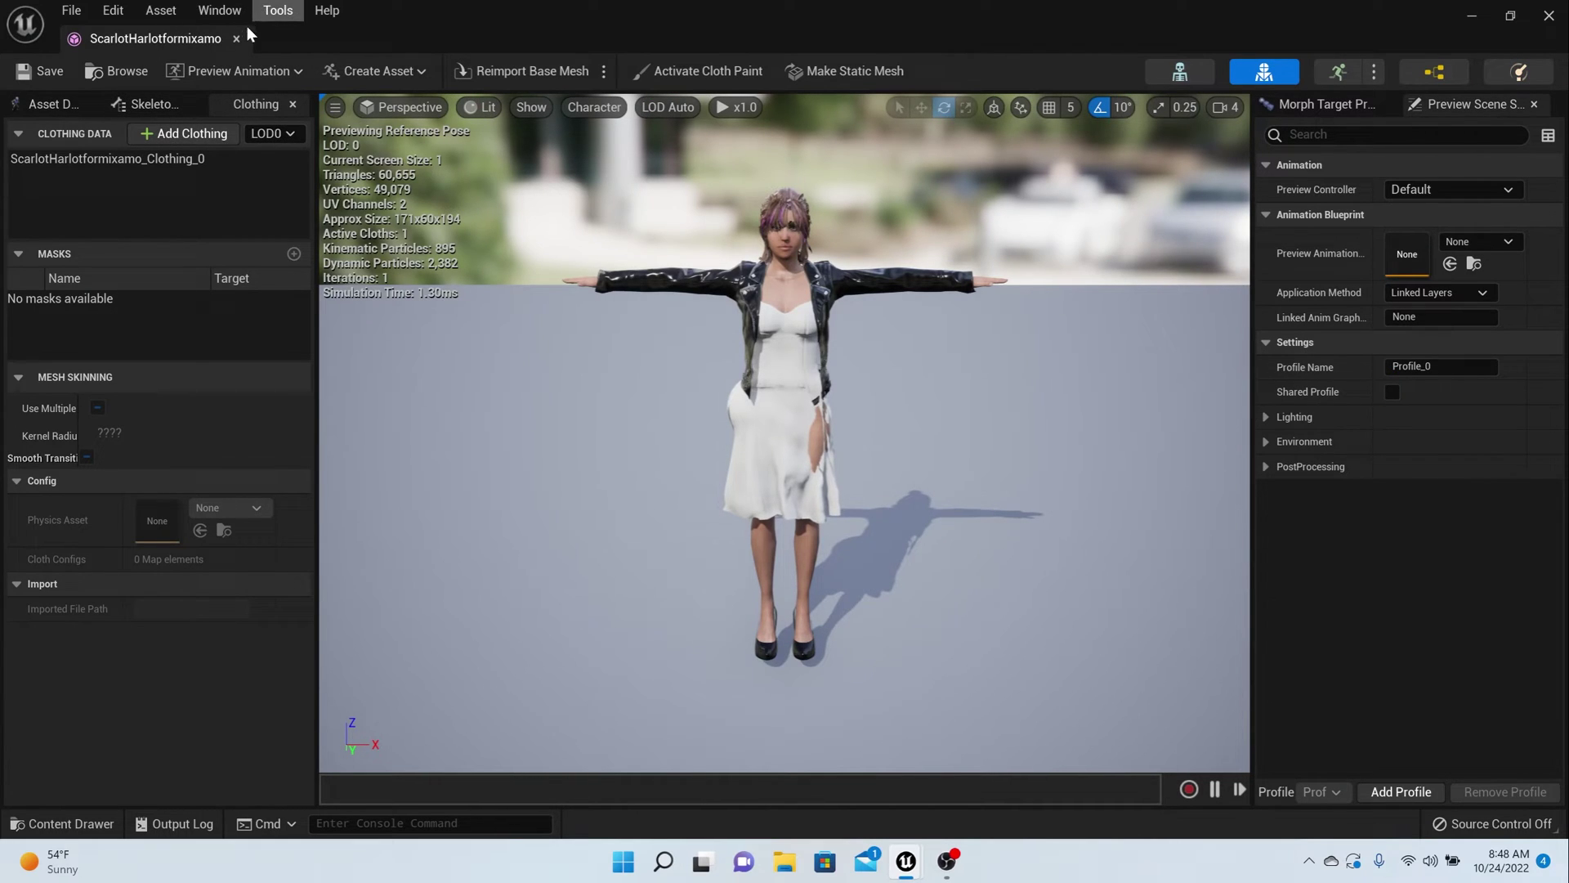
{"action": "left_click", "coordinate": [237, 38]}
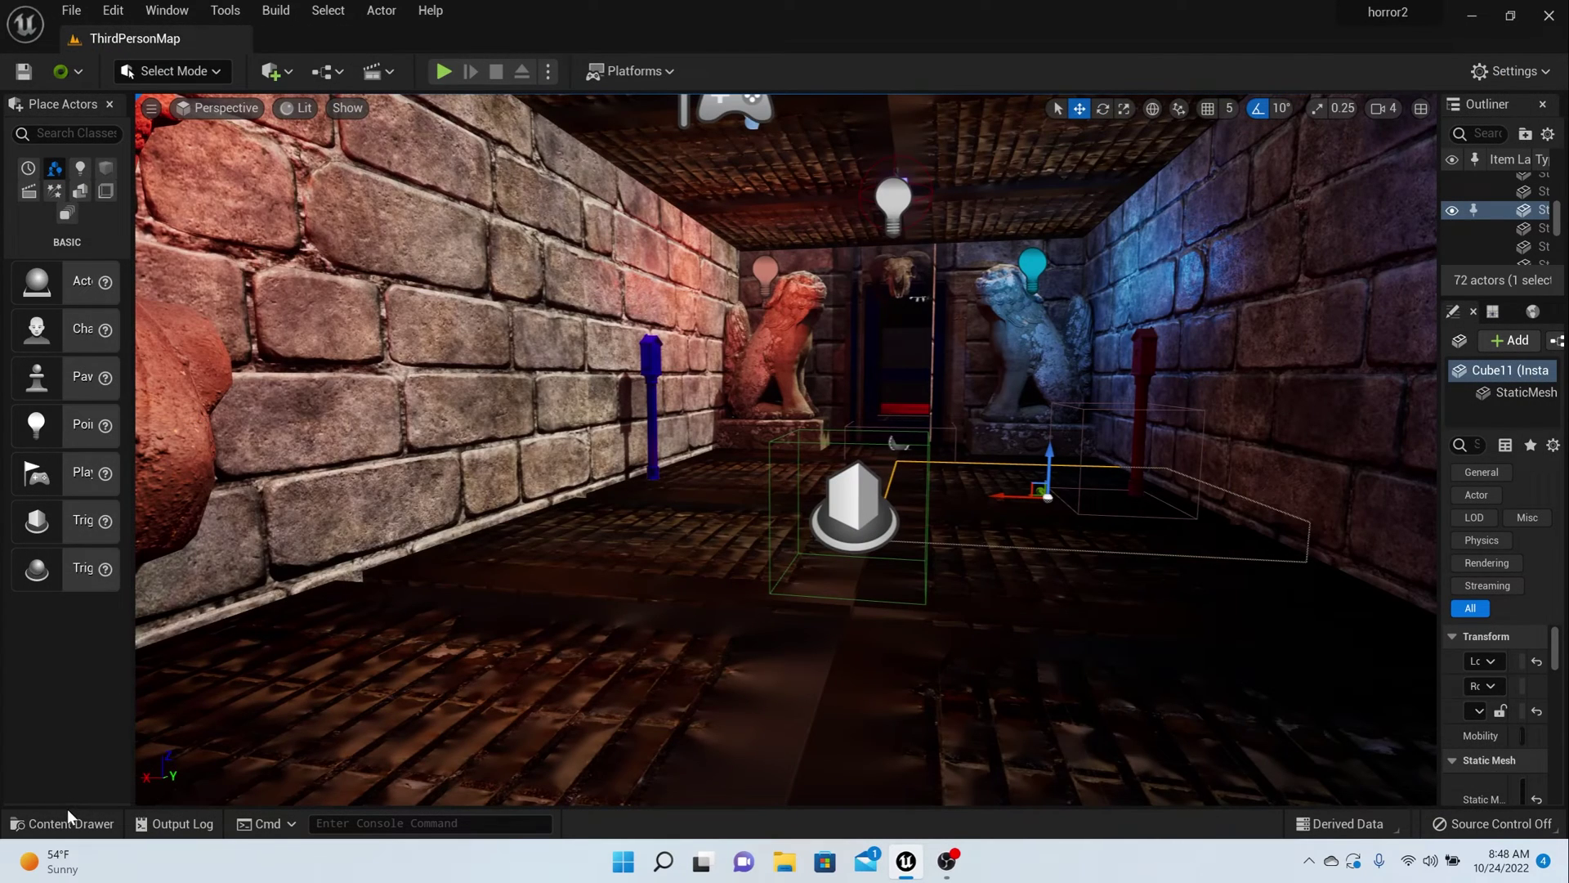
{"action": "left_click", "coordinate": [70, 822]}
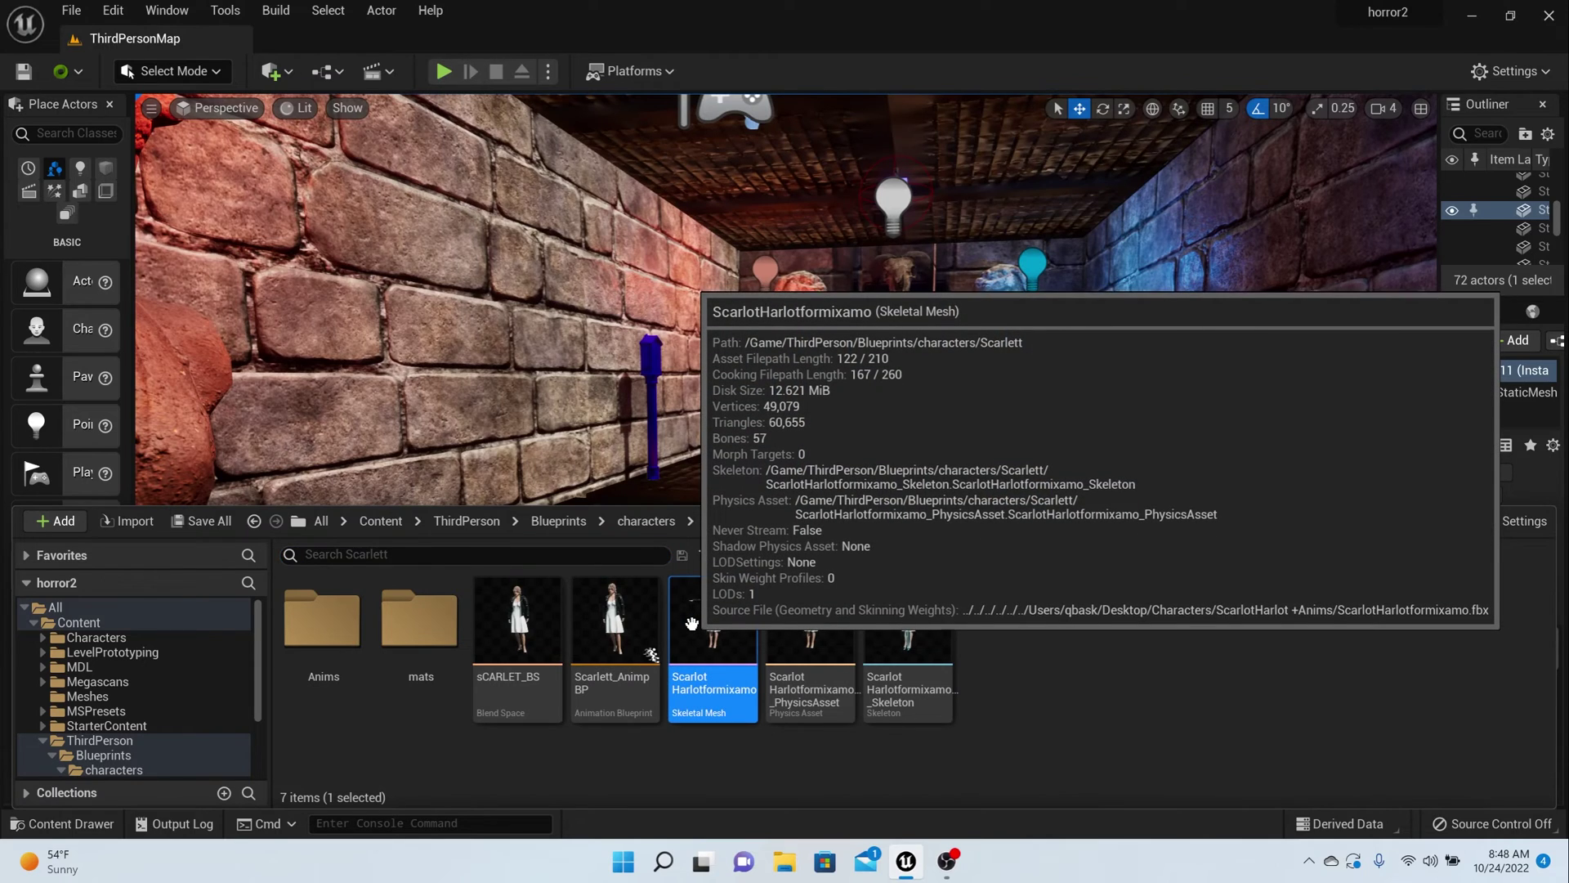
{"action": "double_click", "coordinate": [694, 617]}
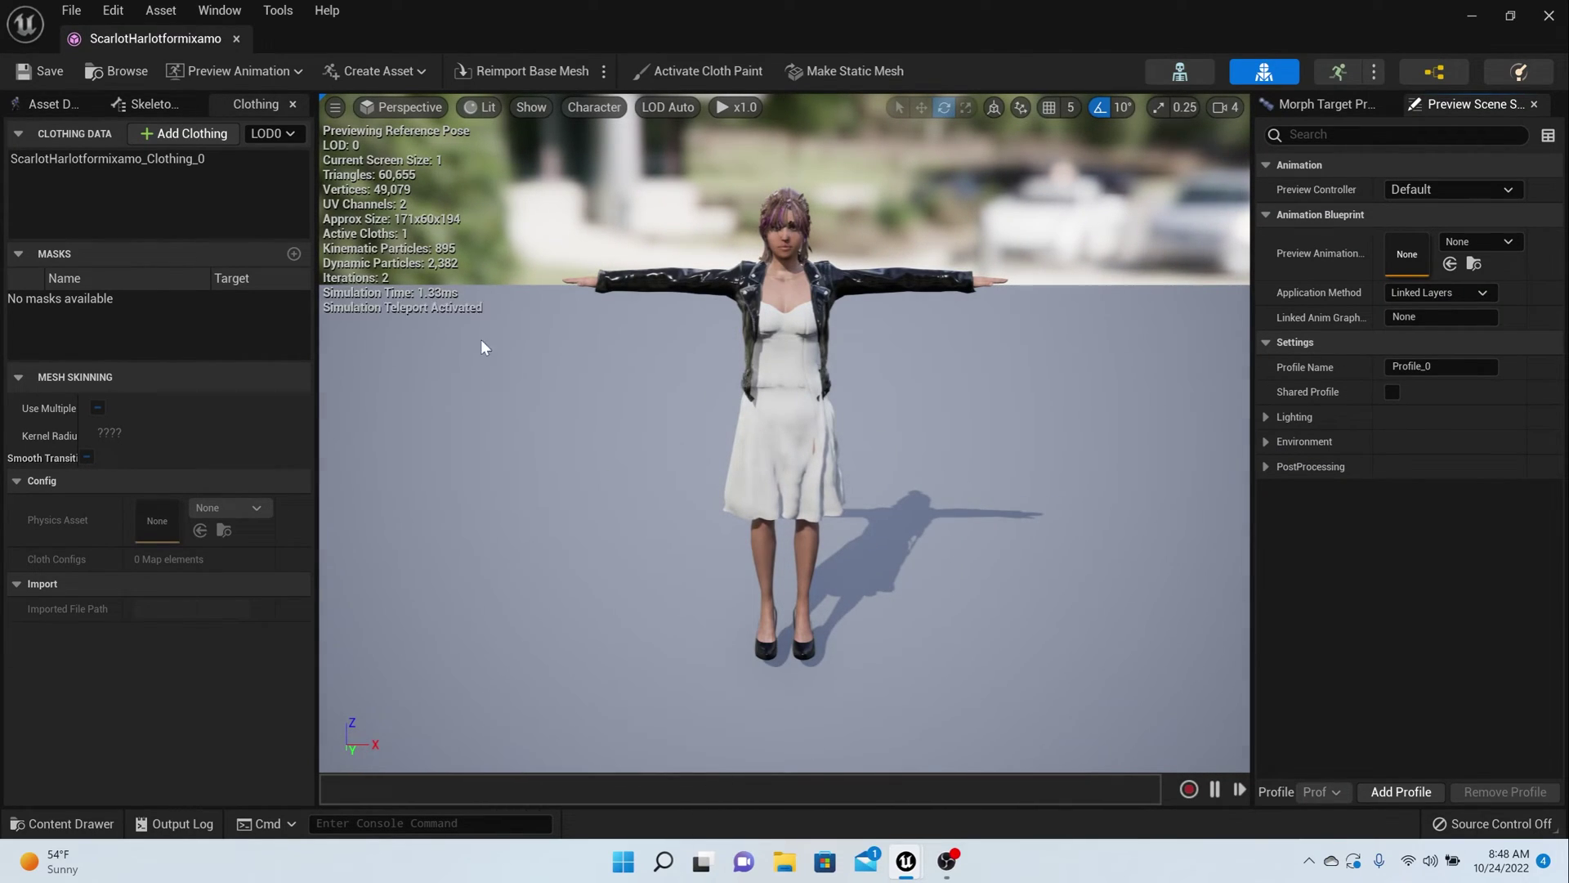
{"action": "left_click", "coordinate": [35, 76]}
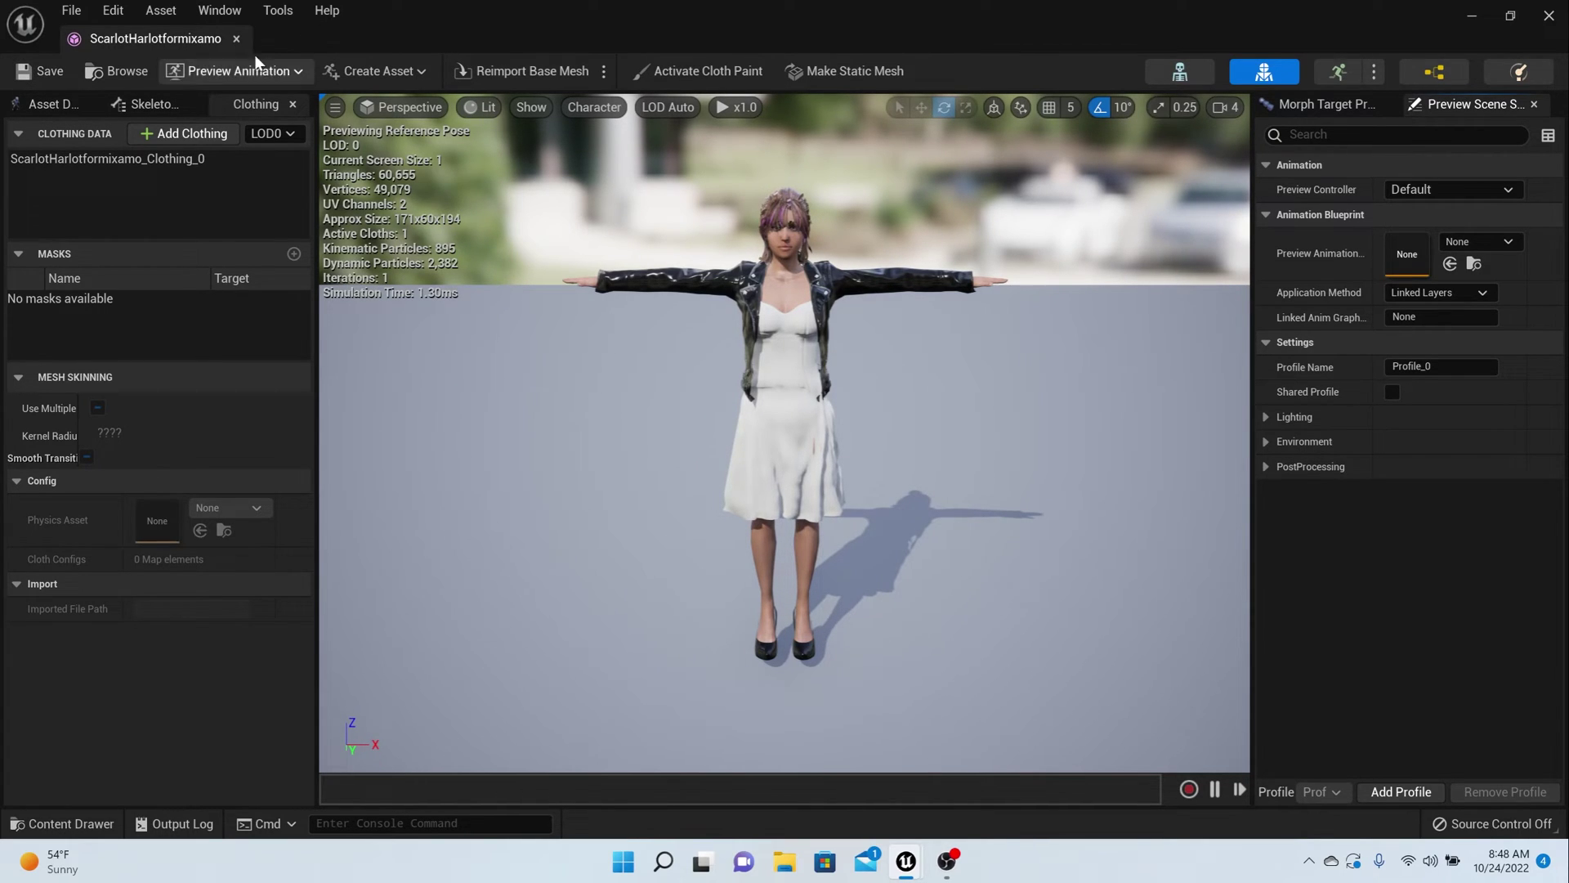
{"action": "left_click", "coordinate": [237, 39]}
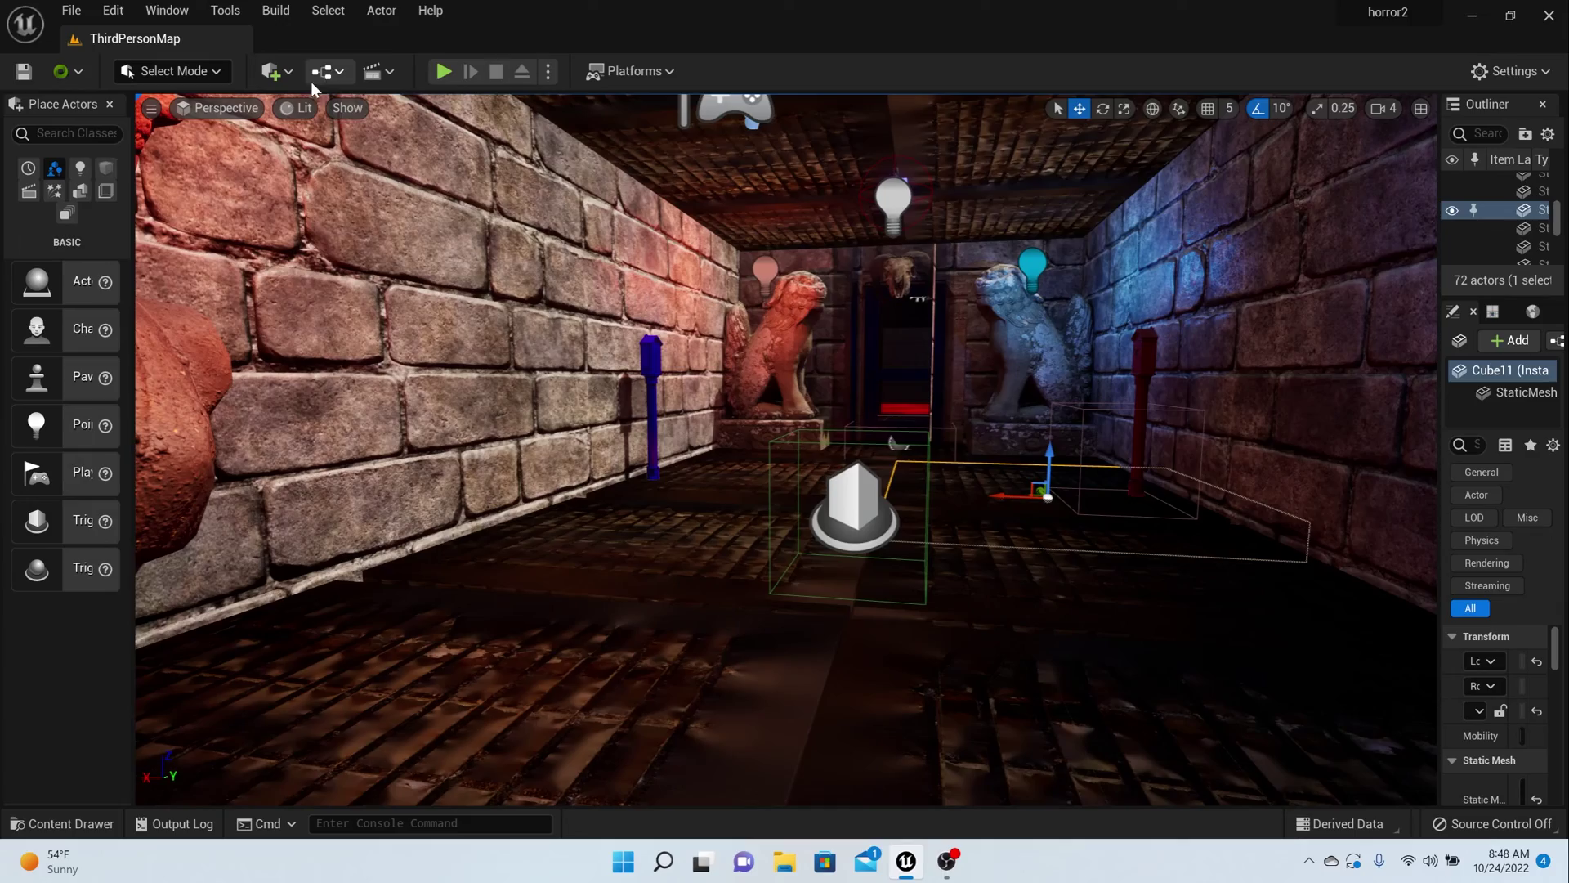
Play the level and run Scarlett forward, backward and side to side to test the skirt's cloth motion
{"action": "left_click", "coordinate": [449, 69]}
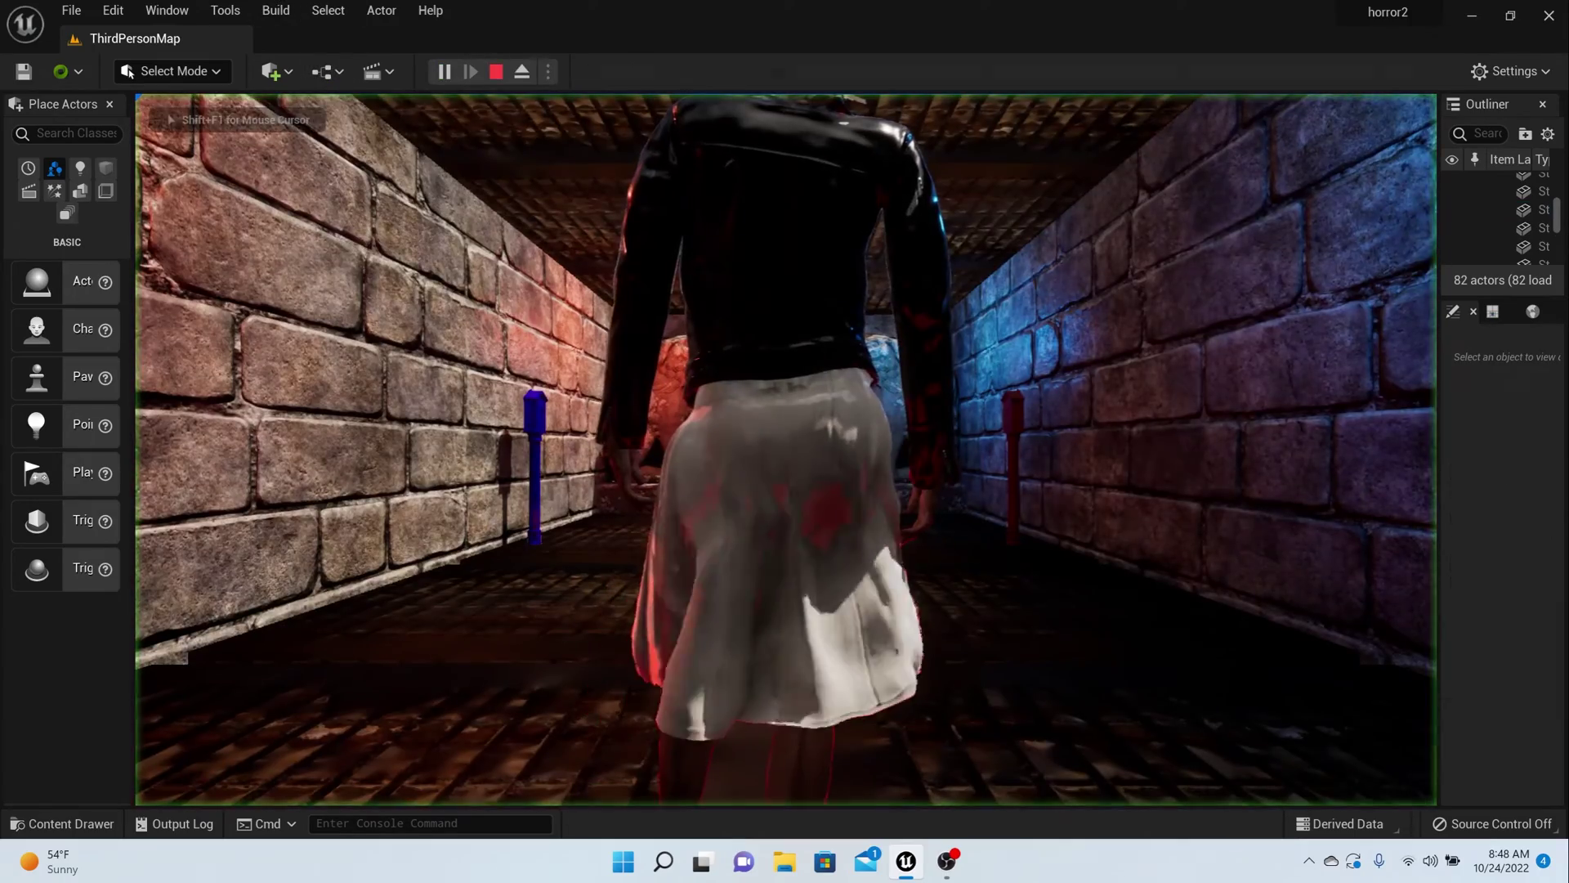
{"action": "key", "text": "w"}
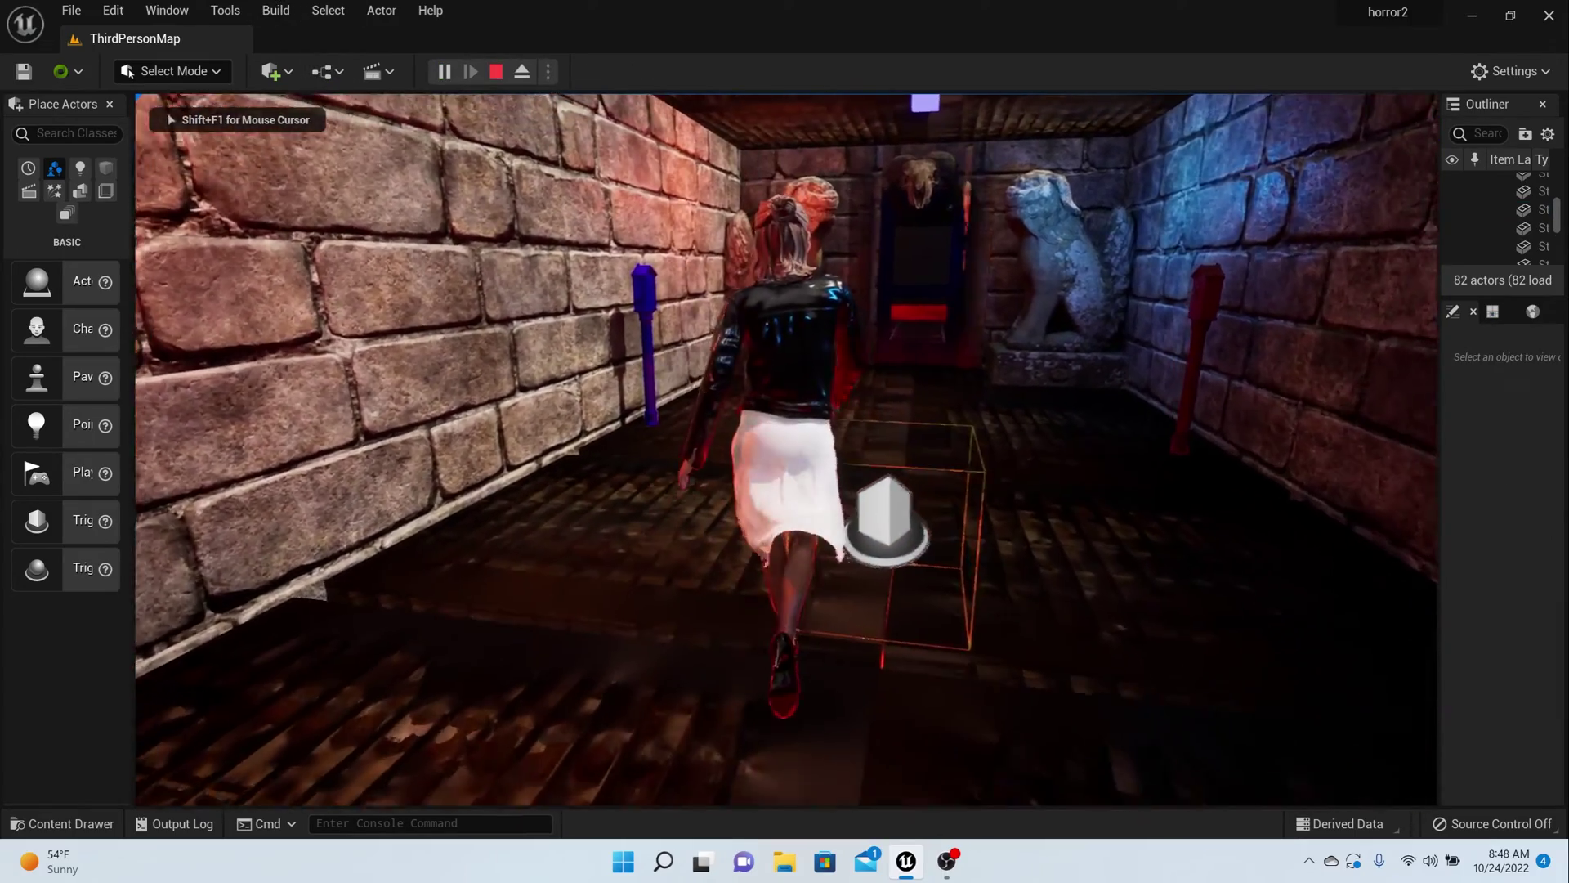
{"action": "key", "text": "s"}
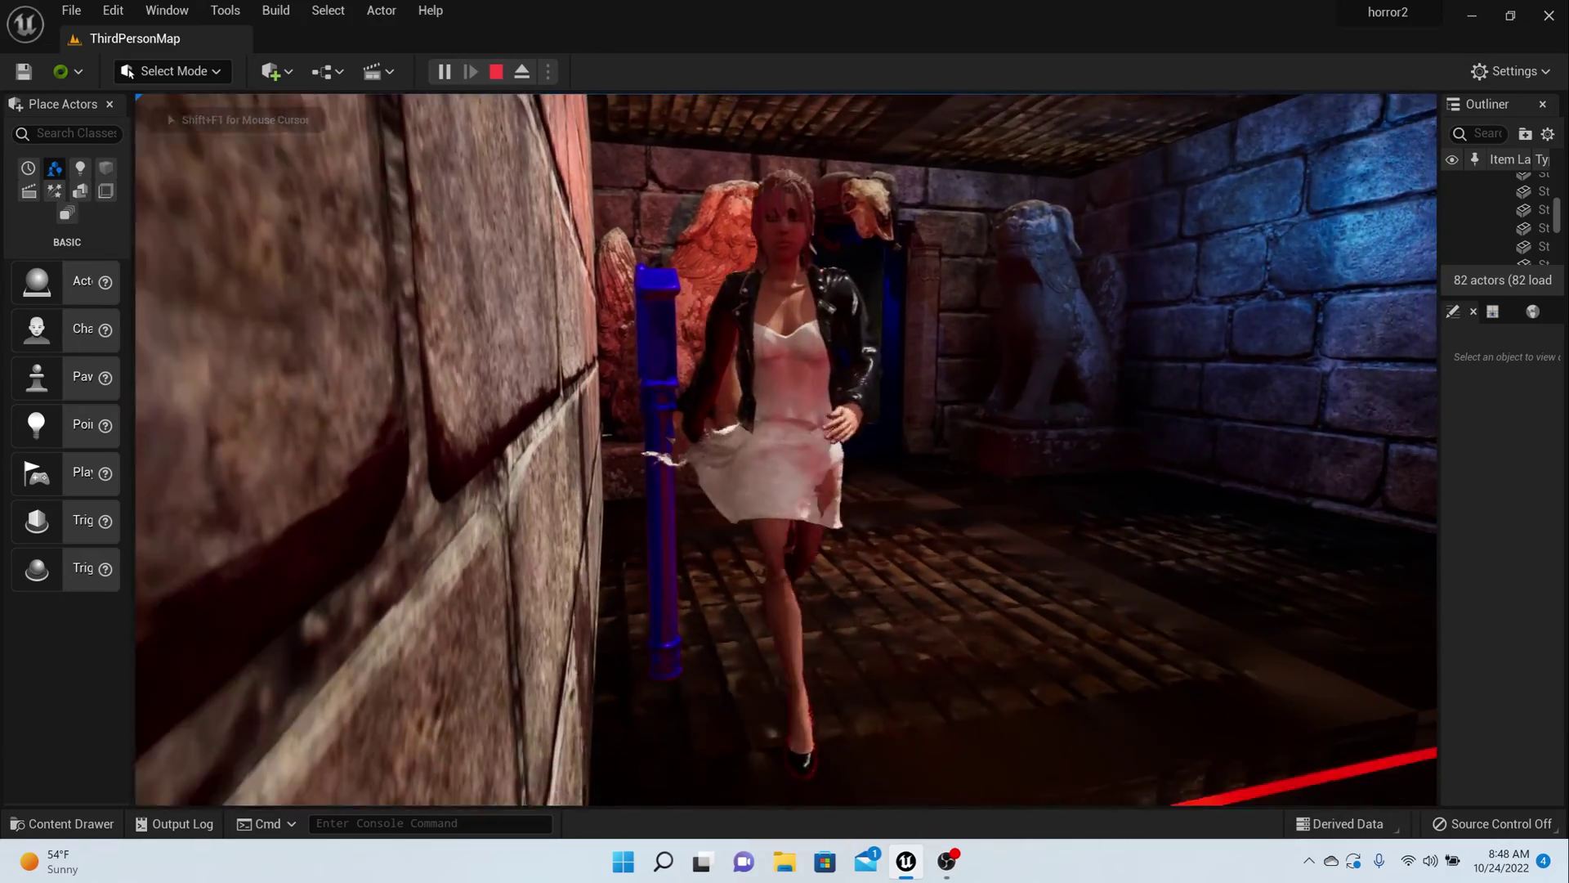
{"action": "key", "text": "d"}
{"action": "key", "text": "a"}
{"action": "key", "text": "d"}
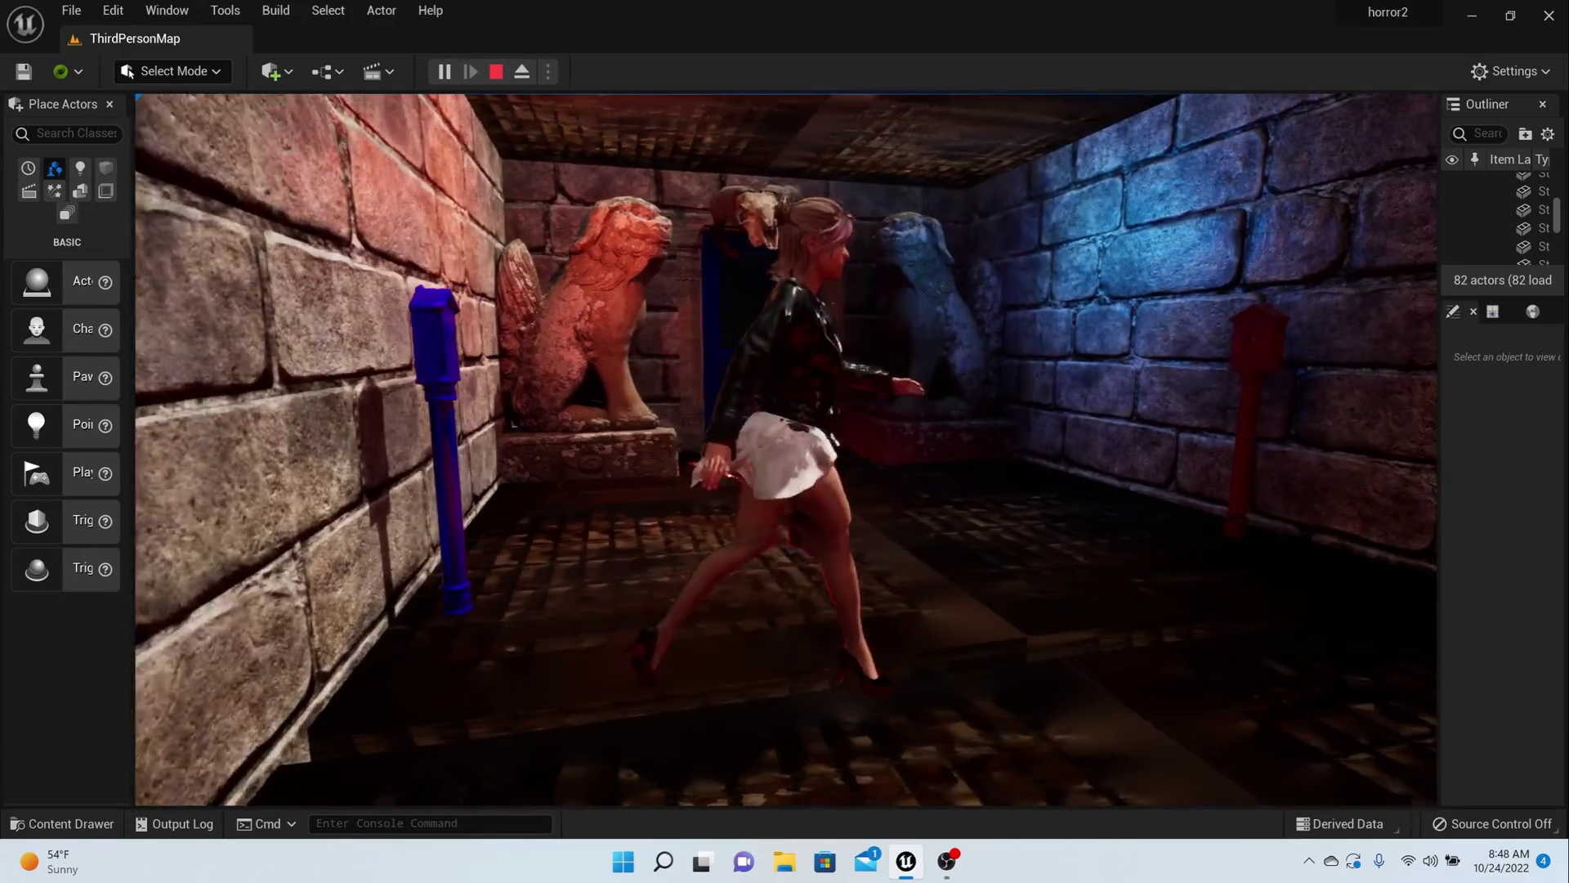
{"action": "key", "text": "a"}
{"action": "key", "text": "d"}
{"action": "key", "text": "a"}
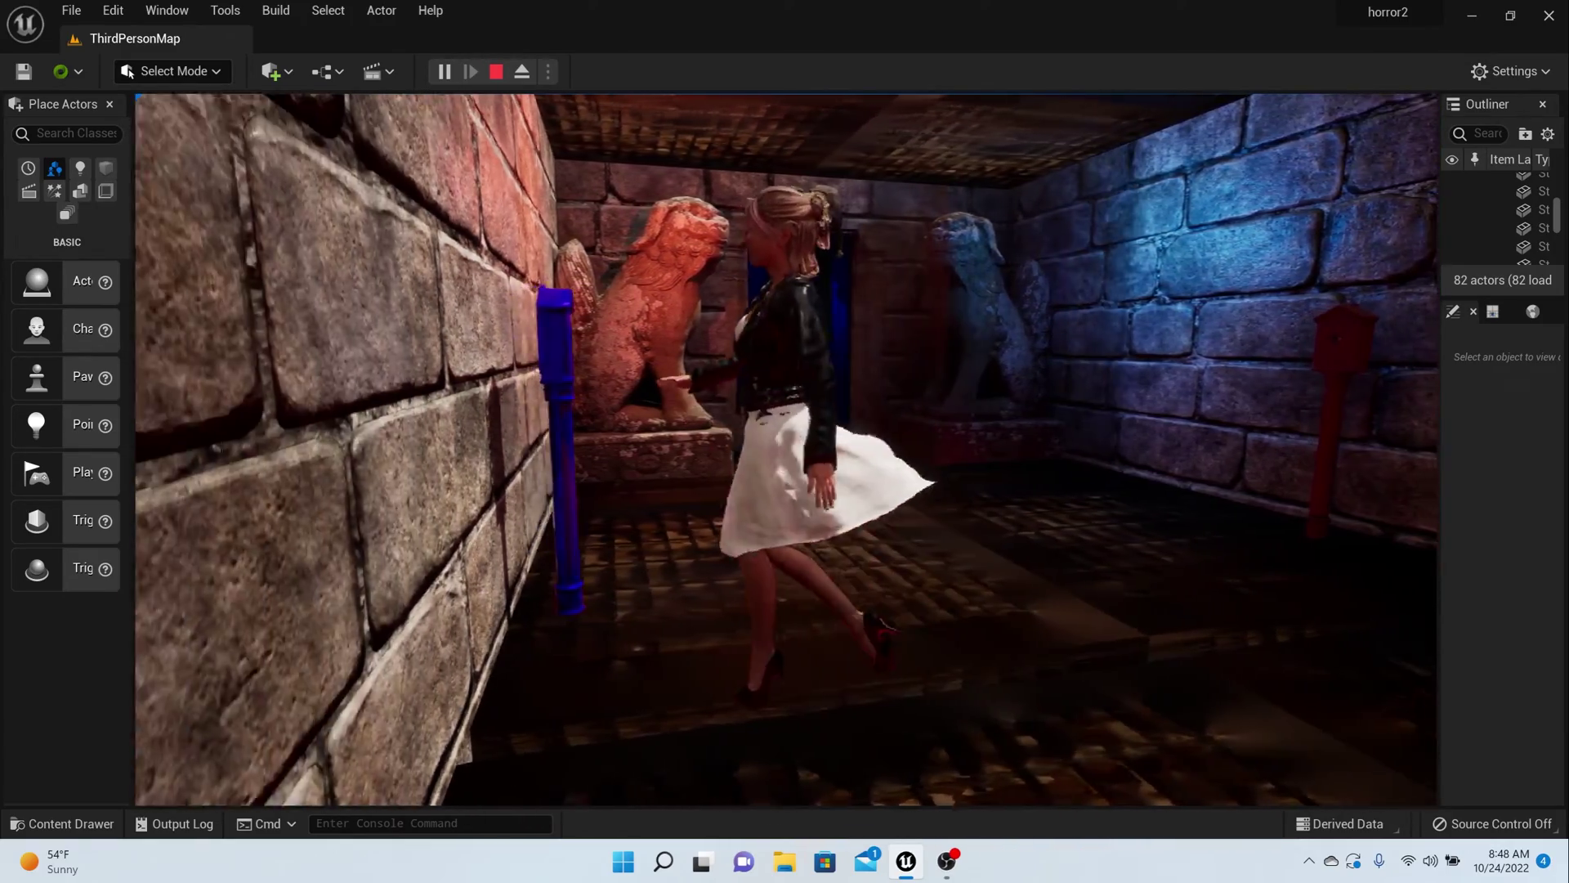
Run Scarlett around the corridor and jump near the statues to test how the skirt reacts
{"action": "key", "text": "s"}
{"action": "key", "text": "d"}
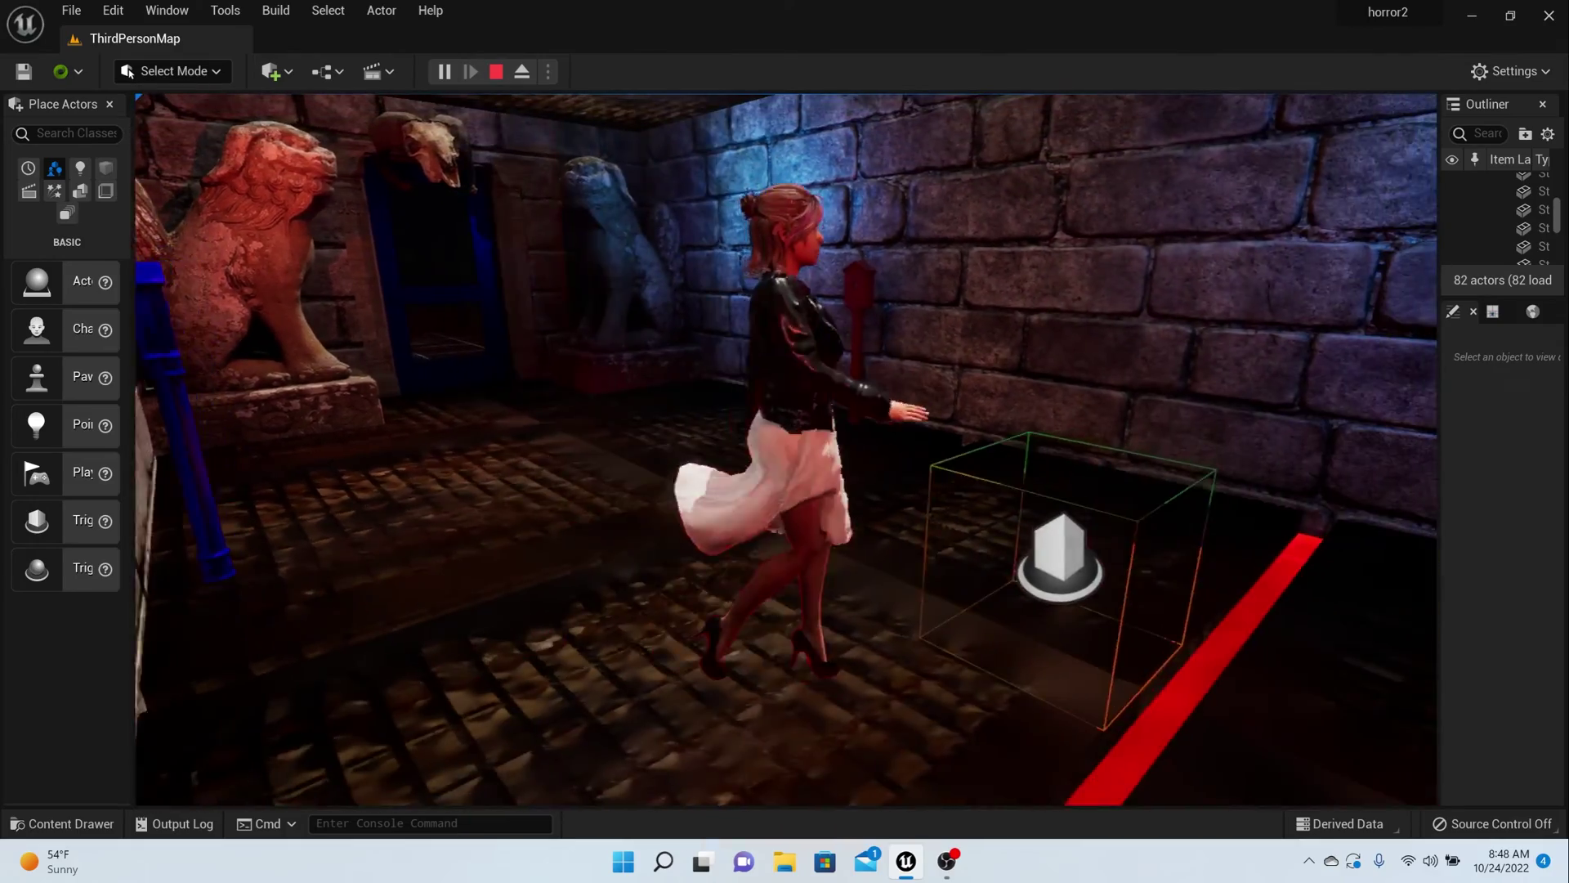
{"action": "key", "text": "s"}
{"action": "key", "text": "d"}
{"action": "key", "text": "w"}
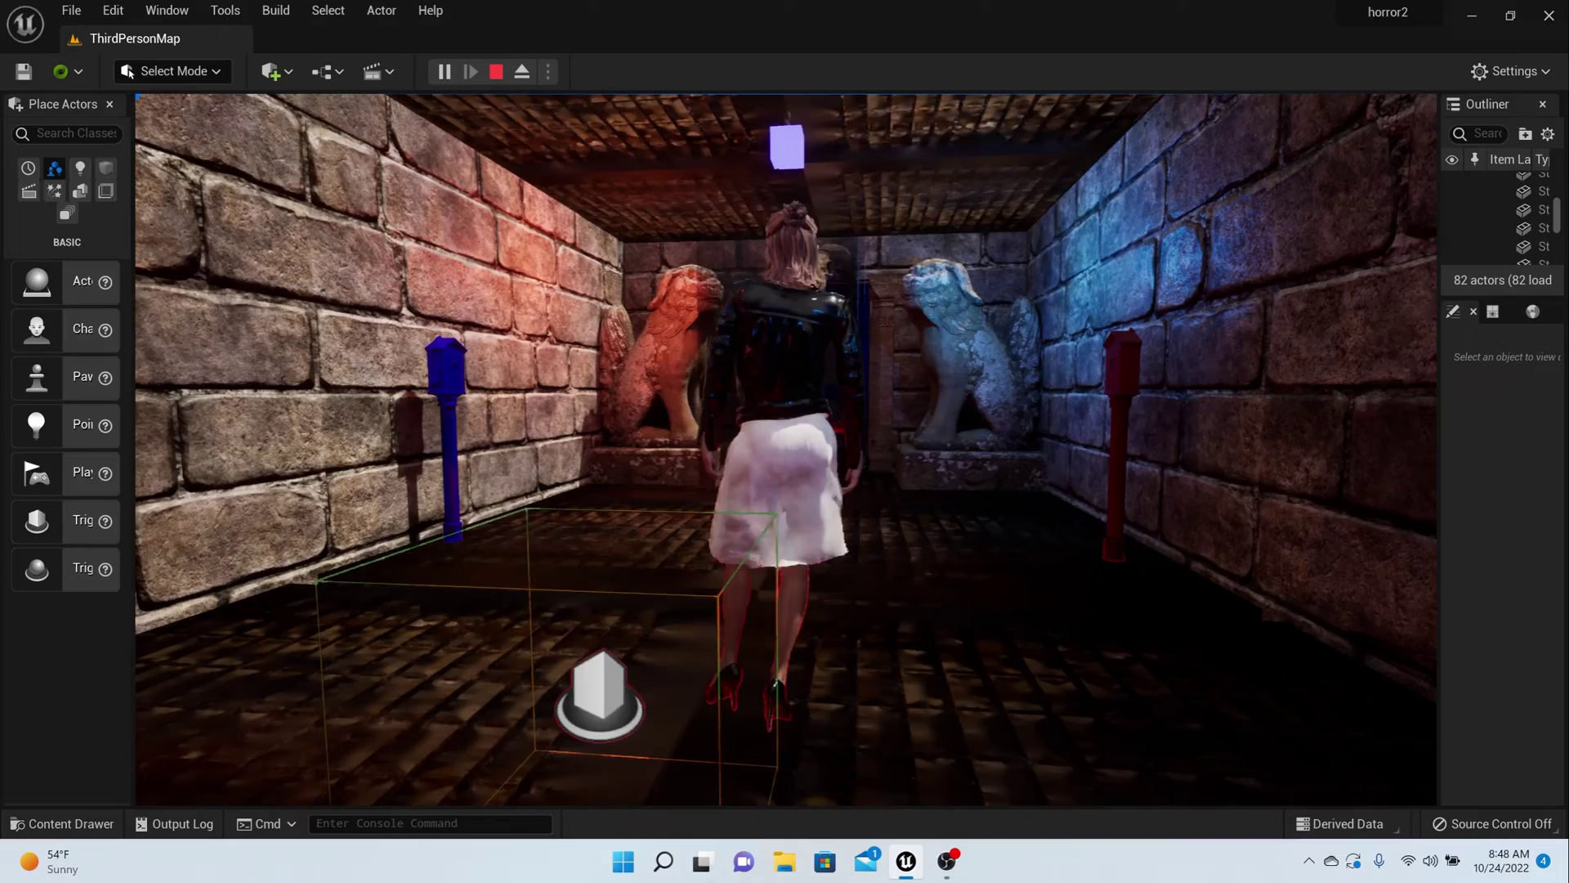
{"action": "key", "text": "w"}
{"action": "key", "text": "w"}
{"action": "key", "text": "space"}
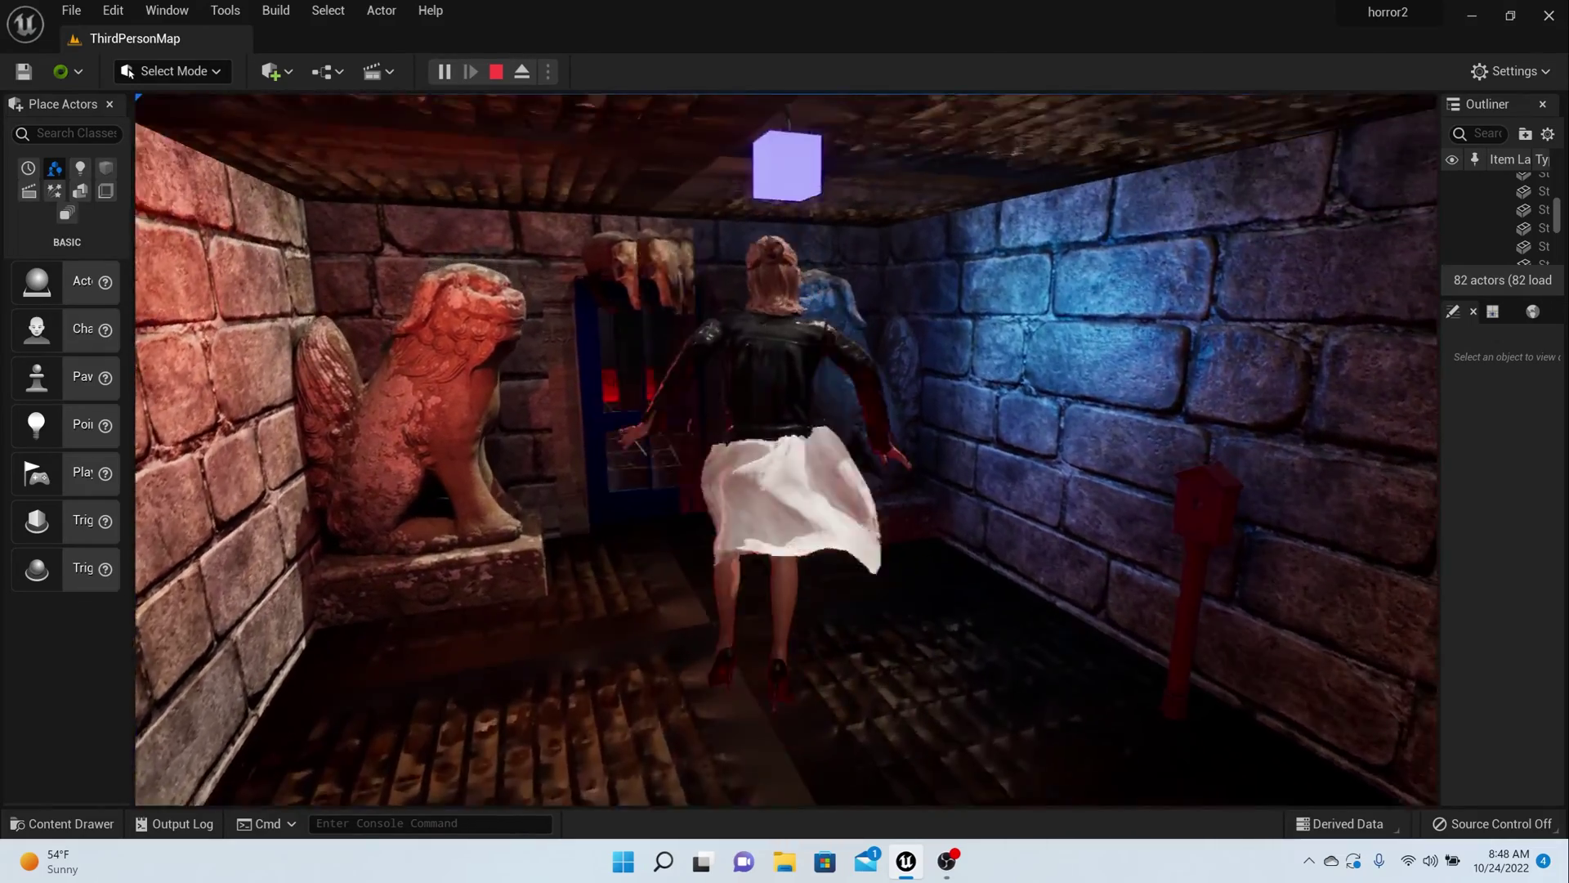
Run Scarlett toward the statues and jump repeatedly to test the skirt's cloth motion, and end the play session
{"action": "key", "text": "w"}
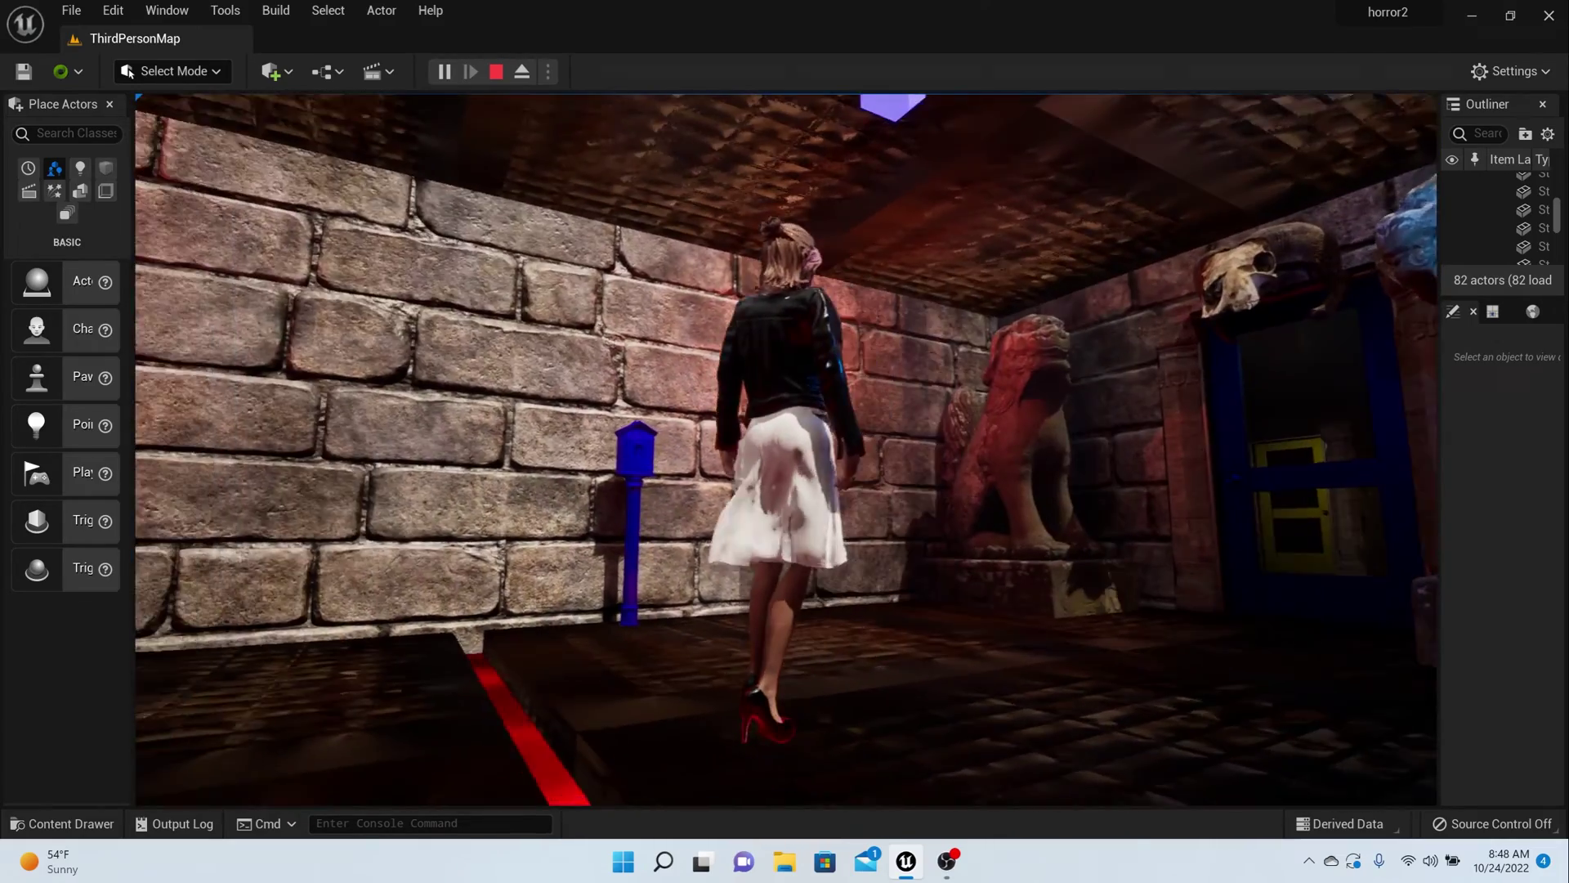
{"action": "key", "text": "space"}
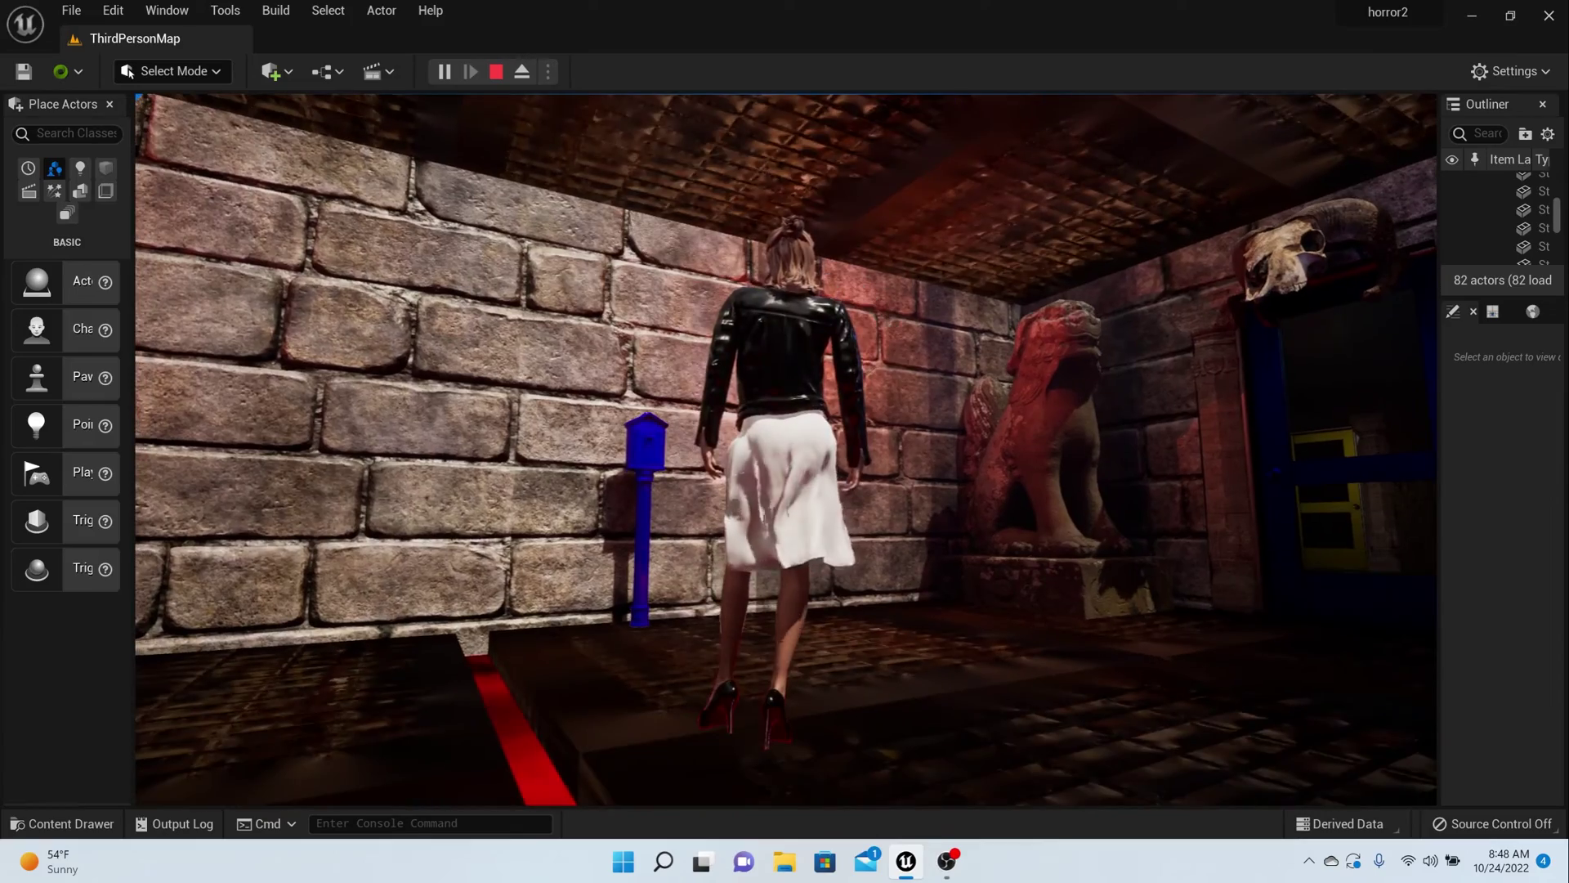
{"action": "key", "text": "w"}
{"action": "key", "text": "space"}
{"action": "key", "text": "w"}
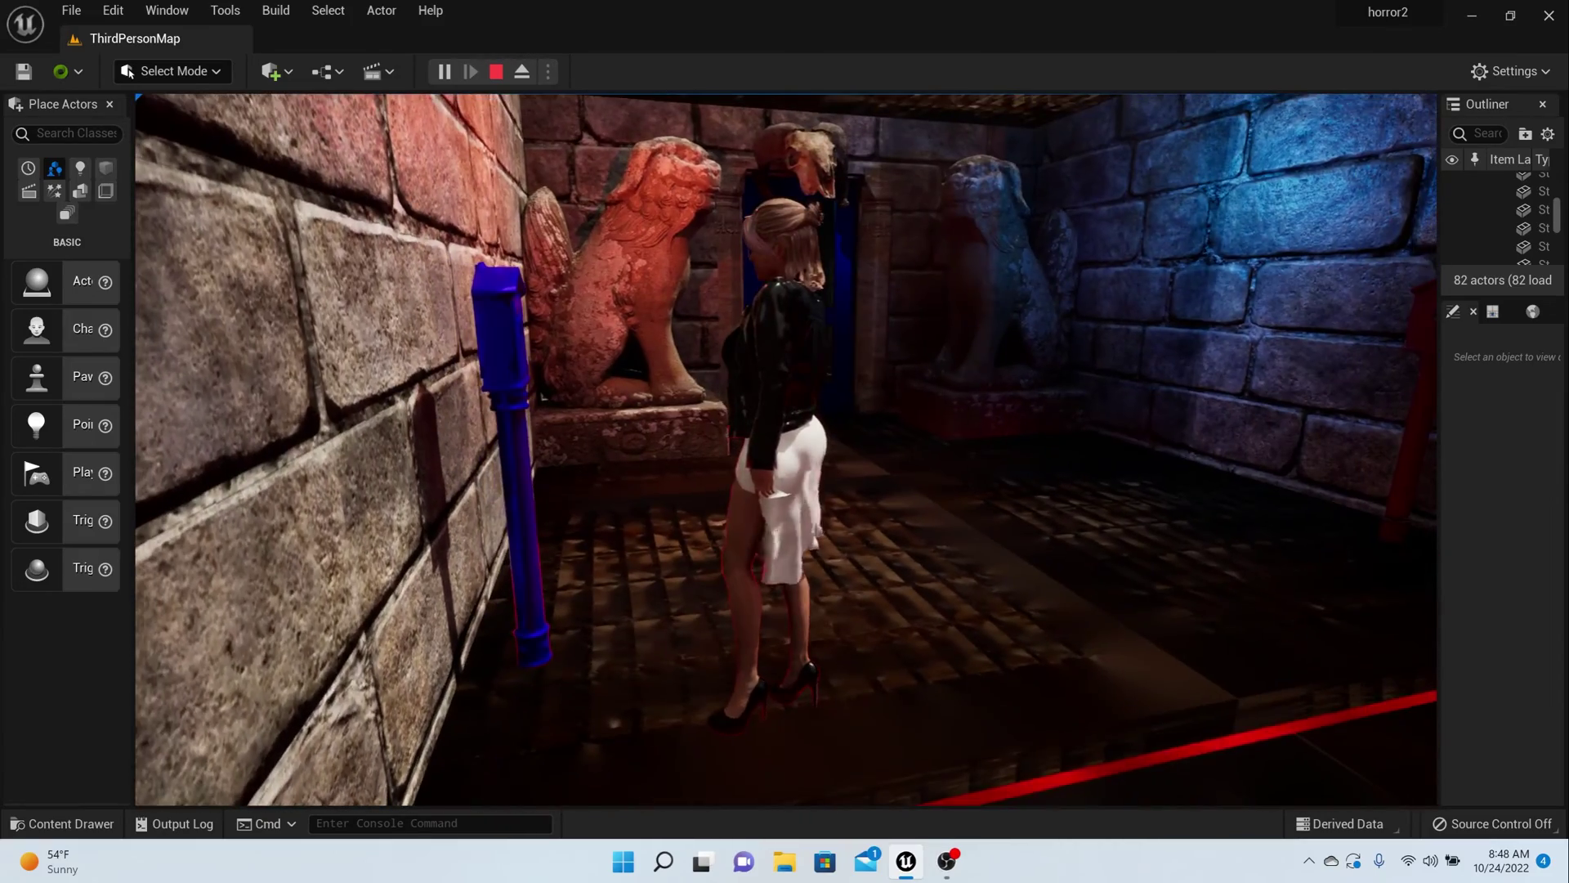
{"action": "key", "text": "Escape"}
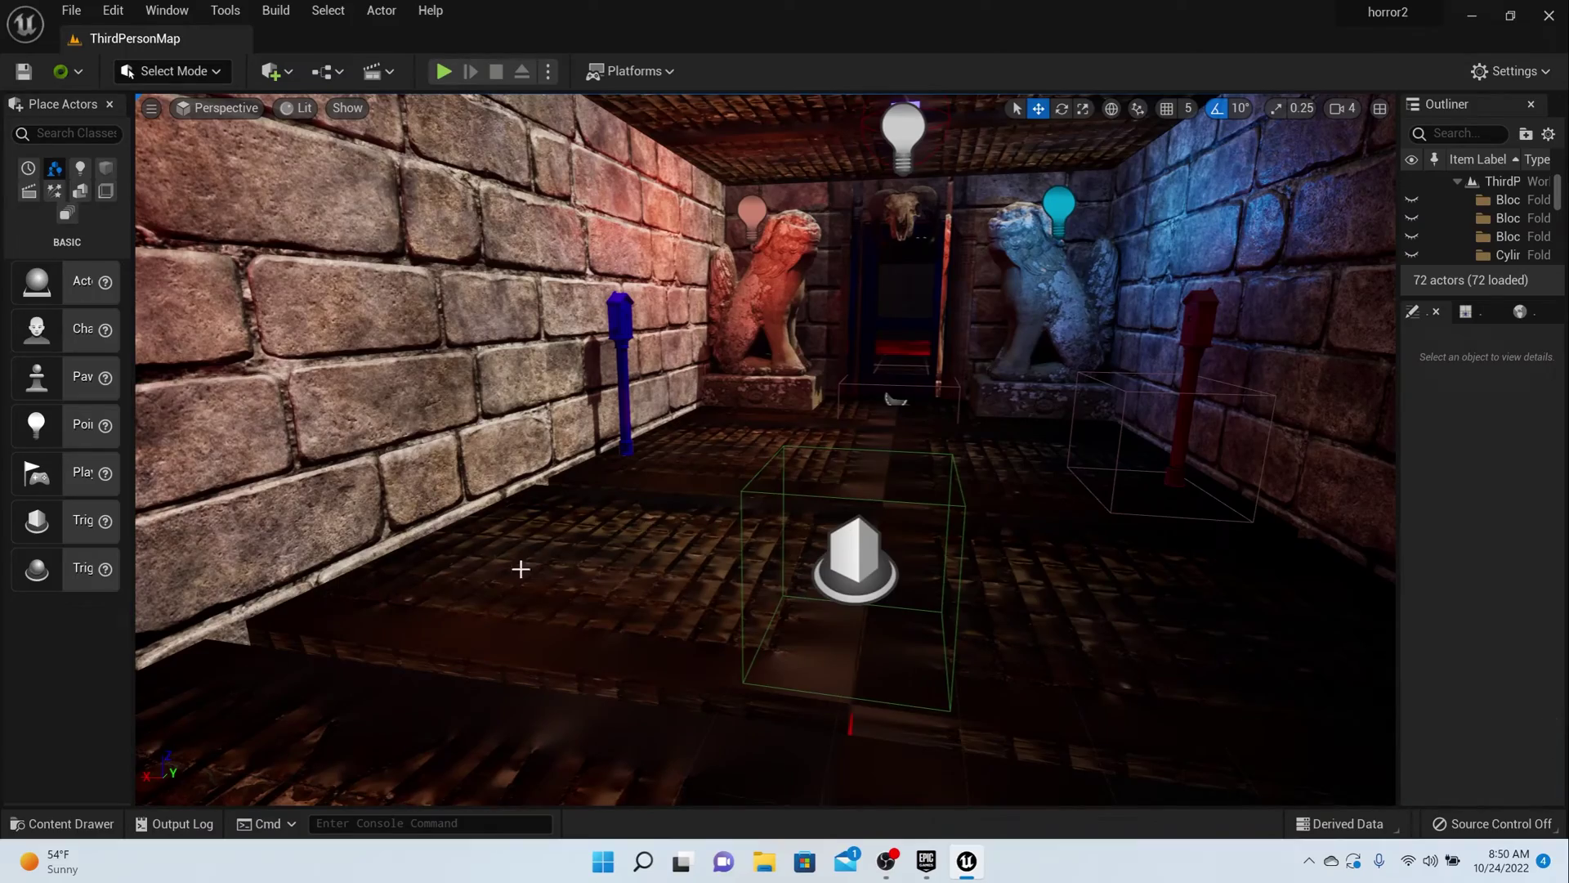
Open the ScarlotHarlotformixamo skeletal mesh from the Scarlett folder, select its ScarlotHarlotformixamo_Clothing_0 data and activate cloth painting
{"action": "left_click", "coordinate": [49, 823]}
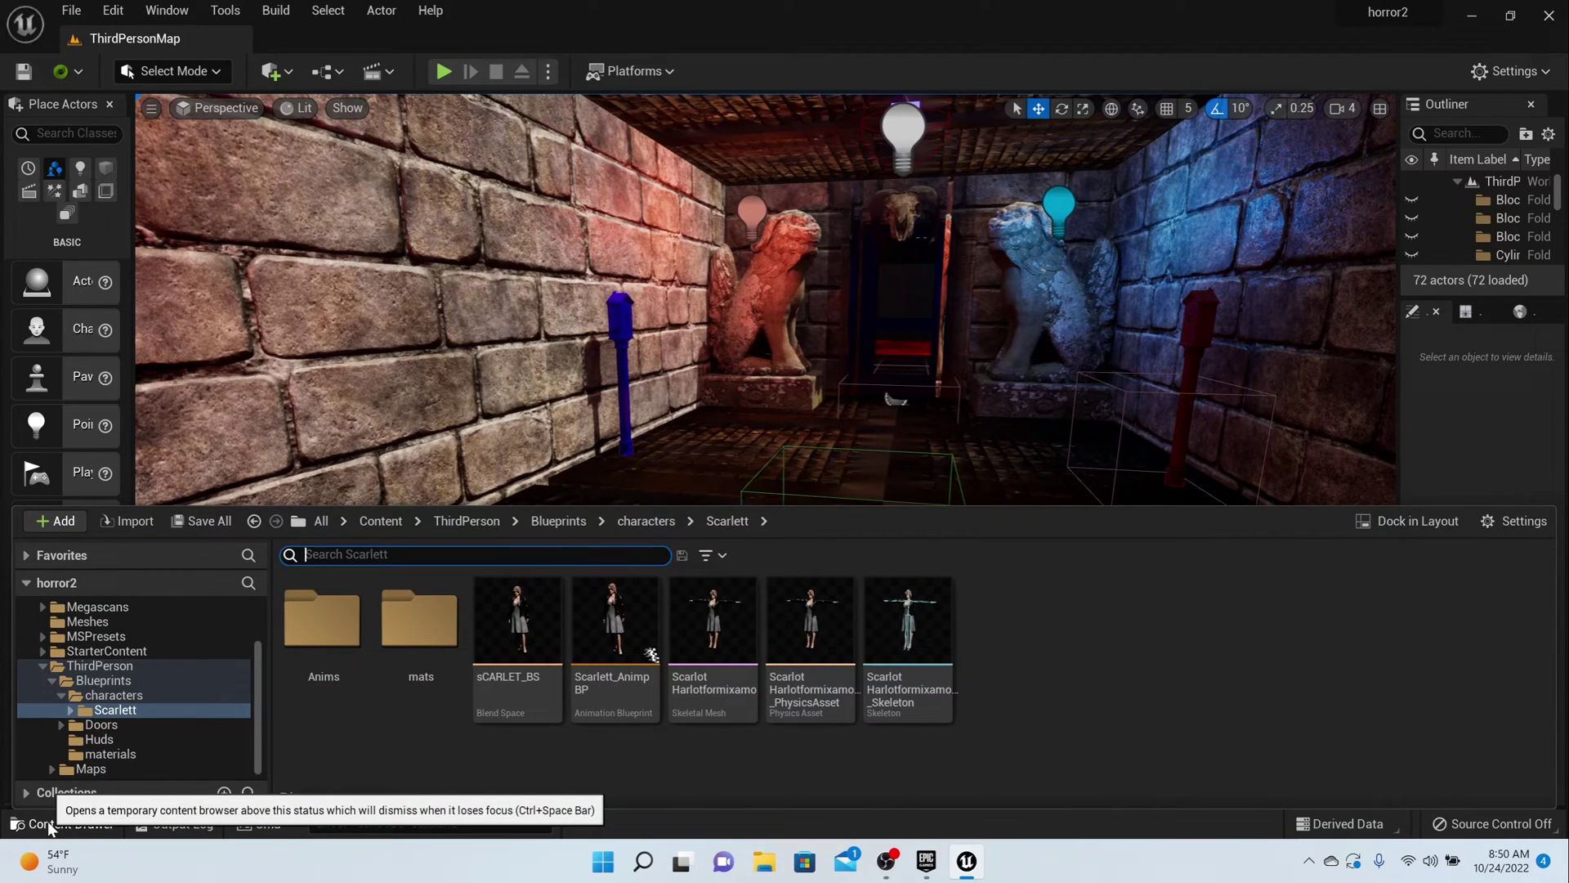
{"action": "left_click", "coordinate": [693, 636]}
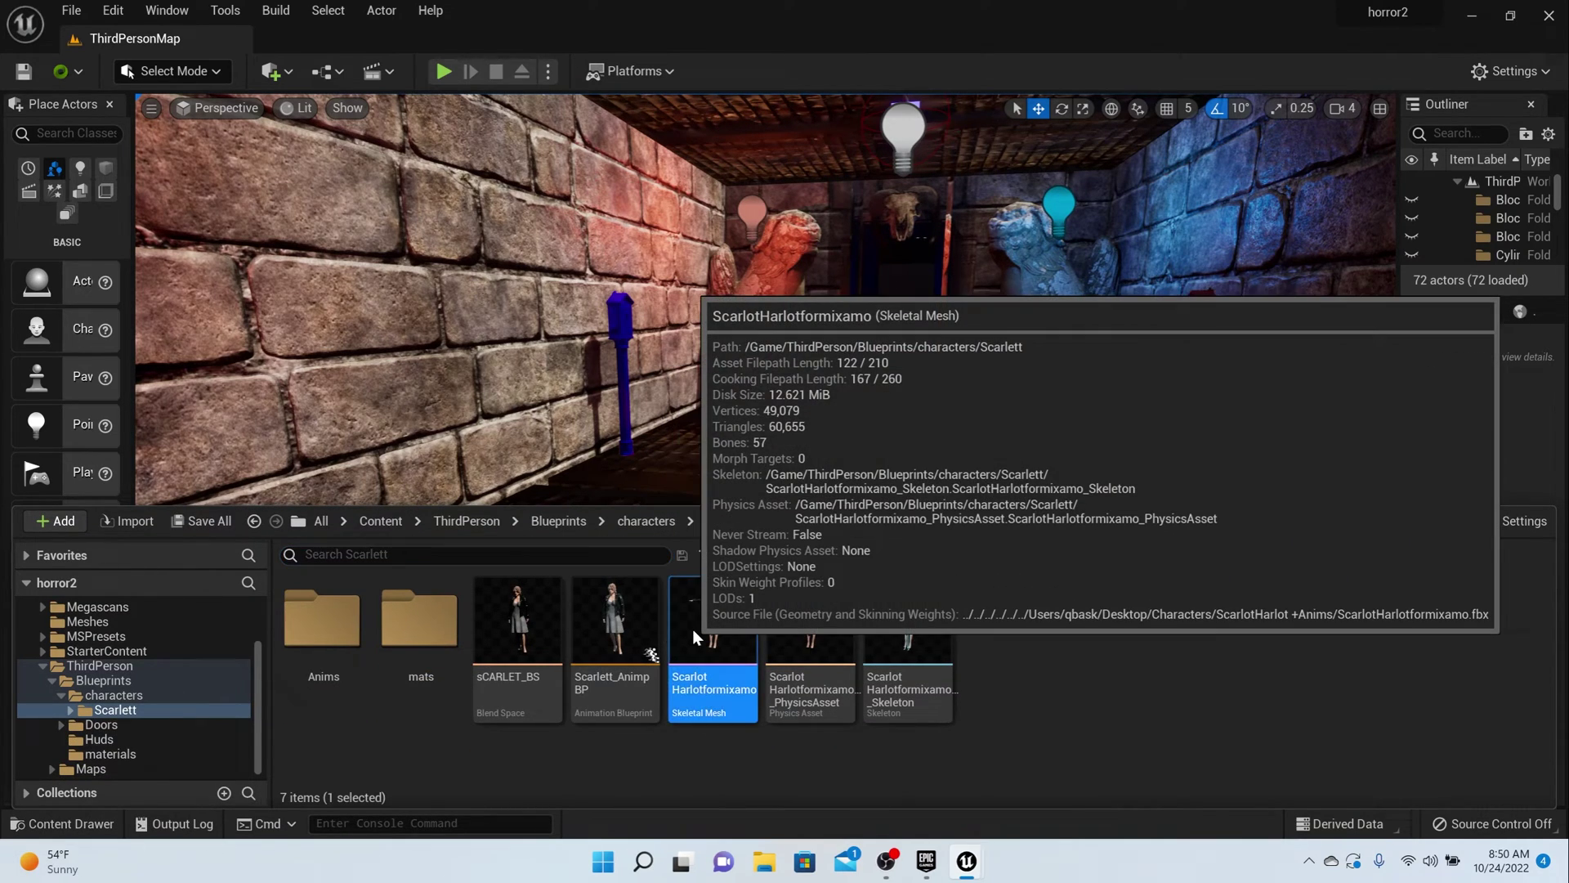
{"action": "double_click", "coordinate": [693, 629]}
{"action": "left_click", "coordinate": [788, 405]}
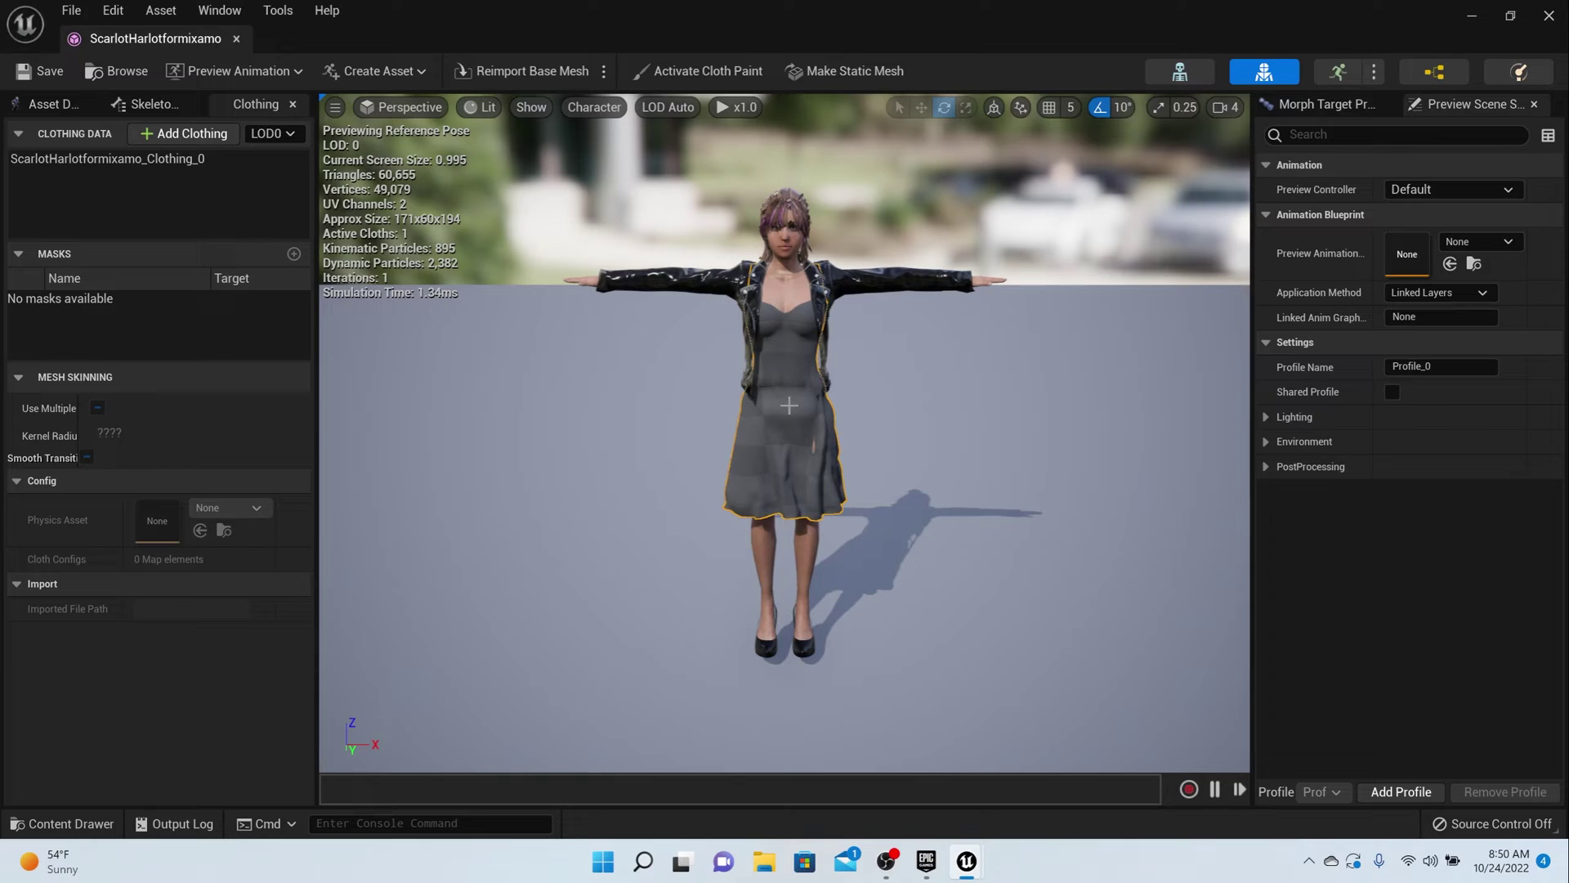
{"action": "left_click", "coordinate": [124, 163]}
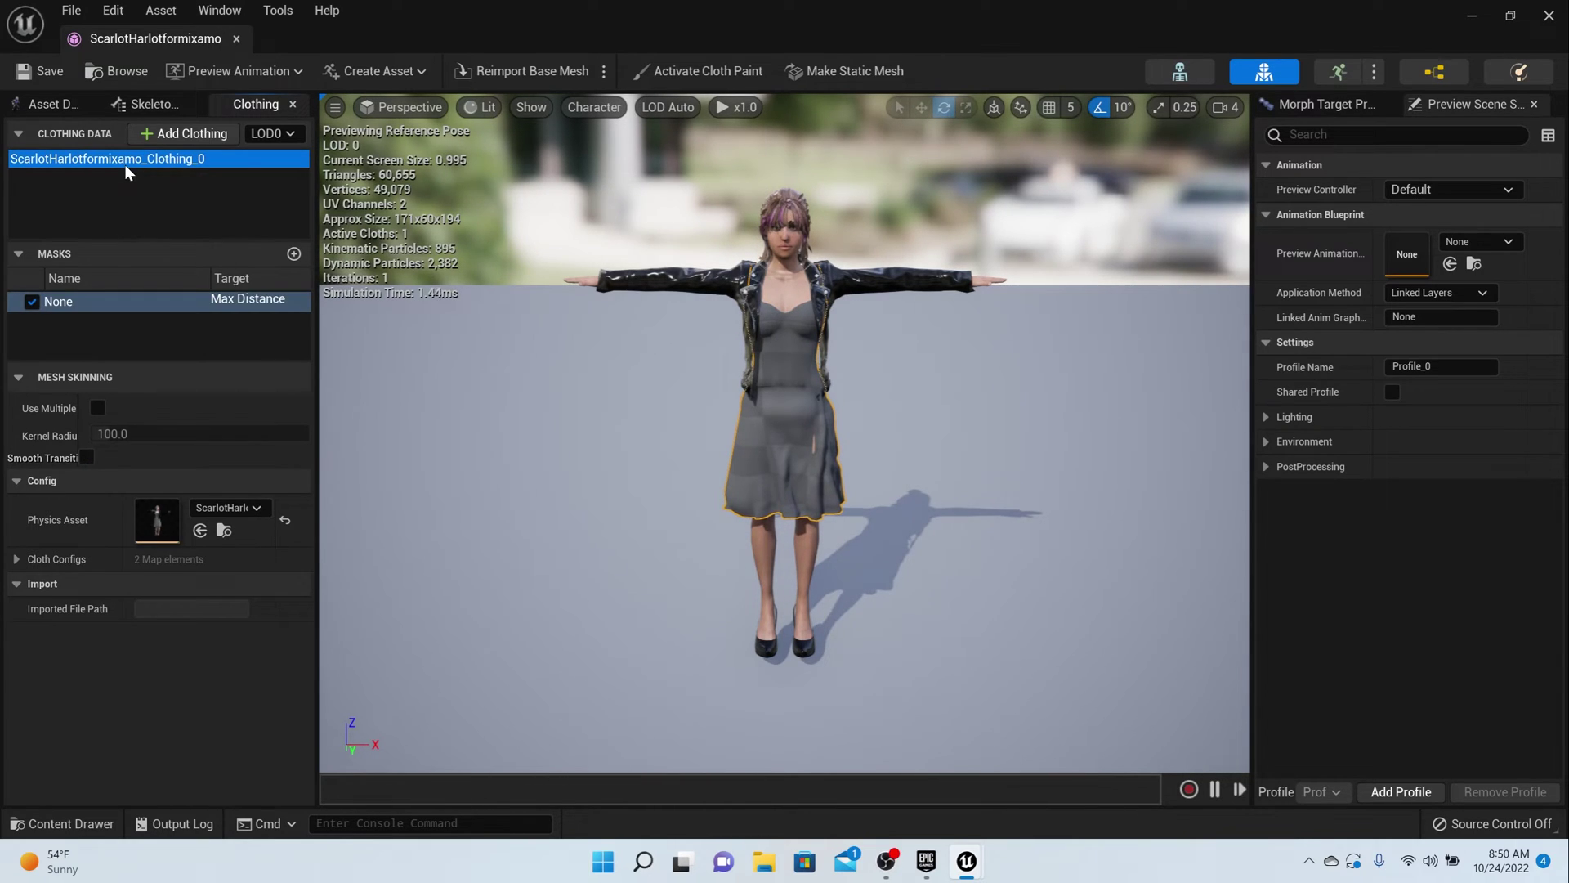
{"action": "left_click", "coordinate": [711, 71]}
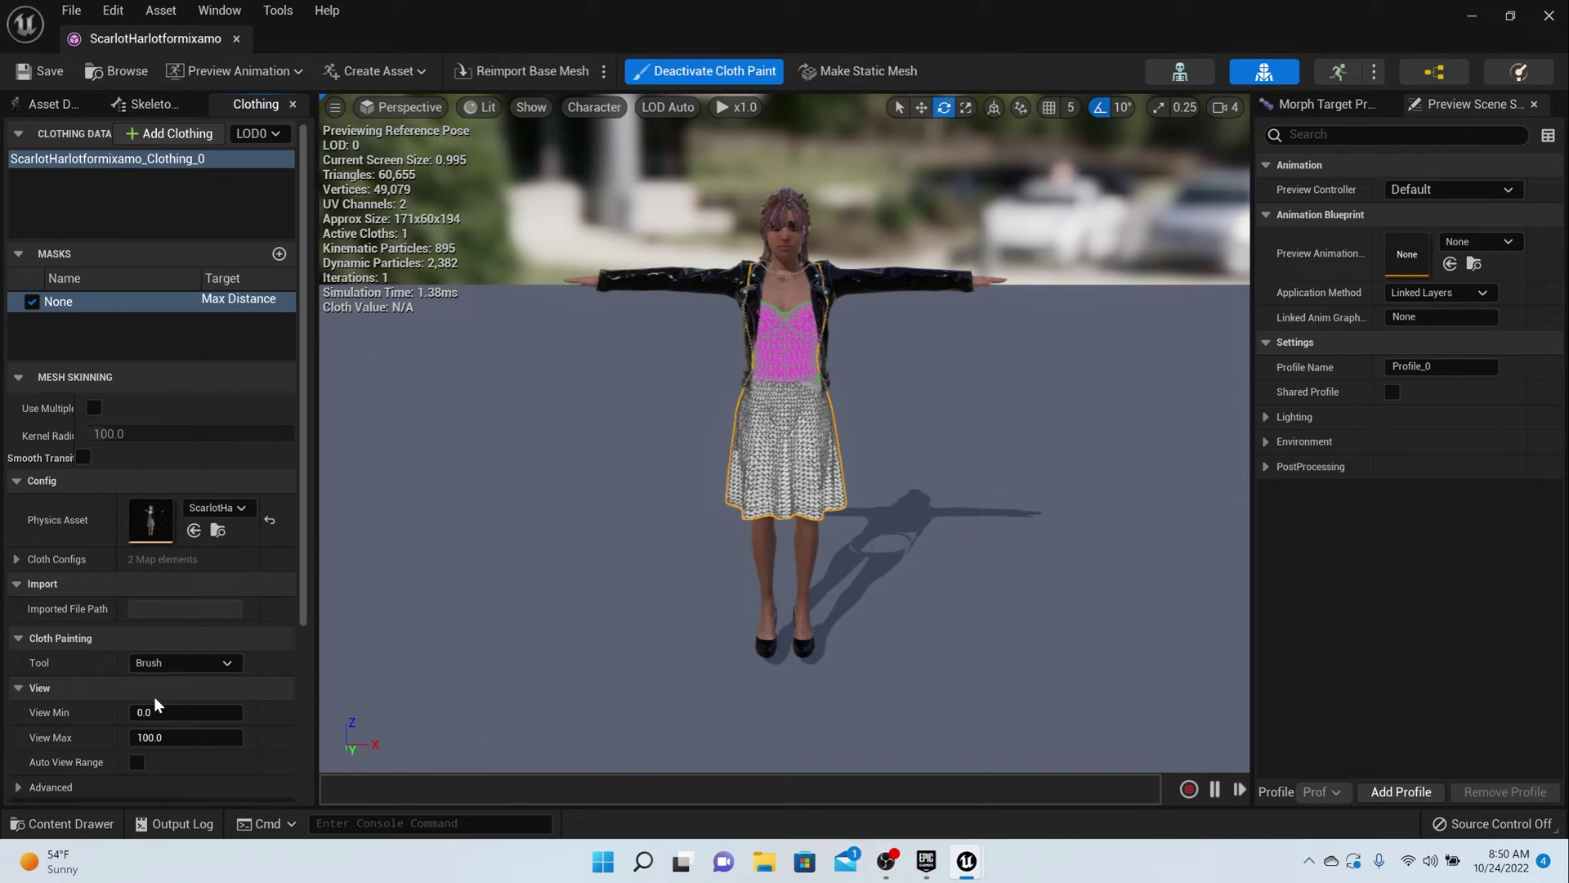
Set the cloth paint value to 0.0 and brush over the upper part of the skirt around the hips
{"action": "scroll", "coordinate": [155, 700], "scroll_direction": "down", "scroll_amount": 5}
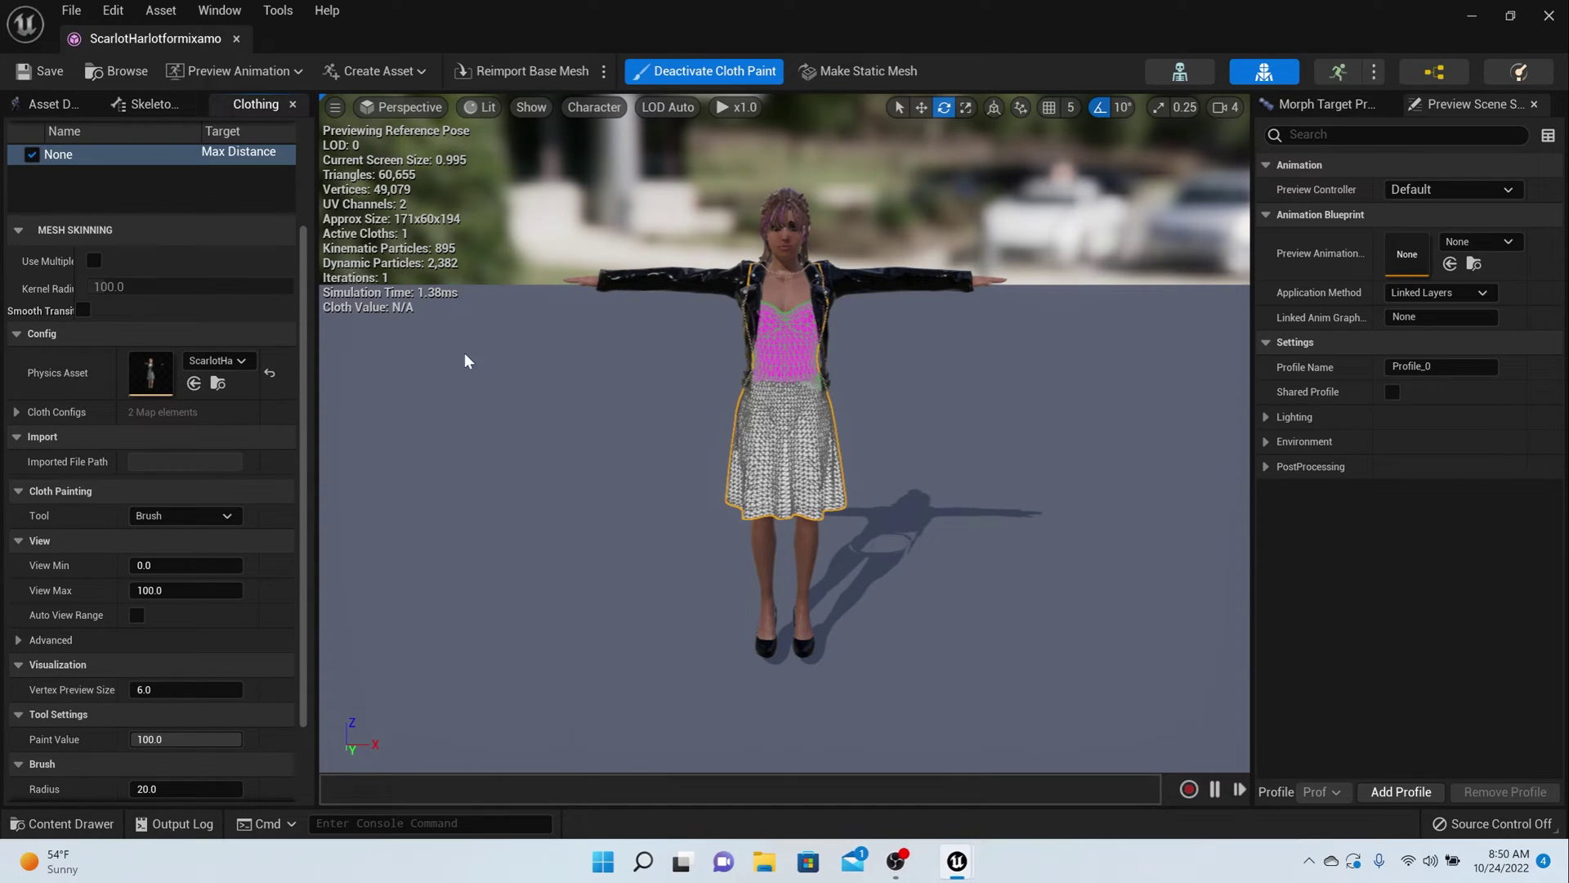
{"action": "left_click", "coordinate": [768, 405]}
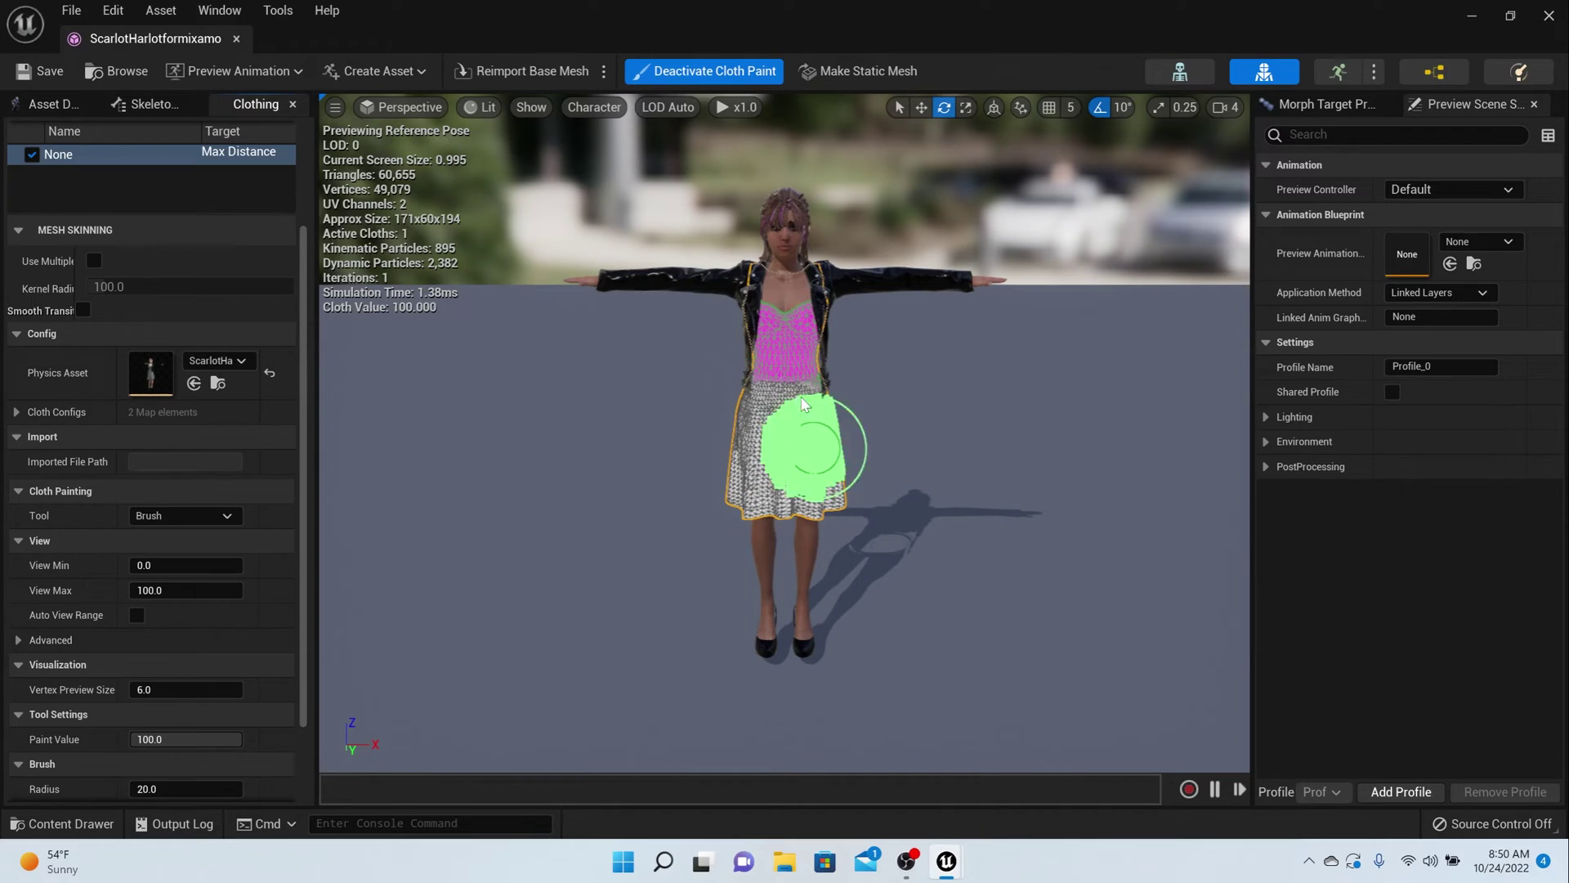
{"action": "left_click_drag", "start_coordinate": [806, 449], "coordinate": [805, 298]}
{"action": "left_click_drag", "start_coordinate": [802, 397], "coordinate": [797, 454]}
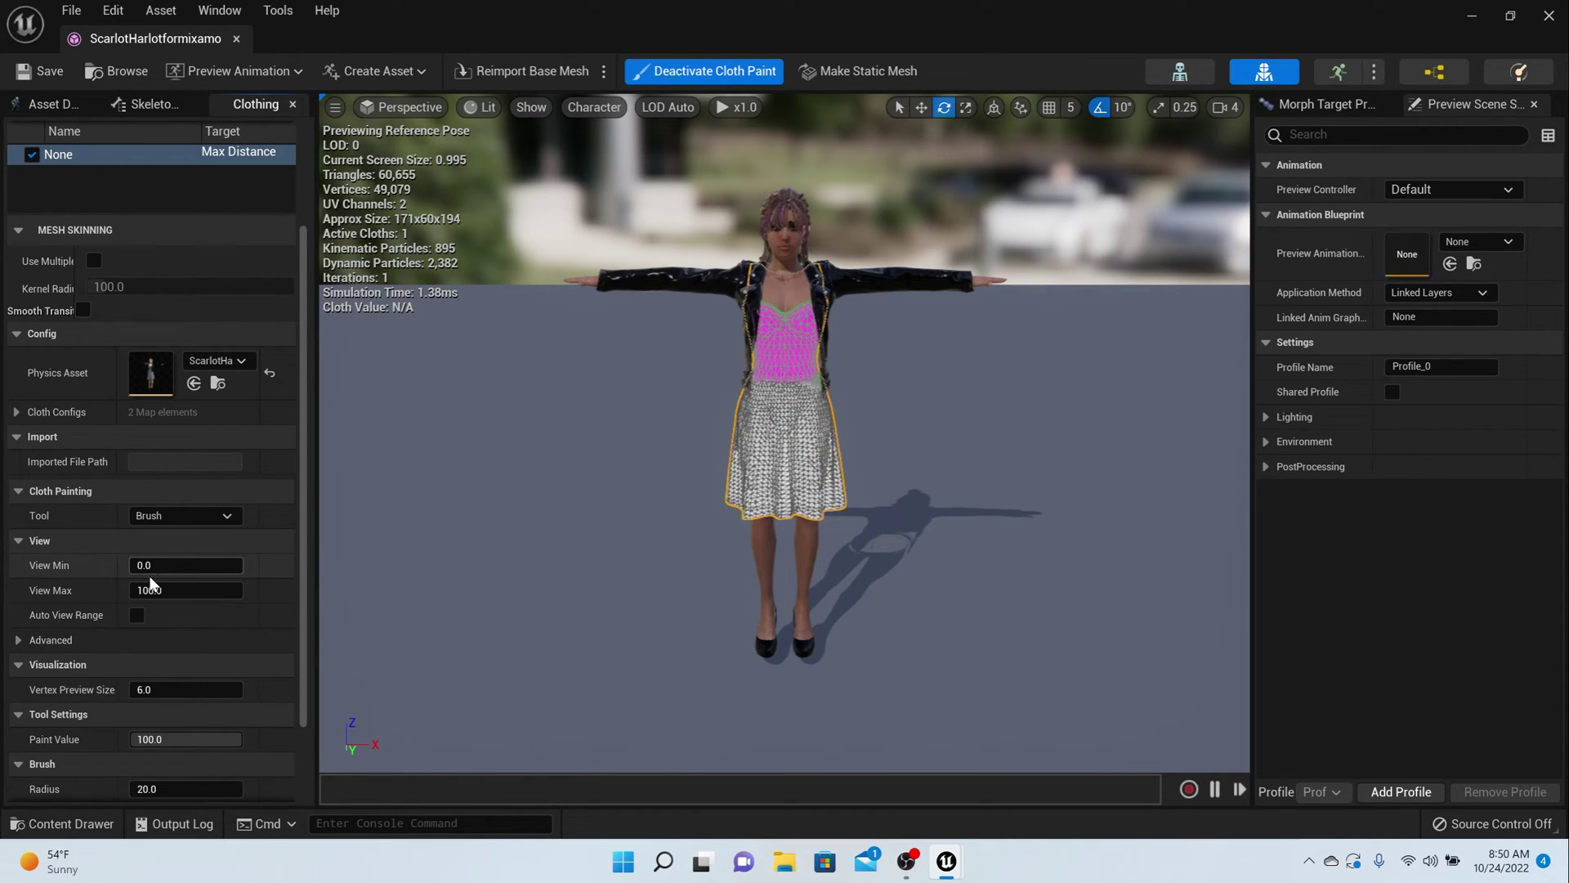
{"action": "scroll", "coordinate": [174, 679], "scroll_direction": "down", "scroll_amount": 2}
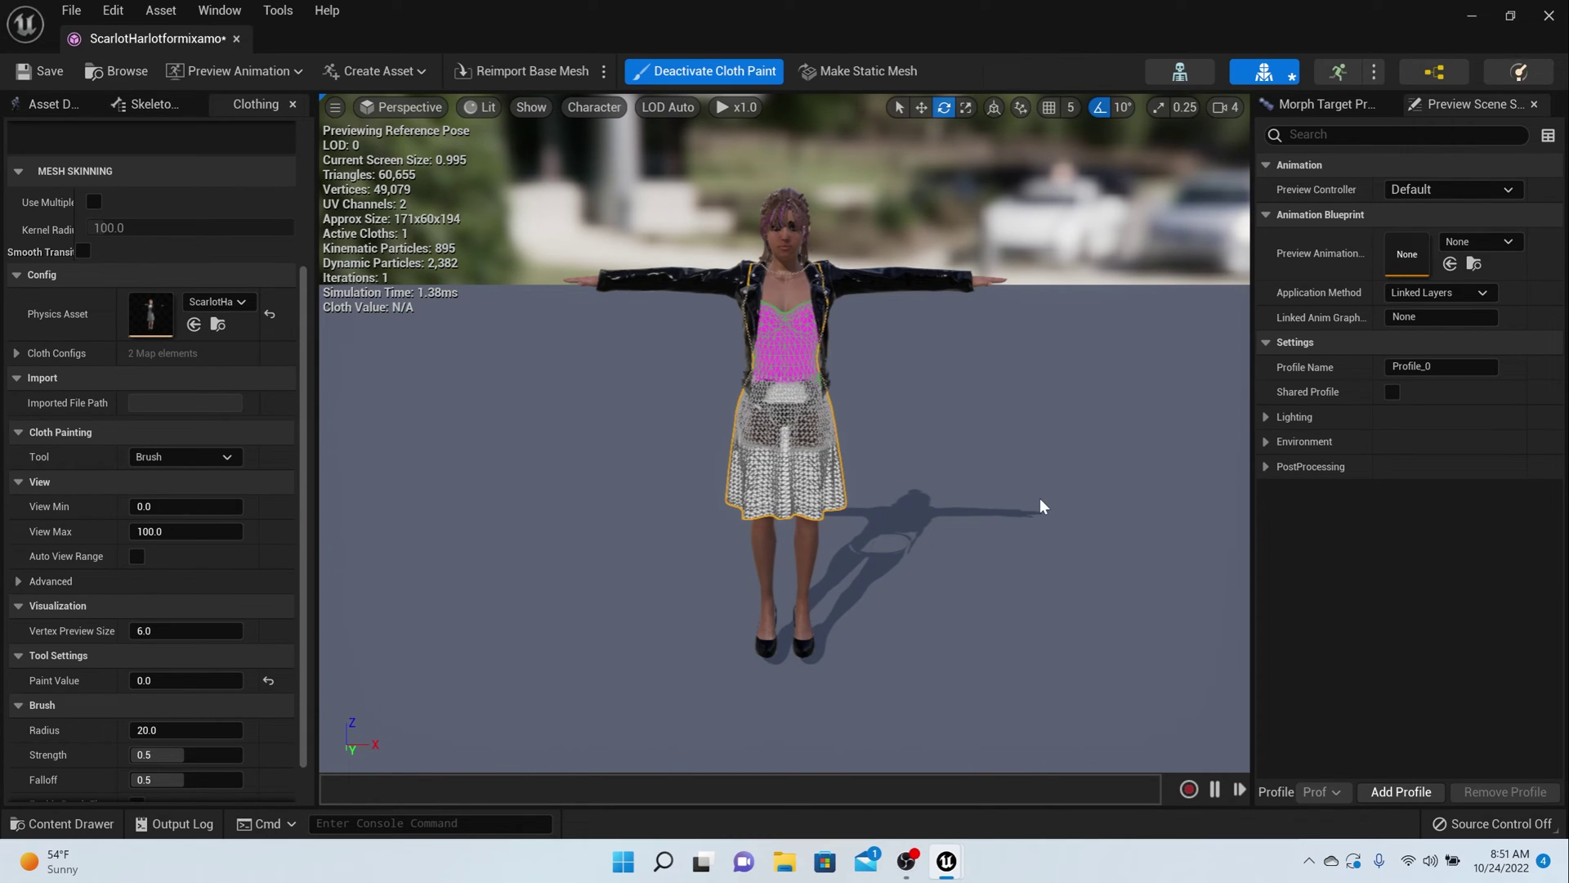
Check the painted mask on the skirt's front, side and back, and deactivate cloth painting to apply it
{"action": "scroll", "coordinate": [940, 531], "scroll_direction": "up", "scroll_amount": 8}
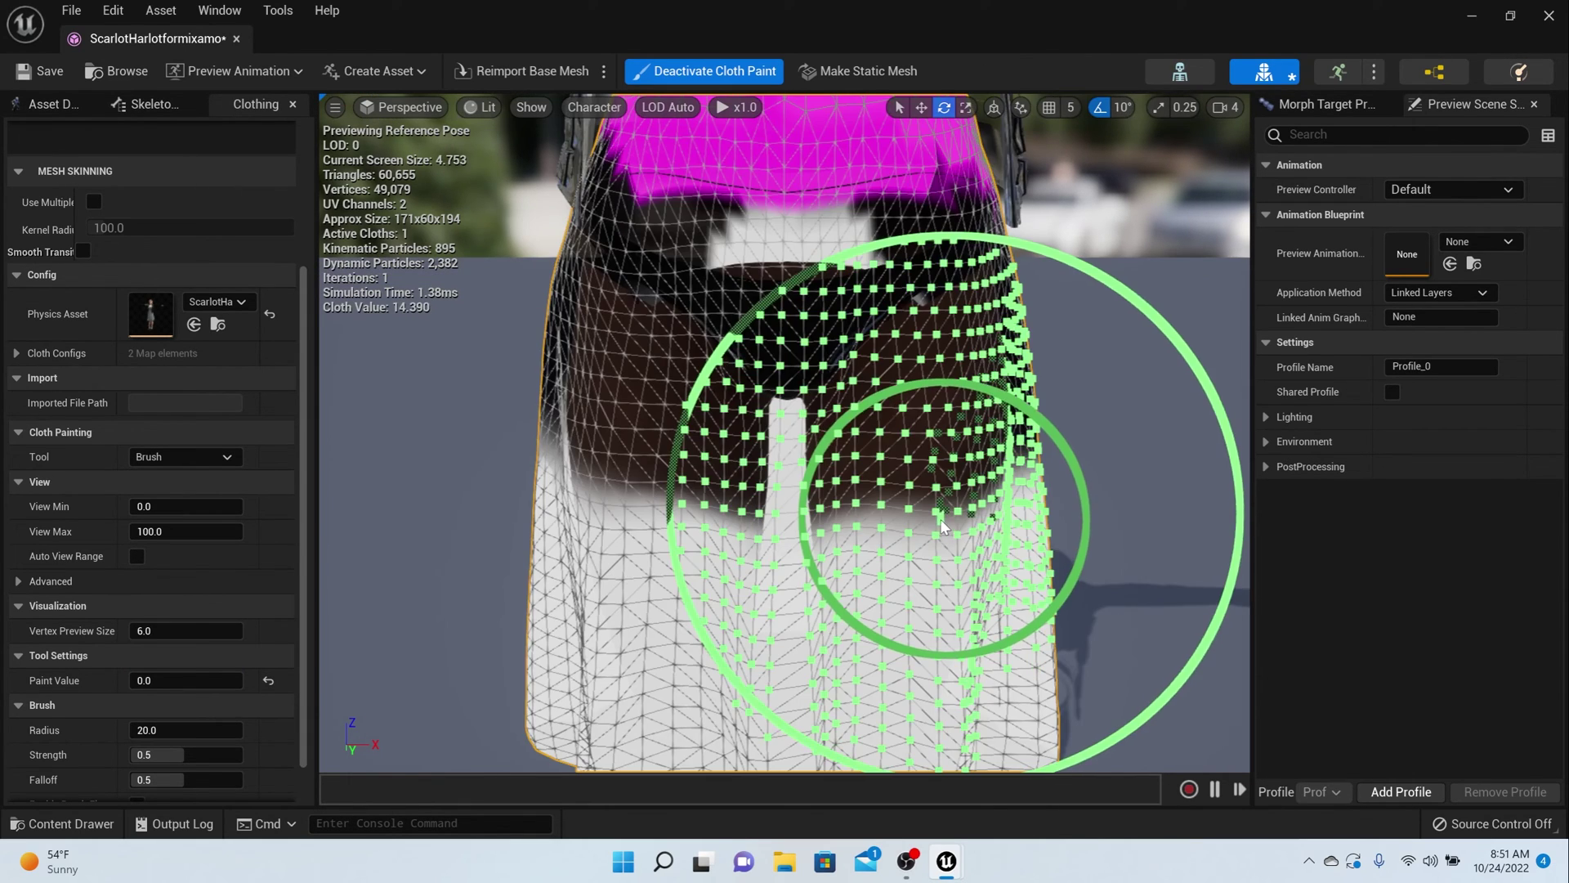
{"action": "scroll", "coordinate": [940, 531], "scroll_direction": "down", "scroll_amount": 8}
{"action": "middle_click_drag", "start_coordinate": [941, 529], "coordinate": [1144, 482]}
{"action": "scroll", "coordinate": [941, 530], "scroll_direction": "up", "scroll_amount": 10}
{"action": "left_click_drag", "start_coordinate": [940, 530], "coordinate": [409, 556]}
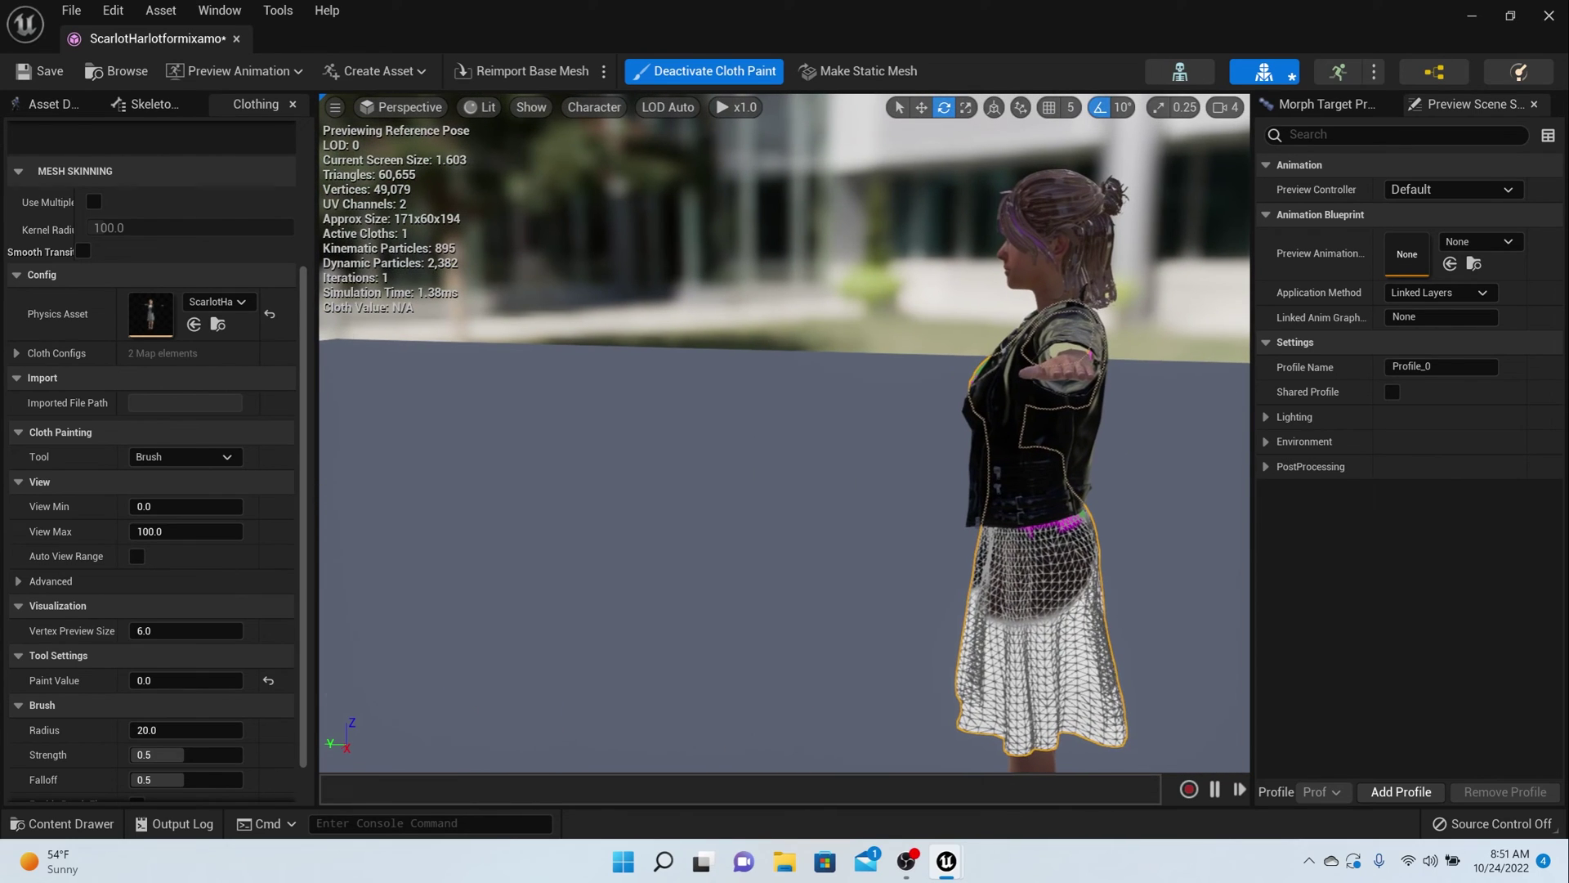
{"action": "middle_click_drag", "start_coordinate": [941, 529], "coordinate": [1169, 530]}
{"action": "left_click_drag", "start_coordinate": [941, 530], "coordinate": [760, 529]}
{"action": "right_click_drag", "start_coordinate": [850, 539], "coordinate": [816, 553]}
{"action": "mouse_move", "coordinate": [736, 539]}
{"action": "left_mouse_down"}
{"action": "mouse_move", "coordinate": [656, 552]}
{"action": "mouse_move", "coordinate": [621, 520]}
{"action": "mouse_move", "coordinate": [596, 531]}
{"action": "left_mouse_up"}
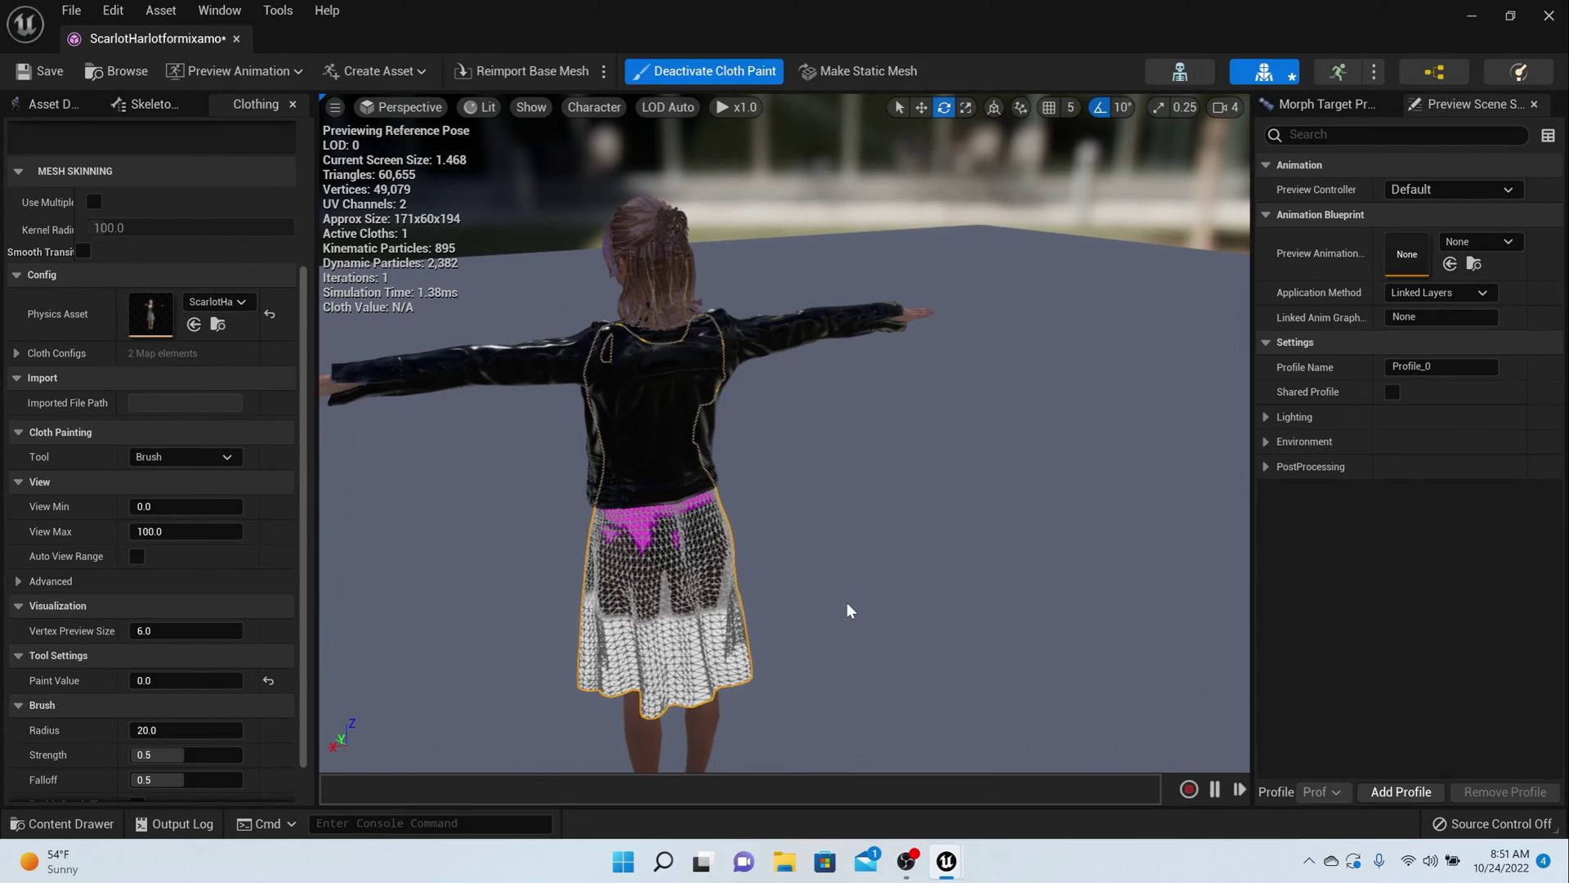
{"action": "right_click_drag", "start_coordinate": [597, 531], "coordinate": [564, 552]}
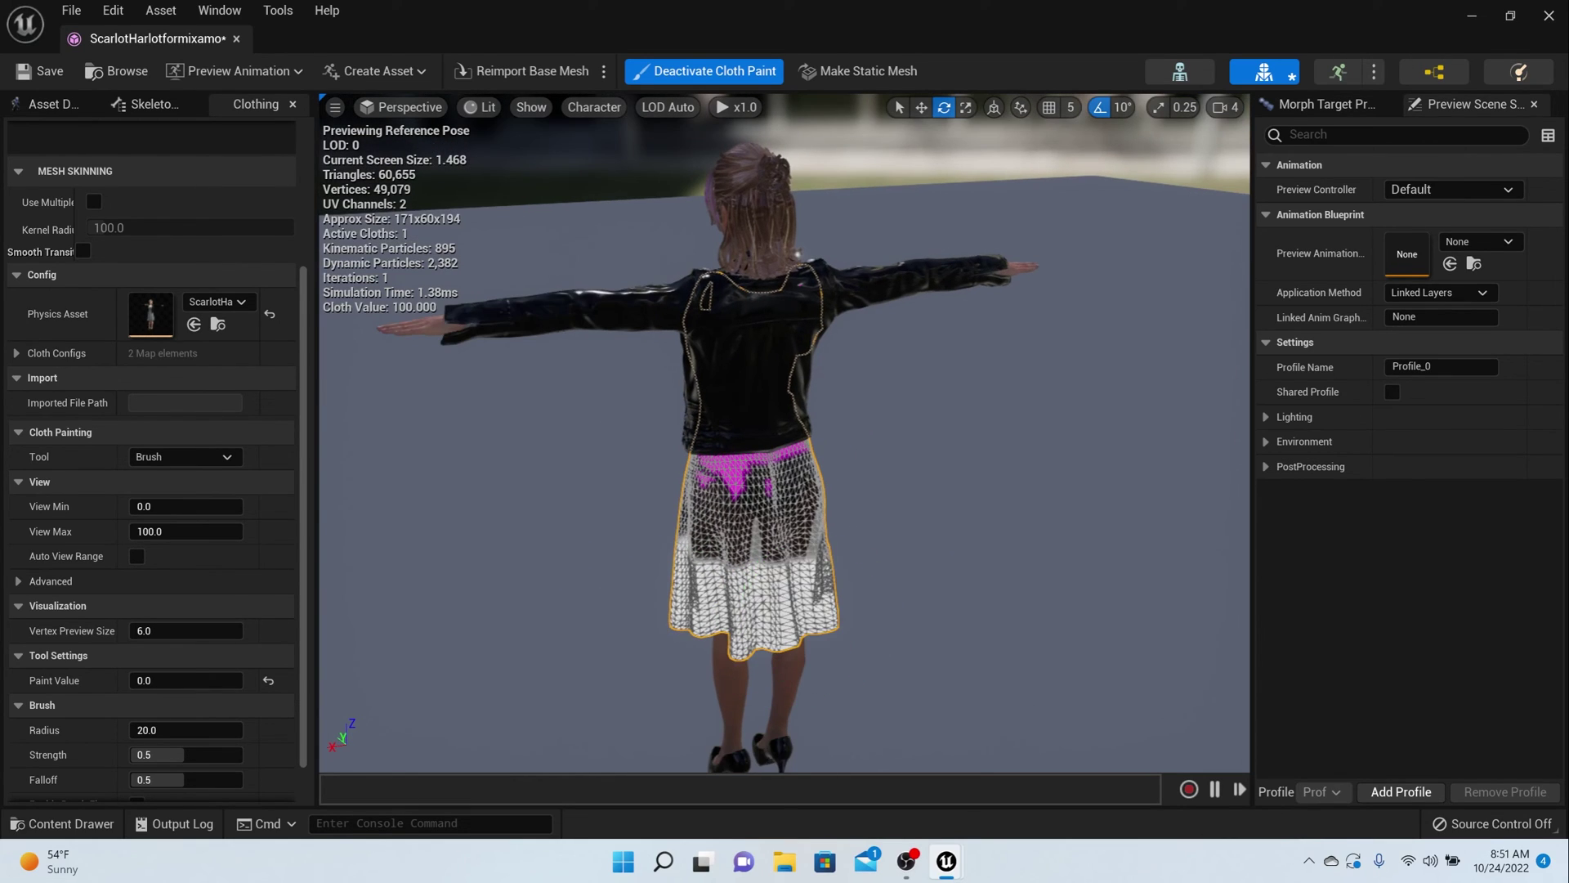
{"action": "right_click_drag", "start_coordinate": [796, 613], "coordinate": [710, 605]}
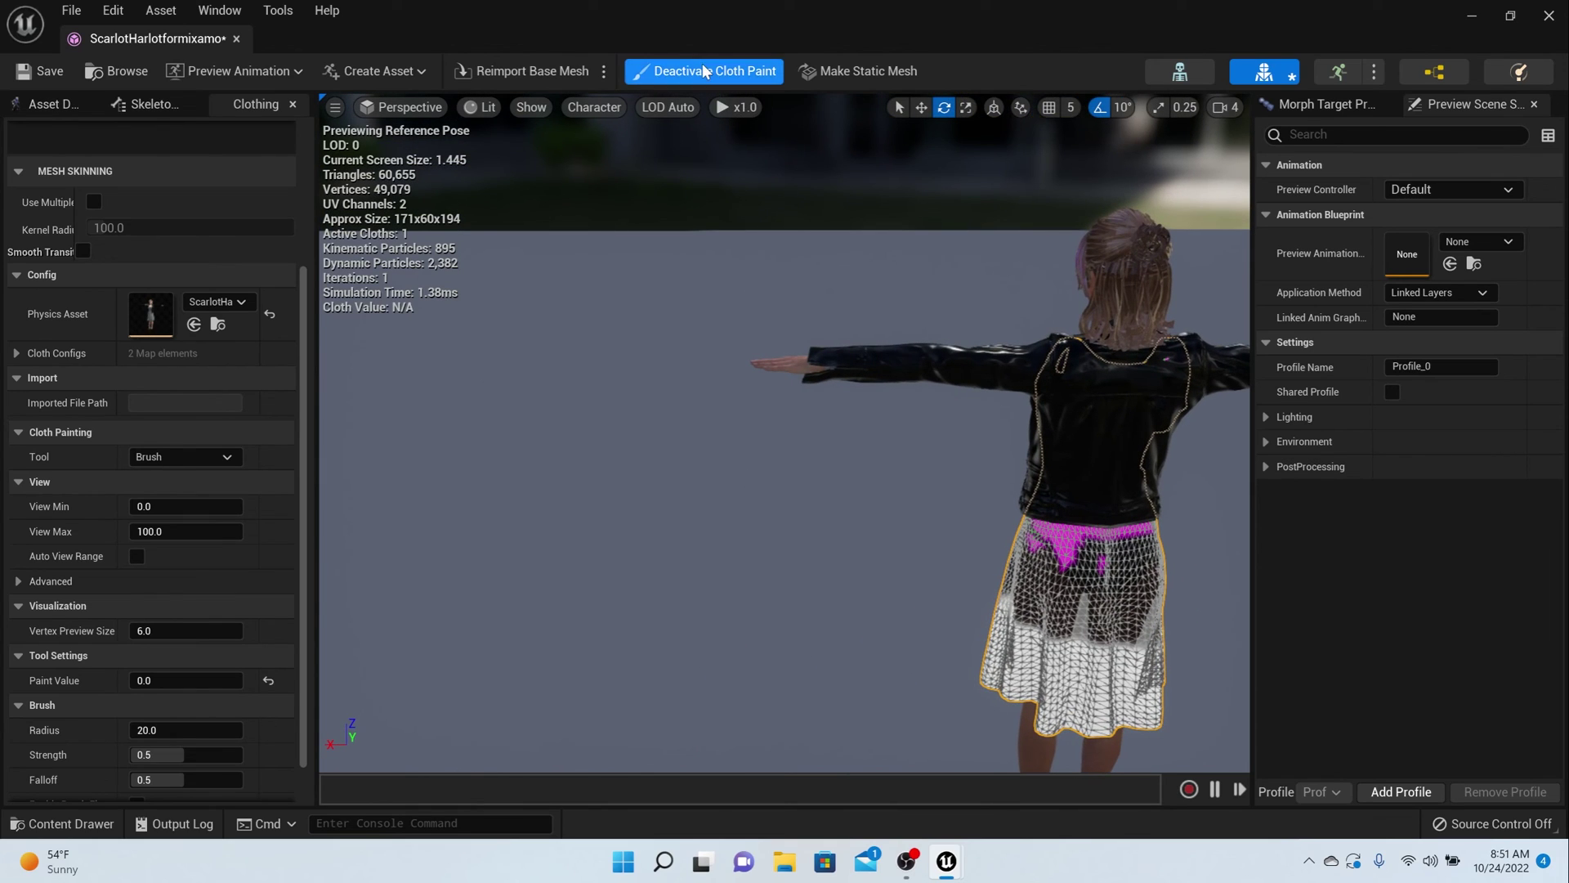
{"action": "left_click", "coordinate": [704, 71]}
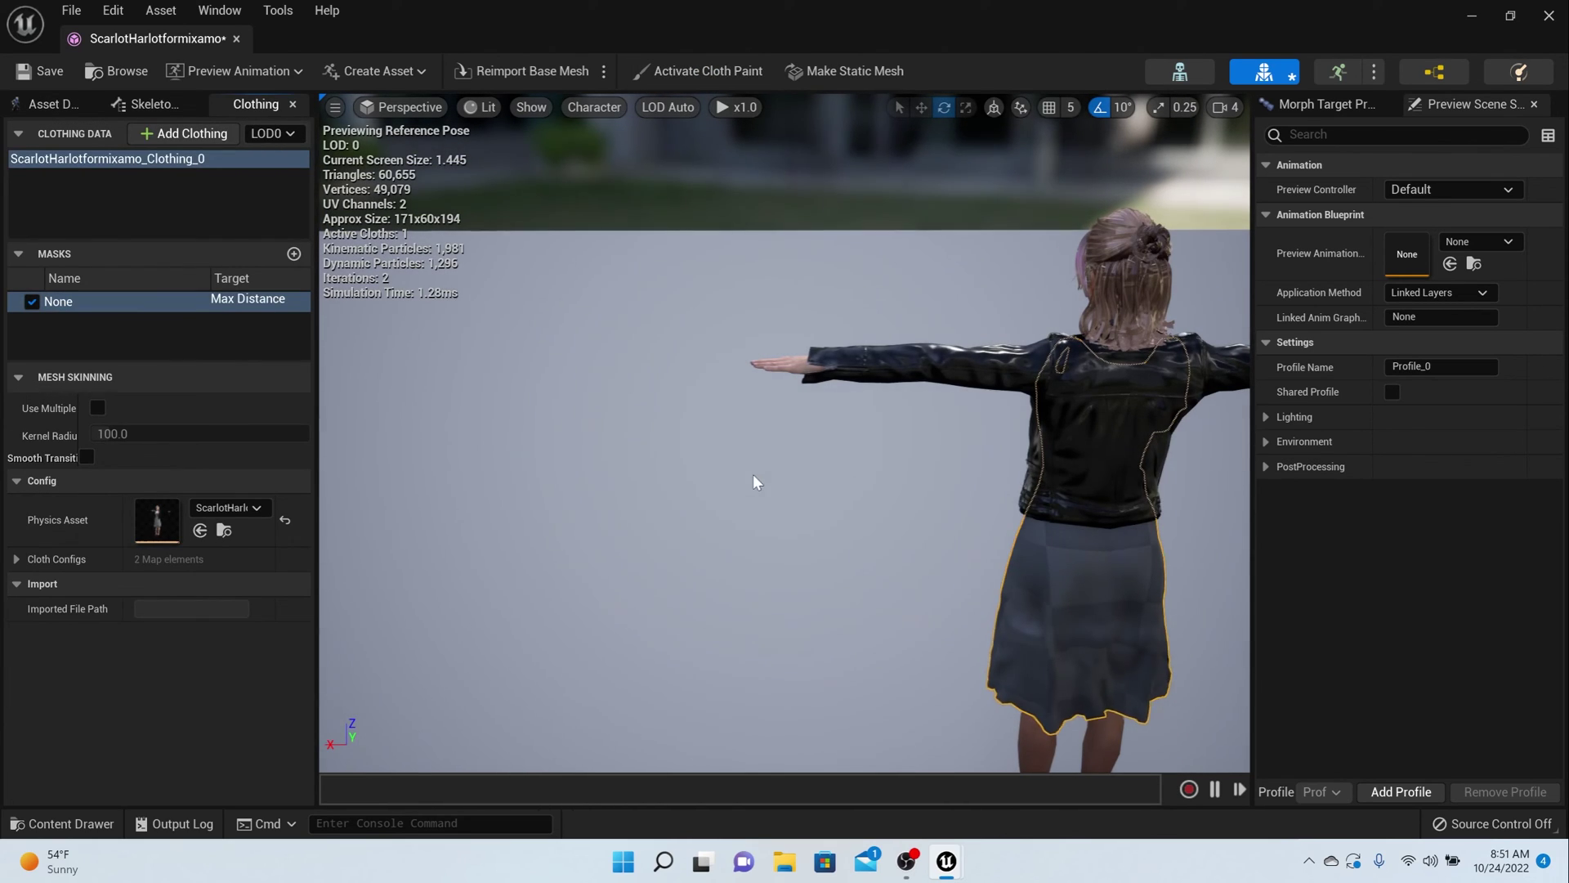